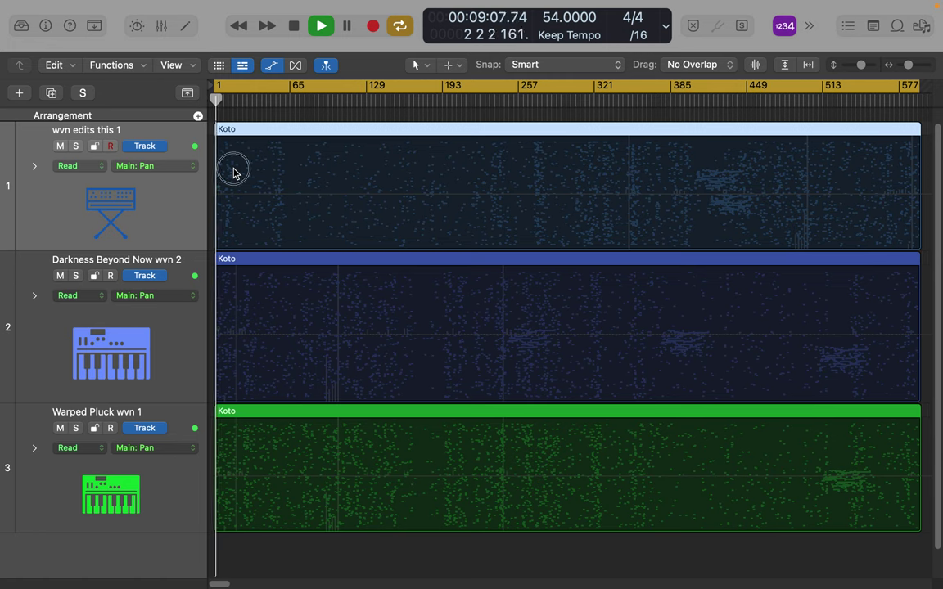
- Draw a zigzag pan automation curve at the start of the first track with points at -64, +63, -64, +60 and -64
{"action": "left_click_drag", "start_coordinate": [233, 174], "coordinate": [234, 142]}
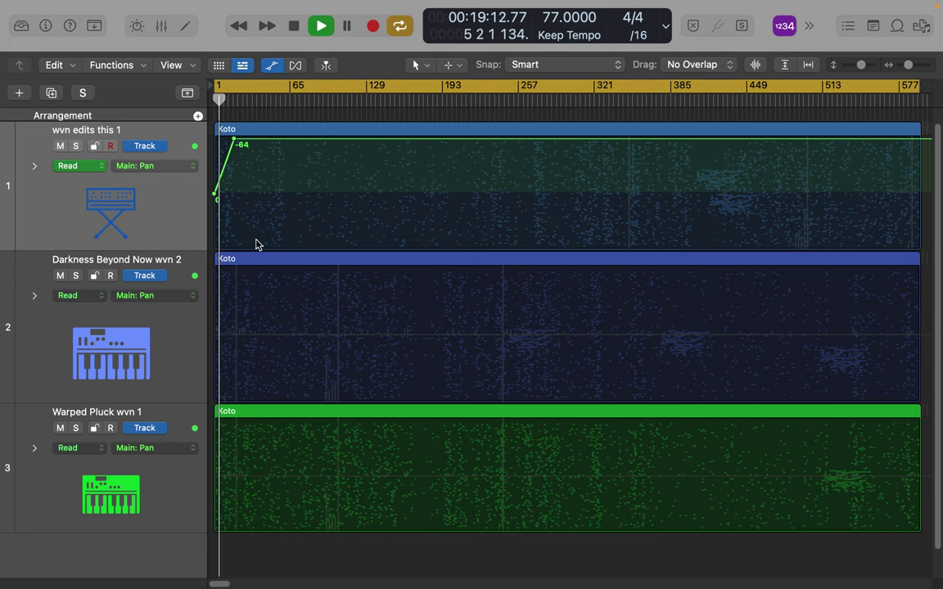
{"action": "left_click", "coordinate": [256, 244]}
{"action": "mouse_move", "coordinate": [256, 243]}
{"action": "left_mouse_down"}
{"action": "mouse_move", "coordinate": [238, 246]}
{"action": "mouse_move", "coordinate": [251, 247]}
{"action": "left_mouse_up"}
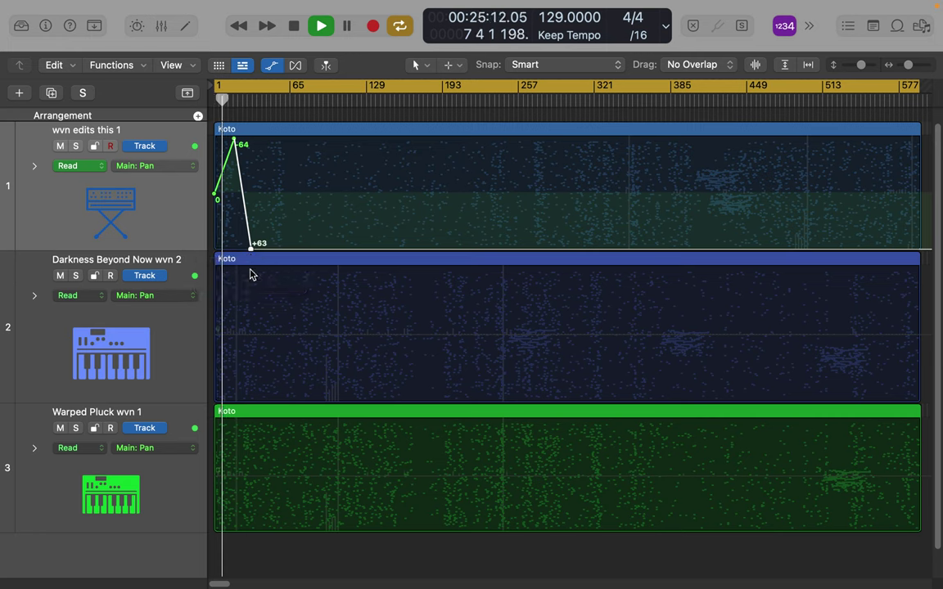
{"action": "left_click", "coordinate": [276, 145]}
{"action": "left_click_drag", "start_coordinate": [276, 146], "coordinate": [276, 139]}
{"action": "left_click", "coordinate": [306, 255]}
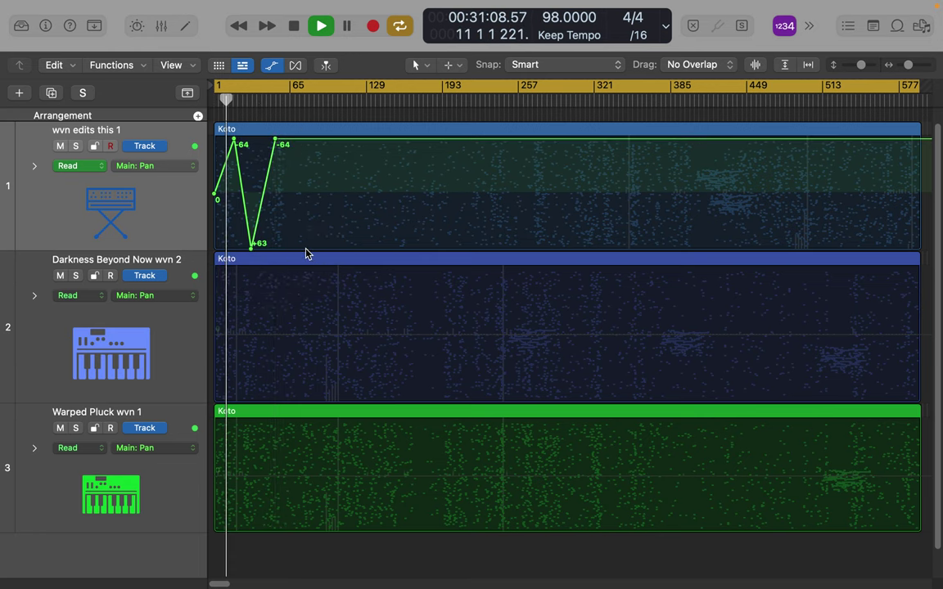
{"action": "left_click_drag", "start_coordinate": [307, 247], "coordinate": [290, 247]}
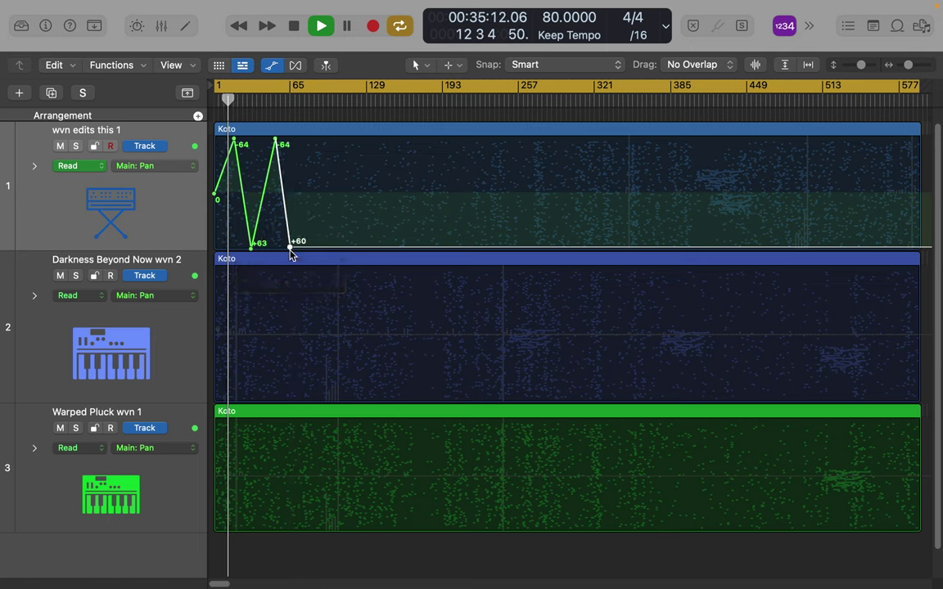
{"action": "left_click", "coordinate": [315, 148]}
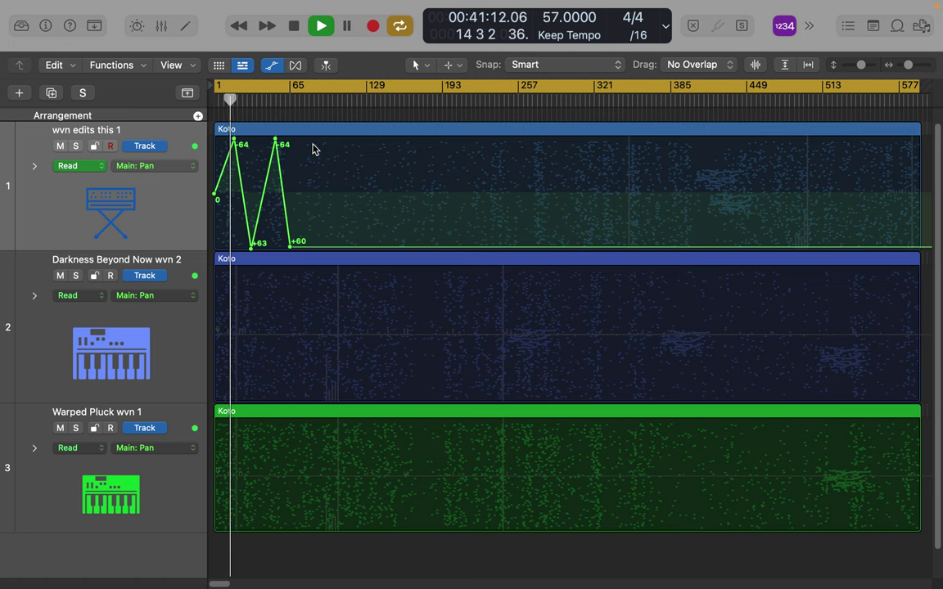
{"action": "left_click", "coordinate": [311, 146]}
{"action": "left_click_drag", "start_coordinate": [312, 146], "coordinate": [316, 137]}
- Select all of the first track's zigzag pan automation points and copy them
{"action": "left_click_drag", "start_coordinate": [326, 174], "coordinate": [206, 168]}
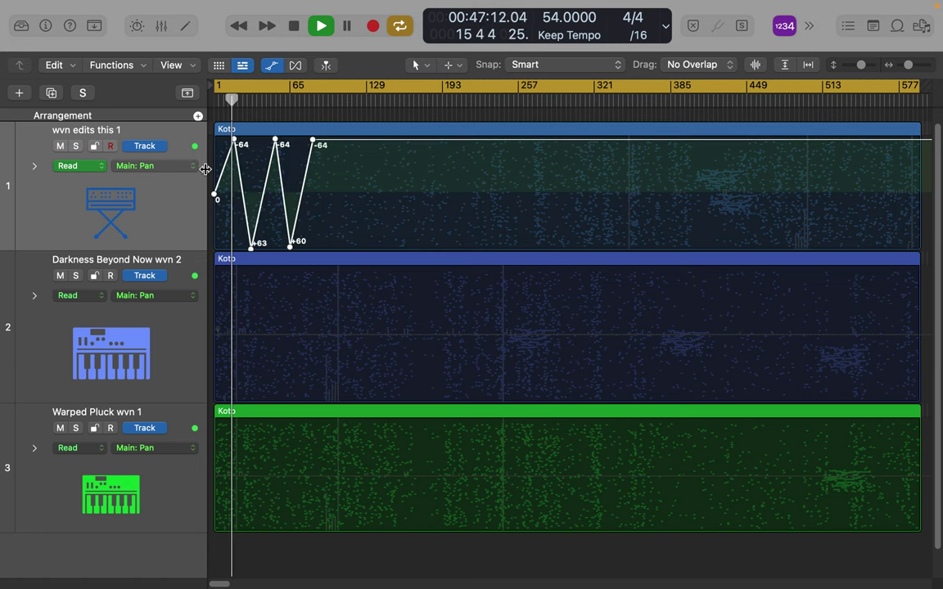
{"action": "mouse_move", "coordinate": [149, 7]}
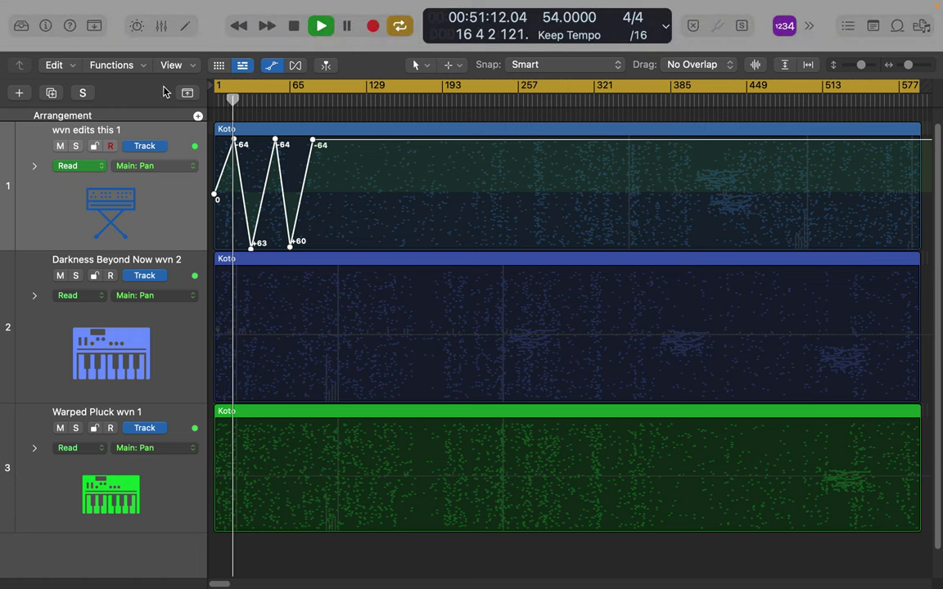
{"action": "left_click", "coordinate": [69, 70]}
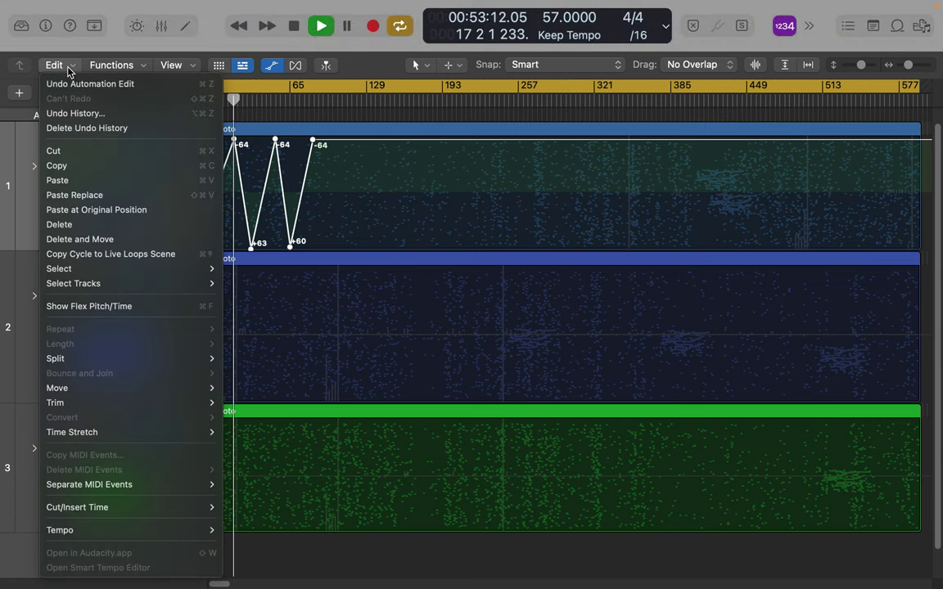
{"action": "left_click", "coordinate": [80, 166]}
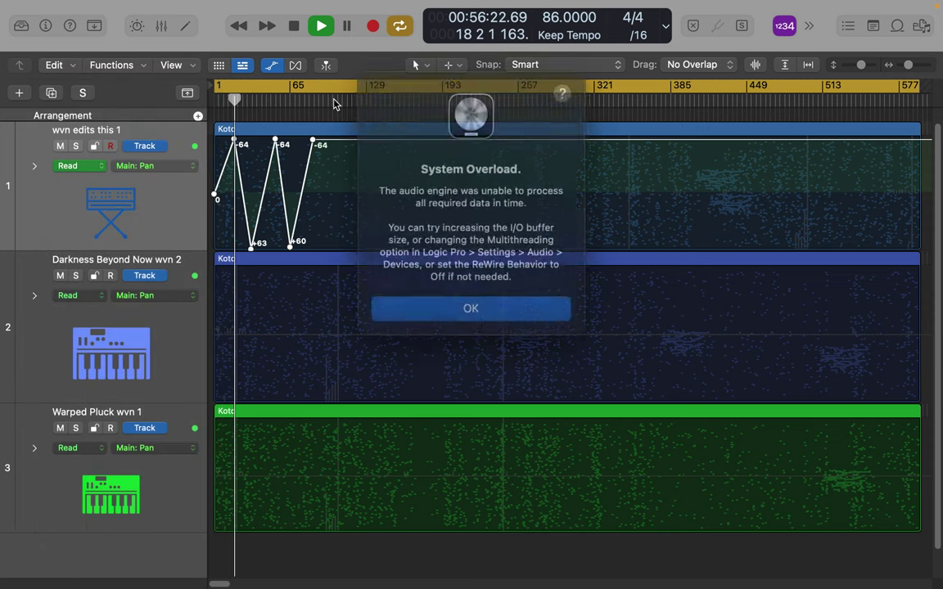
{"action": "left_click", "coordinate": [491, 292]}
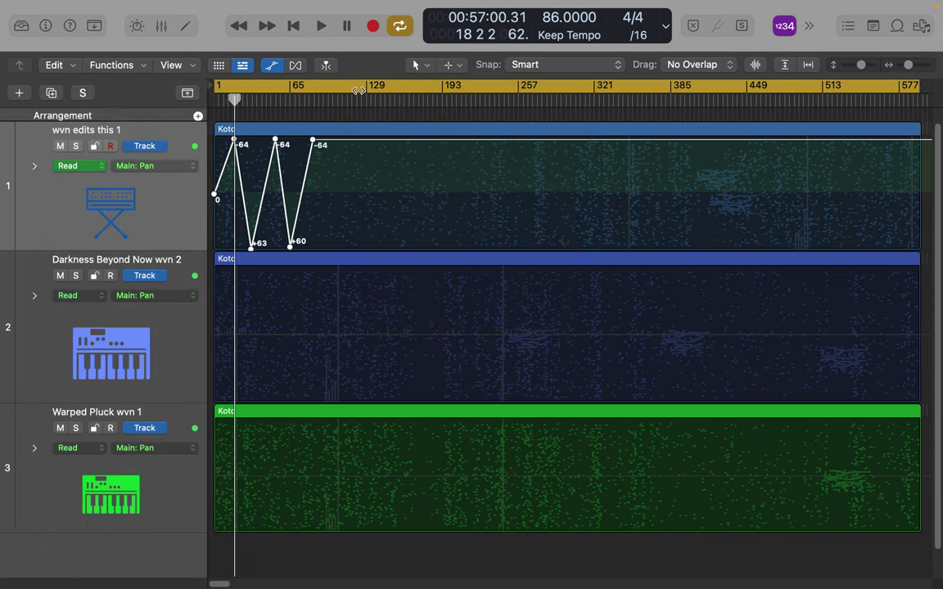
- Paste the copied pan pattern on the first track at about bar 89 and repeat it through to the end of the region
{"action": "left_click", "coordinate": [322, 100]}
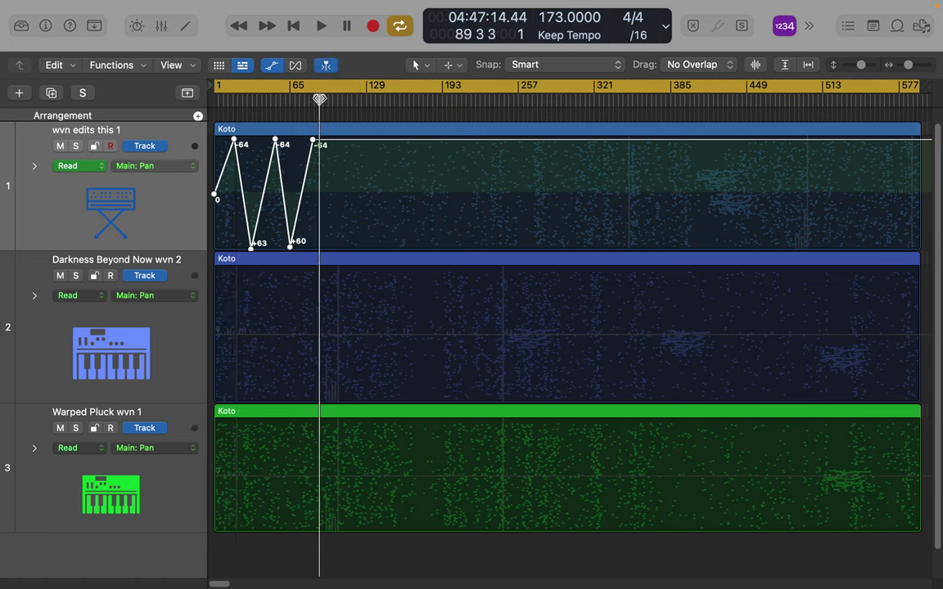
{"action": "left_click", "coordinate": [74, 69]}
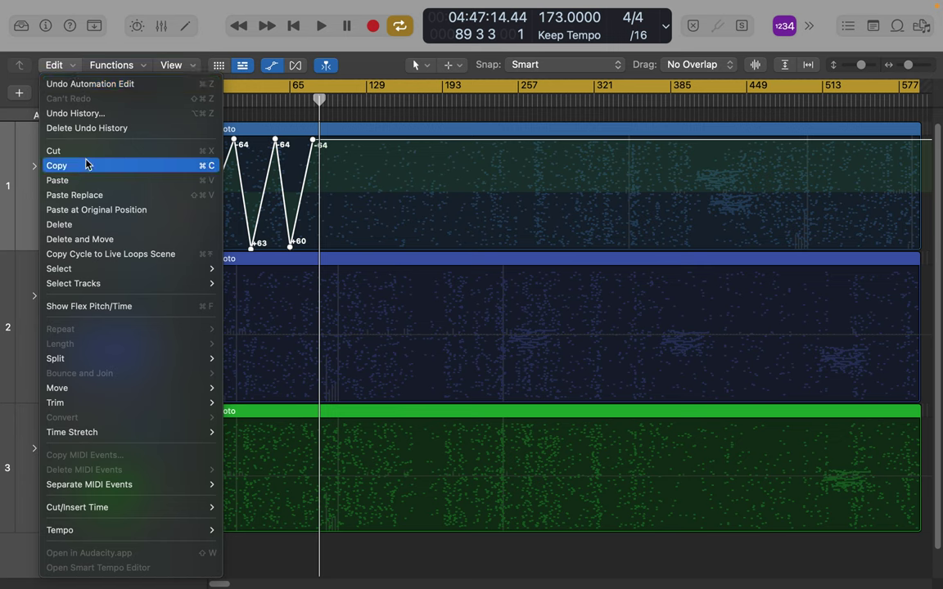
{"action": "left_click", "coordinate": [86, 181]}
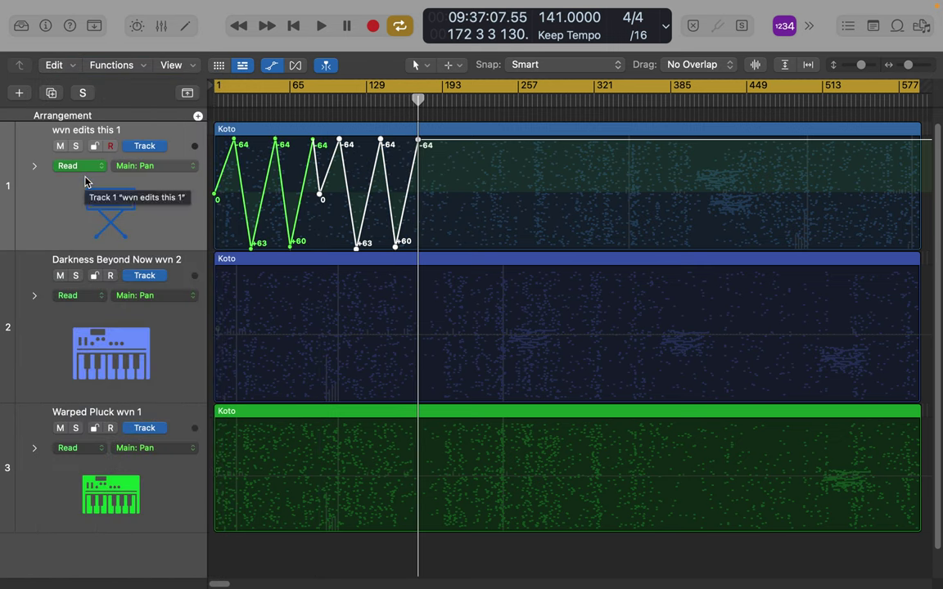
{"action": "key", "text": "super+v"}
{"action": "key", "text": "super+v"}
{"action": "key", "text": "super+v"}
{"action": "key", "text": "super+v"}
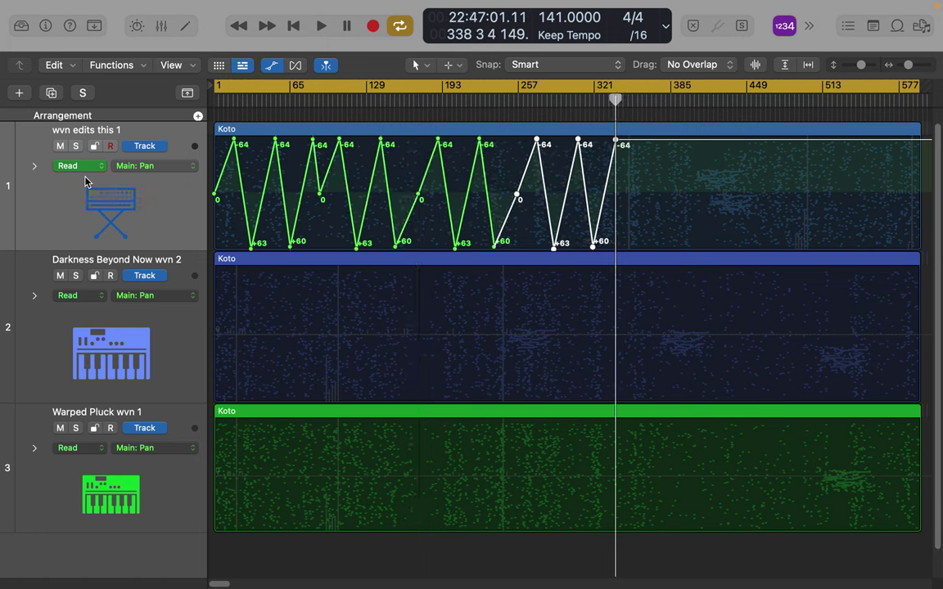
{"action": "key", "text": "super+v"}
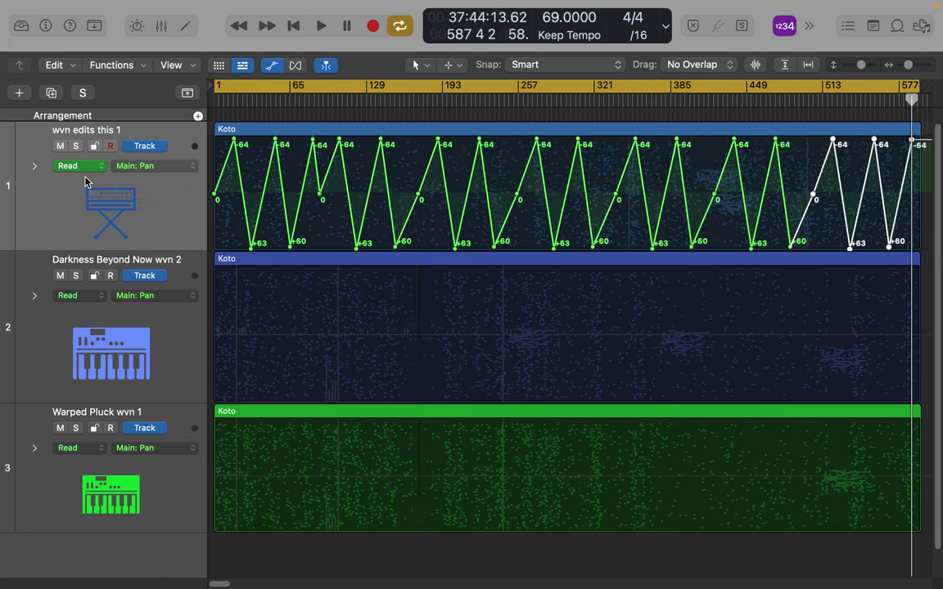
- Start playback from the beginning and shift three of the first track's -64 pan points slightly earlier, around bars 135, 210 and 260
{"action": "left_click", "coordinate": [296, 29]}
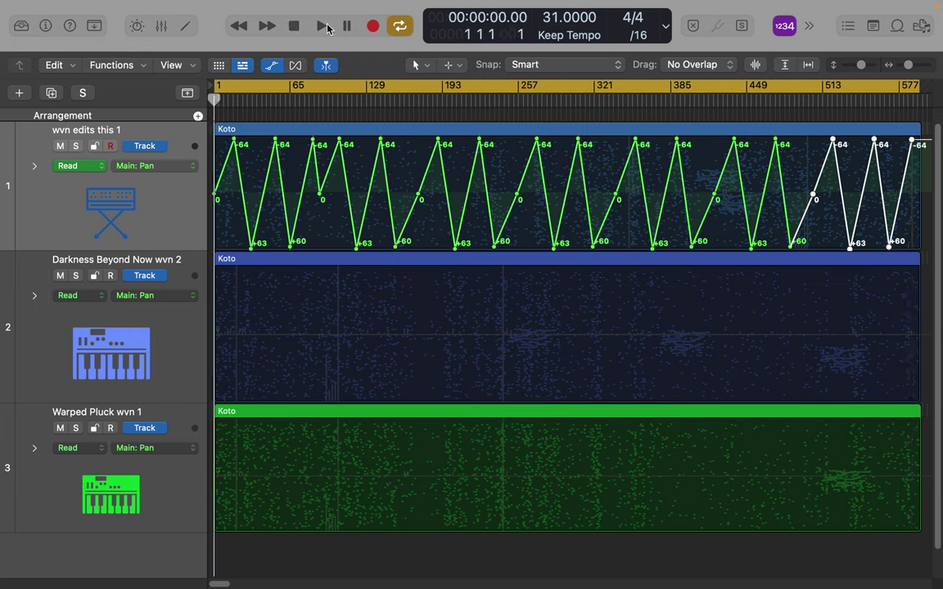
{"action": "left_click", "coordinate": [325, 29]}
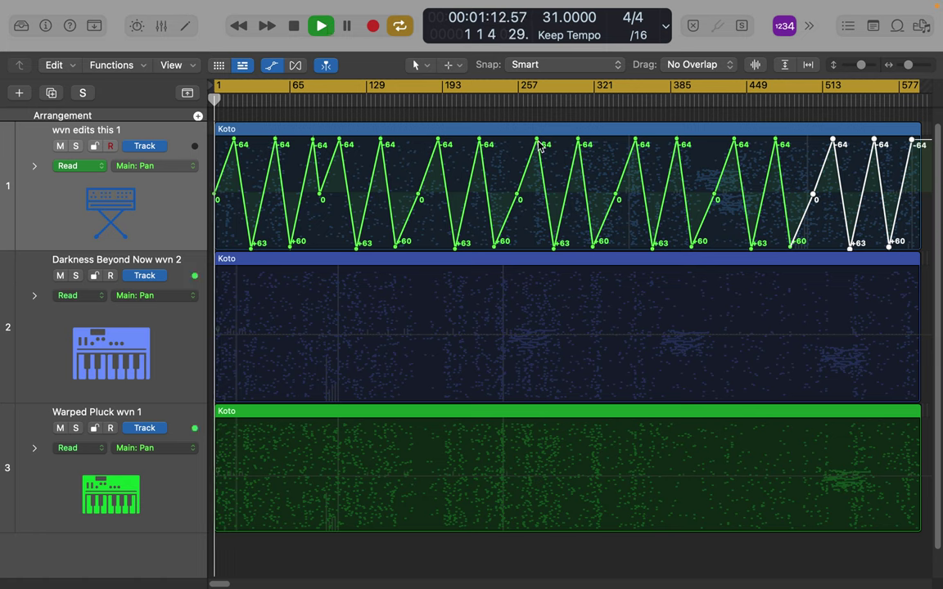
{"action": "left_click_drag", "start_coordinate": [538, 145], "coordinate": [469, 143]}
{"action": "mouse_move", "coordinate": [381, 145]}
{"action": "left_mouse_down"}
{"action": "mouse_move", "coordinate": [392, 145]}
{"action": "mouse_move", "coordinate": [375, 139]}
{"action": "left_mouse_up"}
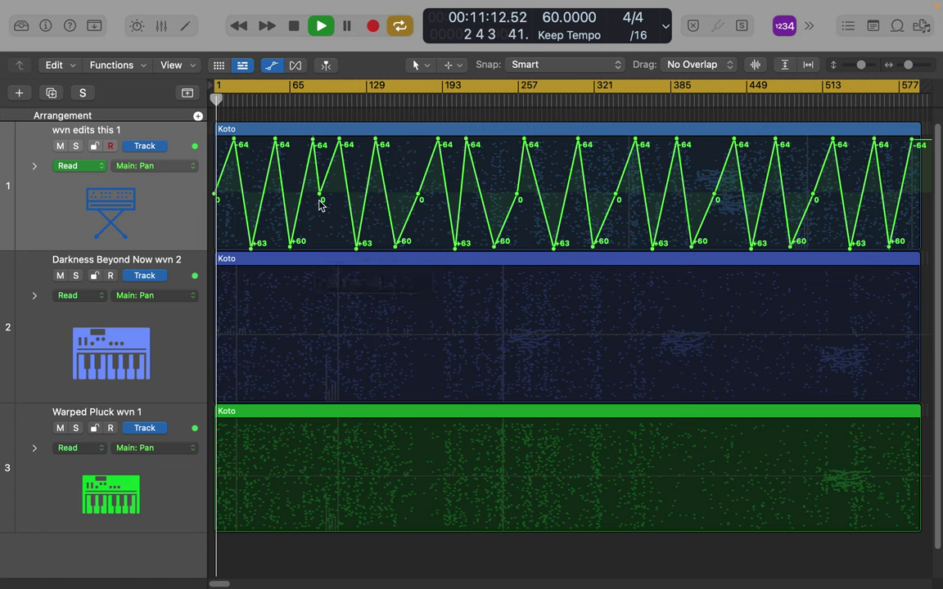
- On the first track, set the pan point near bar 89 to +63, delay the +60 point near bar 485, and set the following 0 point to -28
{"action": "left_click_drag", "start_coordinate": [321, 199], "coordinate": [334, 250]}
{"action": "left_click_drag", "start_coordinate": [790, 243], "coordinate": [803, 244]}
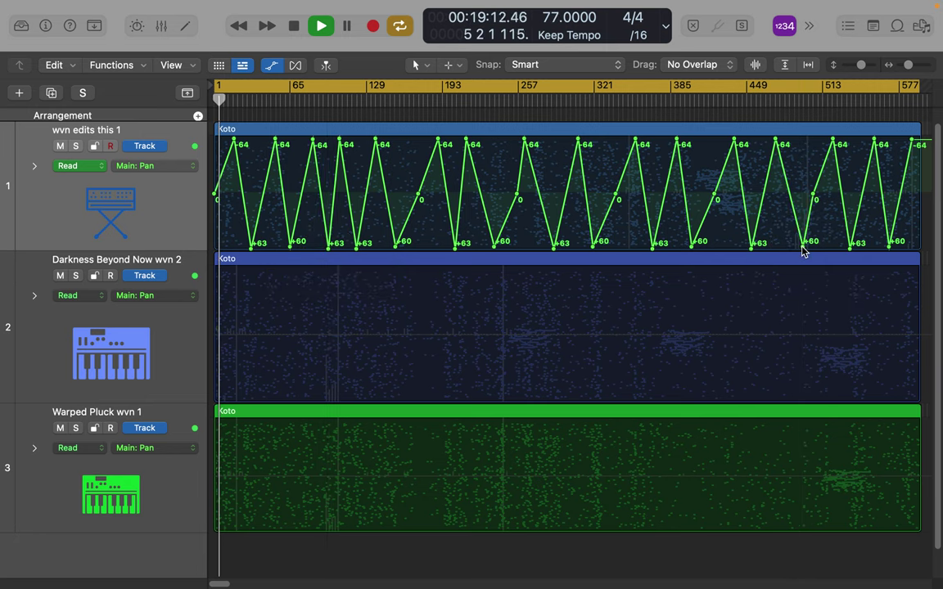
{"action": "left_click", "coordinate": [815, 198]}
{"action": "left_click_drag", "start_coordinate": [814, 198], "coordinate": [821, 202]}
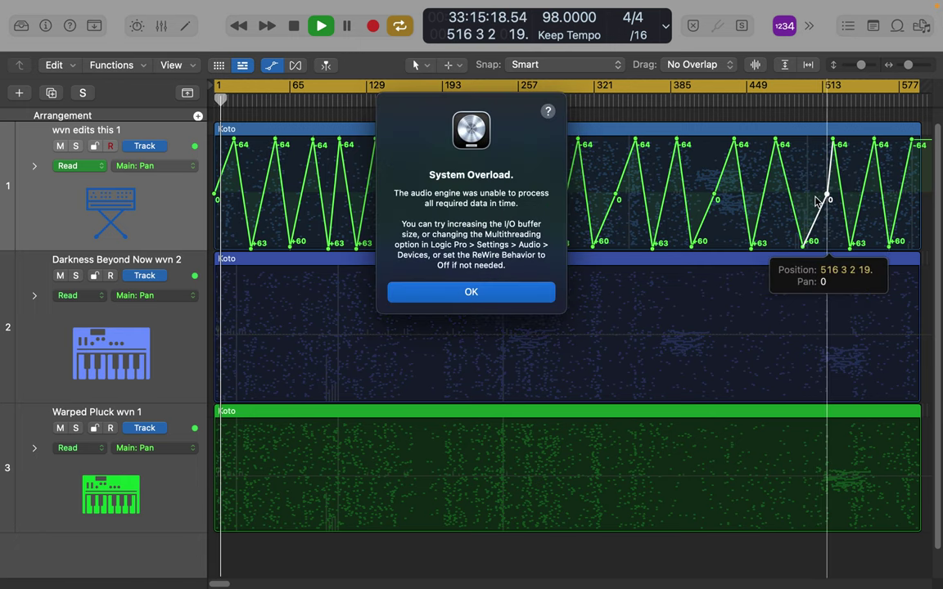
{"action": "left_click", "coordinate": [471, 292]}
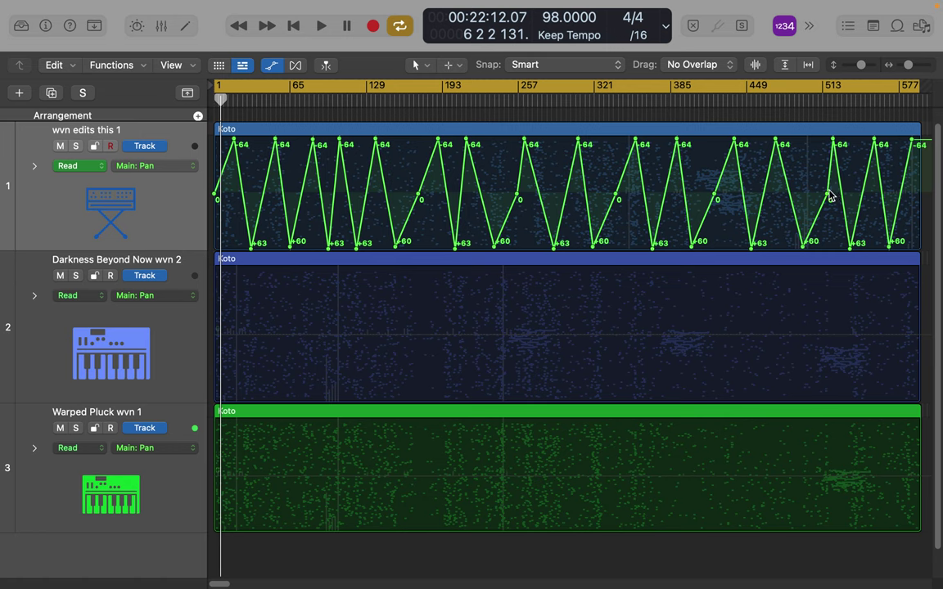
{"action": "left_click_drag", "start_coordinate": [827, 199], "coordinate": [812, 171]}
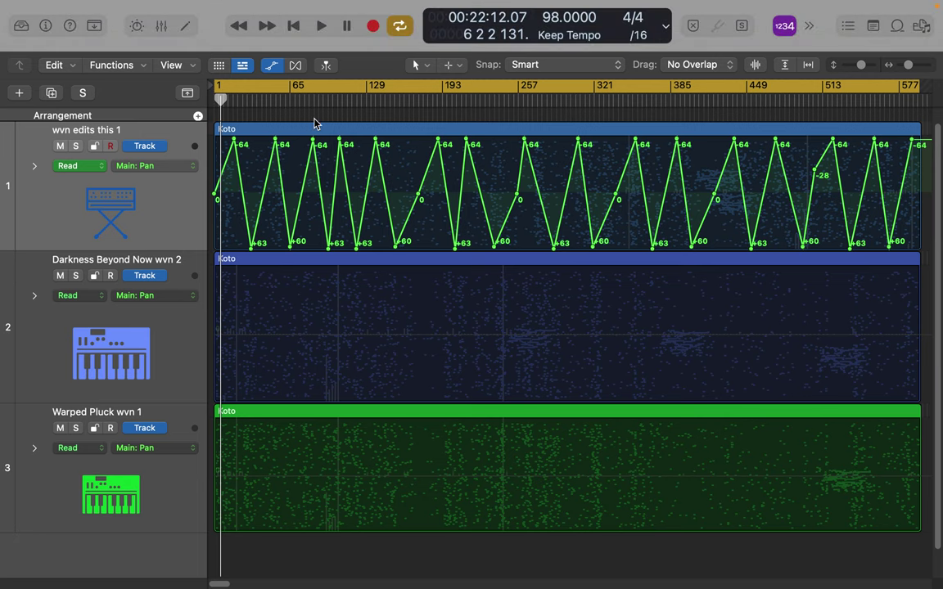
- Select and copy the first track's pan automation points from the first -64 point through the end of the region
{"action": "left_click", "coordinate": [195, 211]}
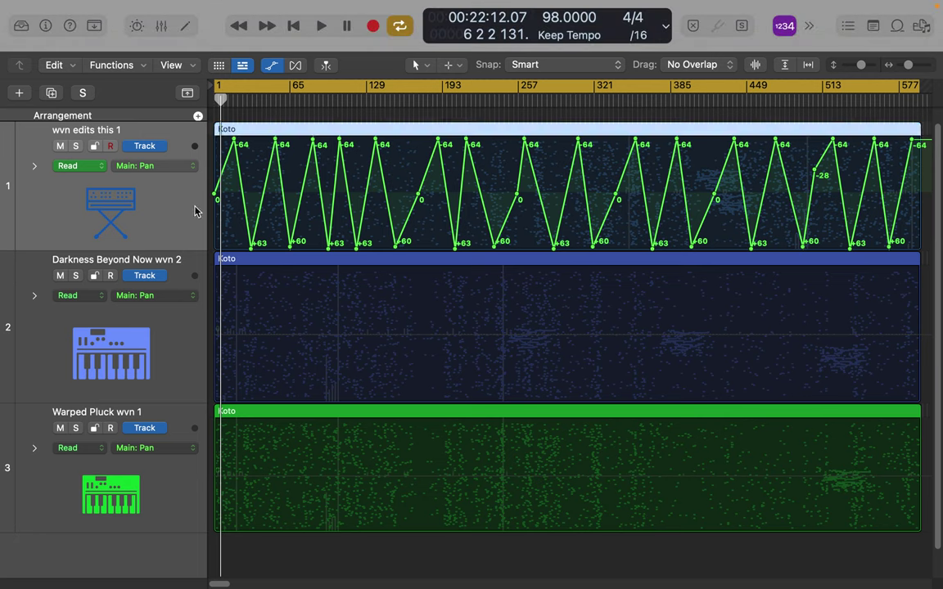
{"action": "left_click", "coordinate": [230, 146]}
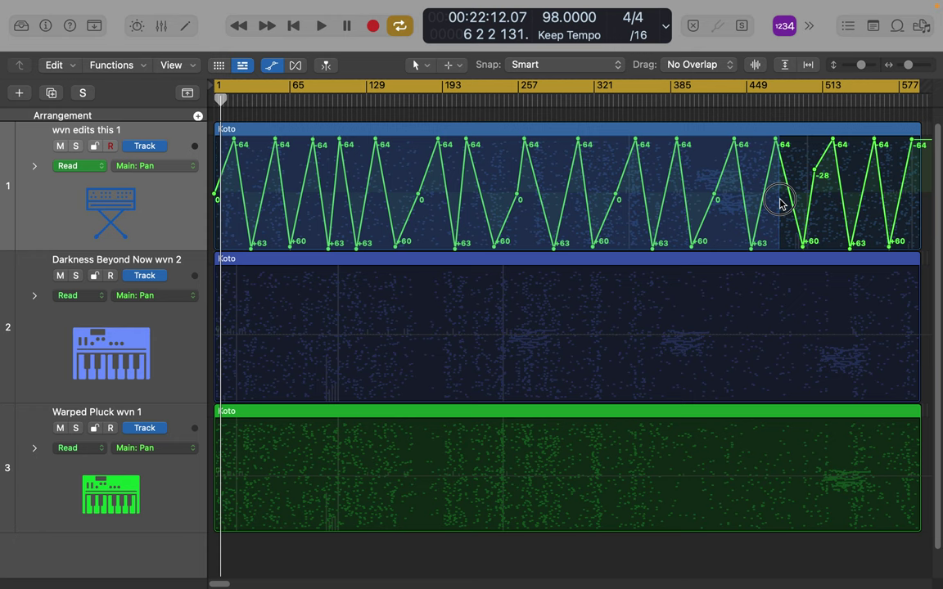
{"action": "scroll", "coordinate": [939, 248], "scroll_direction": "right", "scroll_amount": 1}
{"action": "scroll", "coordinate": [939, 248], "scroll_direction": "right", "scroll_amount": 5}
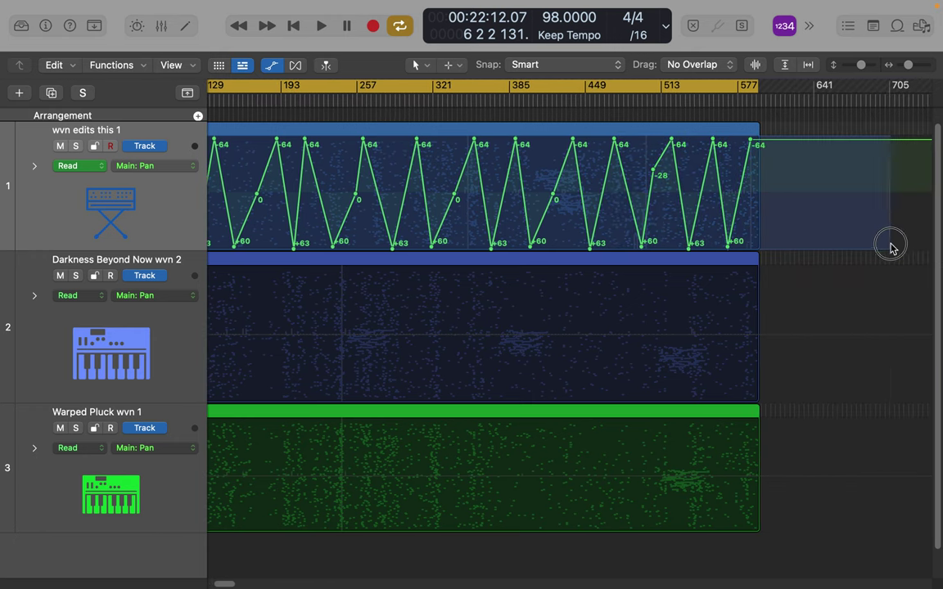
{"action": "left_click", "coordinate": [757, 247]}
{"action": "scroll", "coordinate": [759, 246], "scroll_direction": "left", "scroll_amount": 6}
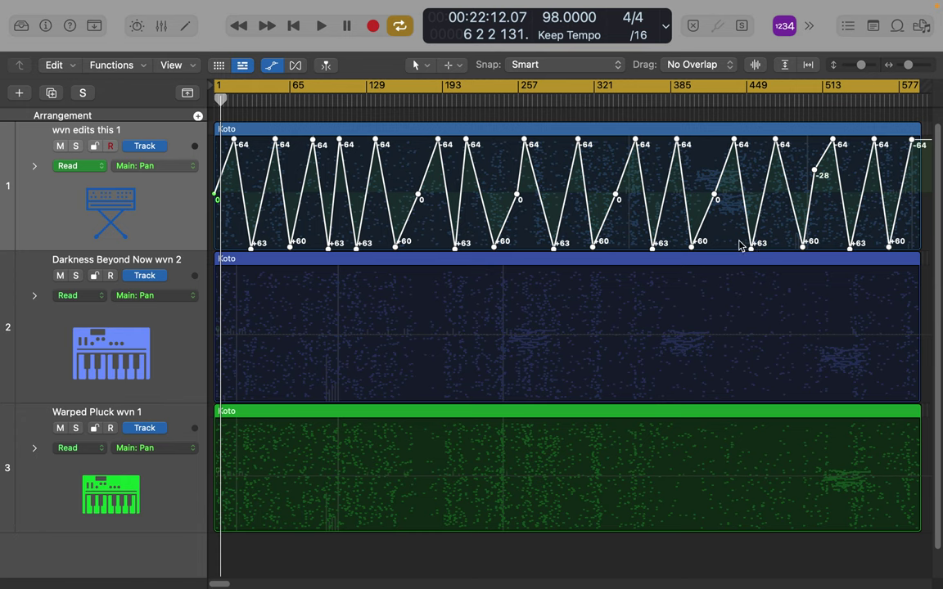
- Paste the copied pan automation onto the Darkness Beyond Now wvn 2 track and, from bar 1, onto the Warped Pluck wvn 1 track
{"action": "left_click", "coordinate": [183, 357]}
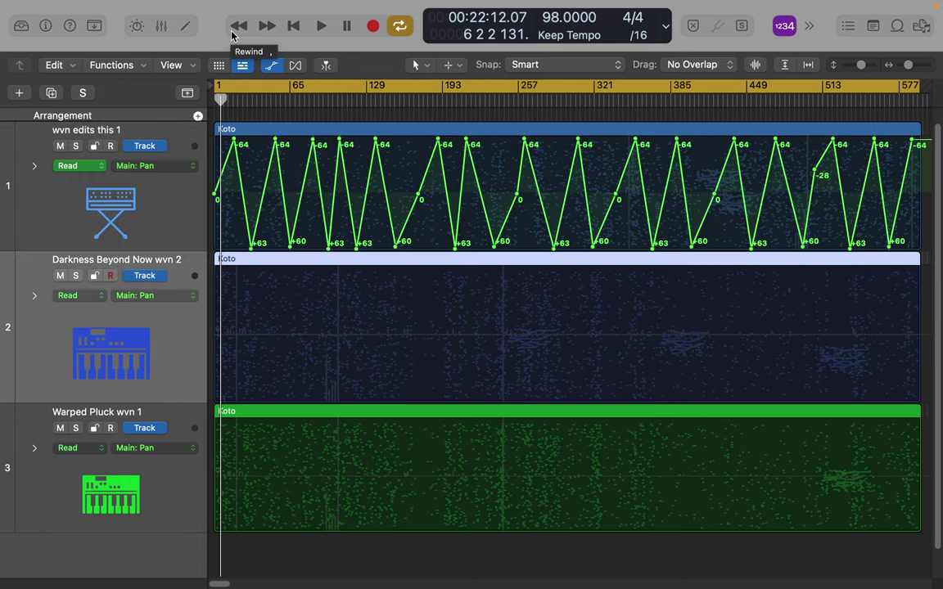
{"action": "key", "text": "super+v"}
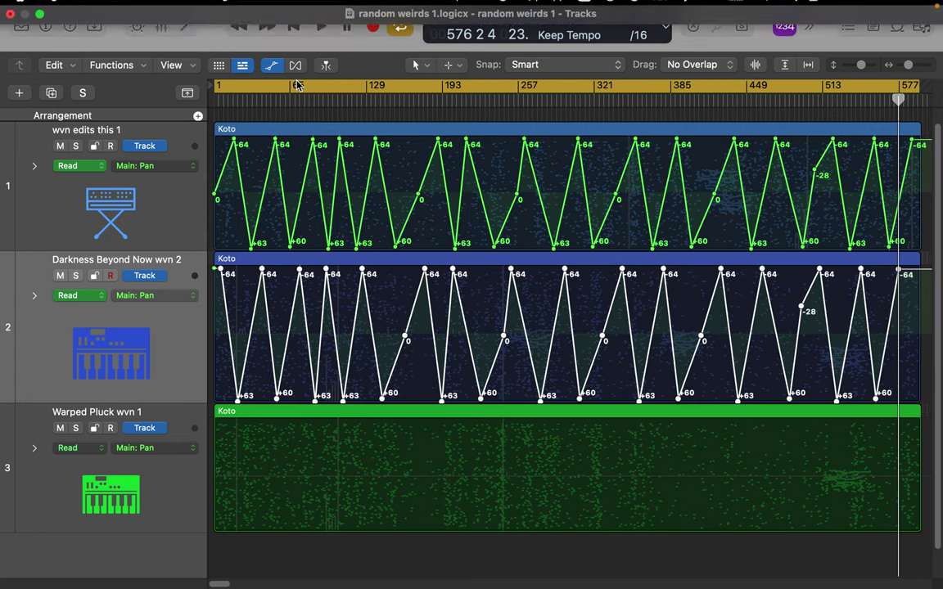
{"action": "left_click", "coordinate": [294, 27]}
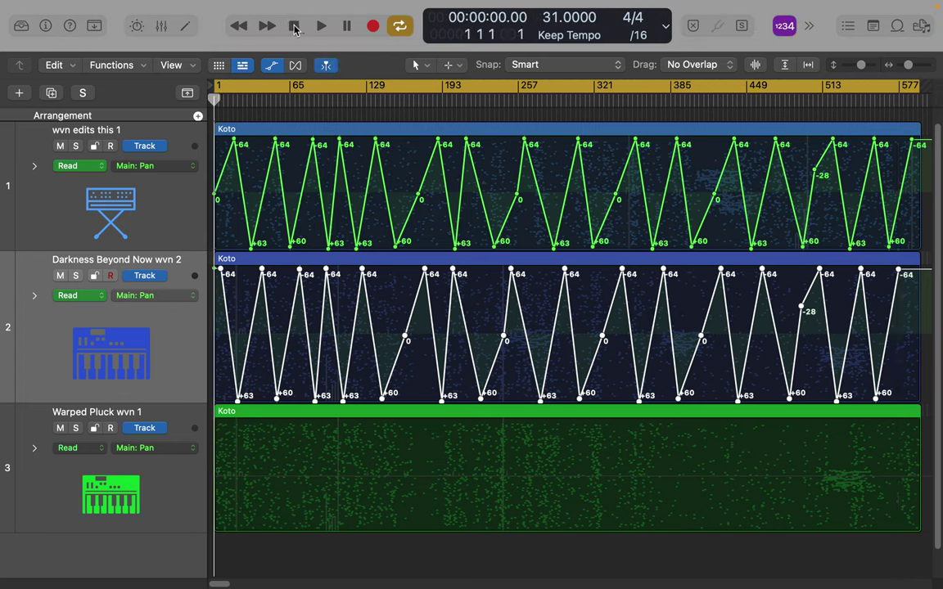
{"action": "left_click", "coordinate": [181, 488]}
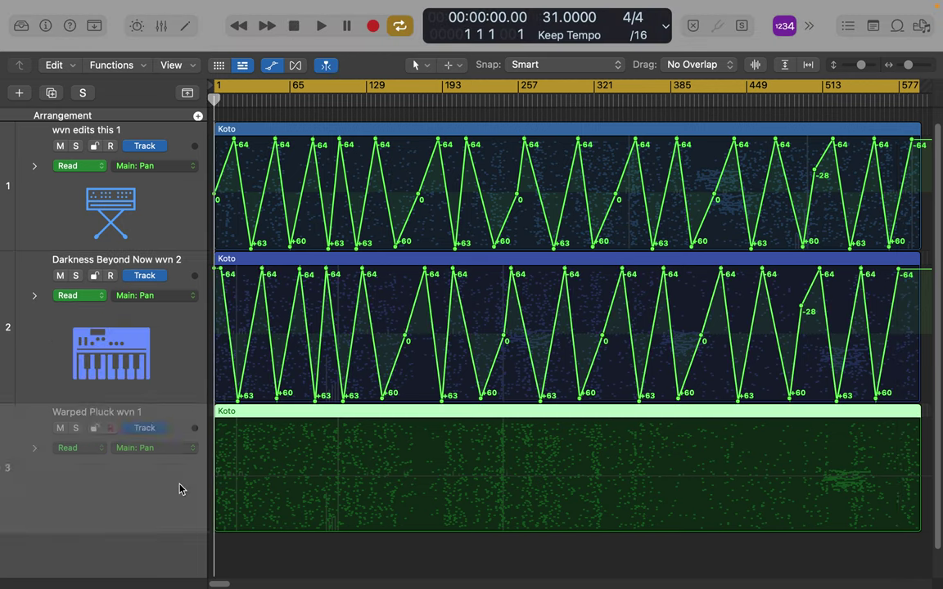
{"action": "key", "text": "super+v"}
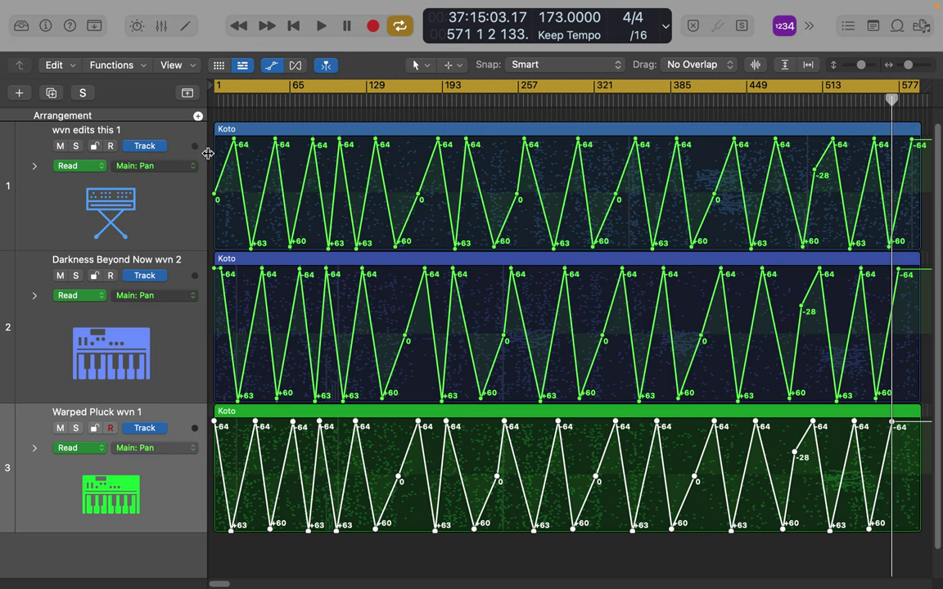
- Set the opening pan point to +62 on the first track and +4 on the second, playing the project from the start
{"action": "left_click_drag", "start_coordinate": [216, 202], "coordinate": [216, 247]}
{"action": "left_click", "coordinate": [295, 26]}
{"action": "left_click", "coordinate": [321, 26]}
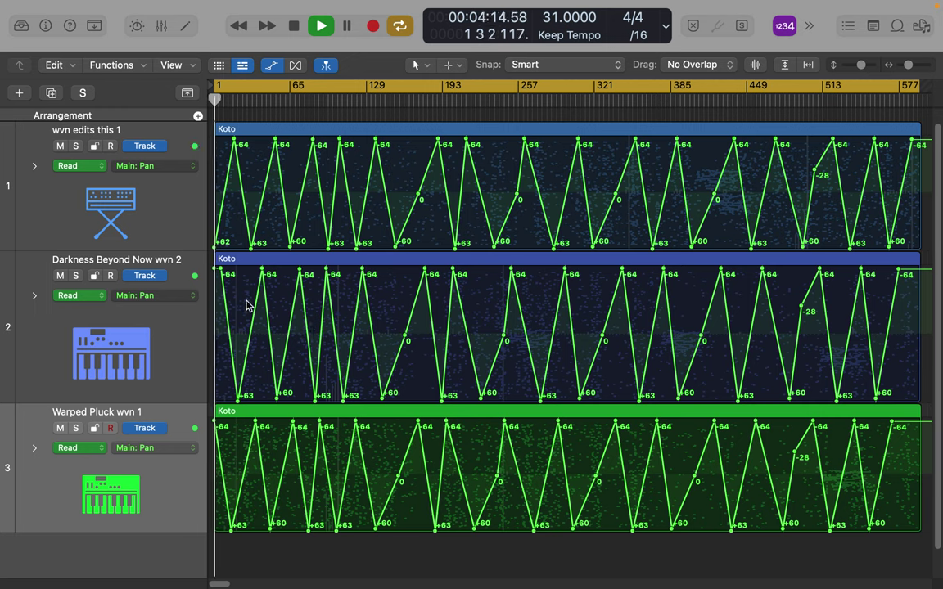
{"action": "left_click_drag", "start_coordinate": [221, 269], "coordinate": [215, 341]}
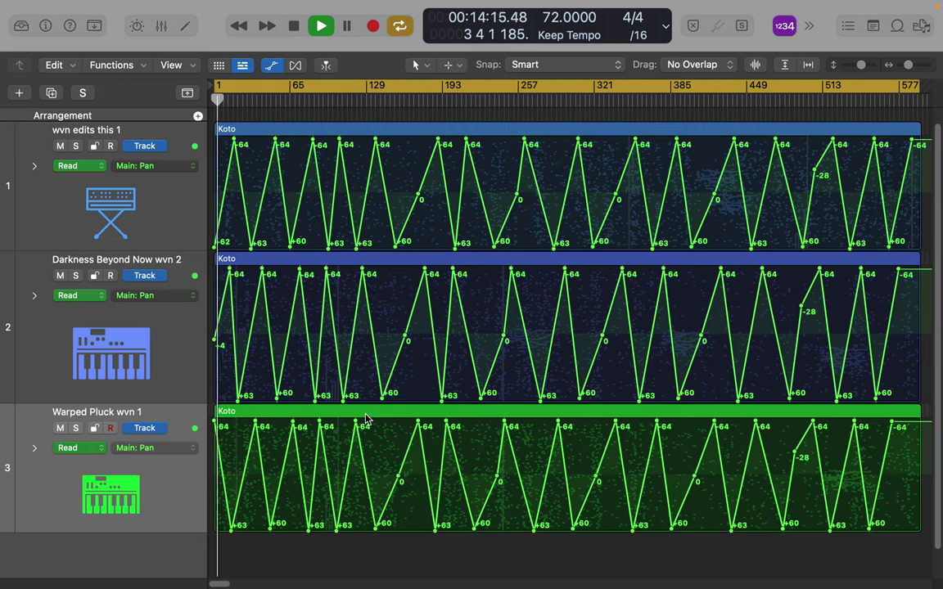
- On the Warped Pluck wvn 1 track, shift the -64 pan point near bar 117 earlier and the first two +60 points later
{"action": "left_click_drag", "start_coordinate": [358, 423], "coordinate": [347, 424]}
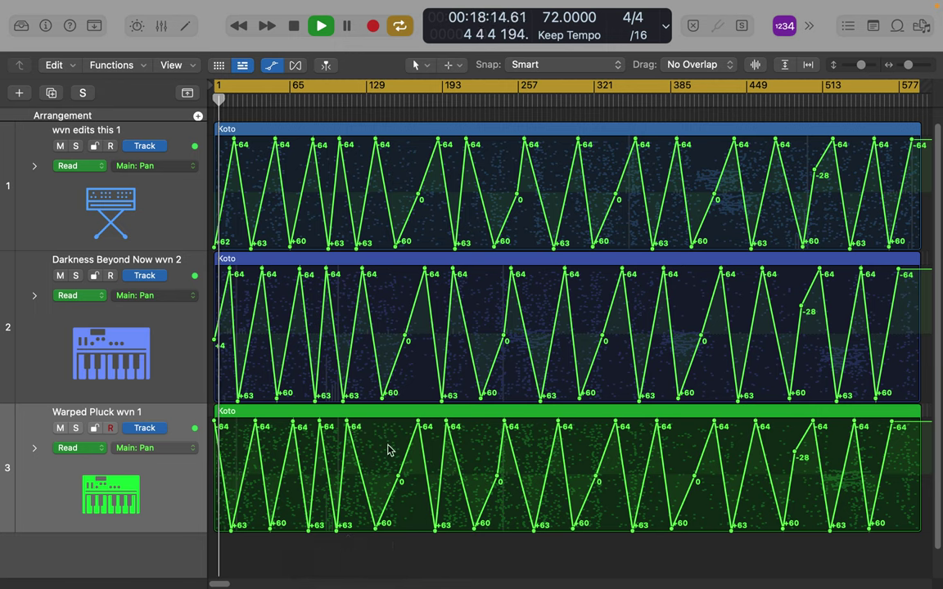
{"action": "left_click_drag", "start_coordinate": [377, 526], "coordinate": [389, 534]}
{"action": "left_click_drag", "start_coordinate": [271, 526], "coordinate": [279, 526]}
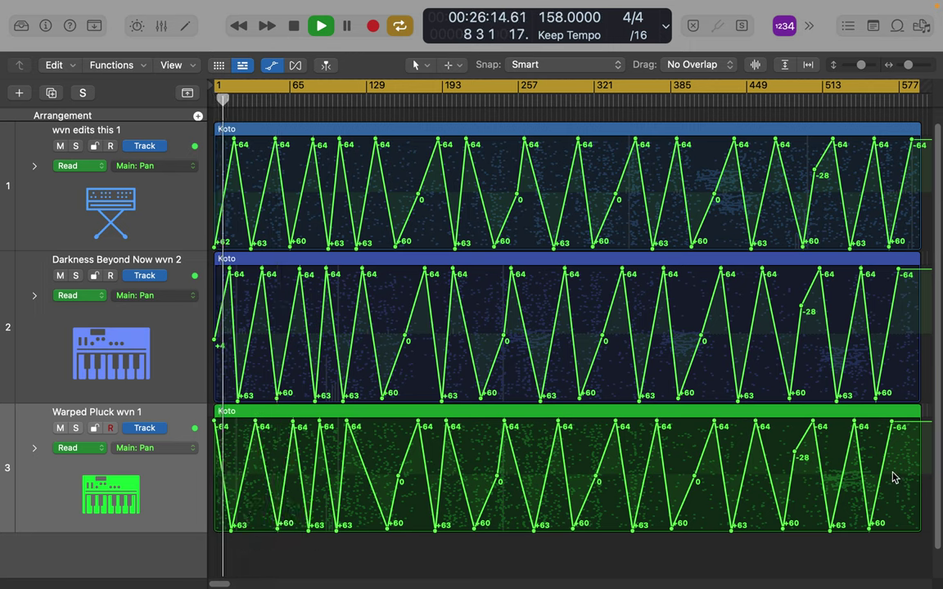
- Shift all the pan points on the Warped Pluck wvn 1 track later and add a +58 opening point at bar 1
{"action": "left_click_drag", "start_coordinate": [895, 478], "coordinate": [201, 495]}
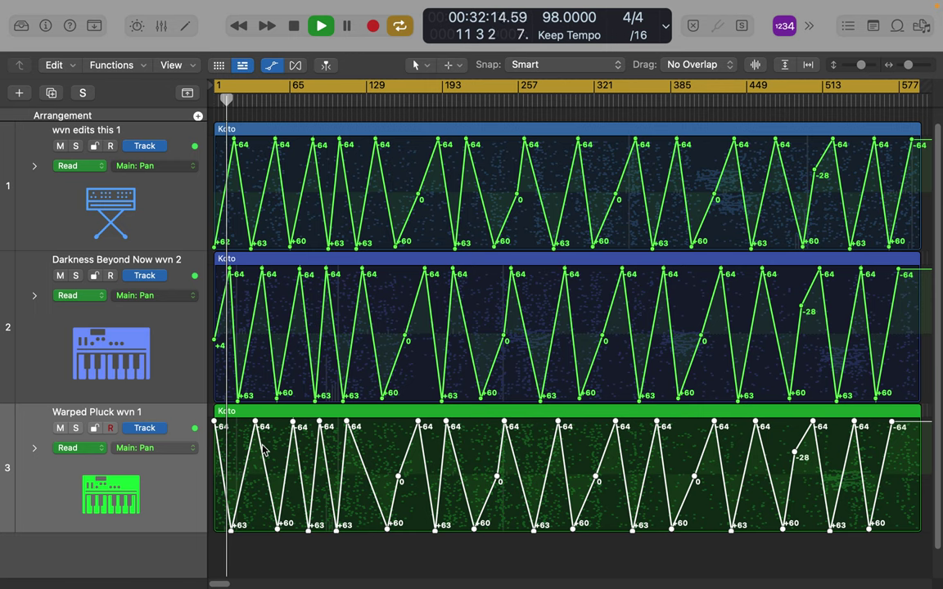
{"action": "left_click_drag", "start_coordinate": [256, 424], "coordinate": [299, 428]}
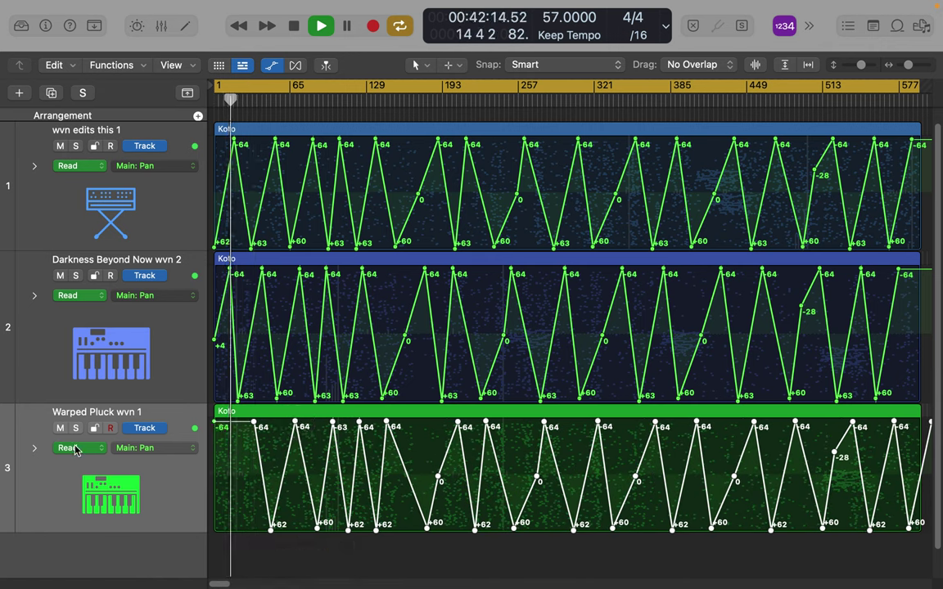
{"action": "left_click", "coordinate": [219, 530]}
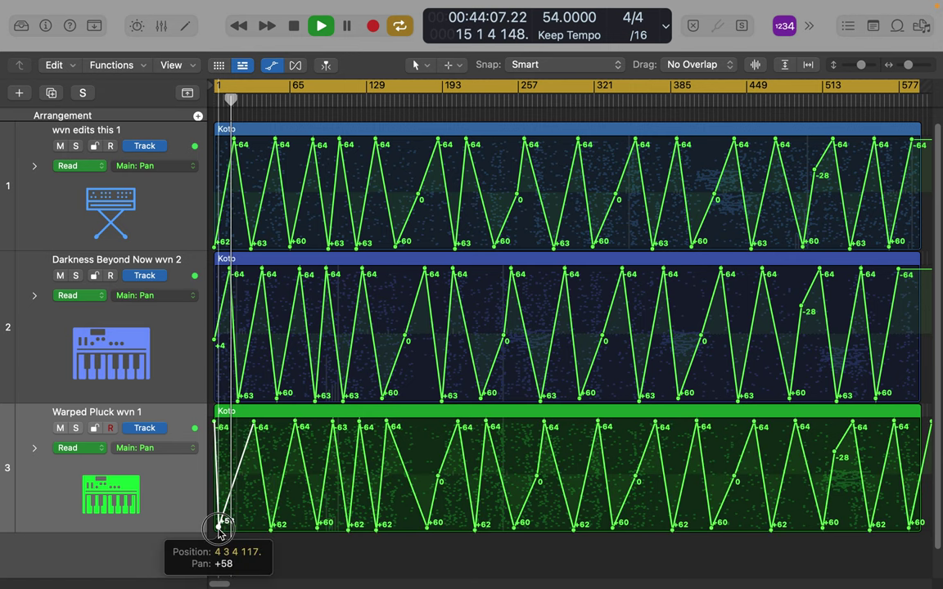
{"action": "left_click_drag", "start_coordinate": [221, 526], "coordinate": [211, 530]}
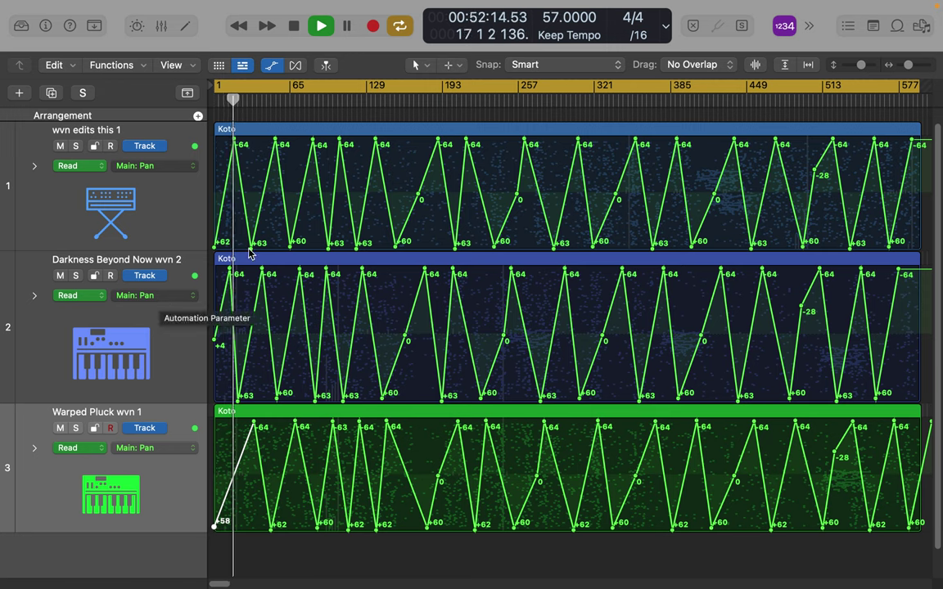
- Show the Sculpture LFO1 Curve automation parameter on the wvn edits this 1 track
{"action": "left_click", "coordinate": [177, 172]}
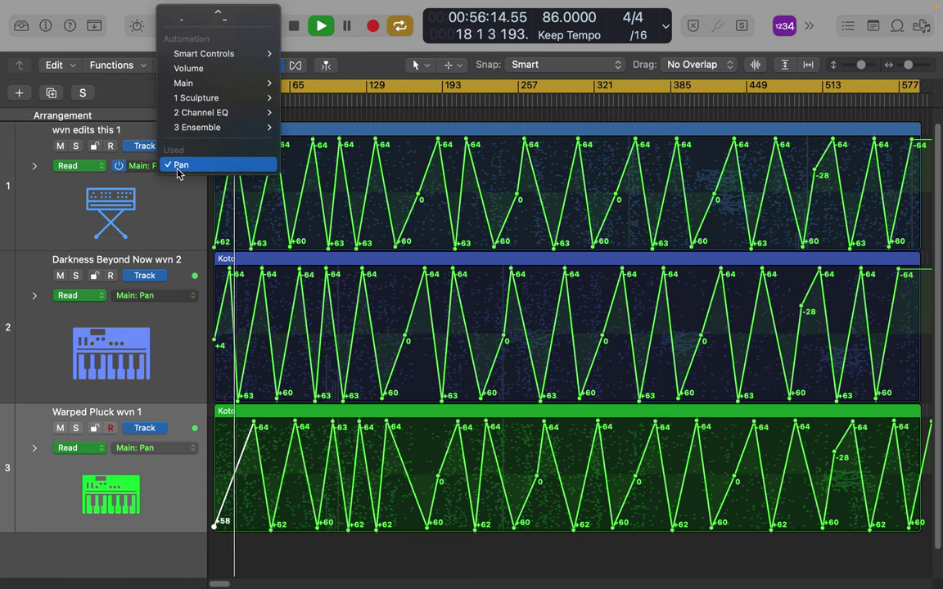
{"action": "mouse_move", "coordinate": [221, 104]}
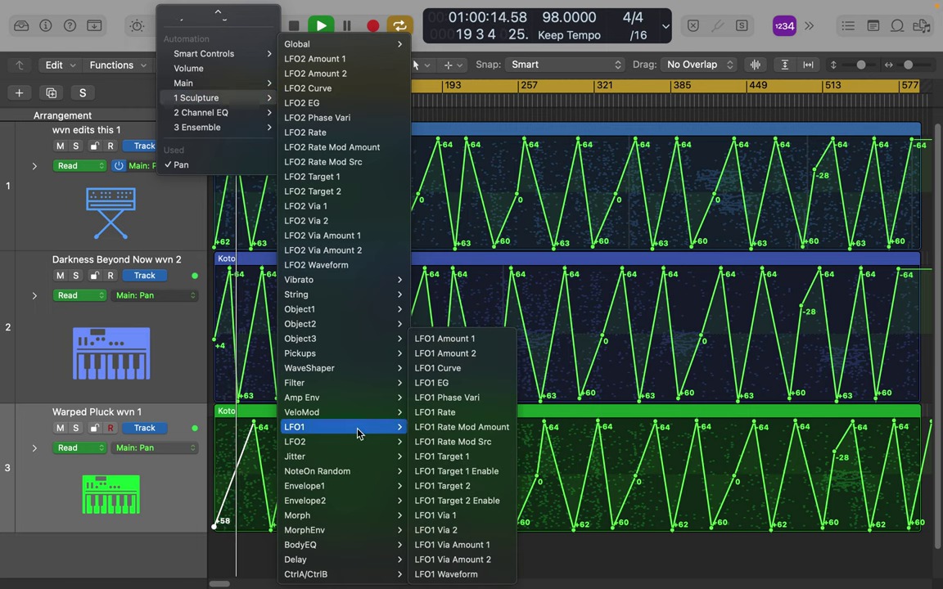
{"action": "mouse_move", "coordinate": [344, 313]}
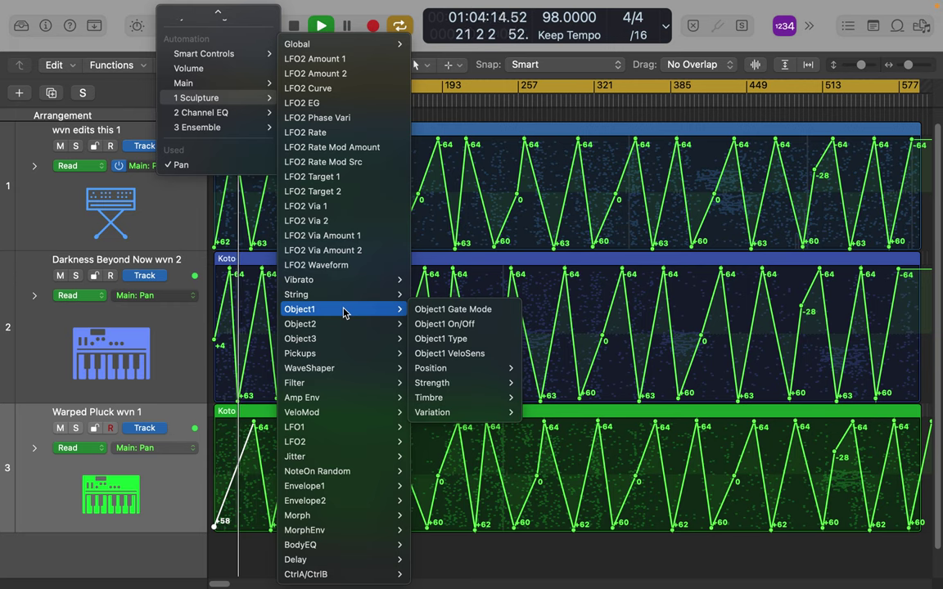
{"action": "mouse_move", "coordinate": [501, 414]}
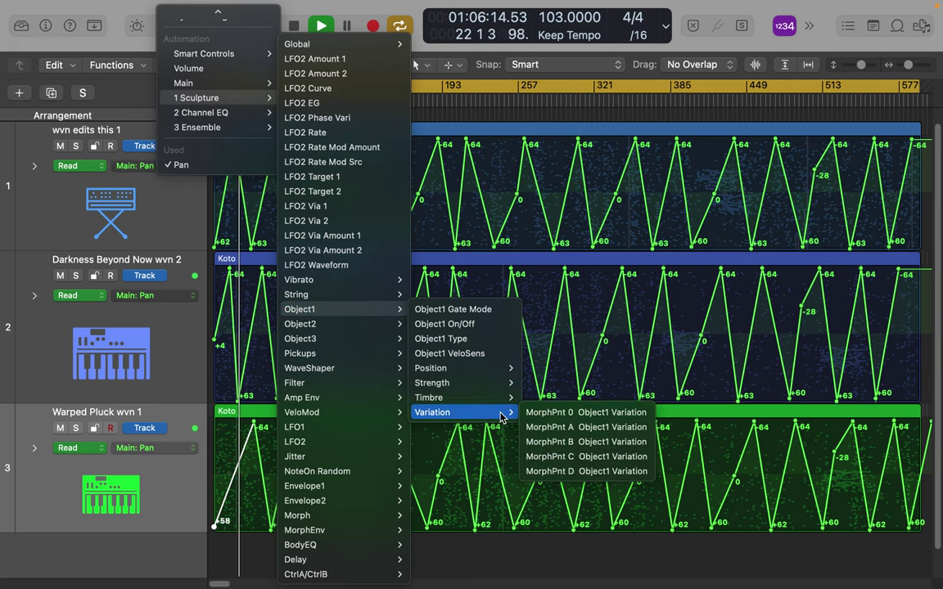
{"action": "mouse_move", "coordinate": [370, 443]}
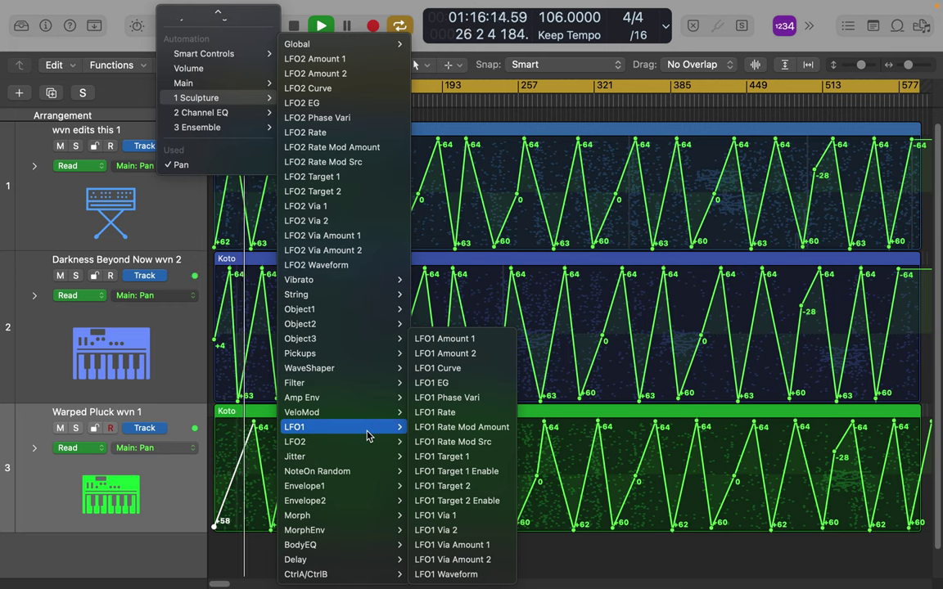
{"action": "left_click", "coordinate": [481, 374]}
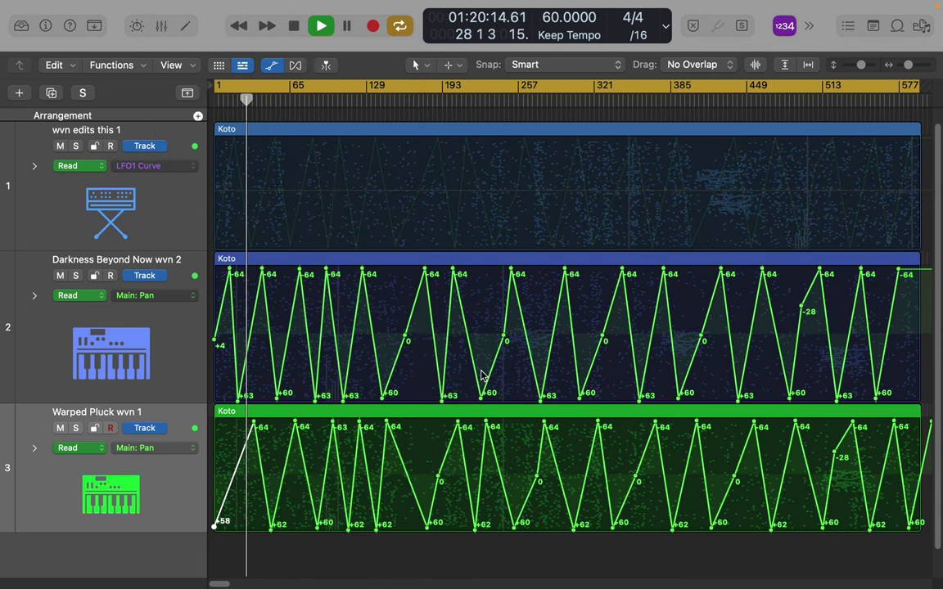
- Add a 0.61 LFO1 Curve point near bar 58 on the first track and lower the opening point to -0.48
{"action": "left_click", "coordinate": [282, 160]}
{"action": "left_click", "coordinate": [282, 161]}
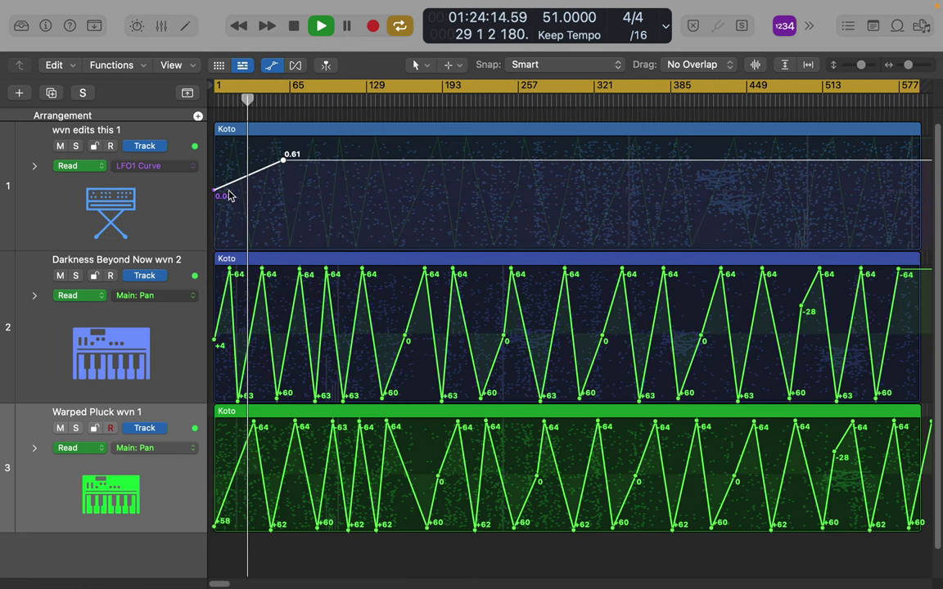
{"action": "left_click_drag", "start_coordinate": [215, 194], "coordinate": [215, 223]}
- Continue the first track's LFO1 Curve with points of -0.33 at bar 121, 0.63 at bar 247 and -0.34 near bar 414
{"action": "left_click", "coordinate": [357, 213]}
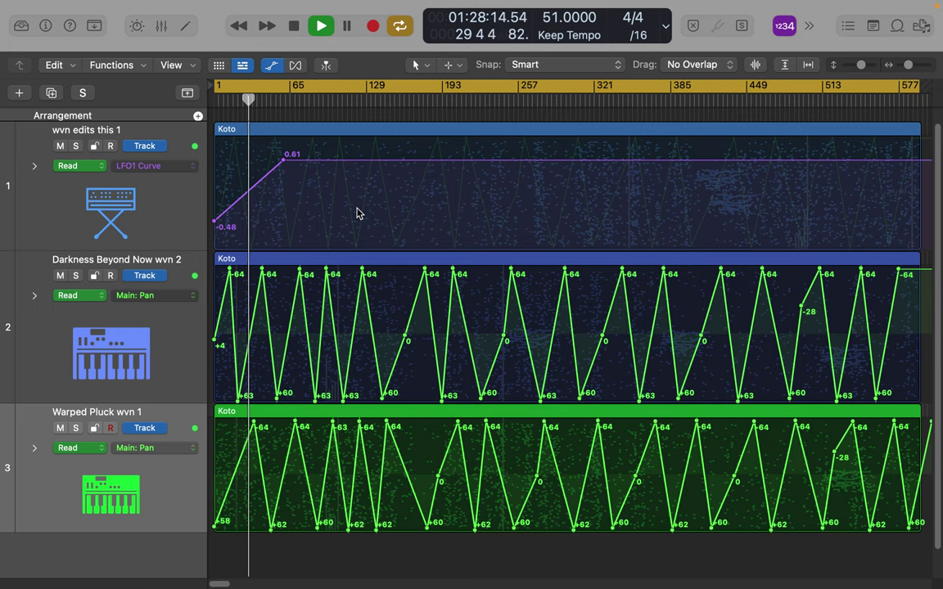
{"action": "left_click", "coordinate": [358, 210]}
{"action": "left_click", "coordinate": [357, 209]}
{"action": "left_click", "coordinate": [357, 211]}
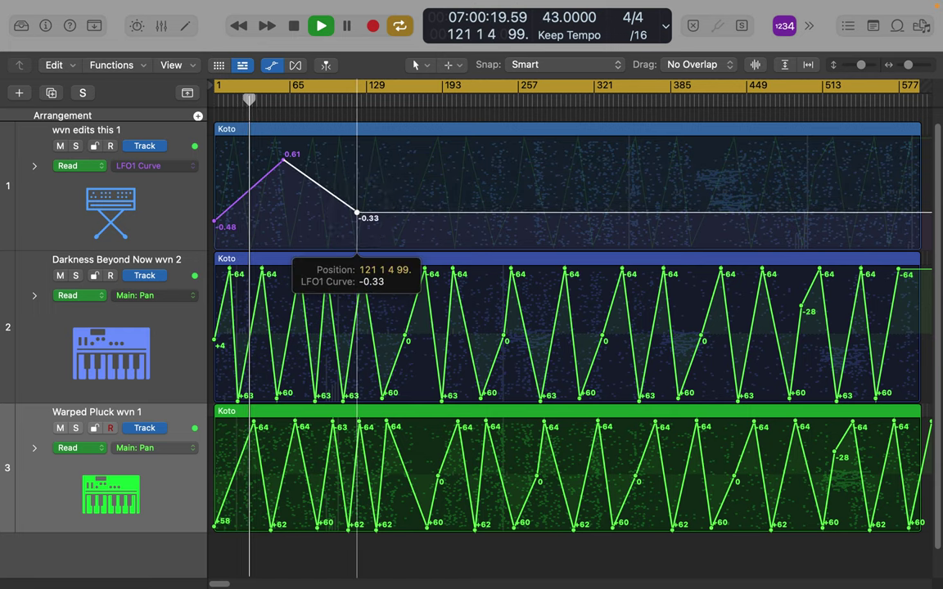
{"action": "left_click", "coordinate": [505, 163]}
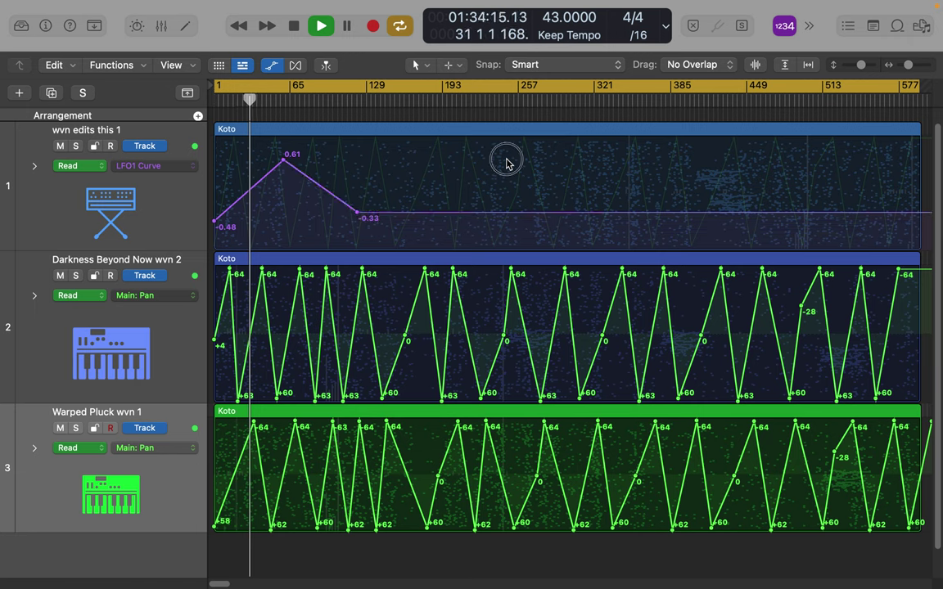
{"action": "left_click", "coordinate": [506, 159]}
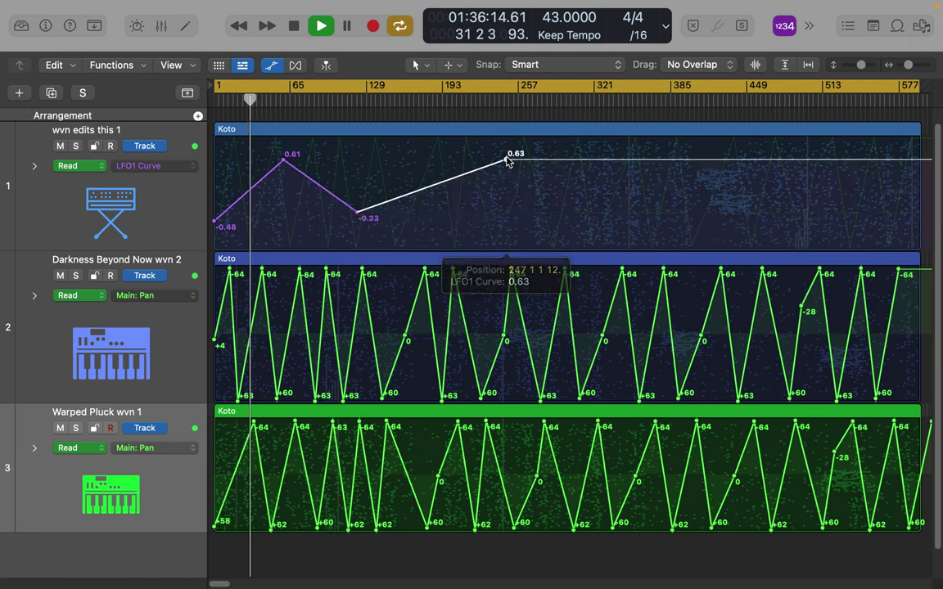
{"action": "left_click", "coordinate": [706, 214]}
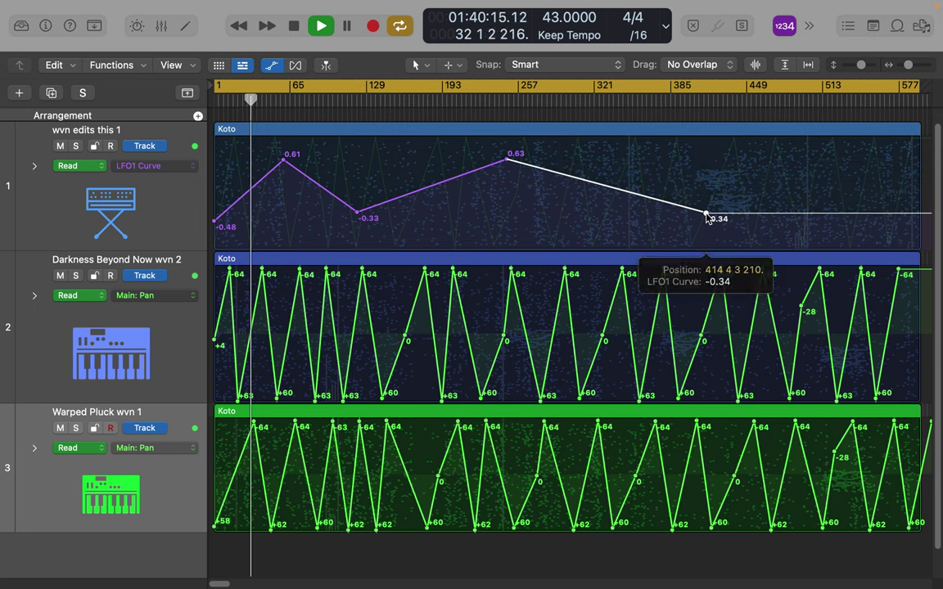
- Paste the copied pan automation onto the Warped Pluck wvn 1 track from bar 417 and return playback to the project start
{"action": "left_click", "coordinate": [708, 100]}
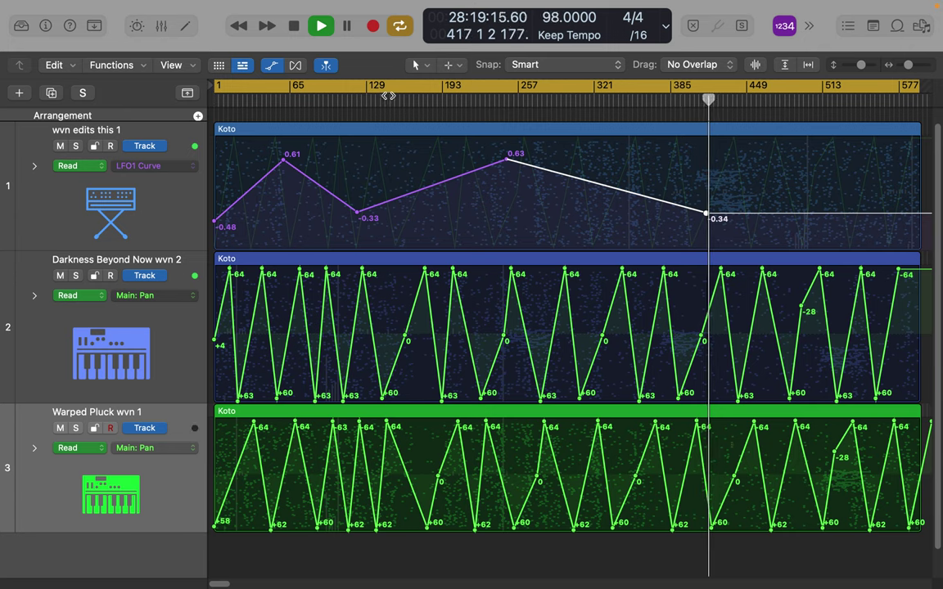
{"action": "key", "text": "Return"}
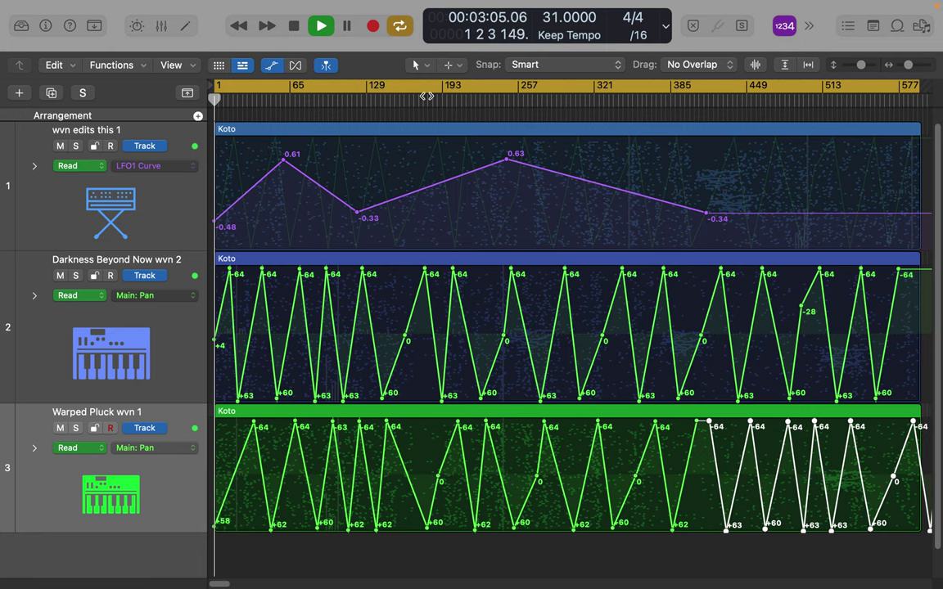
- Finish the first track's LFO1 Curve with a 0.82 point near bar 483 and a low negative point just past the region's end
{"action": "left_click", "coordinate": [169, 167]}
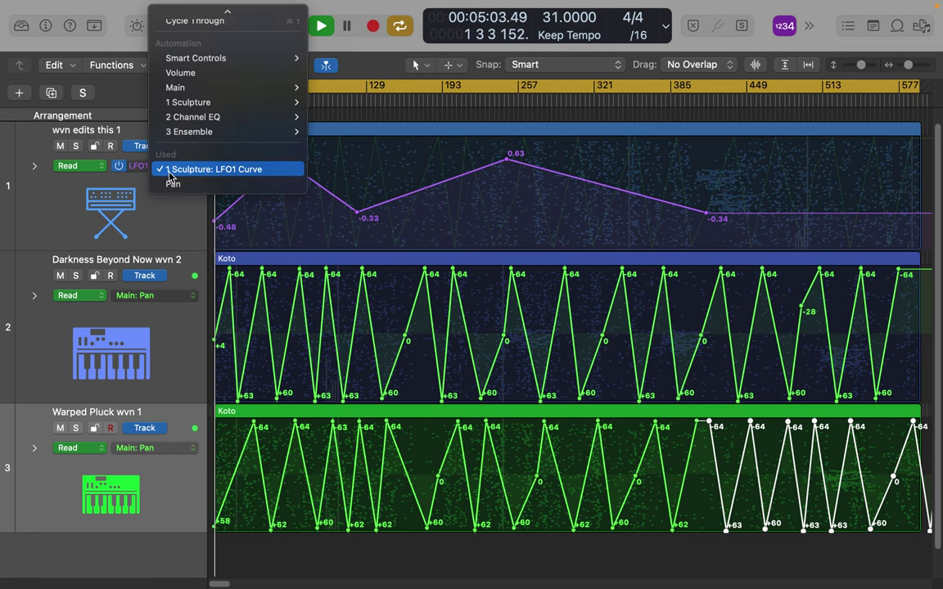
{"action": "left_click", "coordinate": [160, 227]}
{"action": "left_click", "coordinate": [162, 215]}
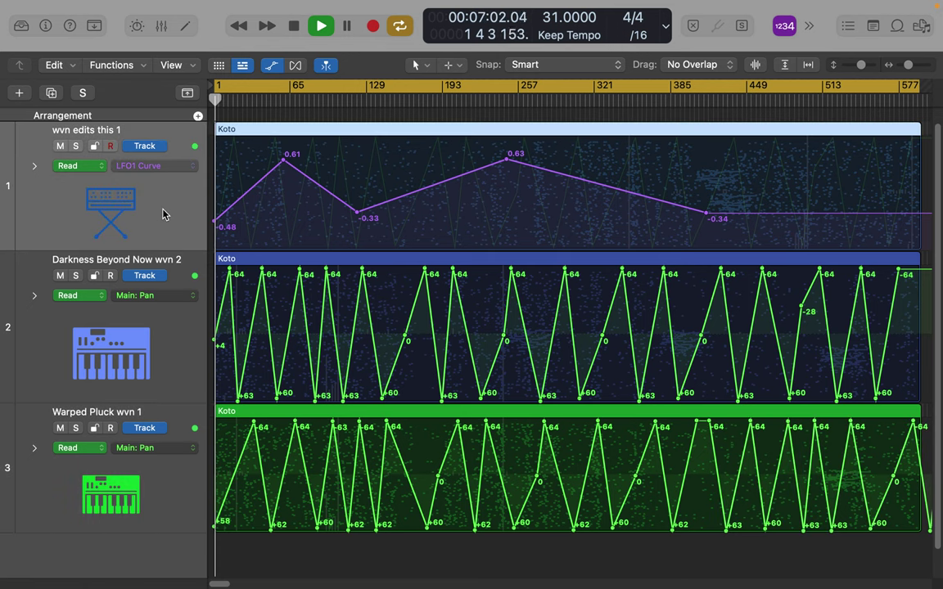
{"action": "left_click", "coordinate": [708, 100]}
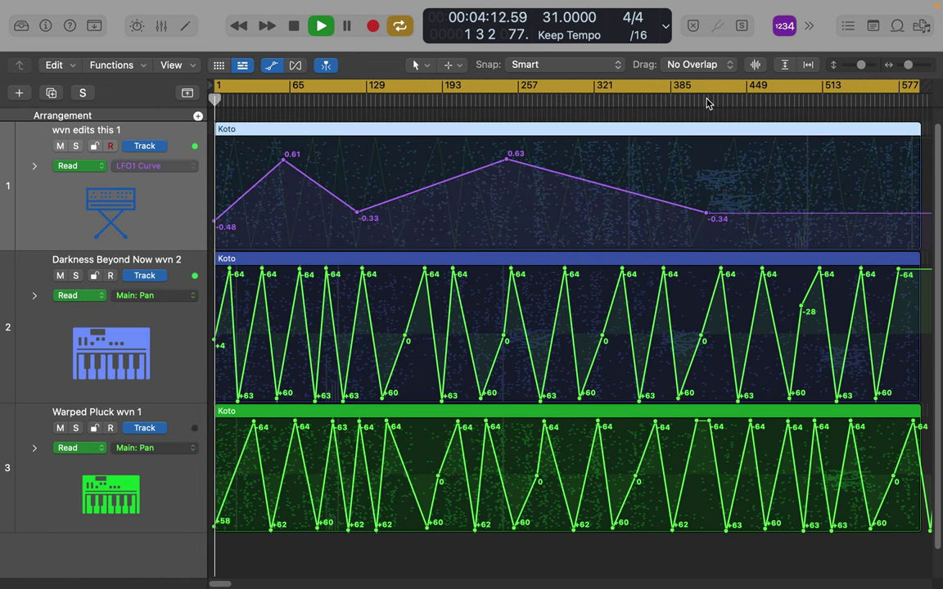
{"action": "left_click", "coordinate": [787, 149]}
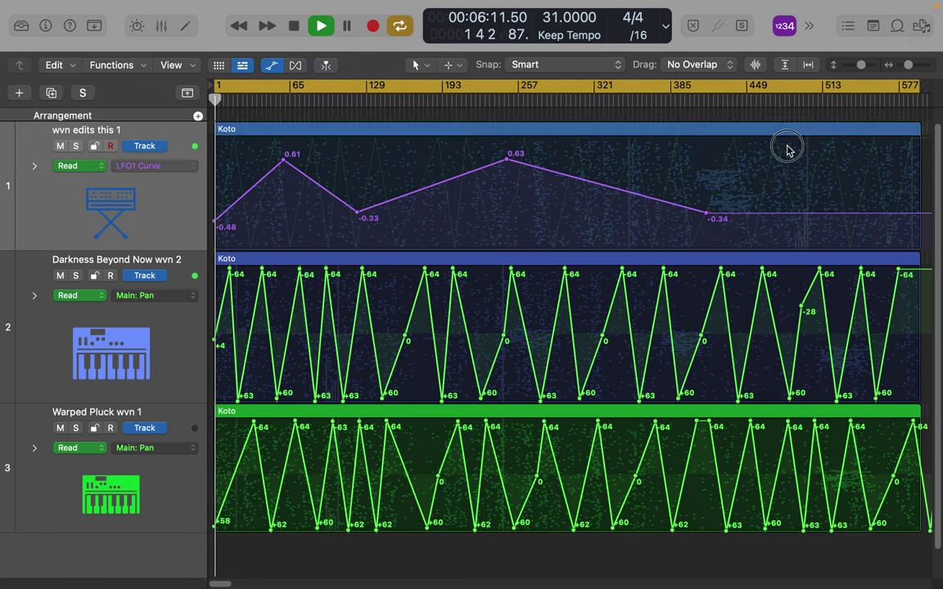
{"action": "left_click", "coordinate": [787, 149]}
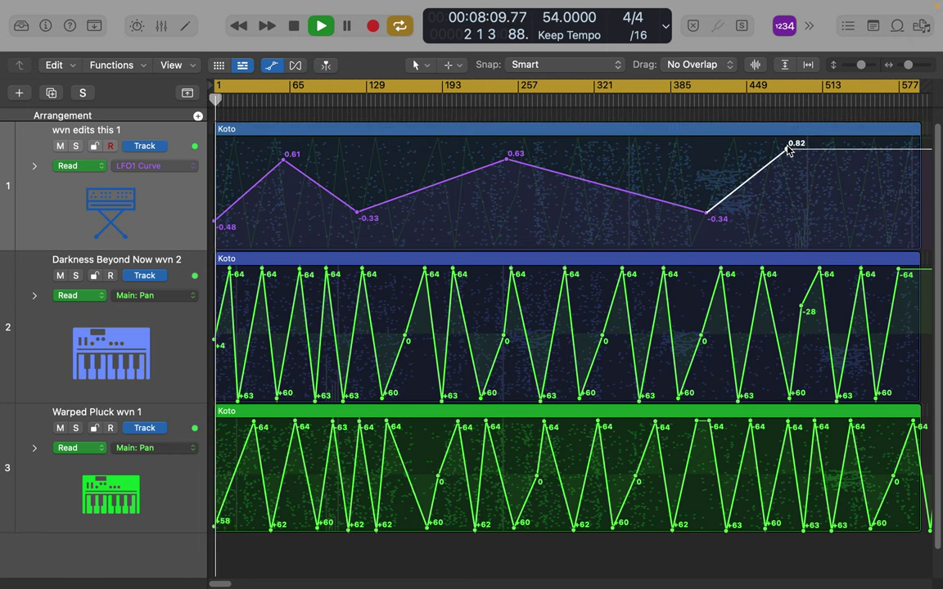
{"action": "left_click", "coordinate": [907, 230]}
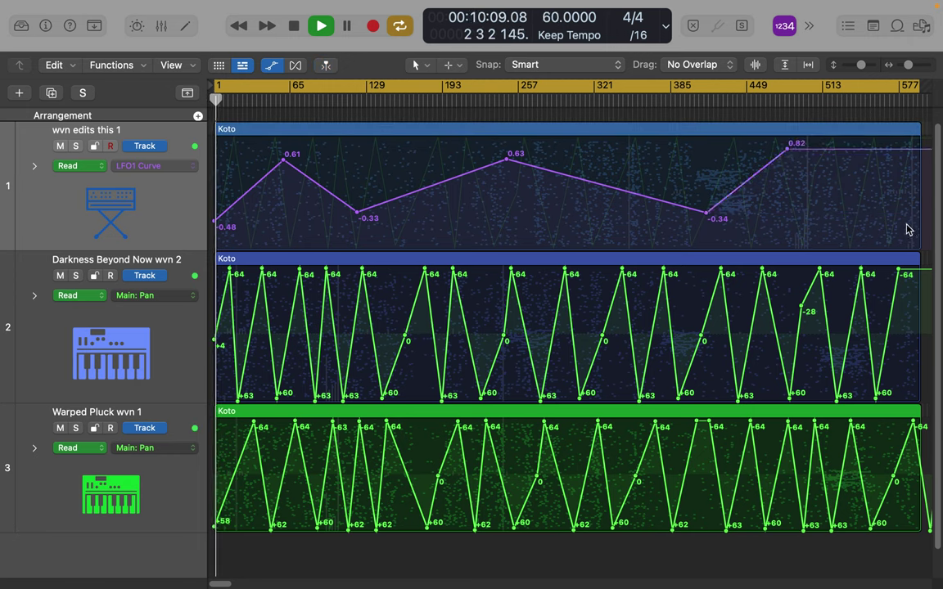
{"action": "left_click_drag", "start_coordinate": [907, 229], "coordinate": [925, 238]}
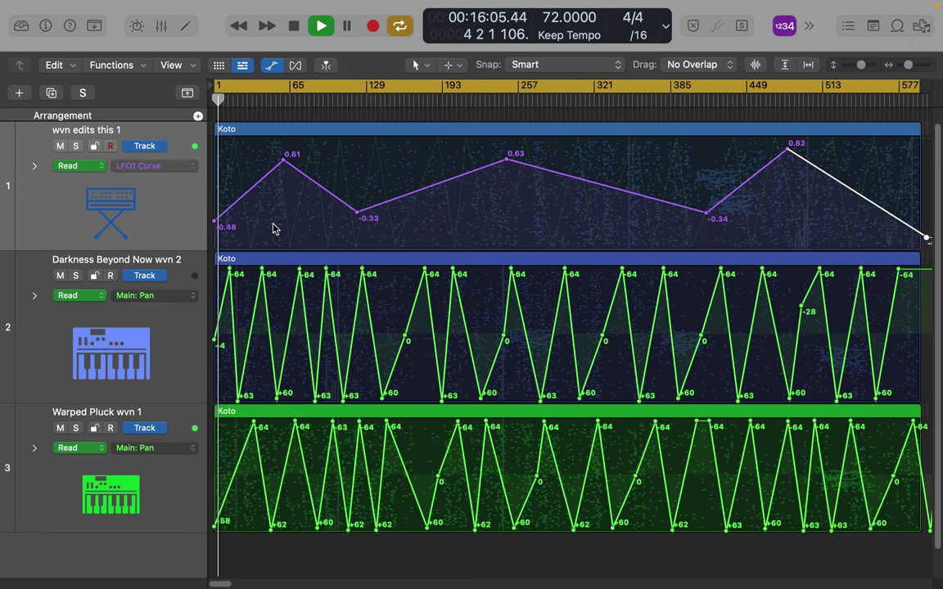
- Show the Alchemy main effects' FX M06 FX Panner automation parameter on the Darkness Beyond Now wvn 2 track
{"action": "left_click", "coordinate": [178, 354]}
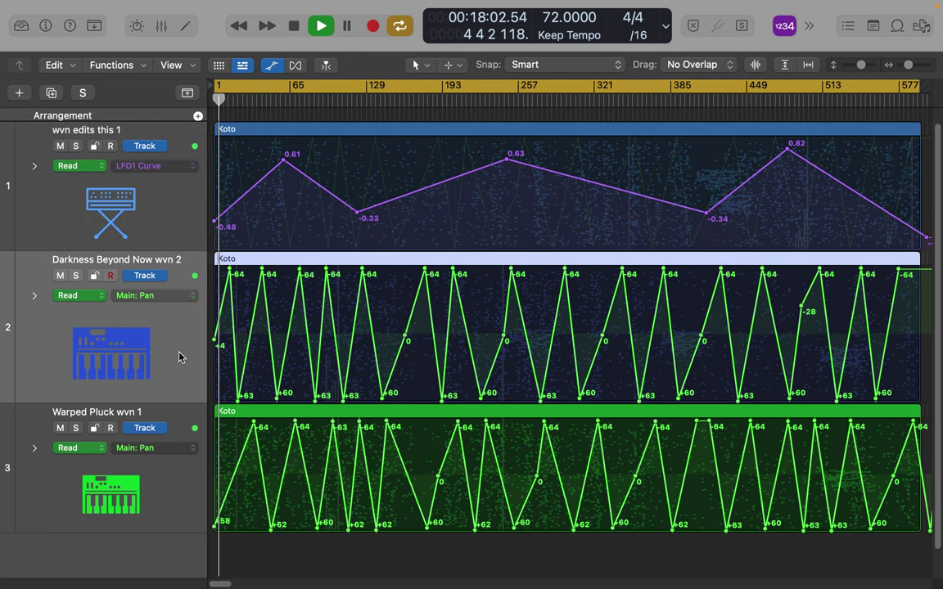
{"action": "left_click", "coordinate": [185, 297]}
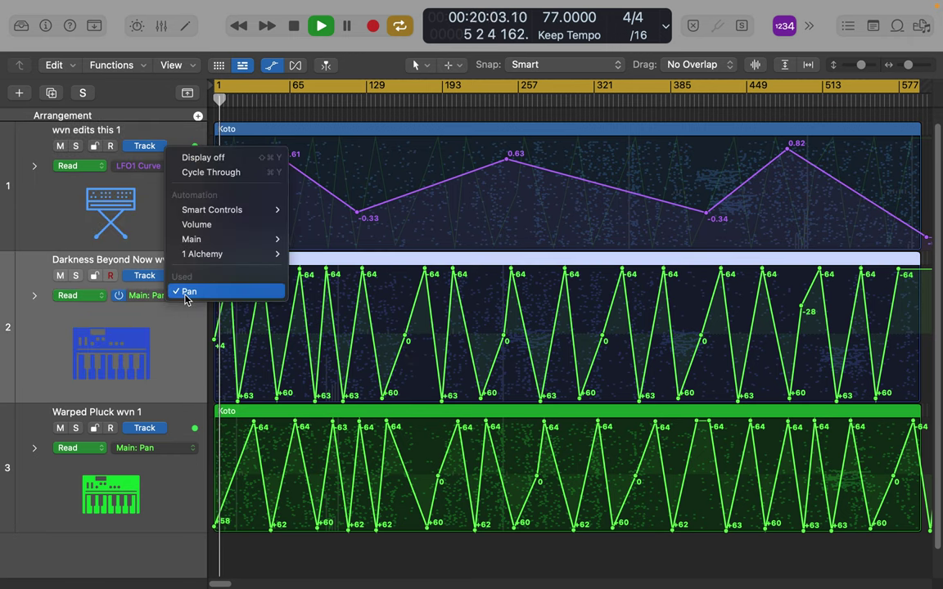
{"action": "mouse_move", "coordinate": [262, 254]}
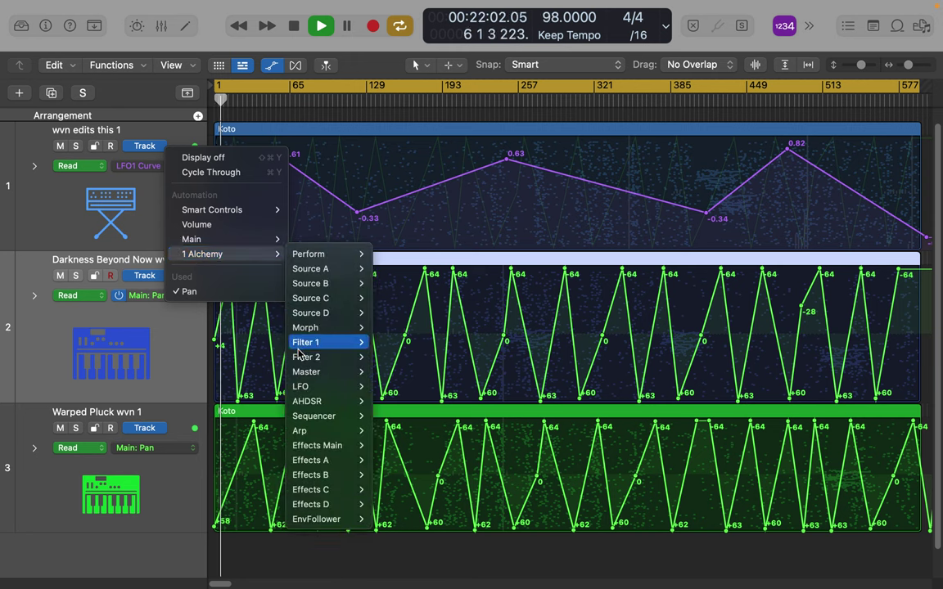
{"action": "mouse_move", "coordinate": [304, 463]}
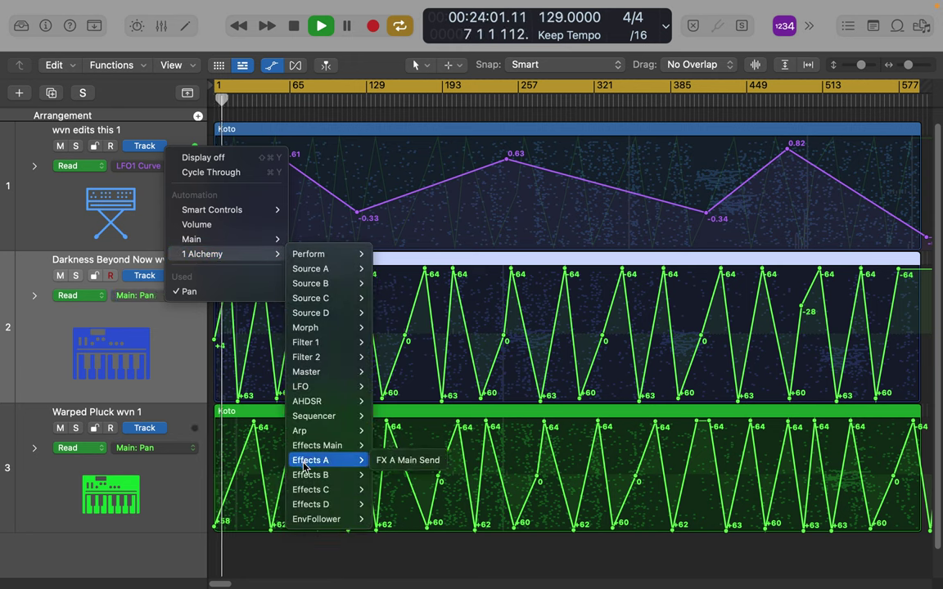
{"action": "mouse_move", "coordinate": [316, 419]}
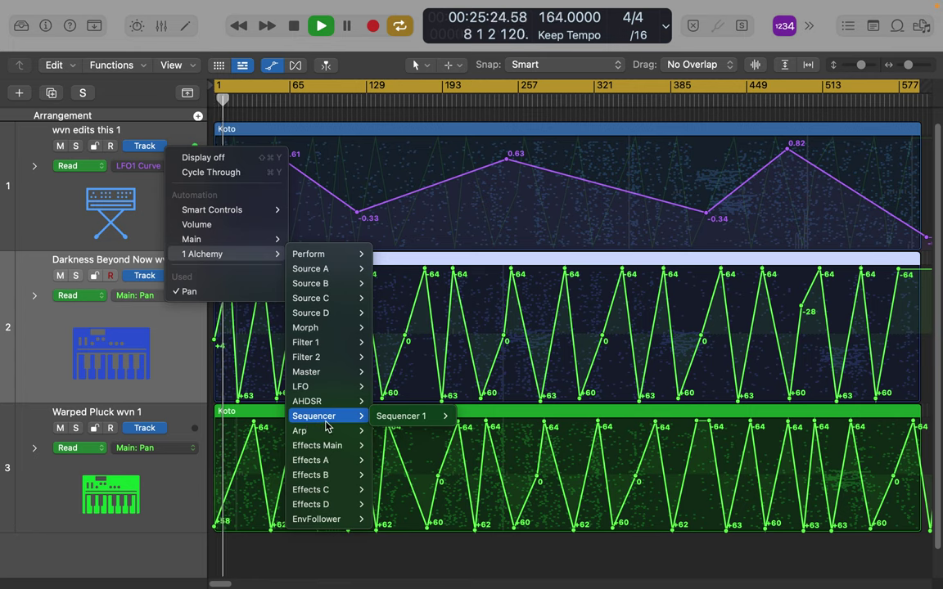
{"action": "mouse_move", "coordinate": [395, 424]}
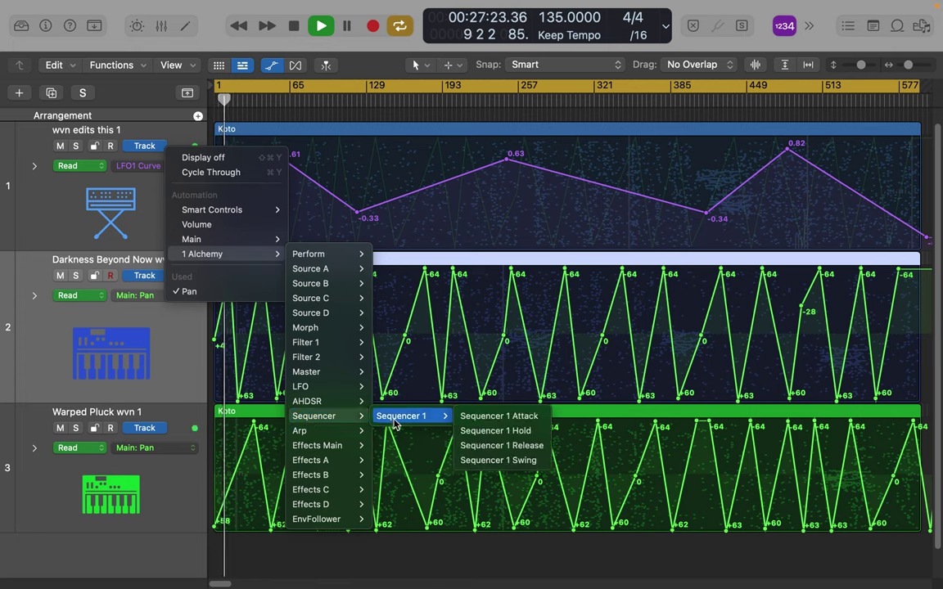
{"action": "mouse_move", "coordinate": [354, 434]}
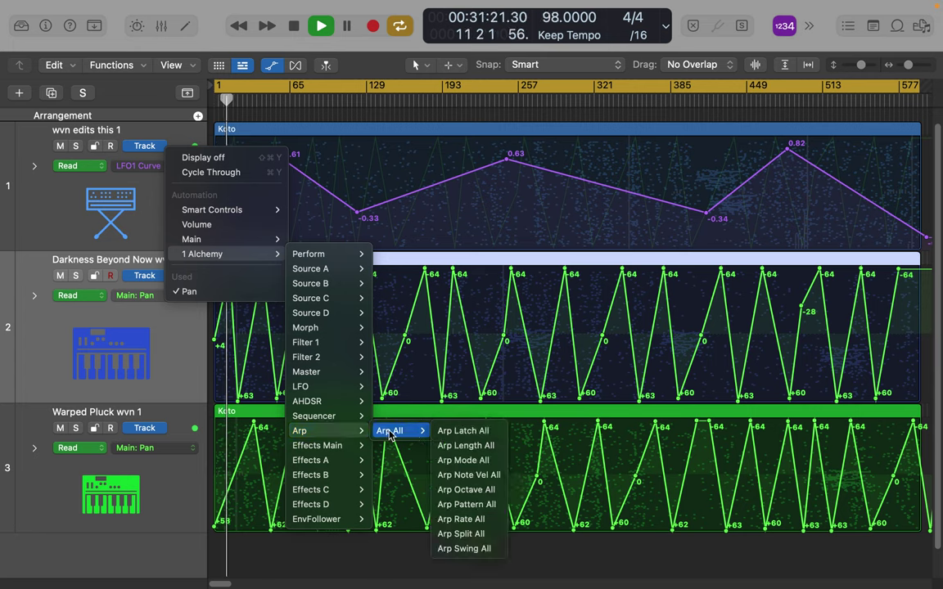
{"action": "mouse_move", "coordinate": [348, 455]}
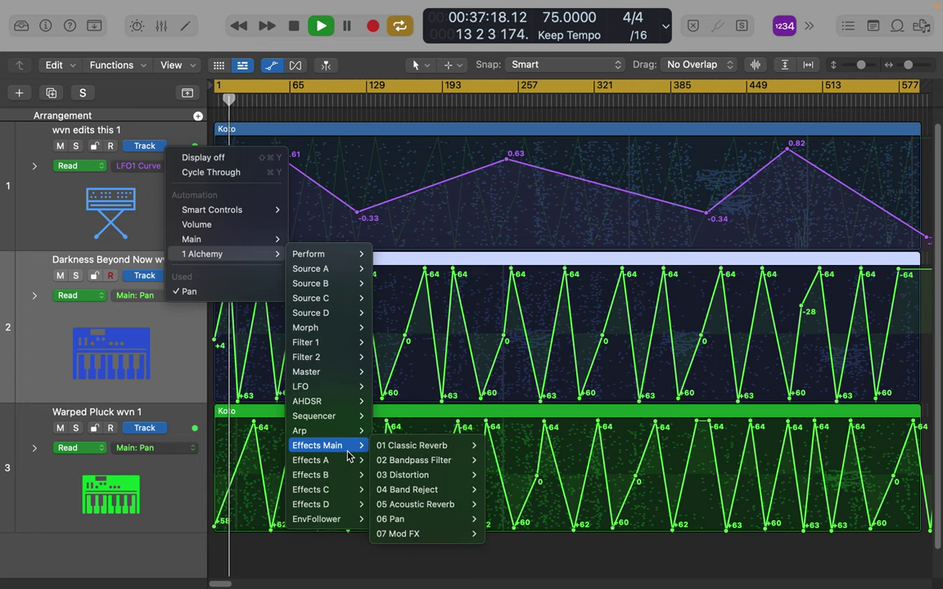
{"action": "mouse_move", "coordinate": [435, 479]}
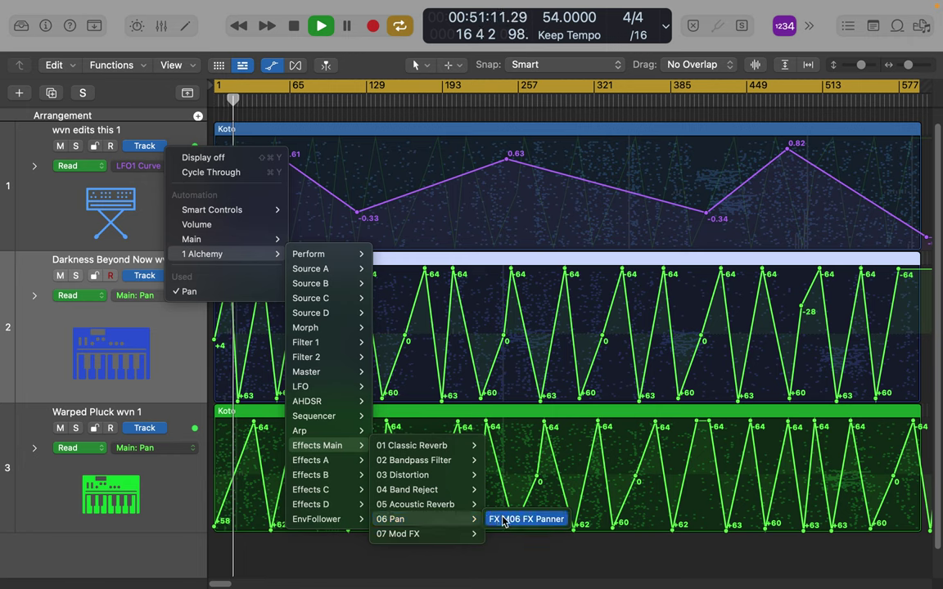
{"action": "left_click", "coordinate": [503, 520]}
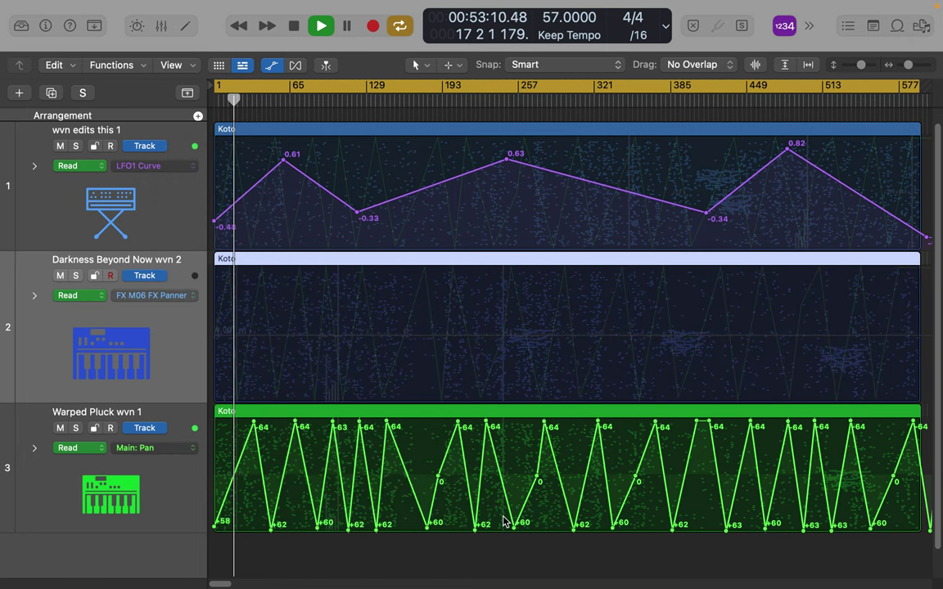
- Start the Darkness Beyond Now wvn 2 track's FX Panner automation at 0.00, with points of -72.36 near bar 47 and 54.22 near bar 86
{"action": "left_click", "coordinate": [316, 324]}
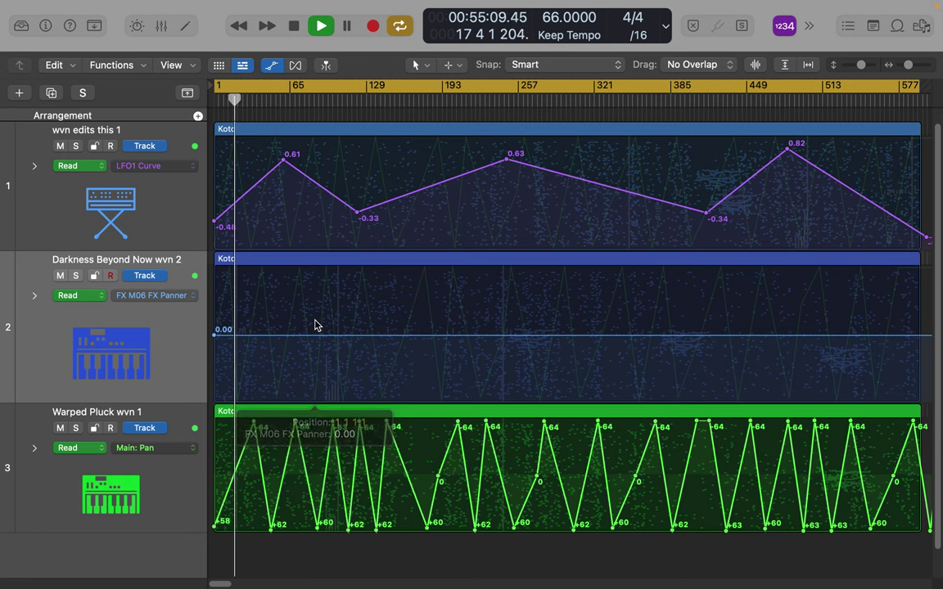
{"action": "left_click_drag", "start_coordinate": [315, 325], "coordinate": [316, 300]}
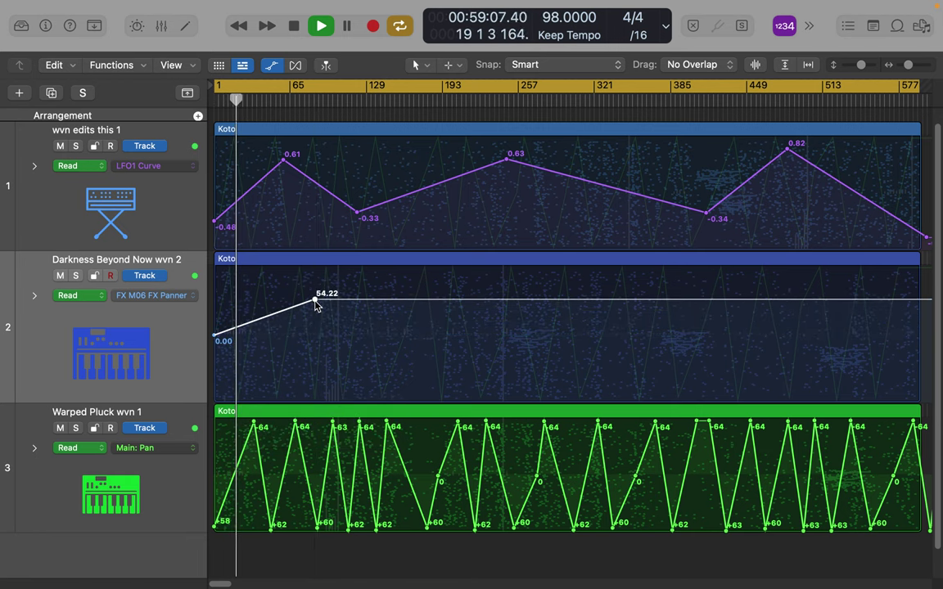
{"action": "left_click", "coordinate": [271, 389]}
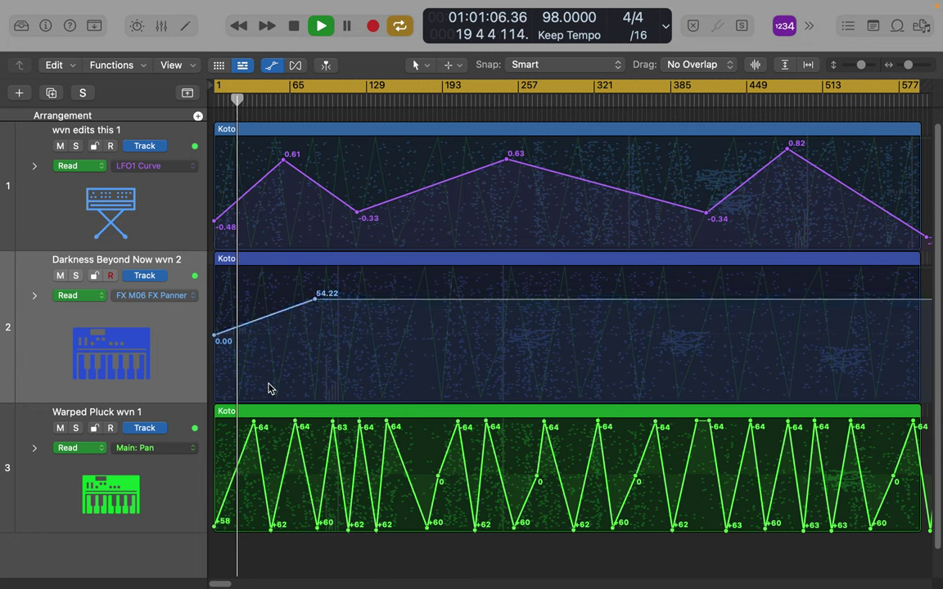
{"action": "left_click", "coordinate": [270, 388]}
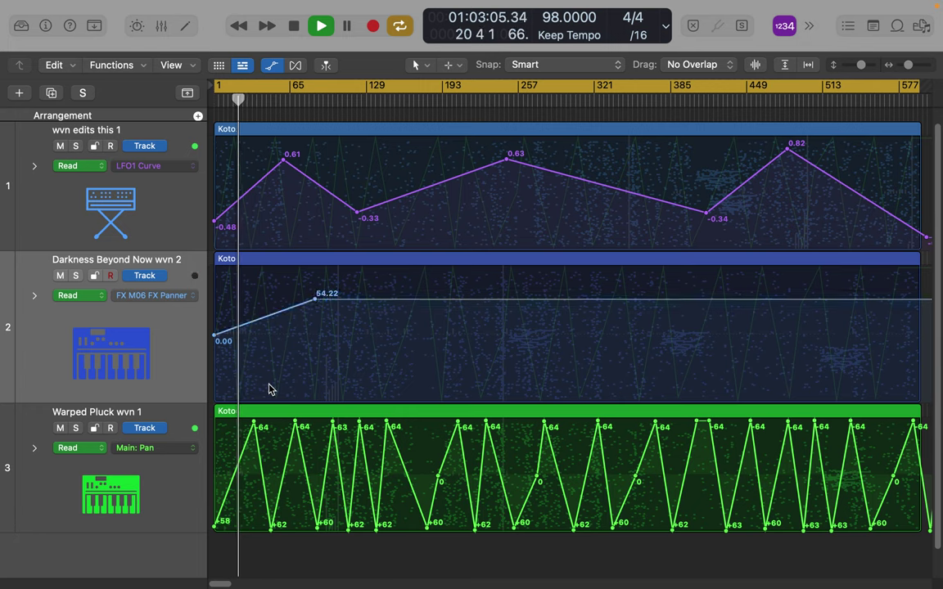
{"action": "left_click", "coordinate": [270, 388]}
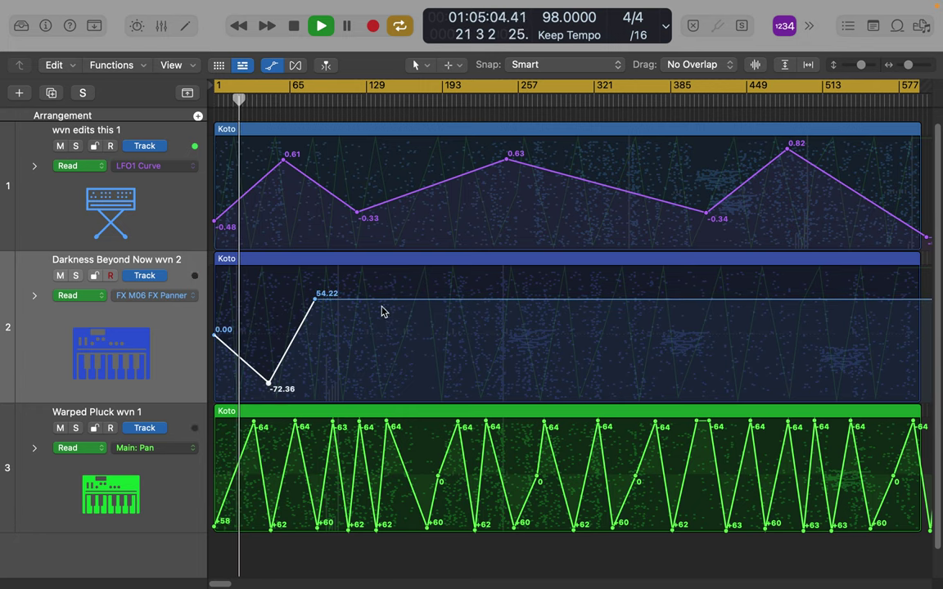
- Continue the FX Panner curve with -57.46 near bar 179, 69.14 near bar 350, -54.26 near bar 530 and a high point past the region's end
{"action": "left_click", "coordinate": [426, 377]}
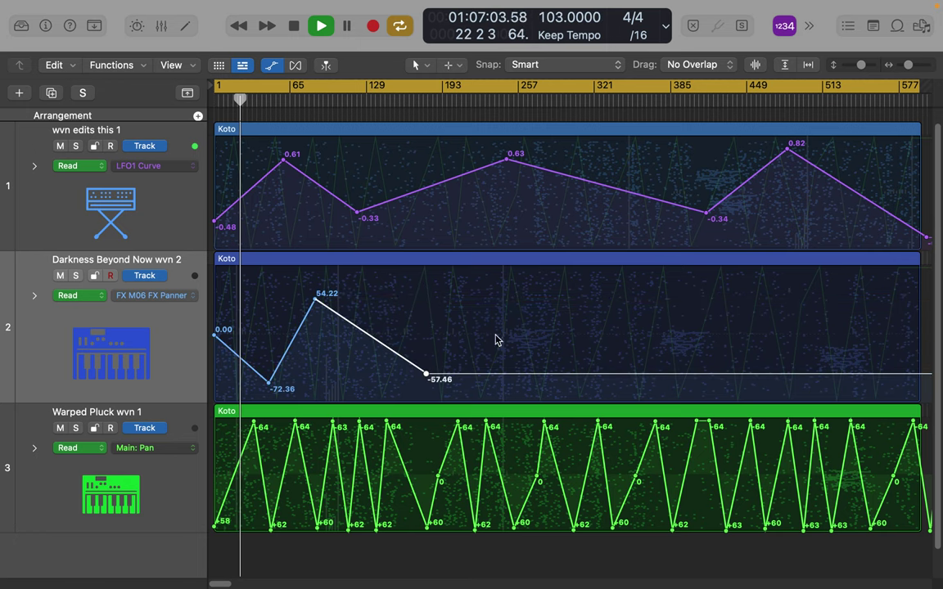
{"action": "left_click", "coordinate": [629, 289]}
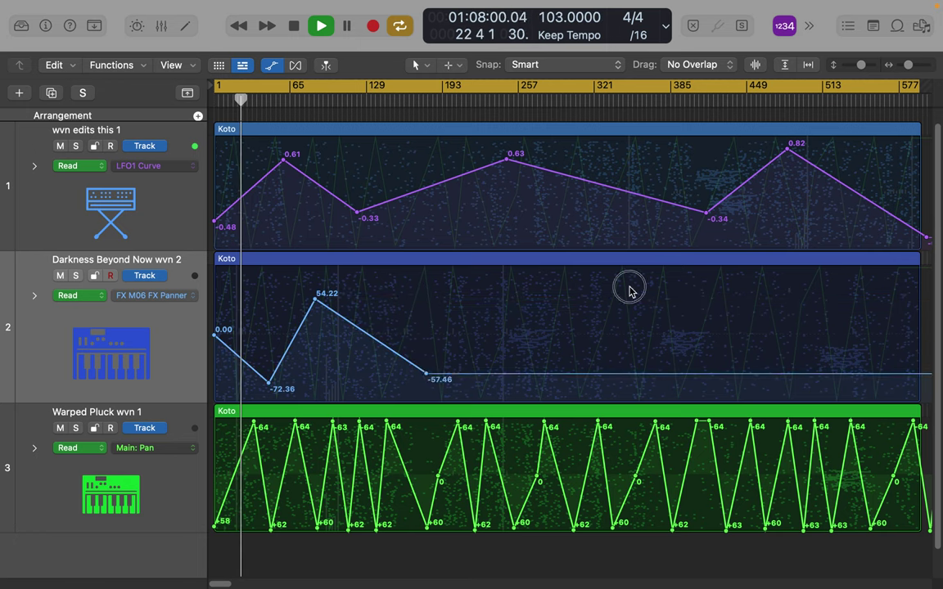
{"action": "left_click", "coordinate": [843, 373]}
{"action": "left_click", "coordinate": [918, 298]}
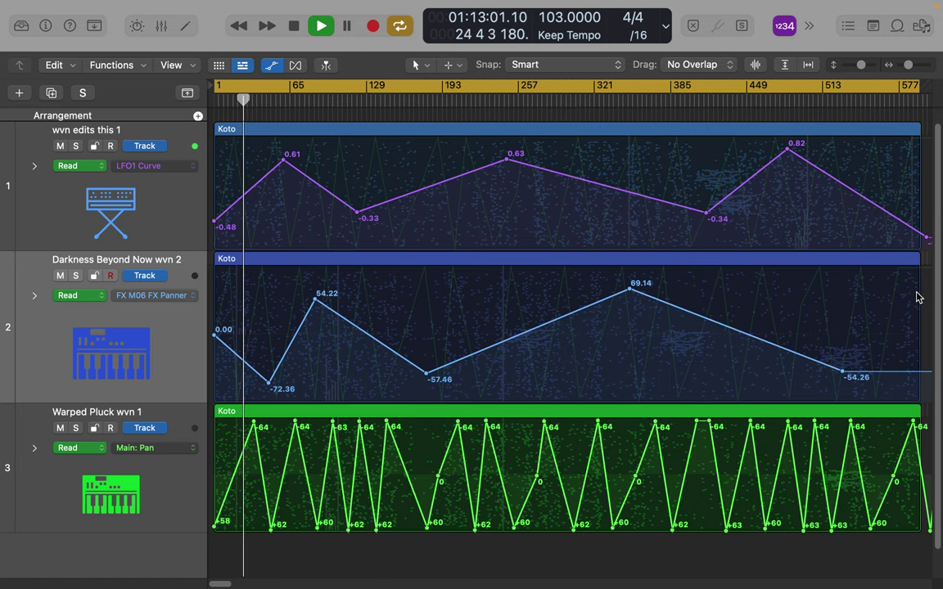
{"action": "left_click_drag", "start_coordinate": [918, 299], "coordinate": [938, 295]}
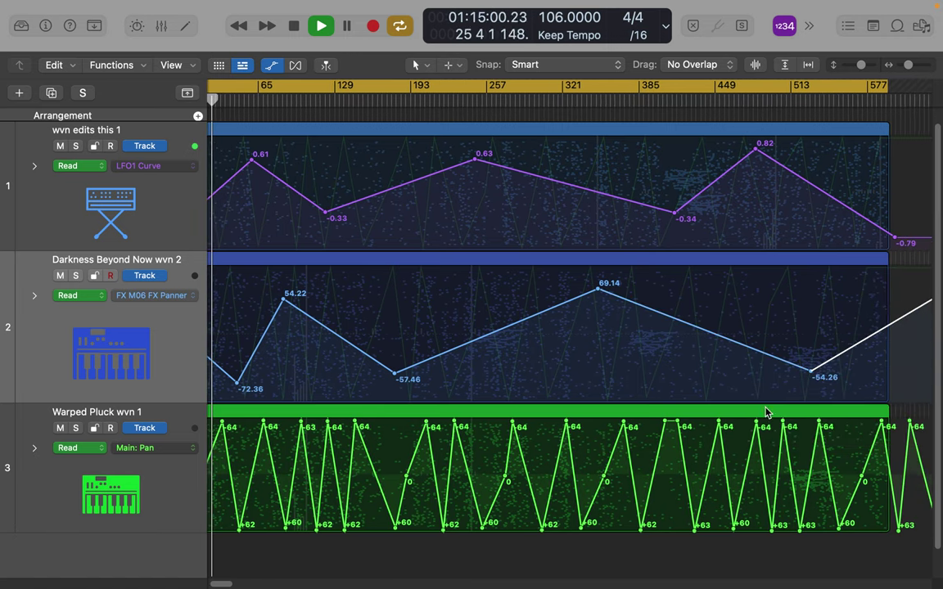
{"action": "scroll", "coordinate": [610, 383], "scroll_direction": "left", "scroll_amount": 3}
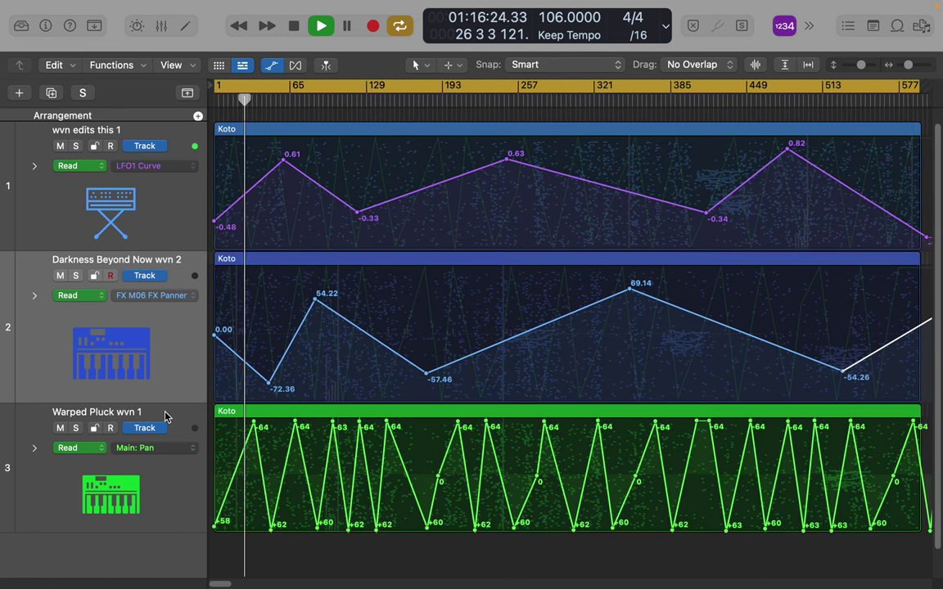
- Try Alchemy's Effects A parameter FX A Main Send as the automation on the Warped Pluck wvn 1 track
{"action": "left_click", "coordinate": [176, 448]}
{"action": "mouse_move", "coordinate": [213, 408]}
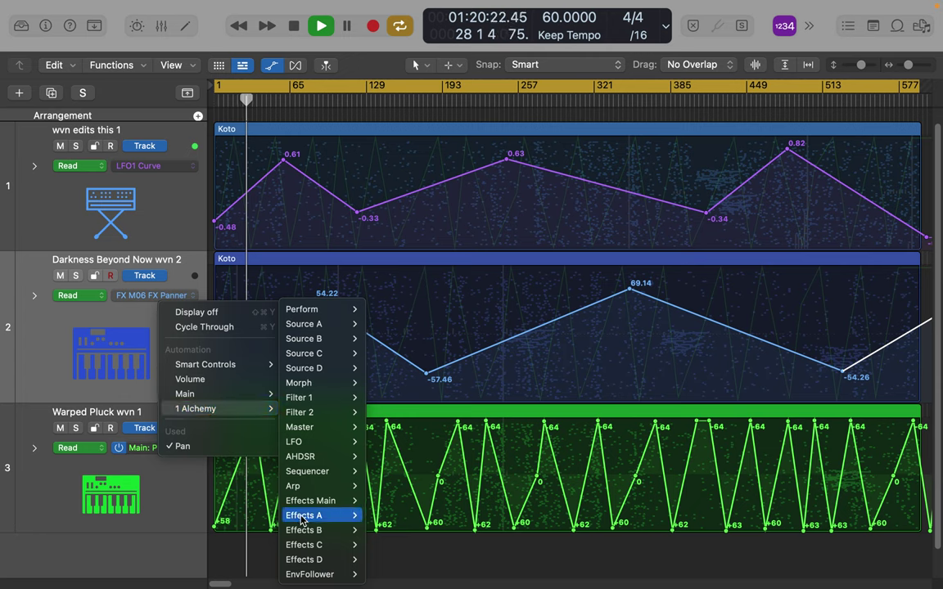
{"action": "mouse_move", "coordinate": [303, 517]}
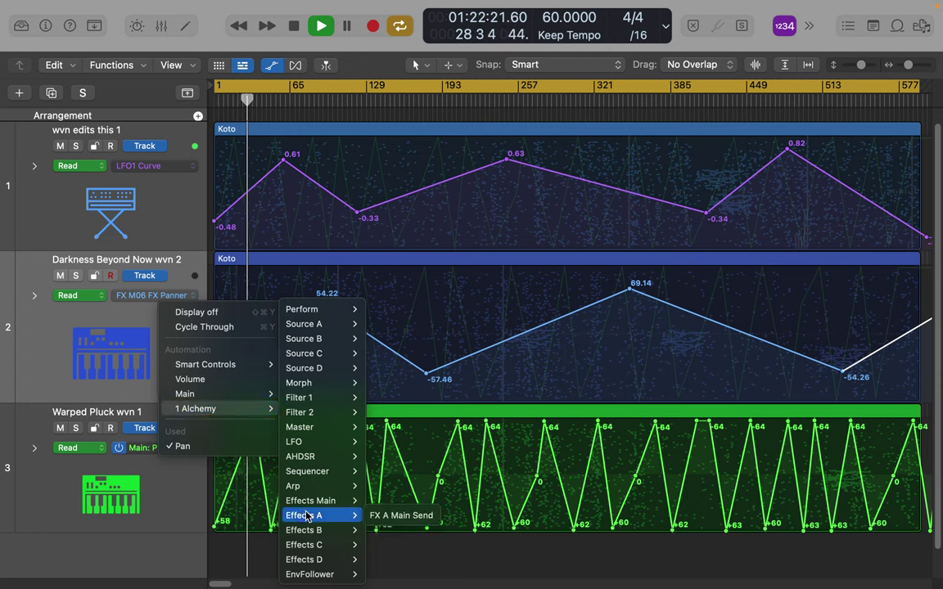
{"action": "left_click", "coordinate": [378, 517]}
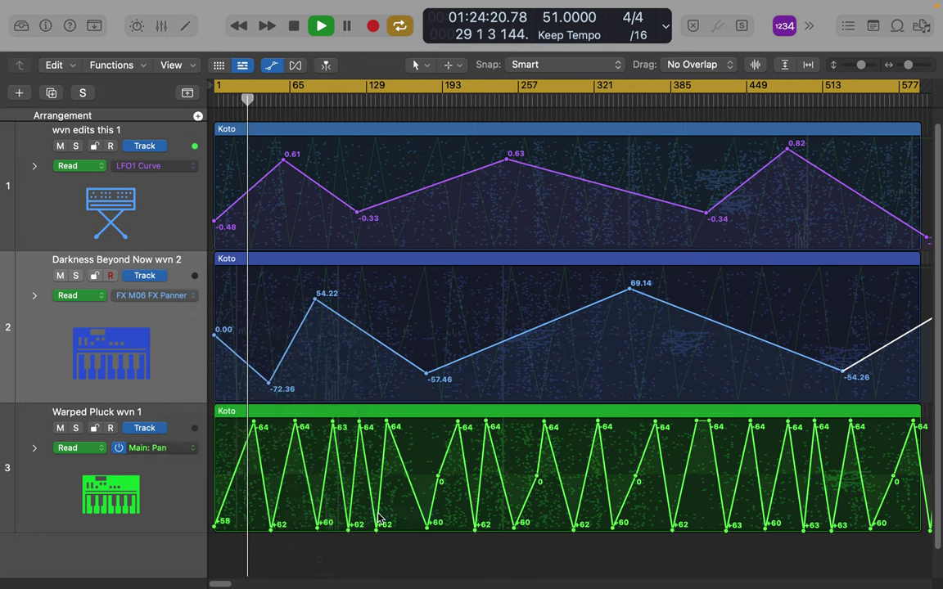
{"action": "left_click", "coordinate": [311, 450]}
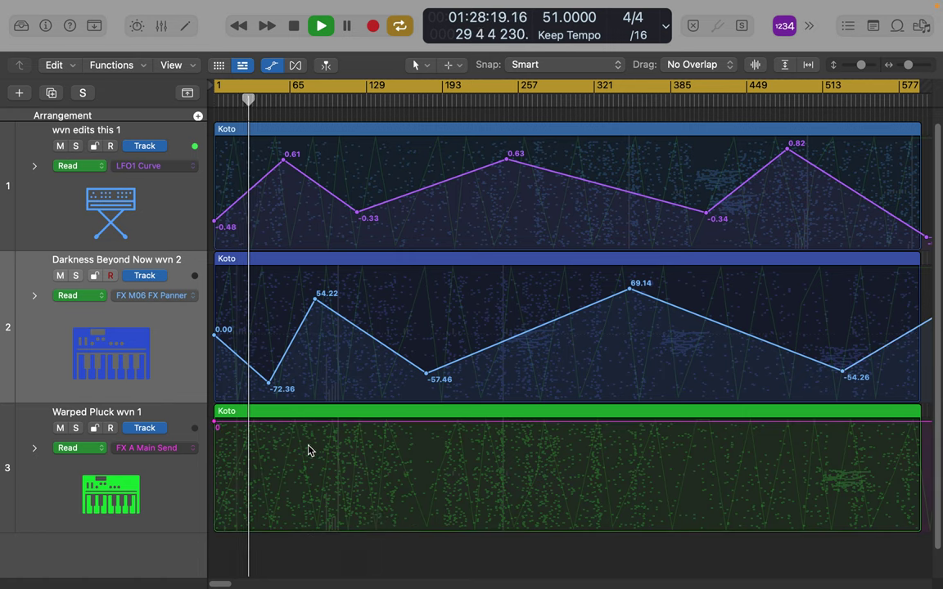
{"action": "mouse_move", "coordinate": [217, 425]}
{"action": "left_mouse_down"}
{"action": "mouse_move", "coordinate": [213, 531]}
{"action": "mouse_move", "coordinate": [214, 423]}
{"action": "left_mouse_up"}
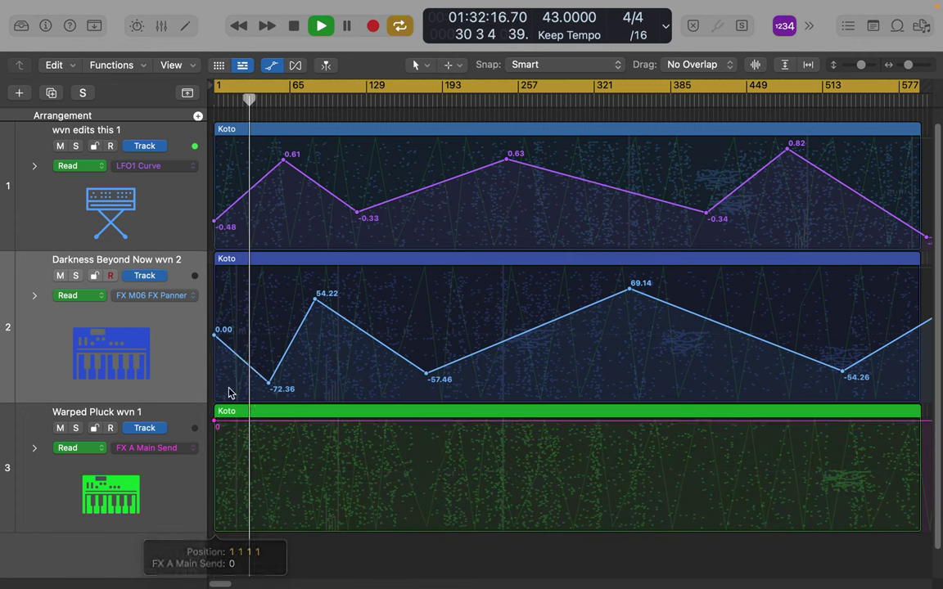
- Show Alchemy's Master Glide automation on the Warped Pluck wvn 1 track and create its starting point at 59.05
{"action": "left_click", "coordinate": [161, 449]}
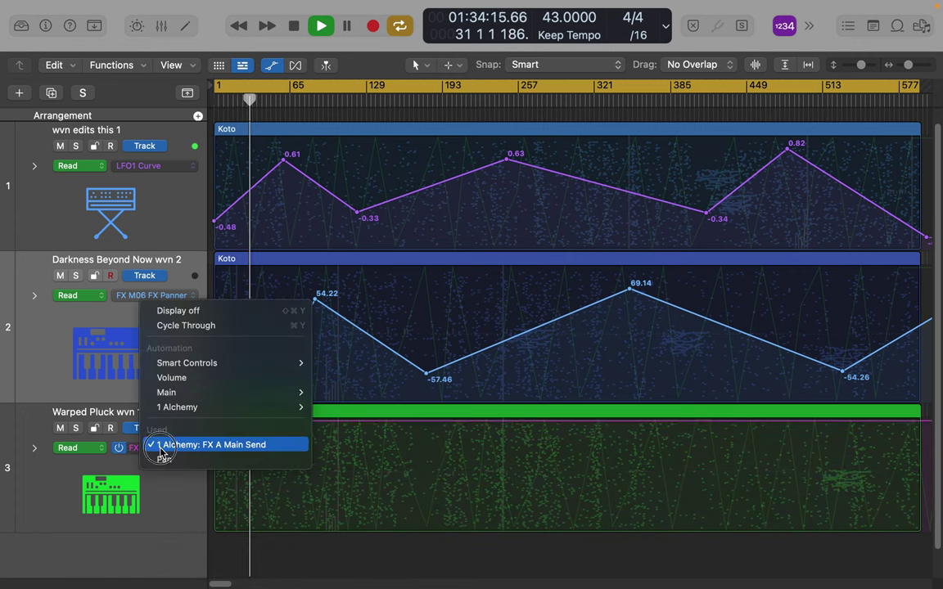
{"action": "mouse_move", "coordinate": [290, 407]}
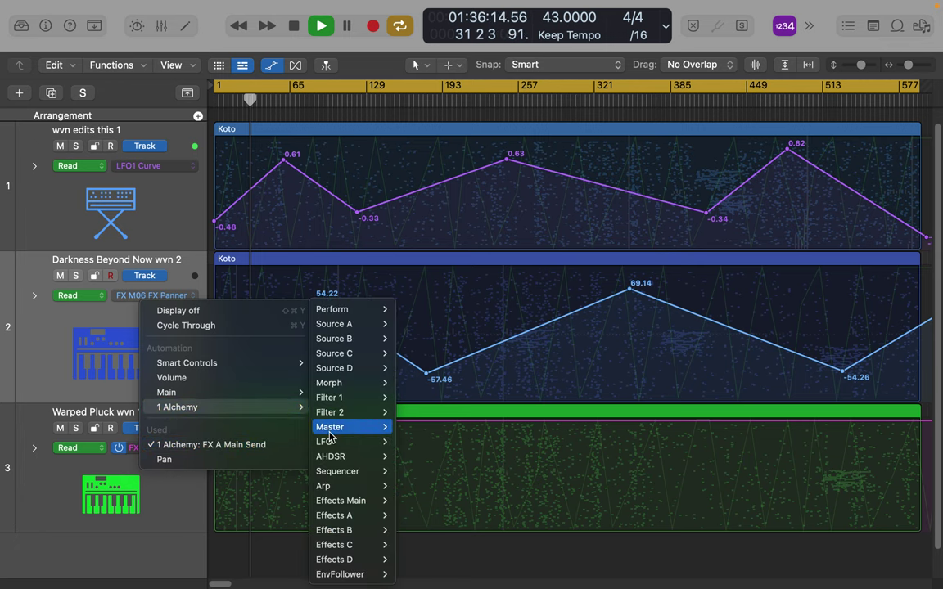
{"action": "mouse_move", "coordinate": [330, 429]}
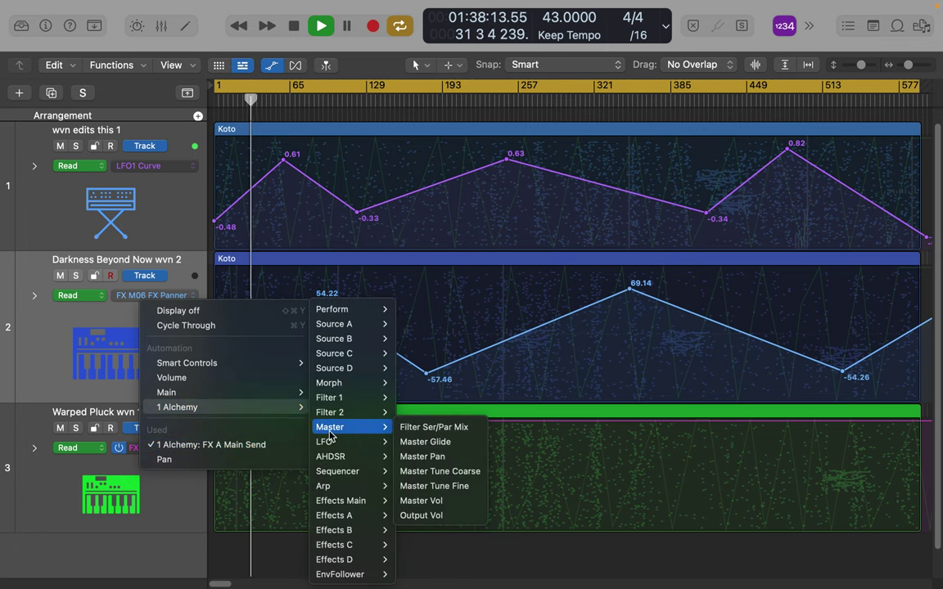
{"action": "left_click", "coordinate": [426, 443]}
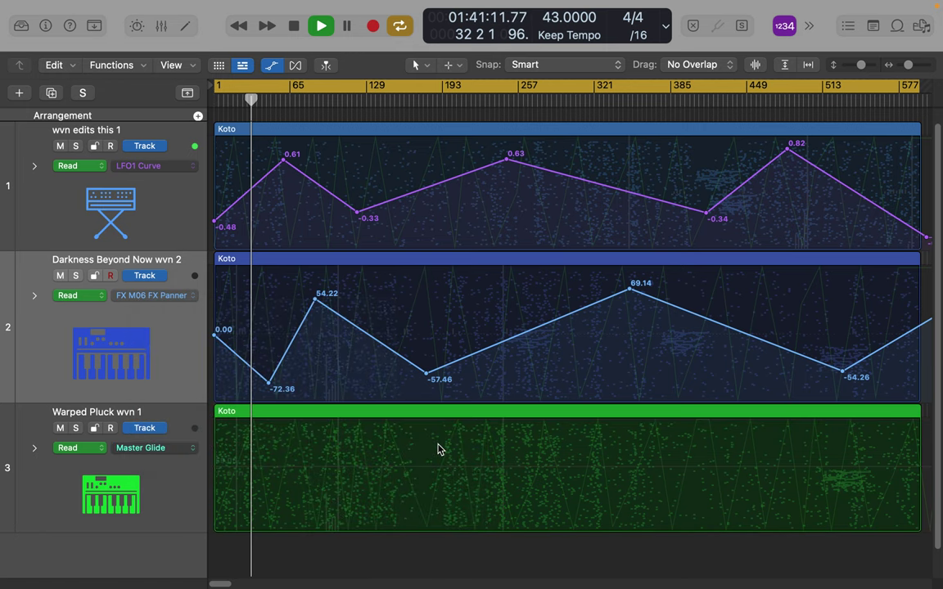
{"action": "left_click", "coordinate": [377, 438]}
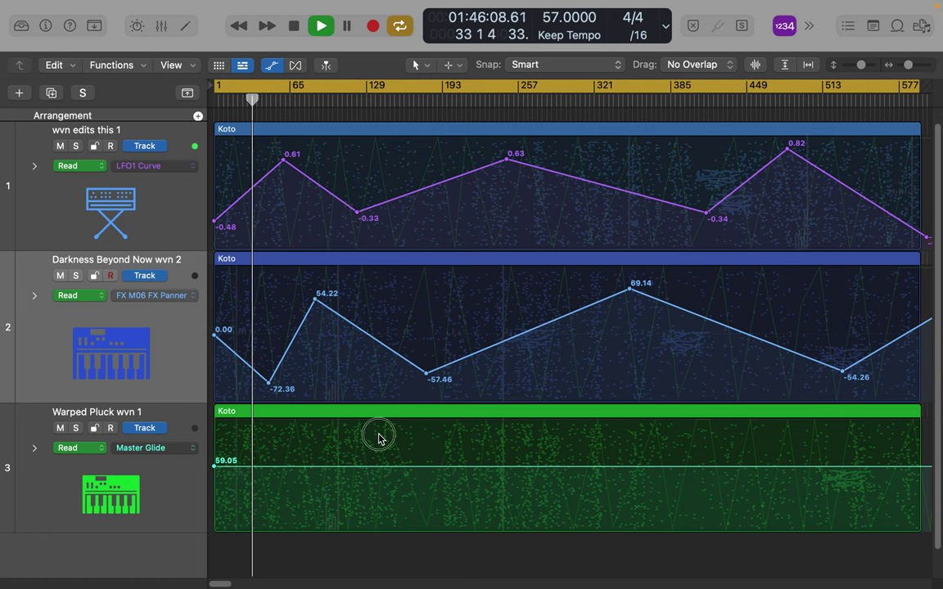
- Shape the Master Glide curve with 85.98 near bar 139, 31.84 near bar 313, 73.88 at bar 479 and a point of about 29 at the region's end
{"action": "left_click", "coordinate": [378, 438]}
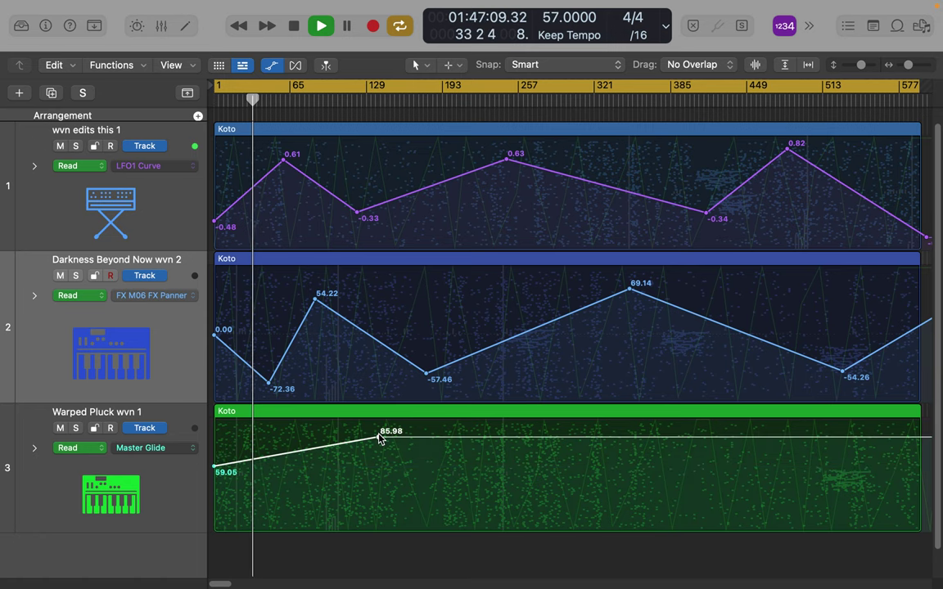
{"action": "left_click", "coordinate": [586, 499]}
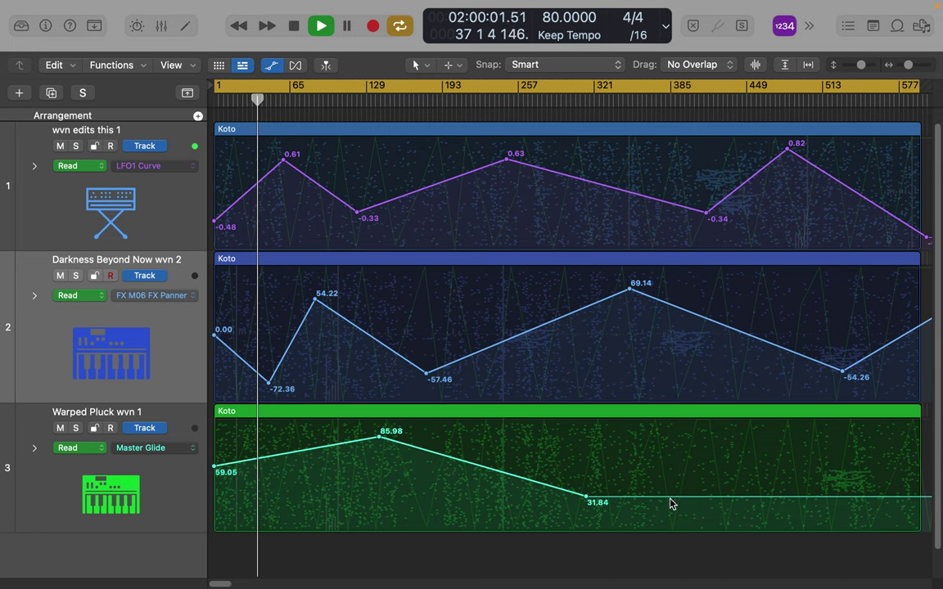
{"action": "scroll", "coordinate": [769, 458], "scroll_direction": "down", "scroll_amount": 1}
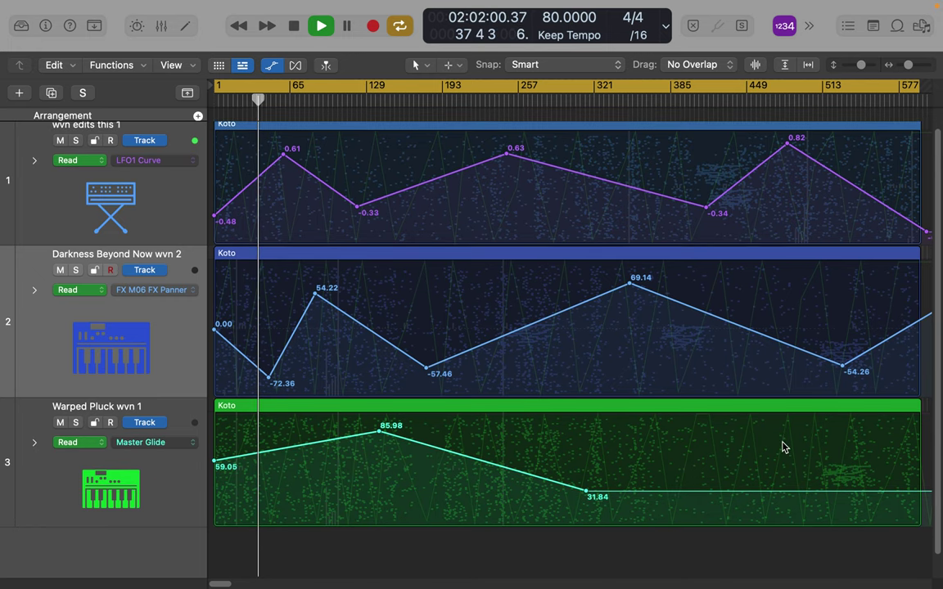
{"action": "left_click", "coordinate": [782, 446]}
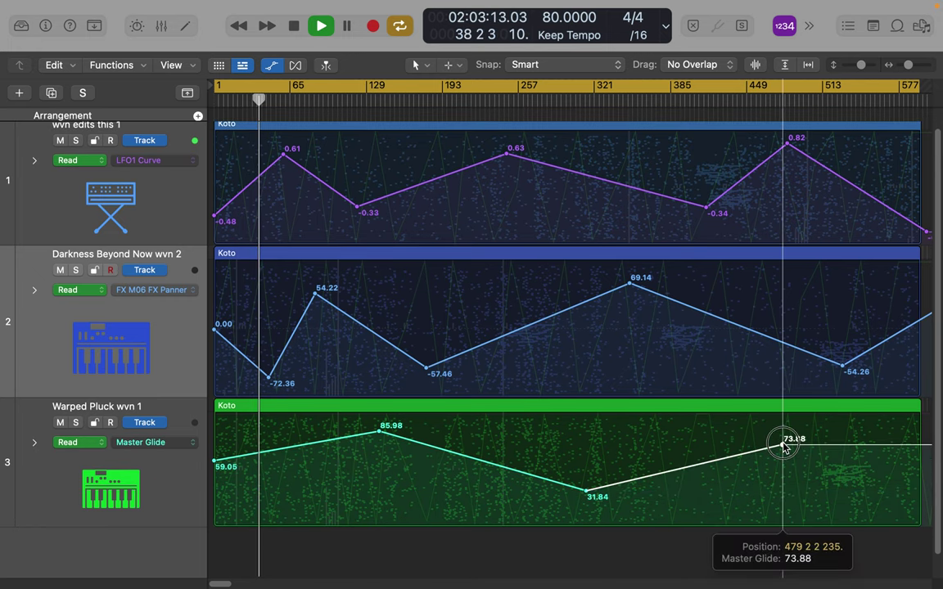
{"action": "left_click", "coordinate": [907, 498]}
{"action": "left_click_drag", "start_coordinate": [907, 498], "coordinate": [924, 497]}
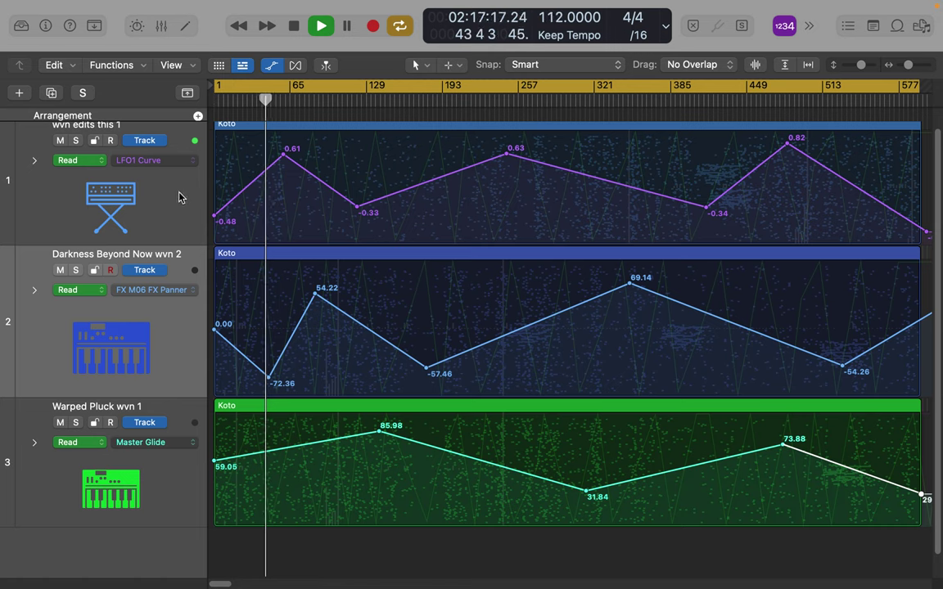
- Audition the mix with the wvn edits this 1 and Darkness Beyond Now wvn 2 tracks muted in turn
{"action": "left_click", "coordinate": [60, 141]}
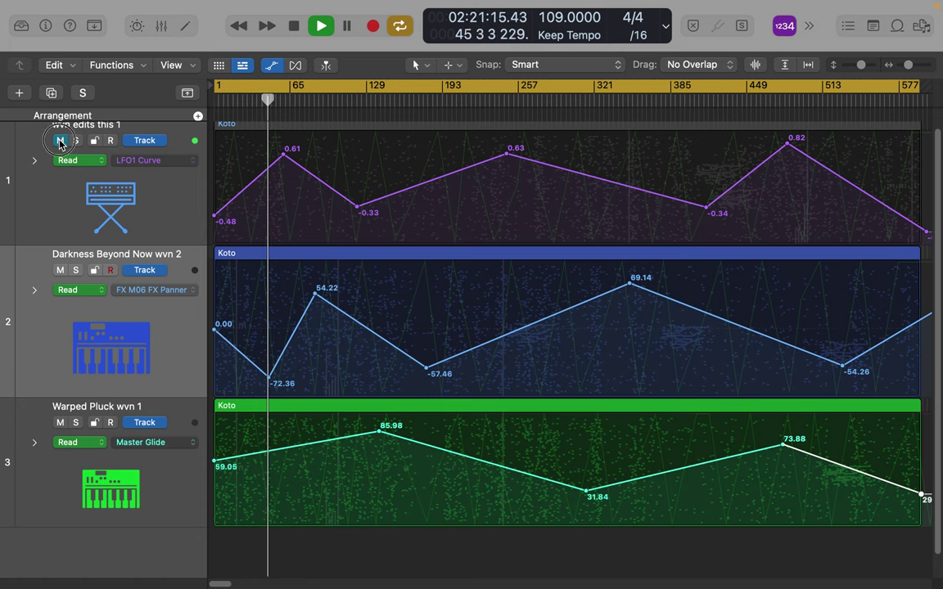
{"action": "left_click", "coordinate": [60, 141]}
{"action": "left_click", "coordinate": [60, 270]}
{"action": "left_click", "coordinate": [59, 270]}
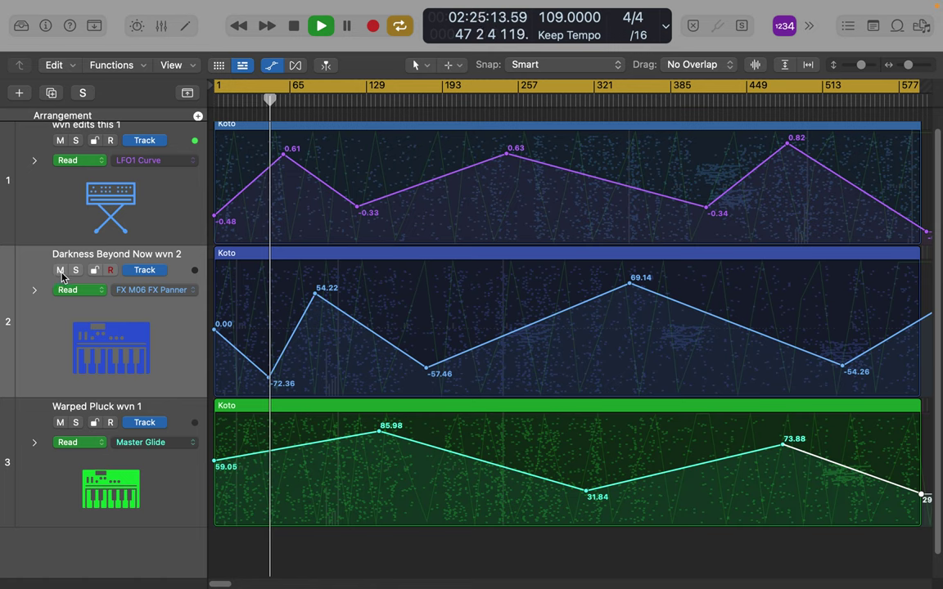
- Solo the Darkness Beyond Now wvn 2 track and lower its absolute main volume automation along the whole track
{"action": "left_click", "coordinate": [49, 334]}
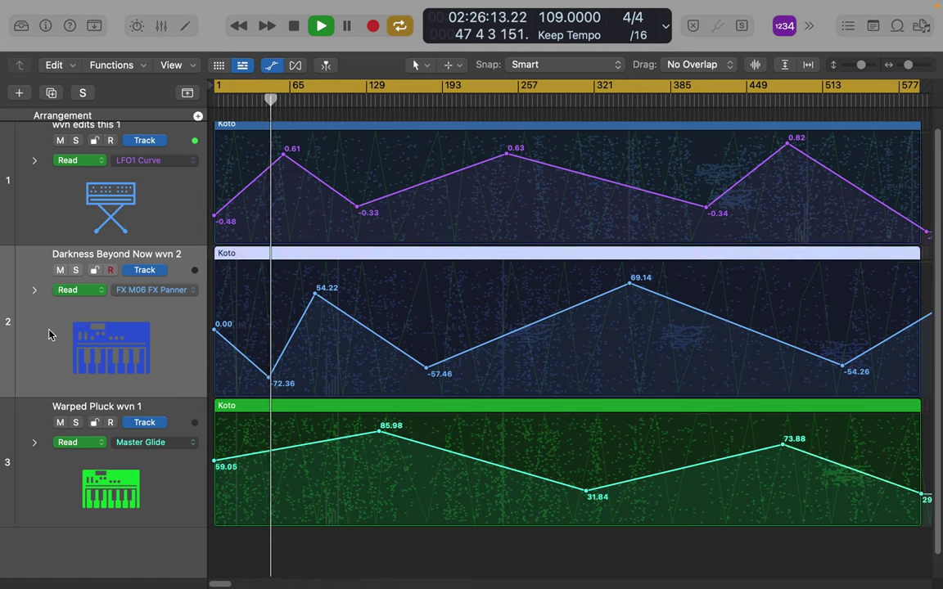
{"action": "left_click", "coordinate": [75, 270]}
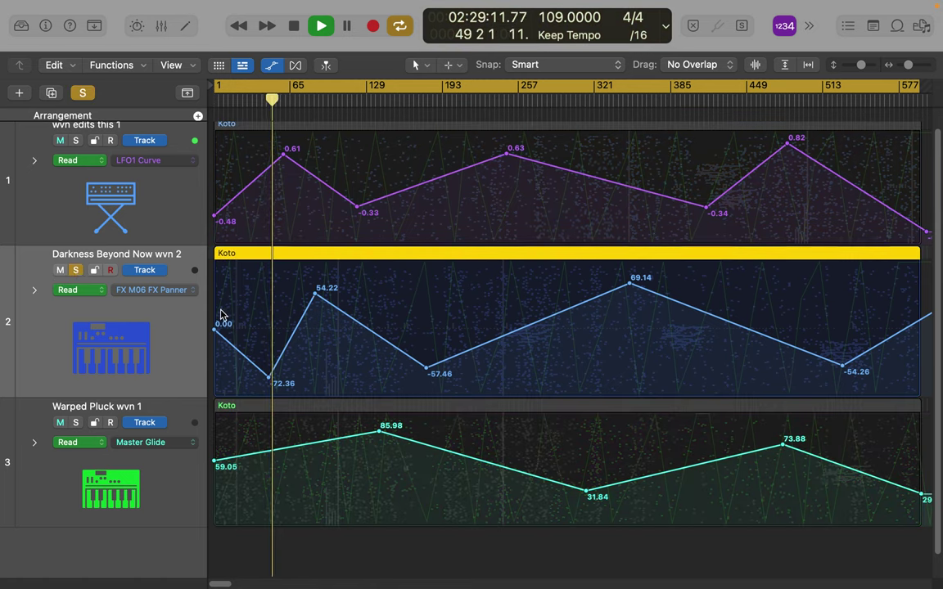
{"action": "mouse_move", "coordinate": [187, 295]}
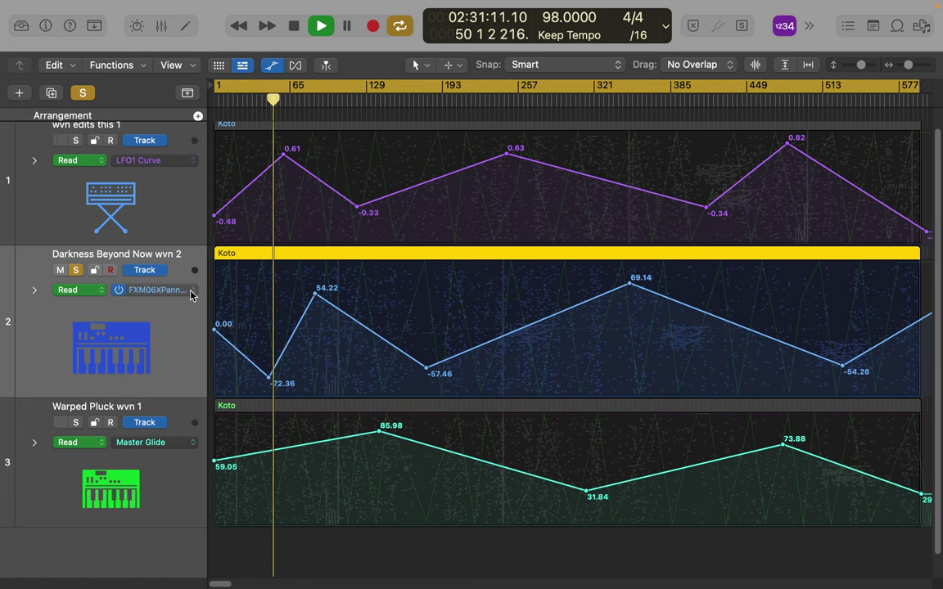
{"action": "left_click", "coordinate": [193, 296]}
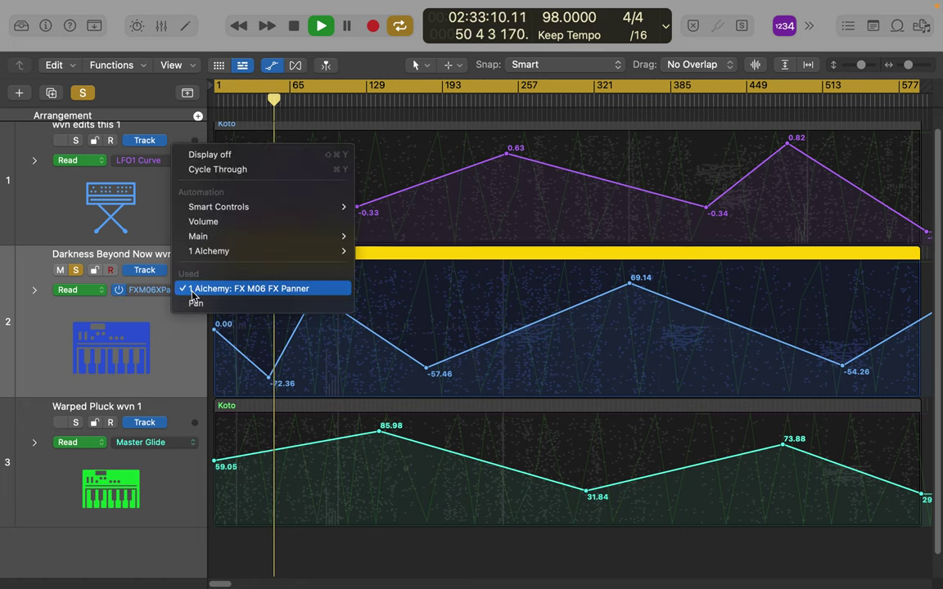
{"action": "mouse_move", "coordinate": [204, 251]}
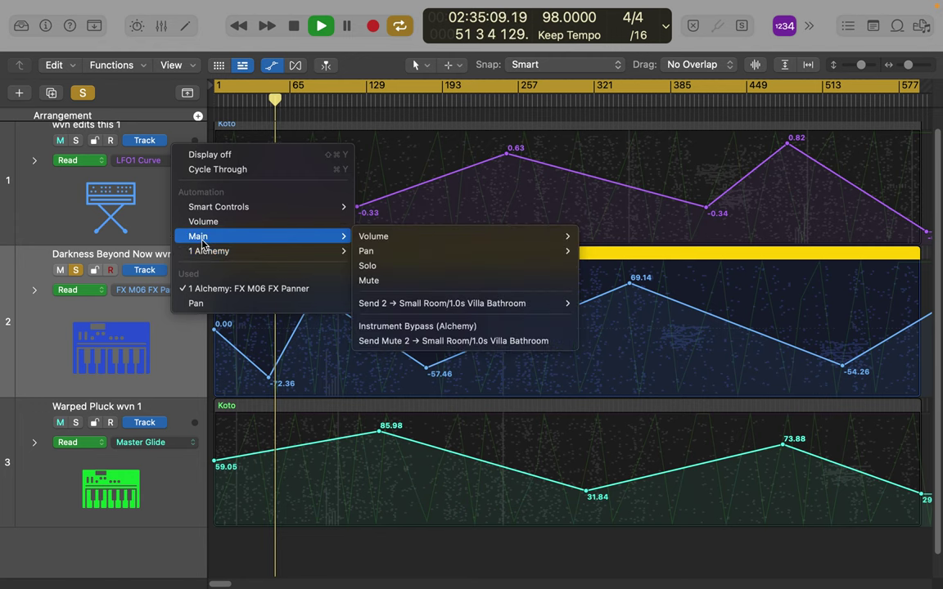
{"action": "mouse_move", "coordinate": [507, 239]}
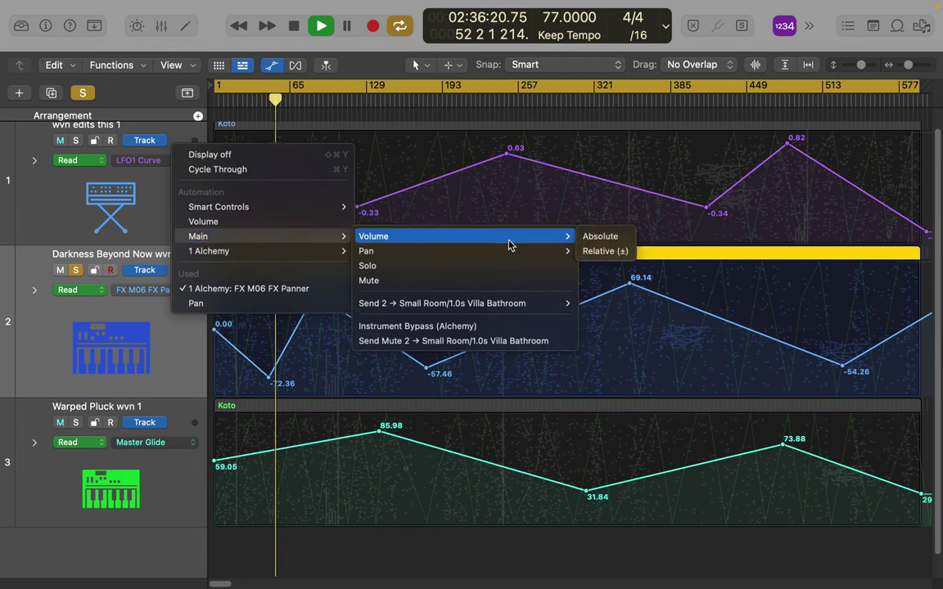
{"action": "left_click", "coordinate": [596, 237]}
{"action": "left_click", "coordinate": [373, 276]}
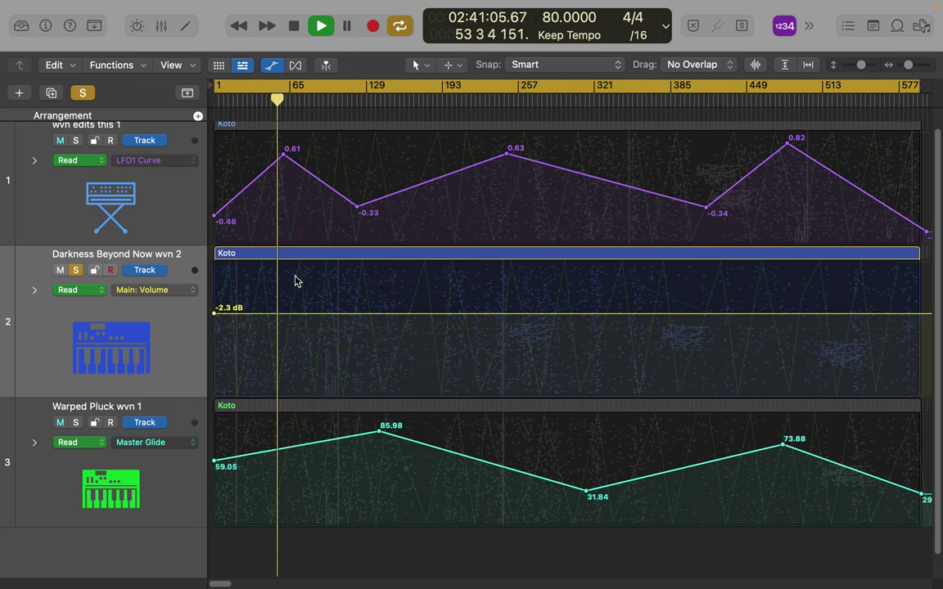
{"action": "left_click_drag", "start_coordinate": [213, 308], "coordinate": [217, 330]}
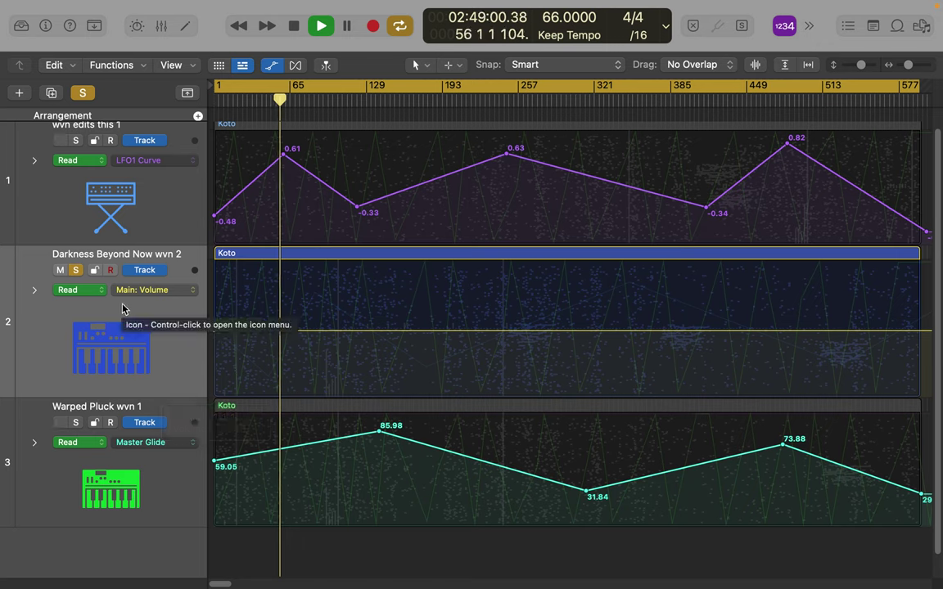
- Solo the Warped Pluck wvn 1 track together with Darkness Beyond Now wvn 2 and play both from the beginning of the project
{"action": "left_click", "coordinate": [76, 423]}
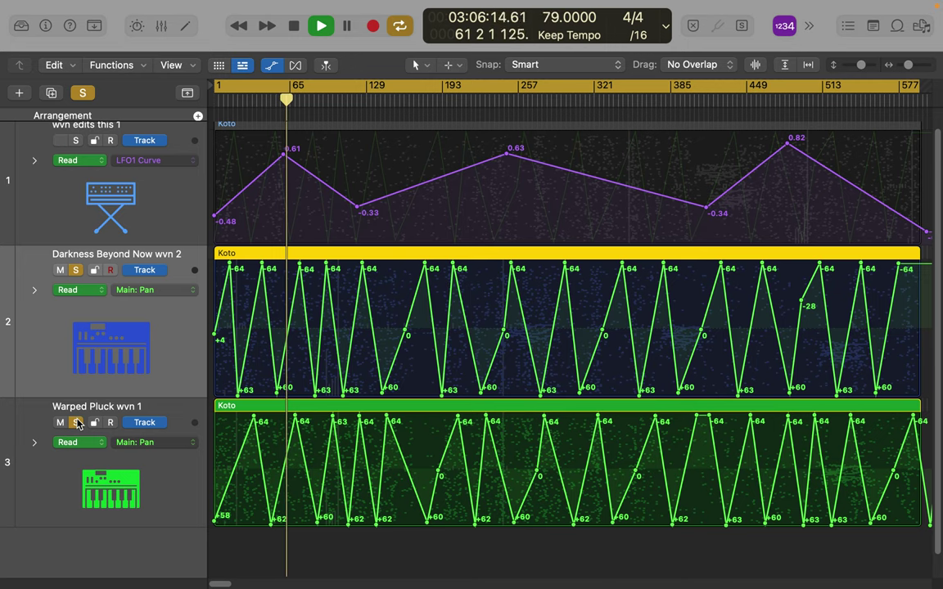
{"action": "scroll", "coordinate": [161, 381], "scroll_direction": "down", "scroll_amount": 2}
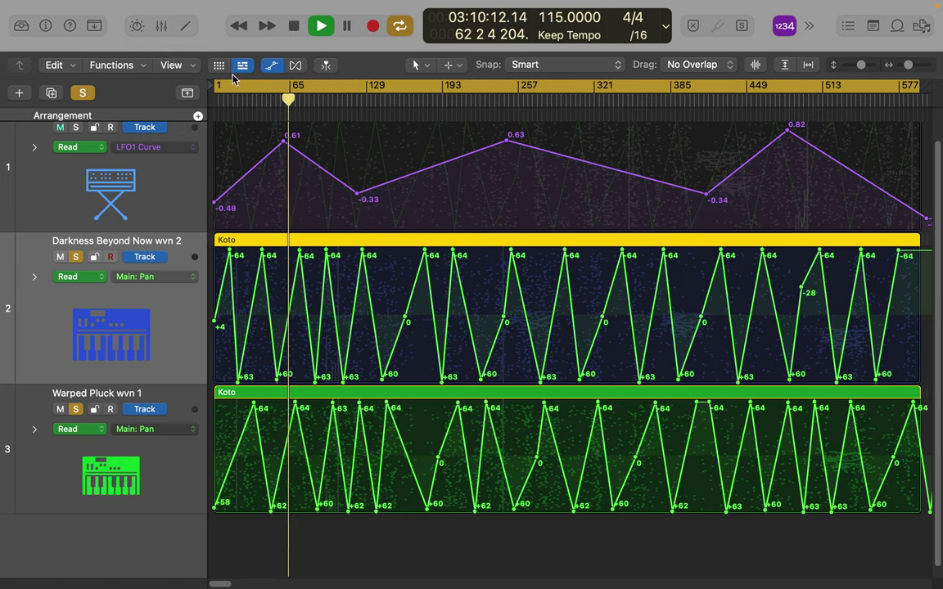
{"action": "double_click", "coordinate": [294, 27]}
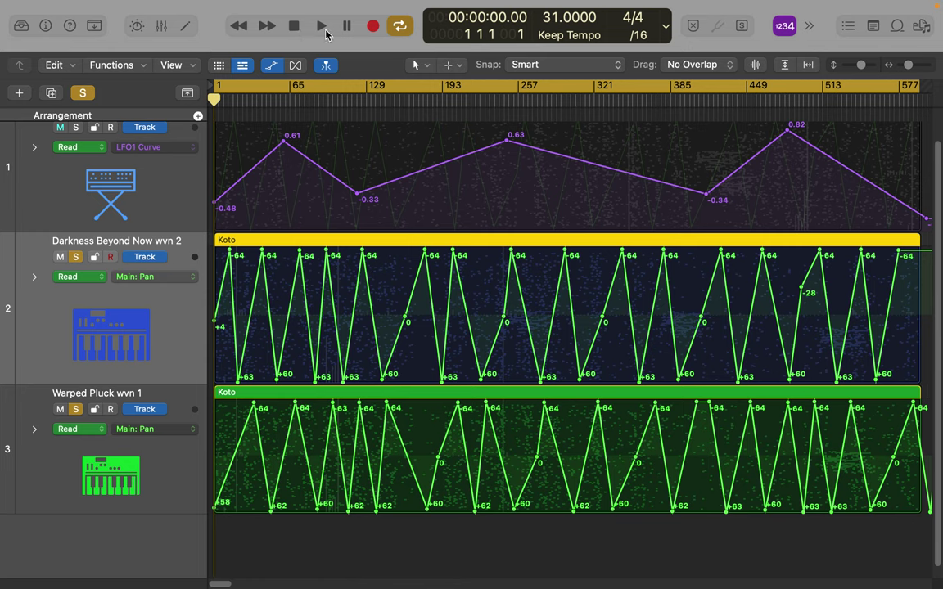
{"action": "left_click", "coordinate": [321, 27]}
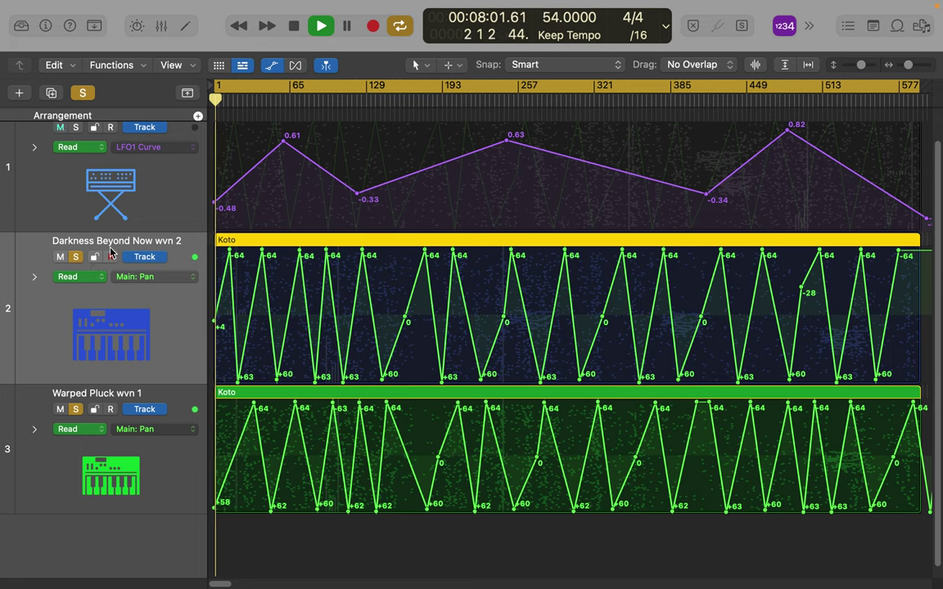
- Audition with Darkness Beyond Now wvn 2 unsoloed and soloed, clear all solos, and solo the wvn edits this 1 track
{"action": "left_click", "coordinate": [76, 258]}
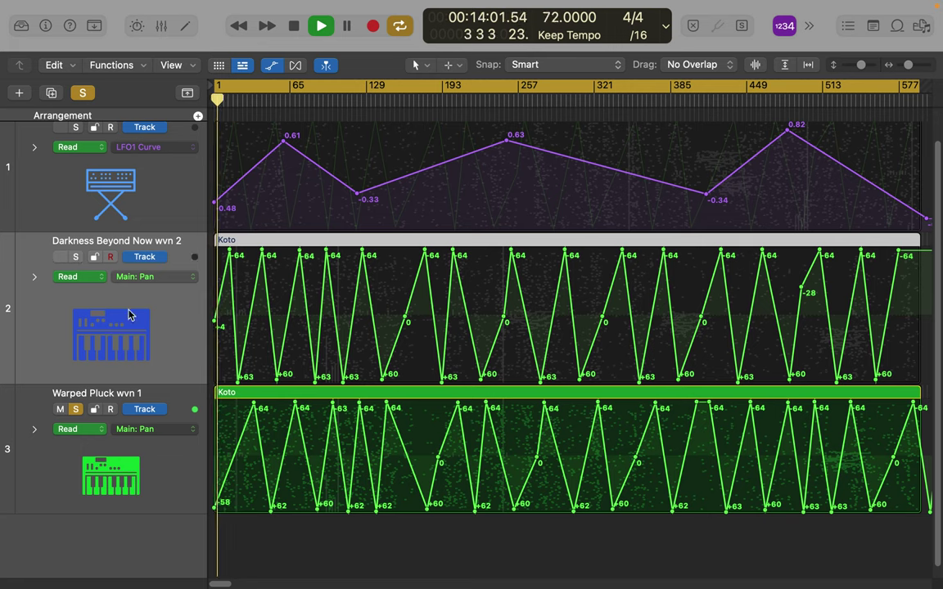
{"action": "left_click", "coordinate": [61, 258]}
{"action": "left_click", "coordinate": [61, 258]}
{"action": "left_click", "coordinate": [75, 258]}
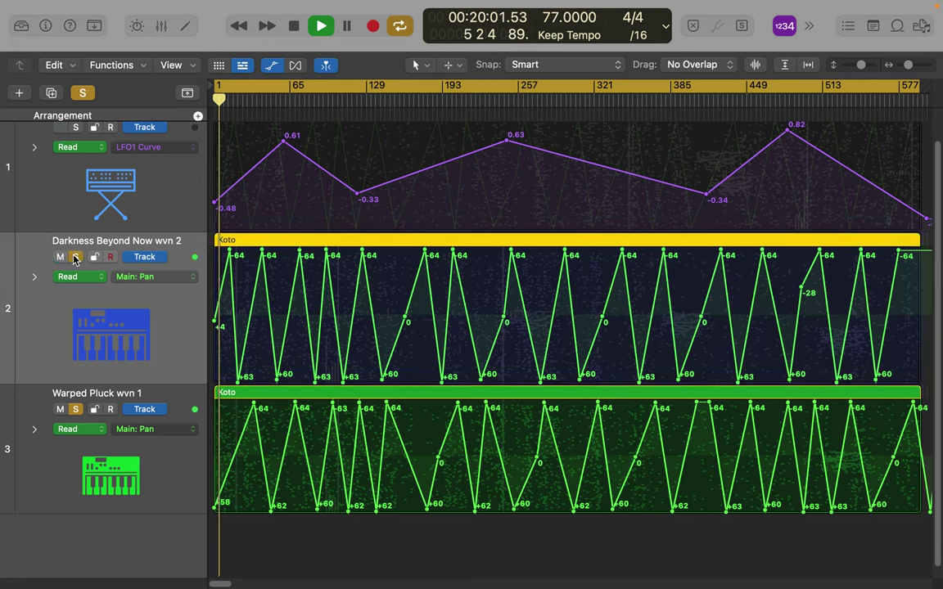
{"action": "left_click", "coordinate": [82, 94]}
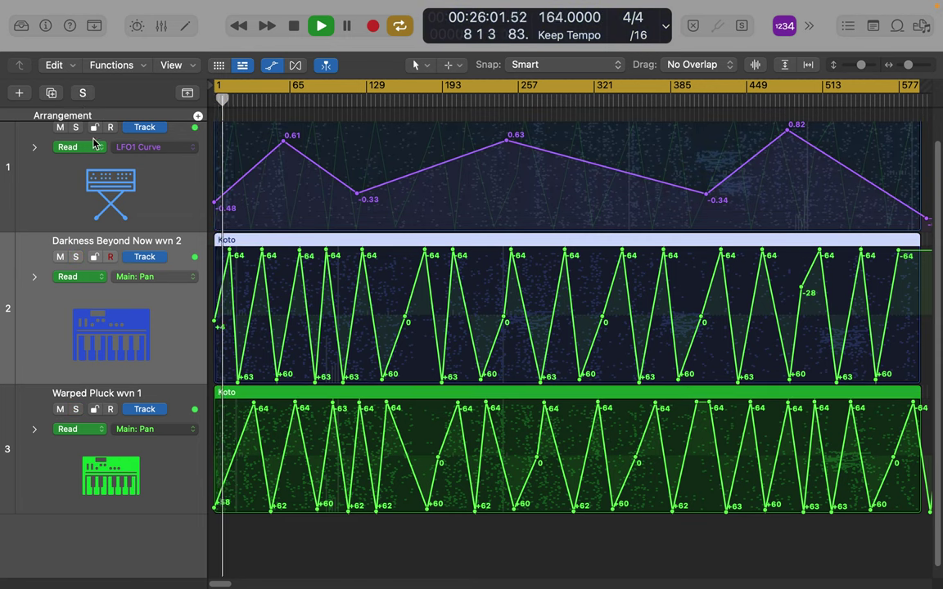
{"action": "left_click", "coordinate": [75, 128]}
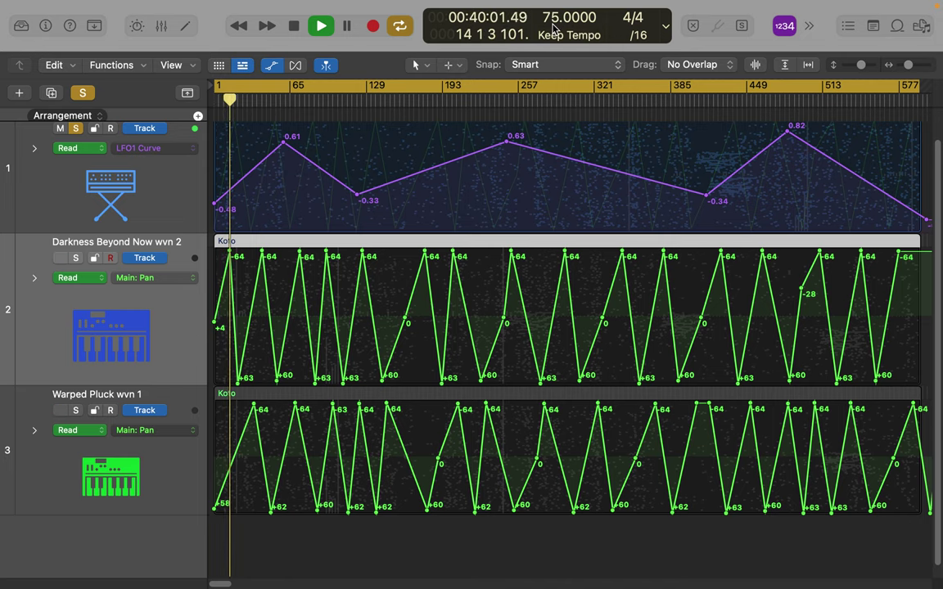
- Enlarge the global tracks area down to the Tempo track and move the Marker track above Signature
{"action": "scroll", "coordinate": [449, 212], "scroll_direction": "up", "scroll_amount": 2}
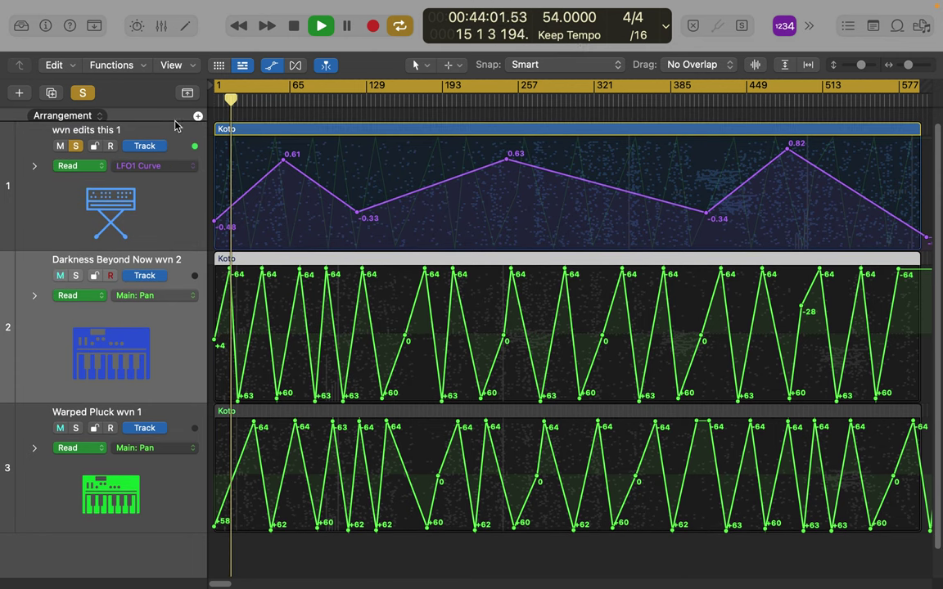
{"action": "left_click_drag", "start_coordinate": [175, 122], "coordinate": [164, 168]}
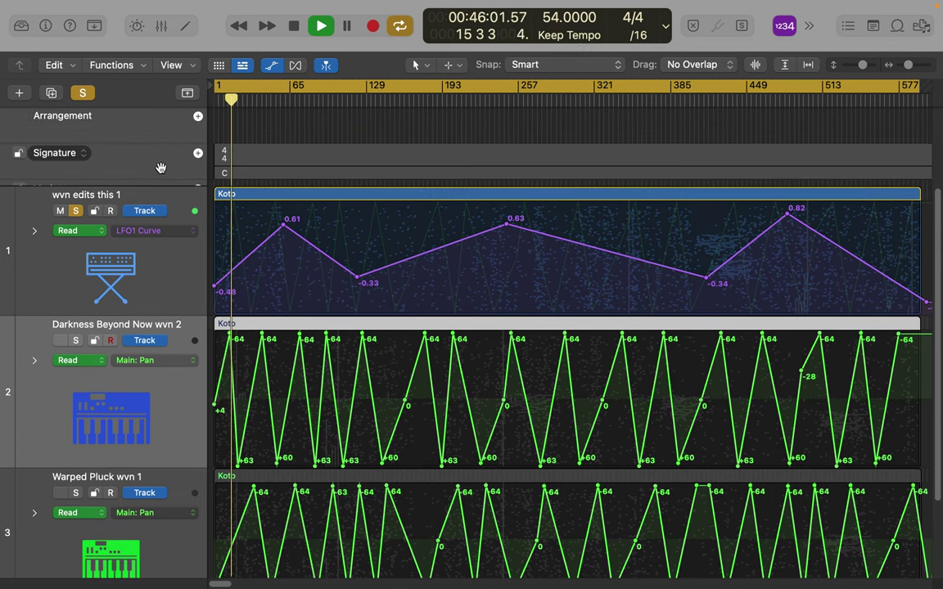
{"action": "scroll", "coordinate": [163, 170], "scroll_direction": "down", "scroll_amount": 5}
{"action": "scroll", "coordinate": [163, 169], "scroll_direction": "up", "scroll_amount": 5}
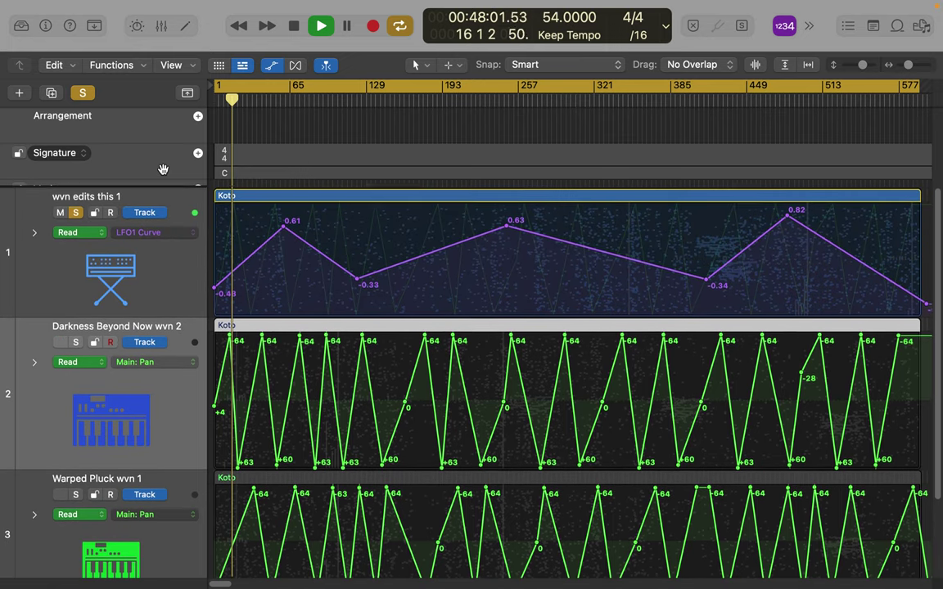
{"action": "mouse_move", "coordinate": [163, 170]}
{"action": "left_mouse_down"}
{"action": "mouse_move", "coordinate": [167, 78]}
{"action": "mouse_move", "coordinate": [149, 113]}
{"action": "mouse_move", "coordinate": [139, 209]}
{"action": "mouse_move", "coordinate": [131, 186]}
{"action": "left_mouse_up"}
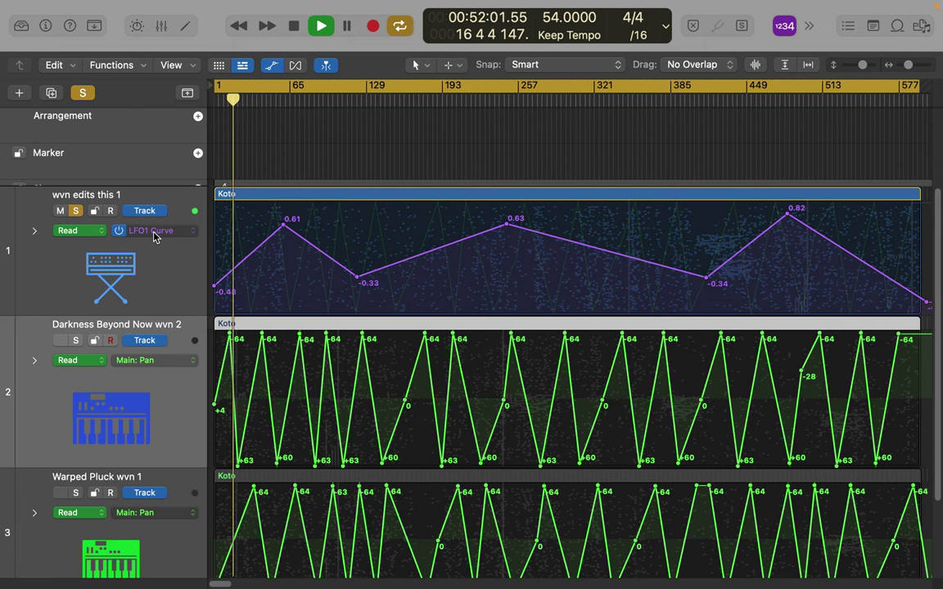
{"action": "left_click_drag", "start_coordinate": [143, 144], "coordinate": [145, 212]}
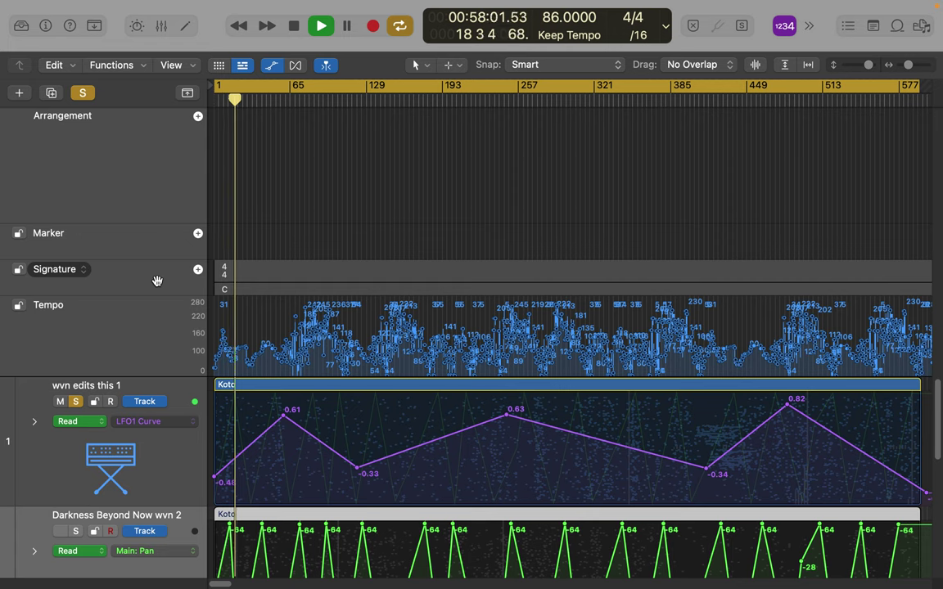
- Reorder the global tracks as Signature, Marker, Tempo and Arrangement
{"action": "mouse_move", "coordinate": [159, 277]}
{"action": "left_mouse_down"}
{"action": "mouse_move", "coordinate": [166, 199]}
{"action": "mouse_move", "coordinate": [160, 156]}
{"action": "mouse_move", "coordinate": [149, 153]}
{"action": "left_mouse_up"}
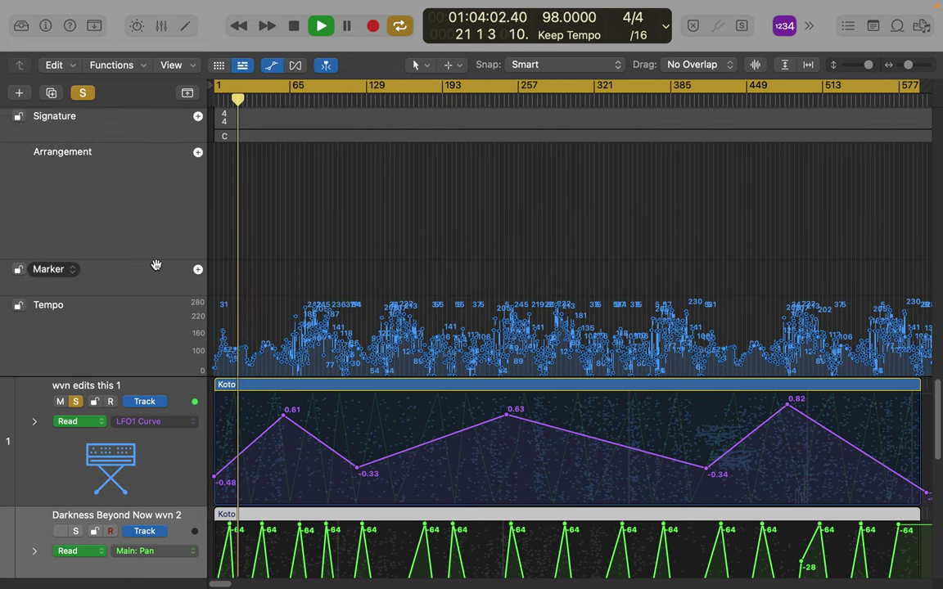
{"action": "left_click_drag", "start_coordinate": [156, 262], "coordinate": [143, 164]}
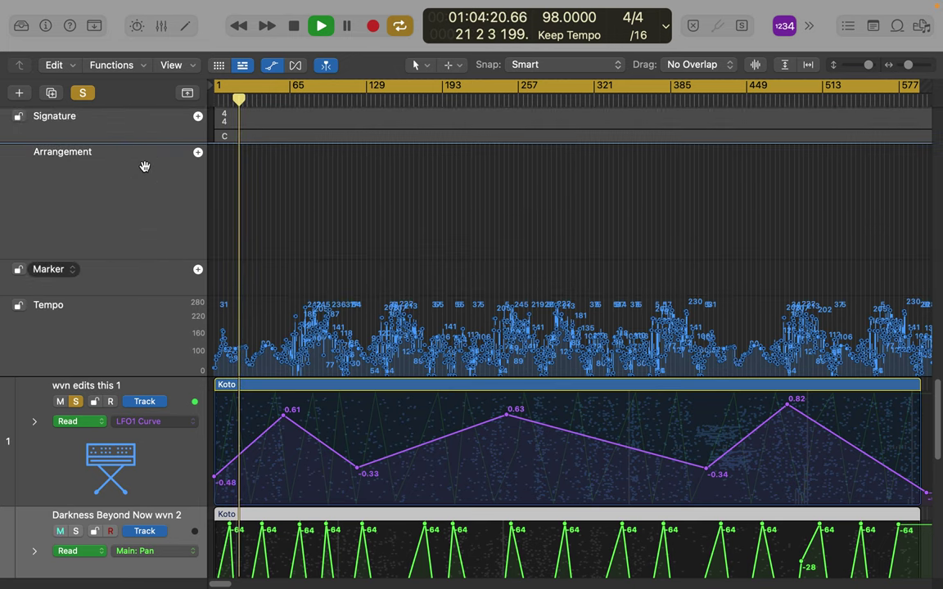
{"action": "left_click_drag", "start_coordinate": [130, 321], "coordinate": [128, 227]}
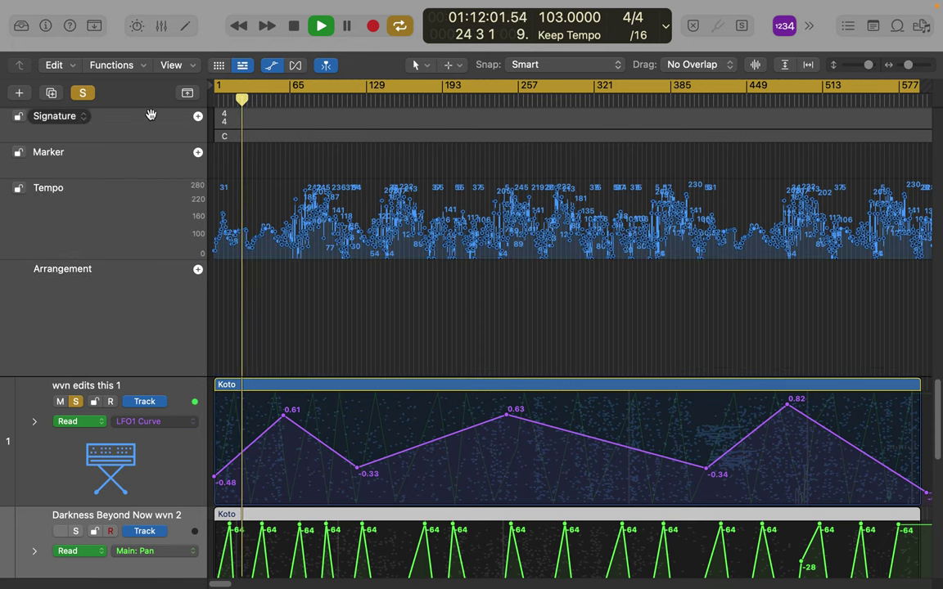
- Hide and reshow the global tracks, and shrink their area to leave only a thin Arrangement track
{"action": "left_click", "coordinate": [186, 95]}
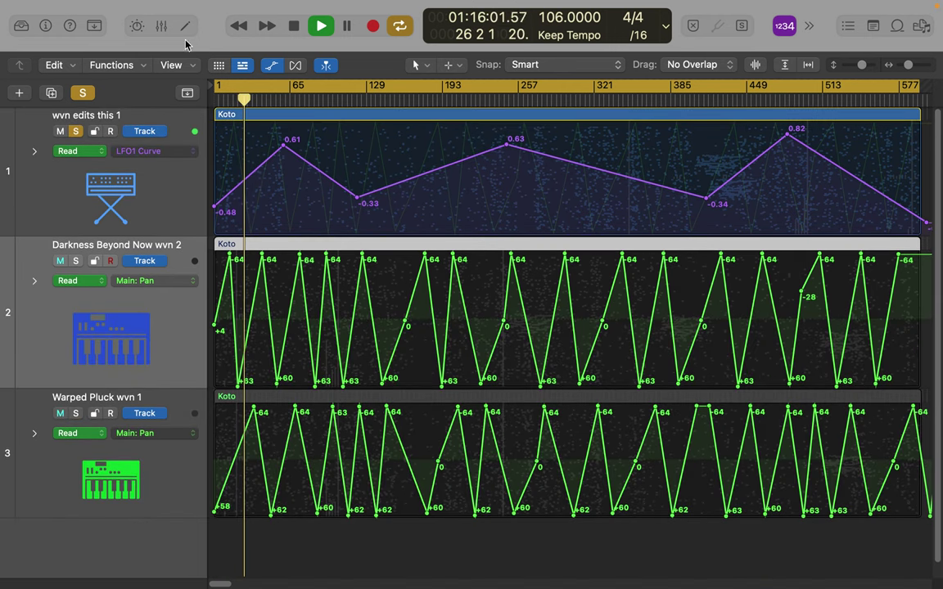
{"action": "left_click", "coordinate": [186, 95]}
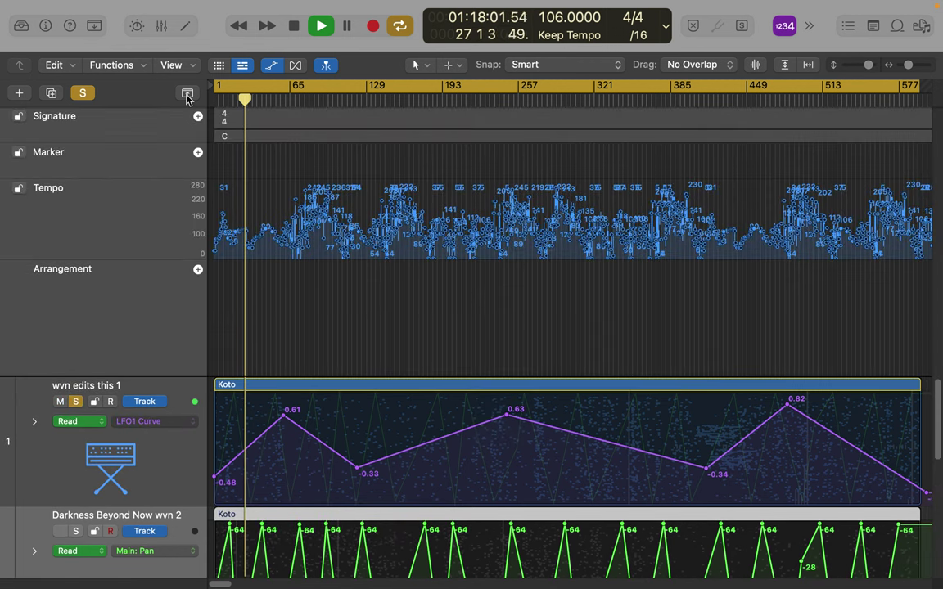
{"action": "left_click_drag", "start_coordinate": [176, 308], "coordinate": [185, 202]}
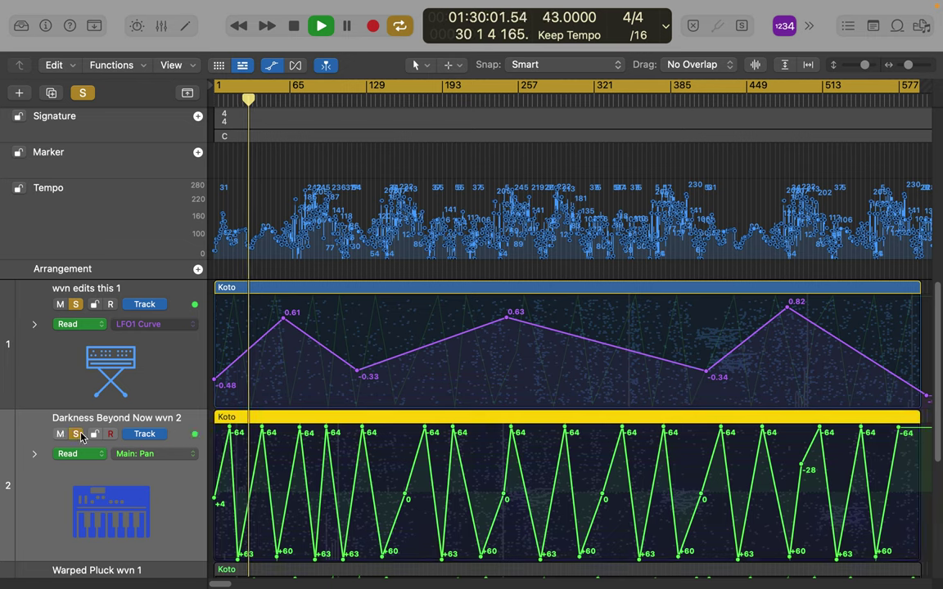
- Solo the Darkness Beyond Now wvn 2 track and extend its pan automation with a point past the region's end
{"action": "left_click", "coordinate": [77, 435]}
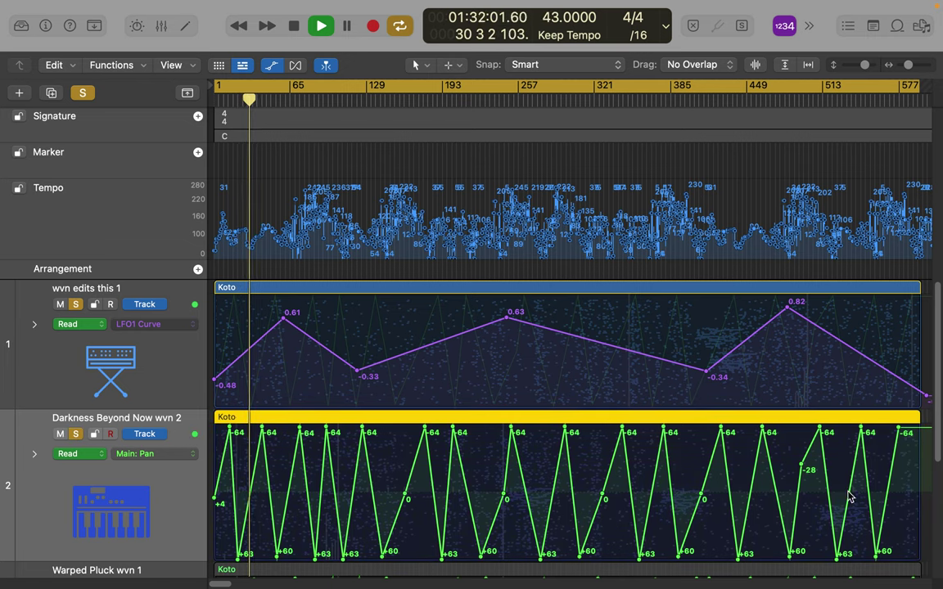
{"action": "left_click", "coordinate": [918, 545]}
{"action": "mouse_move", "coordinate": [919, 545]}
{"action": "left_mouse_down"}
{"action": "mouse_move", "coordinate": [930, 528]}
{"action": "mouse_move", "coordinate": [934, 552]}
{"action": "mouse_move", "coordinate": [933, 534]}
{"action": "left_mouse_up"}
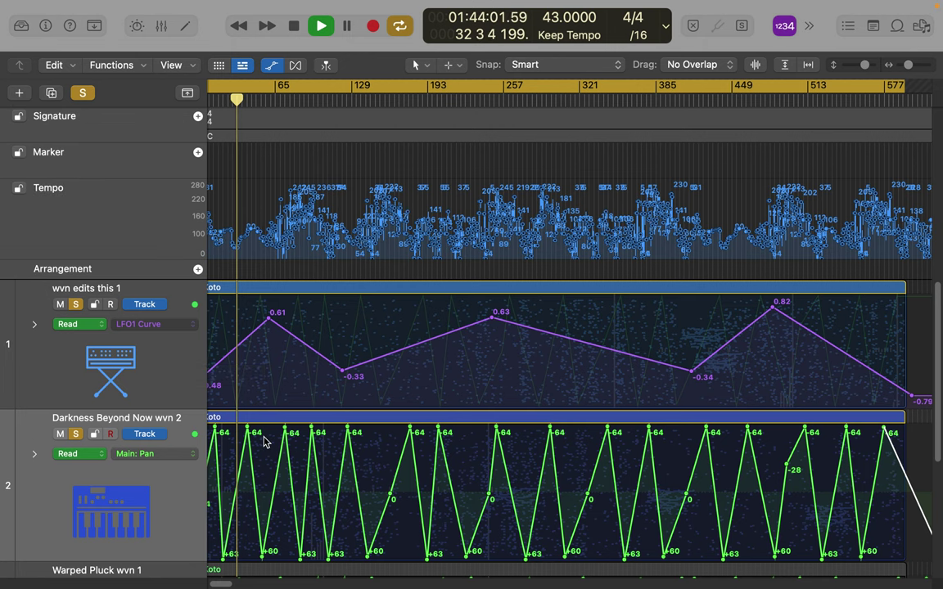
- Show Alchemy's Master Filter Ser/Par Mix automation on the Warped Pluck wvn 1 track
{"action": "scroll", "coordinate": [264, 442], "scroll_direction": "down", "scroll_amount": 3}
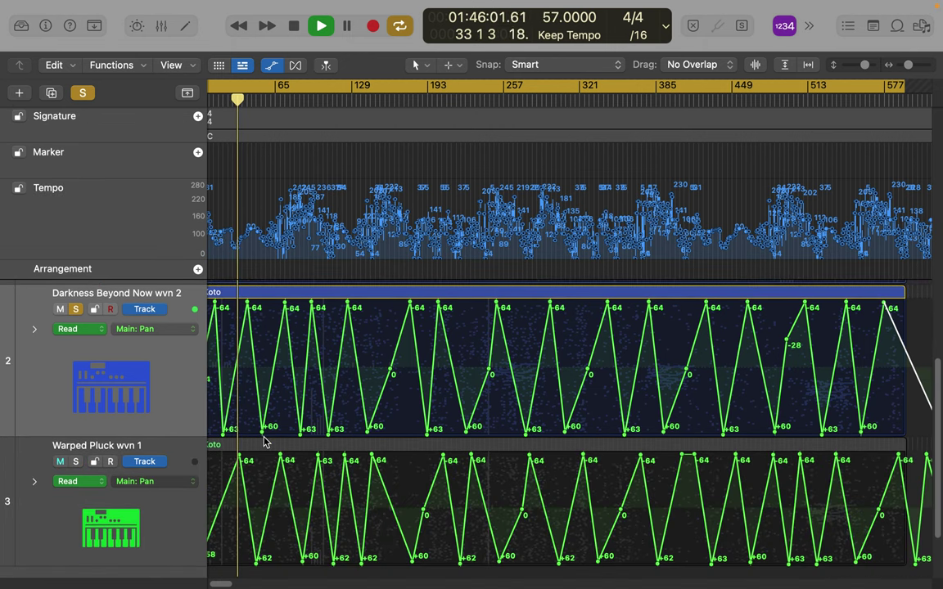
{"action": "left_click", "coordinate": [188, 488]}
{"action": "mouse_move", "coordinate": [209, 453]}
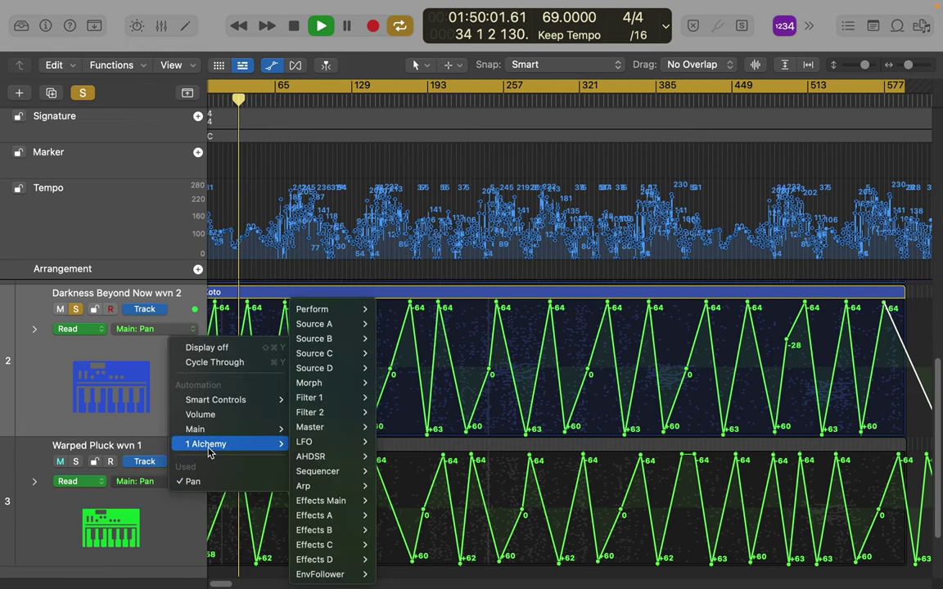
{"action": "mouse_move", "coordinate": [303, 442]}
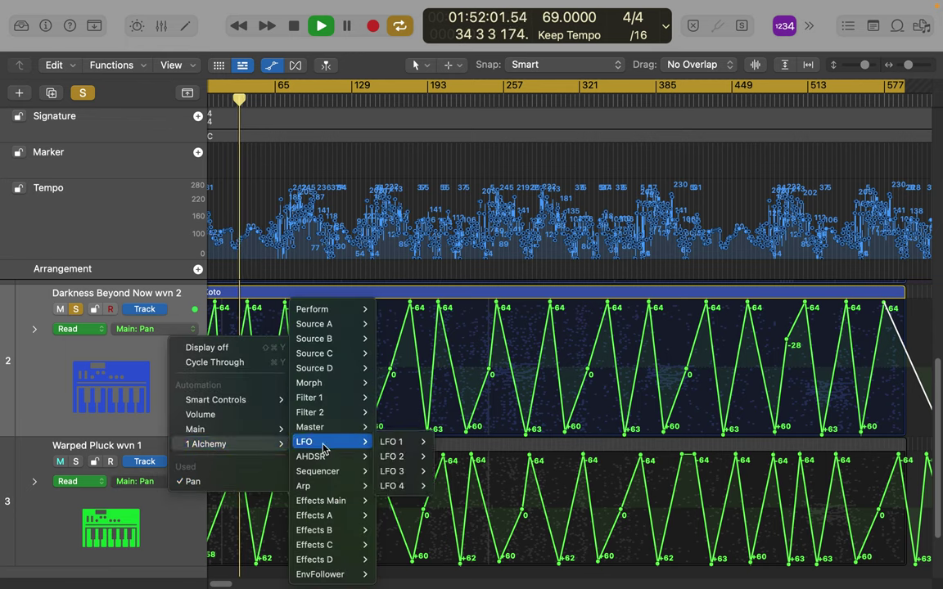
{"action": "mouse_move", "coordinate": [393, 450]}
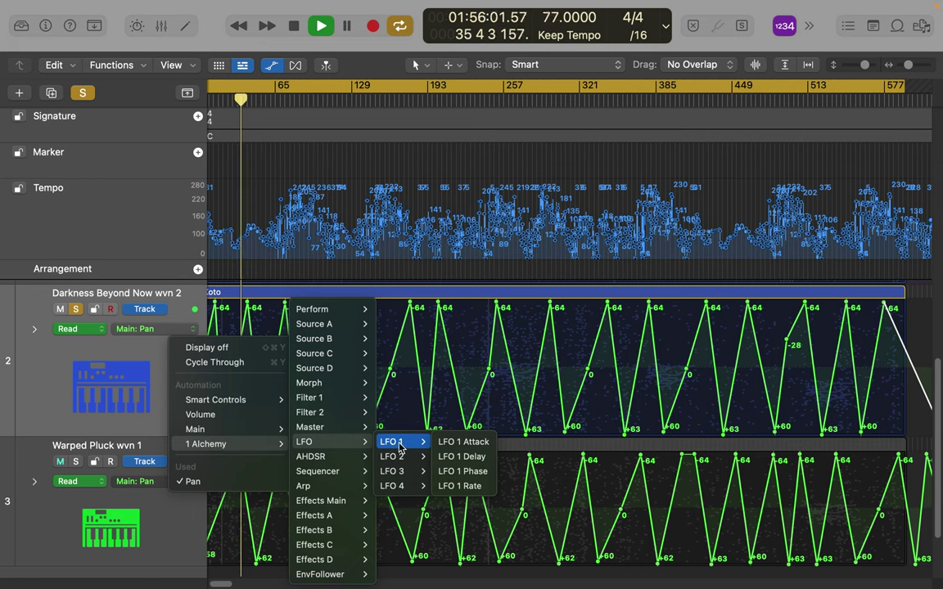
{"action": "mouse_move", "coordinate": [361, 433]}
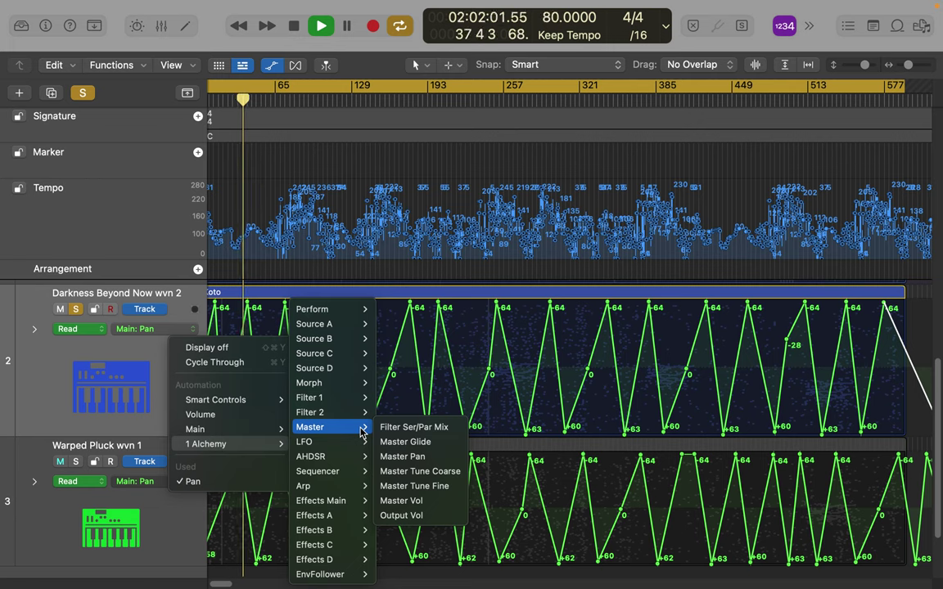
{"action": "left_click", "coordinate": [452, 428]}
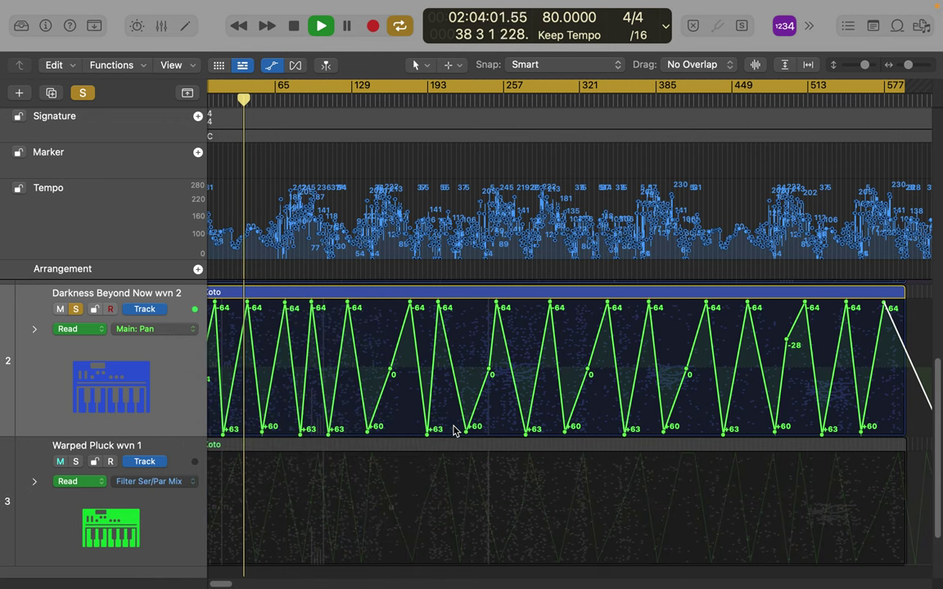
- Create a Filter Ser/Par Mix point on Warped Pluck wvn 1 and raise it to 100.00 near bar 36
{"action": "key", "text": "t"}
{"action": "left_click", "coordinate": [323, 489]}
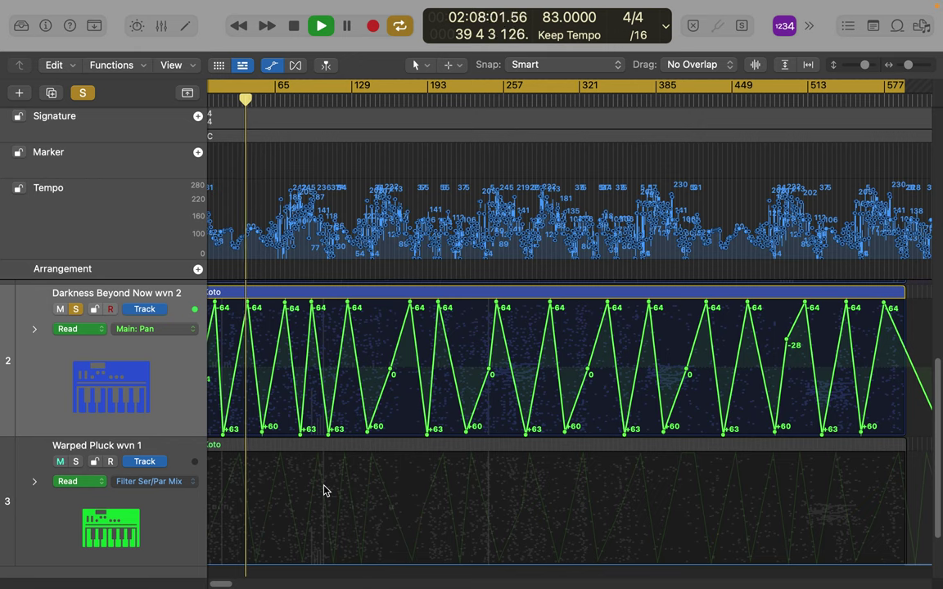
{"action": "left_click", "coordinate": [324, 489]}
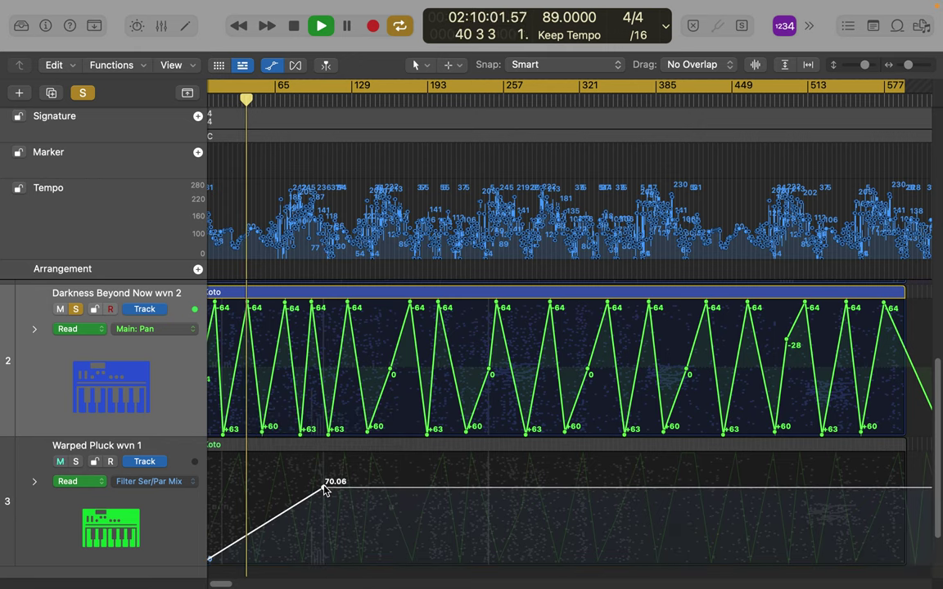
{"action": "left_click_drag", "start_coordinate": [324, 489], "coordinate": [240, 456]}
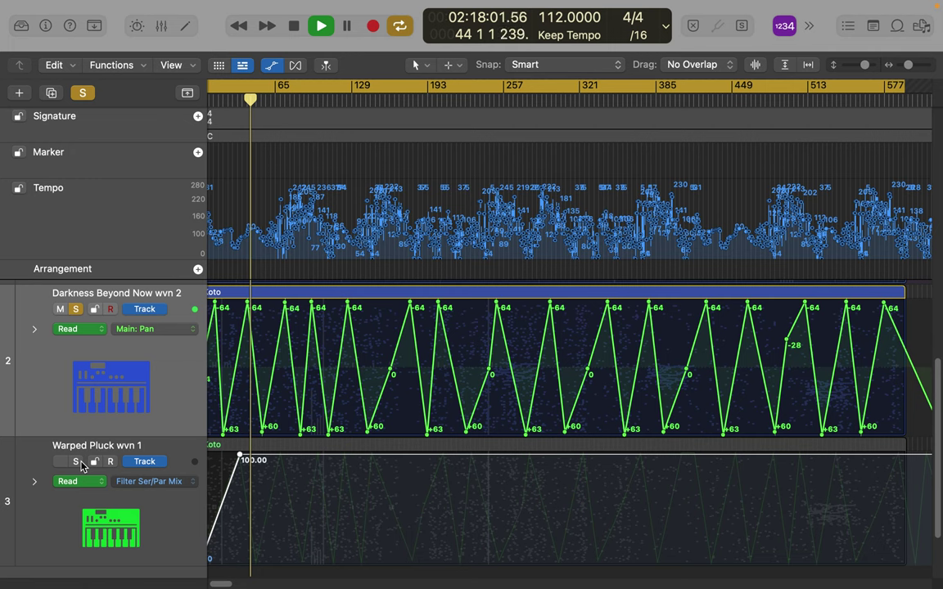
- Solo only Warped Pluck wvn 1, move its Filter Ser/Par Mix point to 0.0 near bar 155, and dismiss the System Overload alert
{"action": "left_click", "coordinate": [76, 461]}
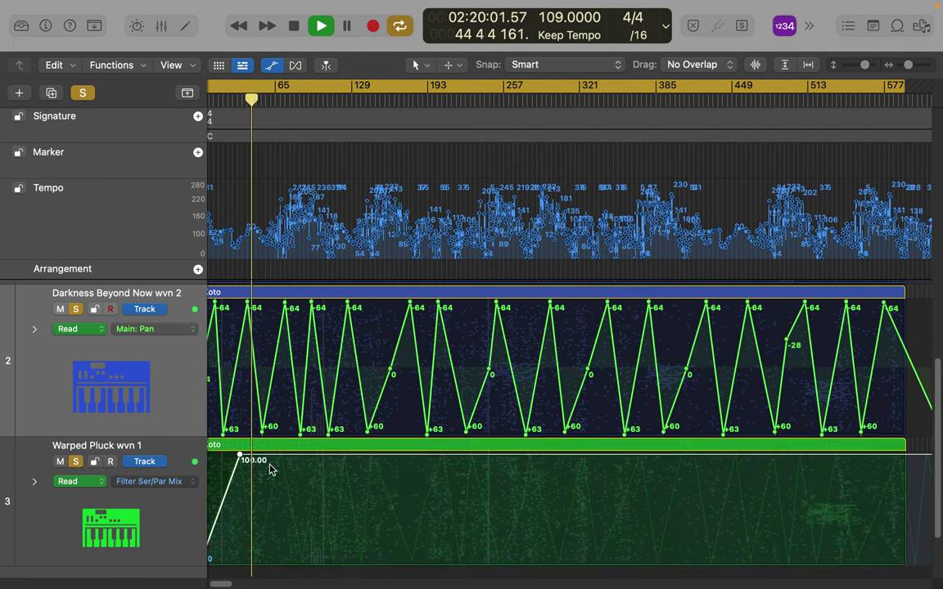
{"action": "left_click", "coordinate": [76, 309]}
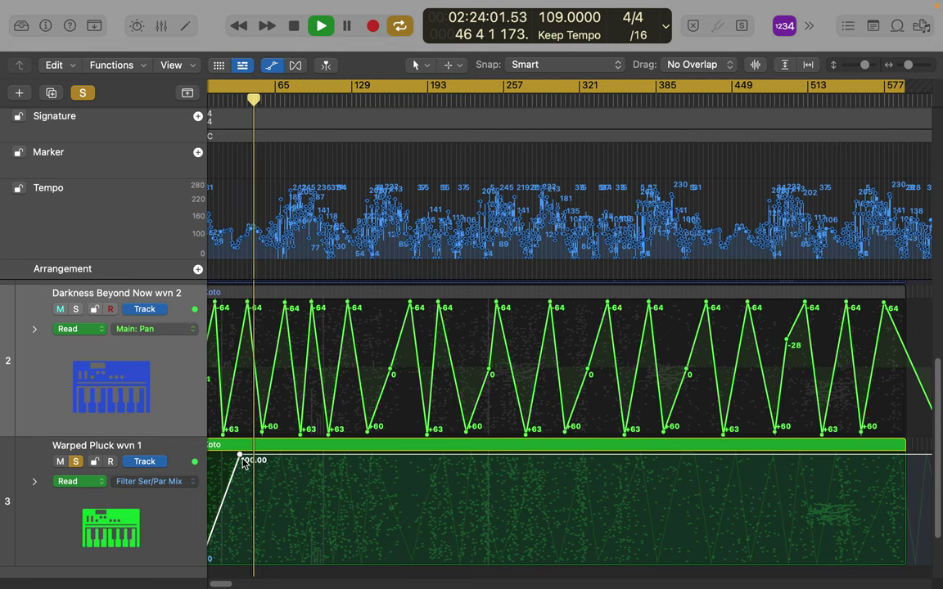
{"action": "left_click_drag", "start_coordinate": [239, 460], "coordinate": [253, 499]}
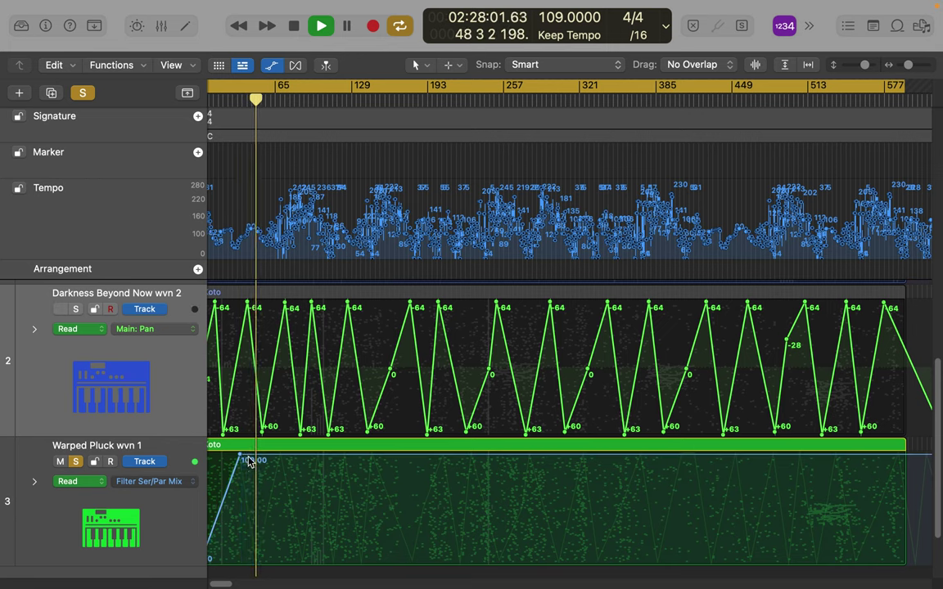
{"action": "left_click_drag", "start_coordinate": [242, 458], "coordinate": [382, 553]}
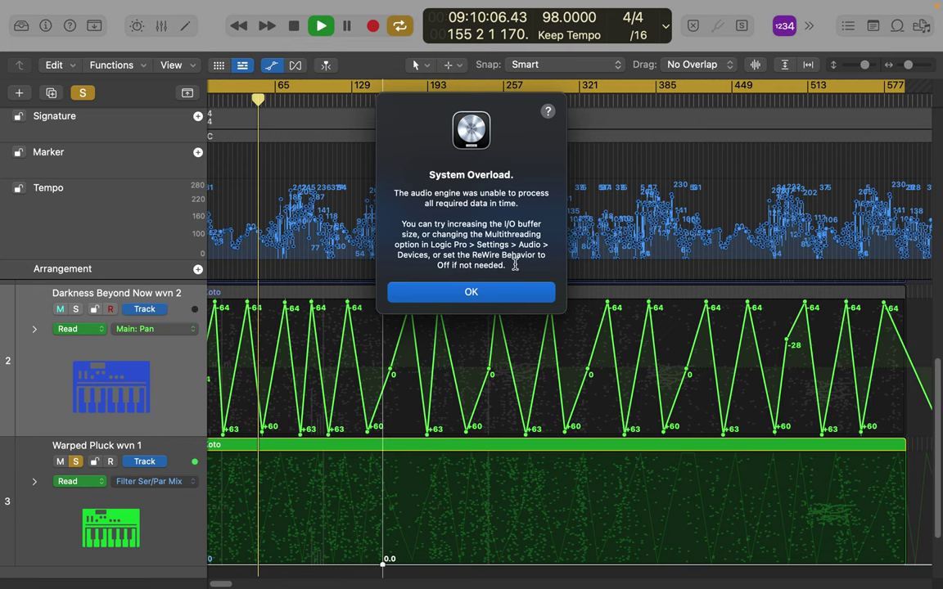
{"action": "left_click", "coordinate": [472, 293]}
{"action": "left_click", "coordinate": [281, 483]}
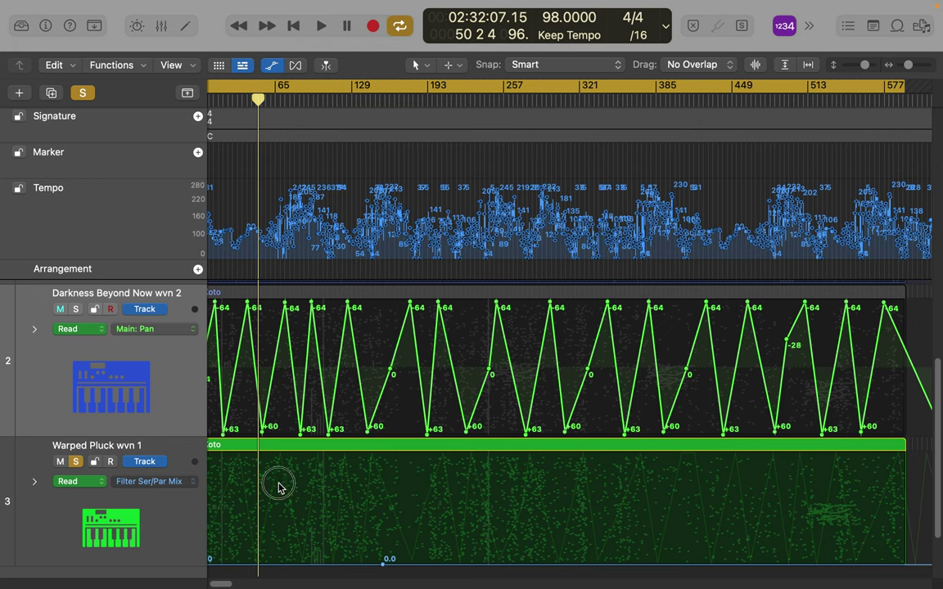
- Raise a Filter Ser/Par Mix point to 100.00 near bar 47 on the Warped Pluck wvn 1 track
{"action": "left_click", "coordinate": [278, 489]}
{"action": "left_click_drag", "start_coordinate": [278, 486], "coordinate": [254, 456]}
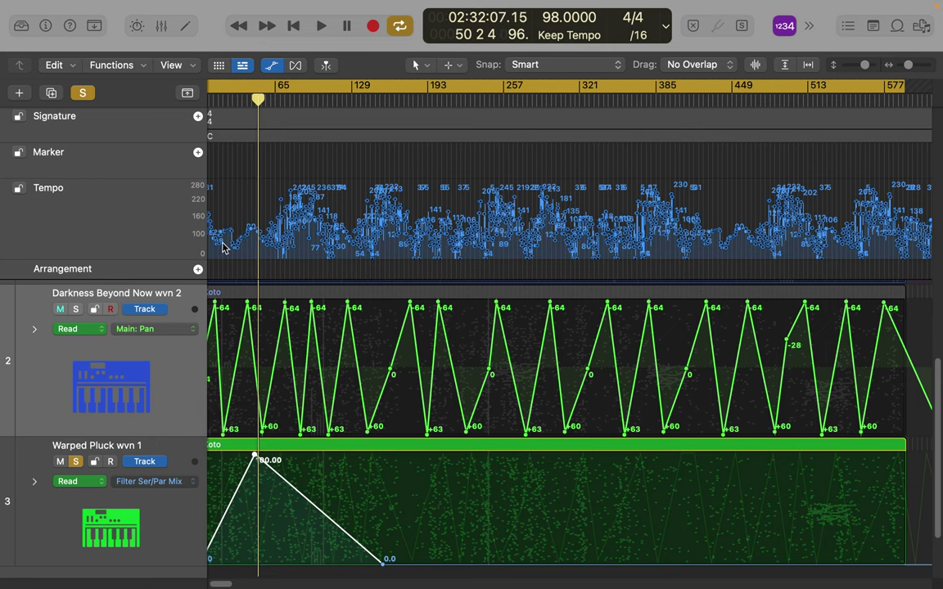
- Play the project from about bar 56 and take the wvn edits this 1 track out of solo
{"action": "left_click", "coordinate": [322, 26]}
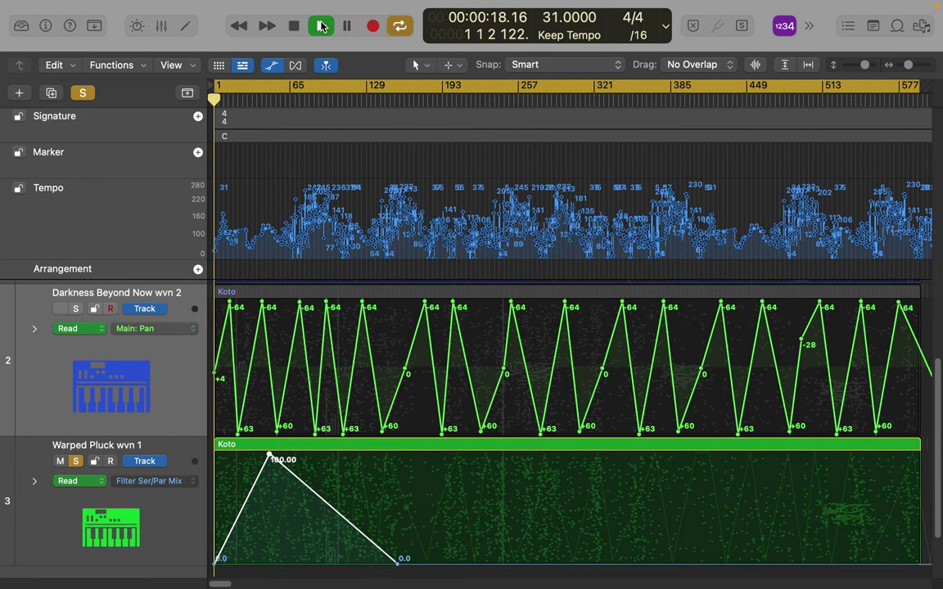
{"action": "left_click", "coordinate": [279, 102]}
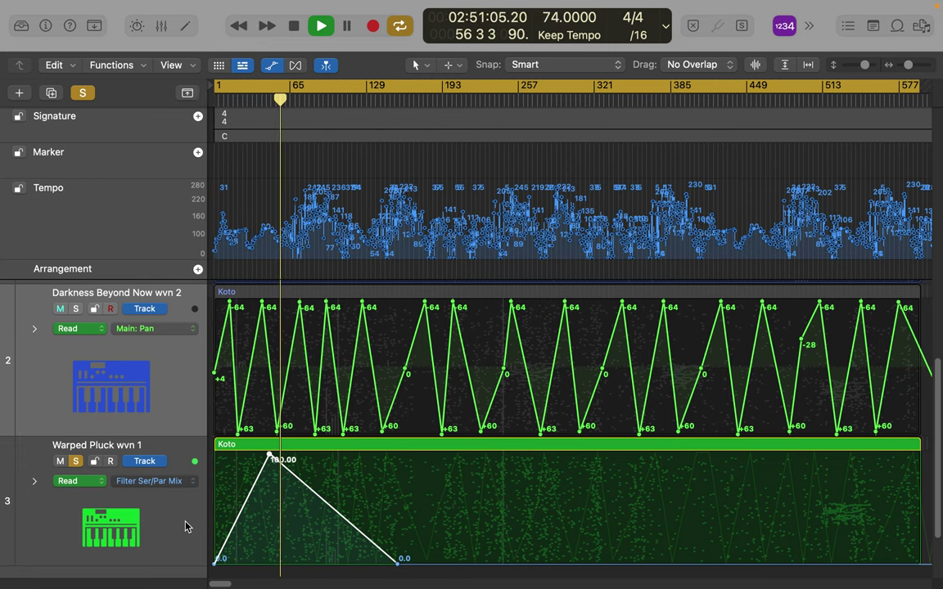
{"action": "scroll", "coordinate": [96, 208], "scroll_direction": "up", "scroll_amount": 3}
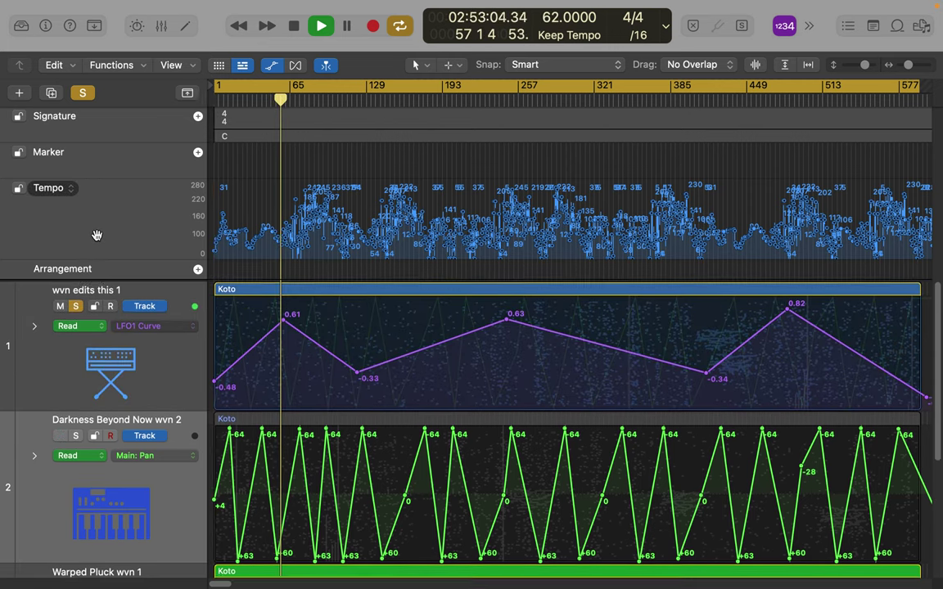
{"action": "left_click", "coordinate": [76, 305]}
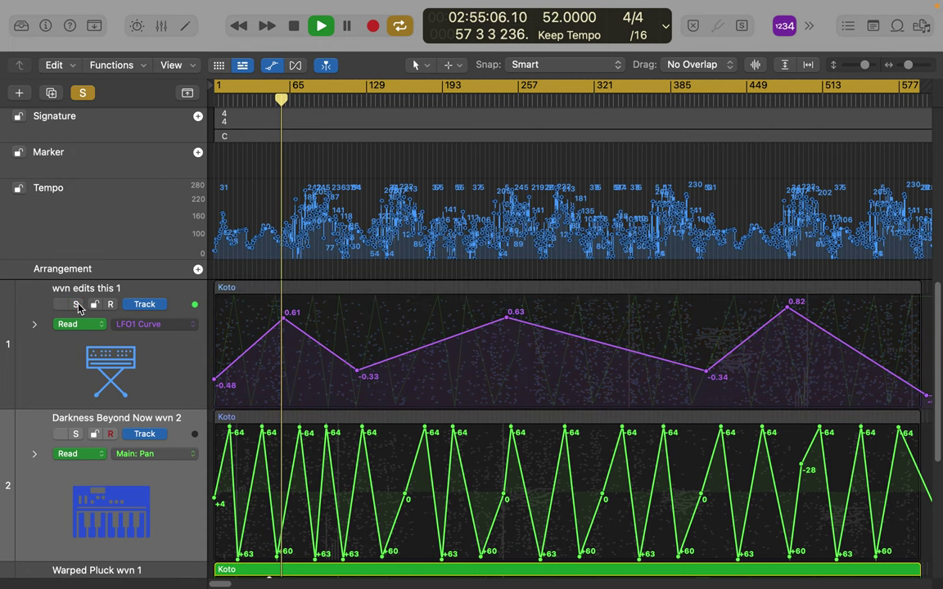
- Move Warped Pluck wvn 1's closing 0.0 Filter Ser/Par Mix point earlier, to about bar 96
{"action": "scroll", "coordinate": [78, 307], "scroll_direction": "down", "scroll_amount": 5}
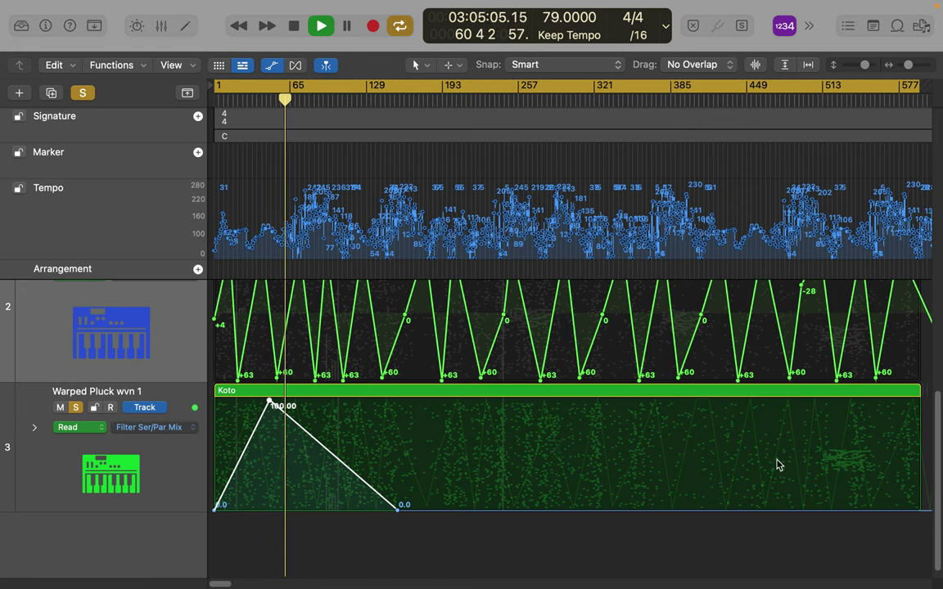
{"action": "left_click", "coordinate": [361, 515]}
{"action": "left_click_drag", "start_coordinate": [399, 514], "coordinate": [331, 514]}
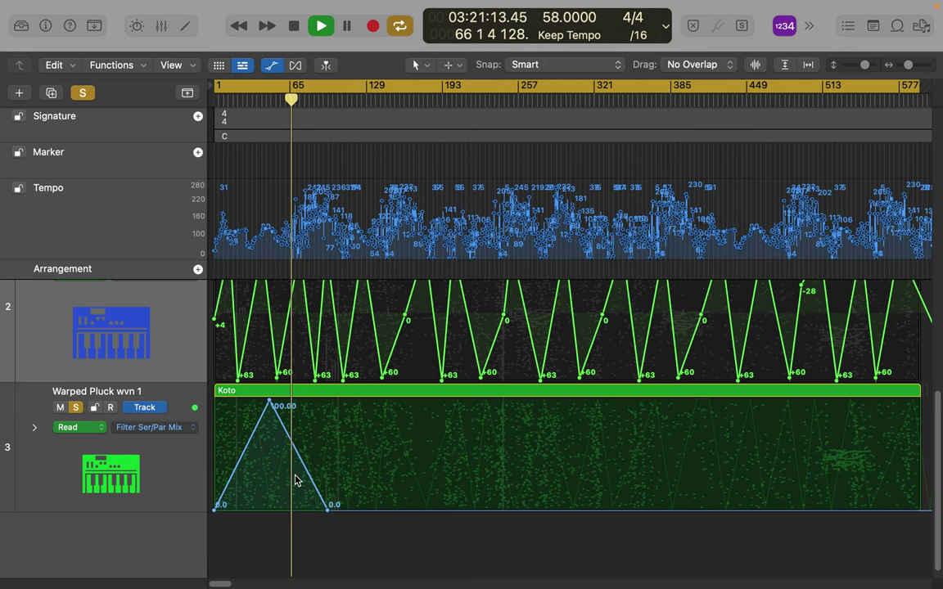
- Show the mixer and set the Warped Pluck wvn 1 volume fader to -2.3 dB
{"action": "left_click", "coordinate": [162, 25]}
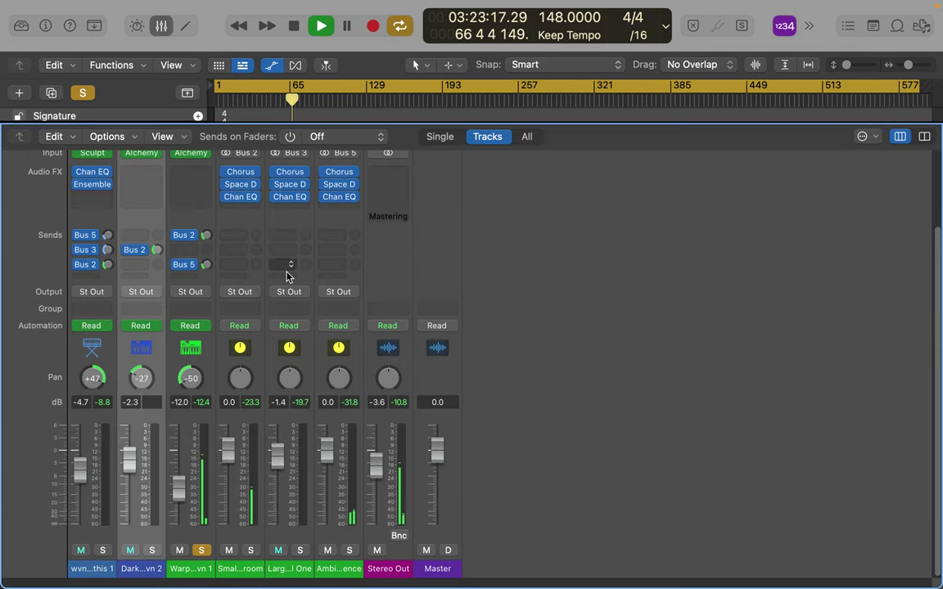
{"action": "left_click_drag", "start_coordinate": [179, 495], "coordinate": [182, 431]}
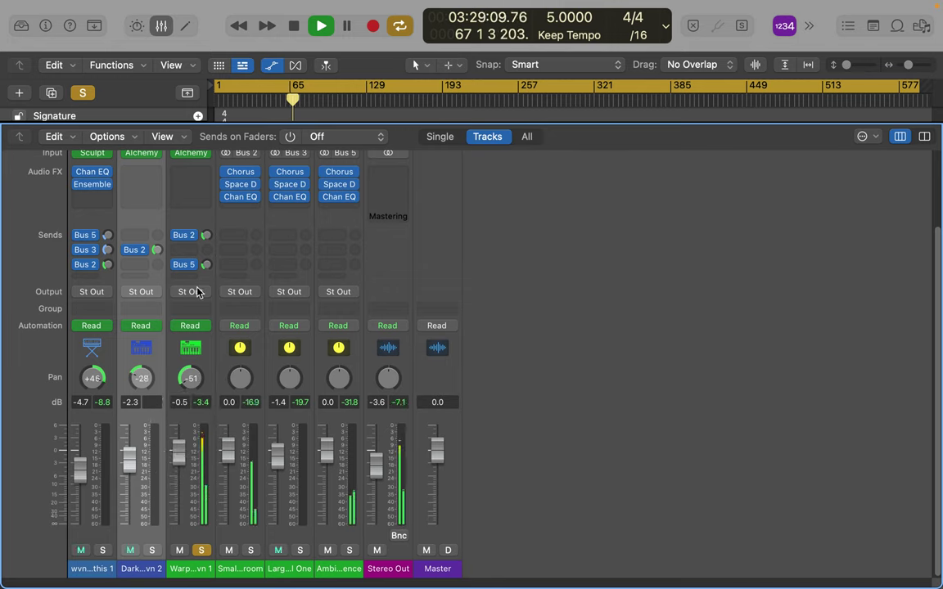
{"action": "left_click_drag", "start_coordinate": [176, 438], "coordinate": [178, 473]}
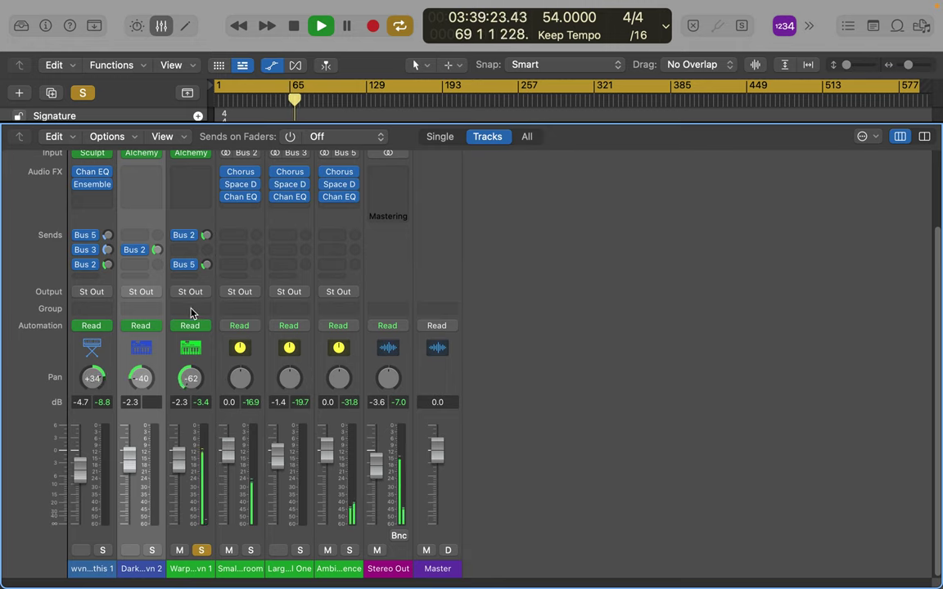
- Insert Pedalboard as an audio effect on Warped Pluck wvn 1 and add the Roswell Ringer from the Modulation pedals
{"action": "scroll", "coordinate": [194, 219], "scroll_direction": "up", "scroll_amount": 3}
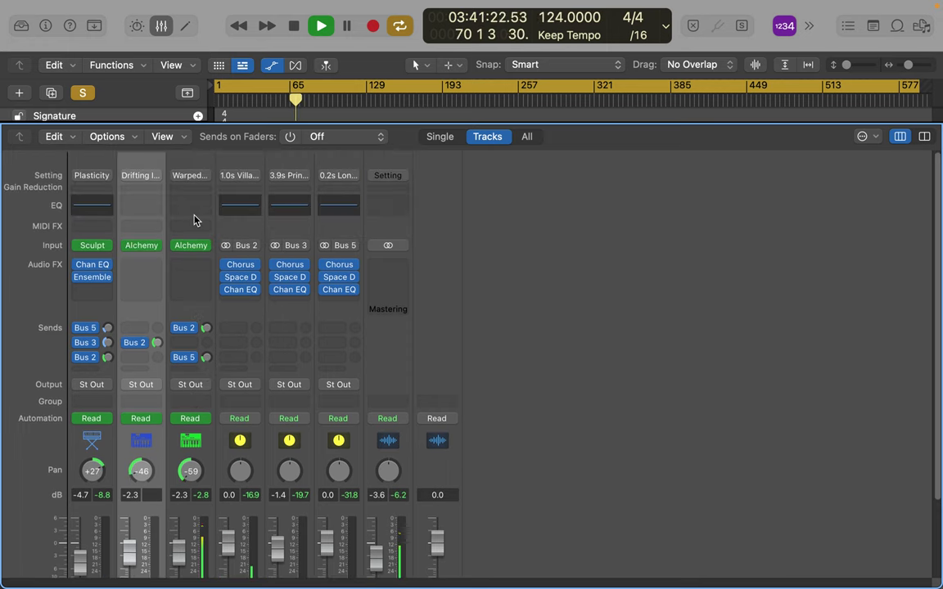
{"action": "left_click", "coordinate": [189, 267]}
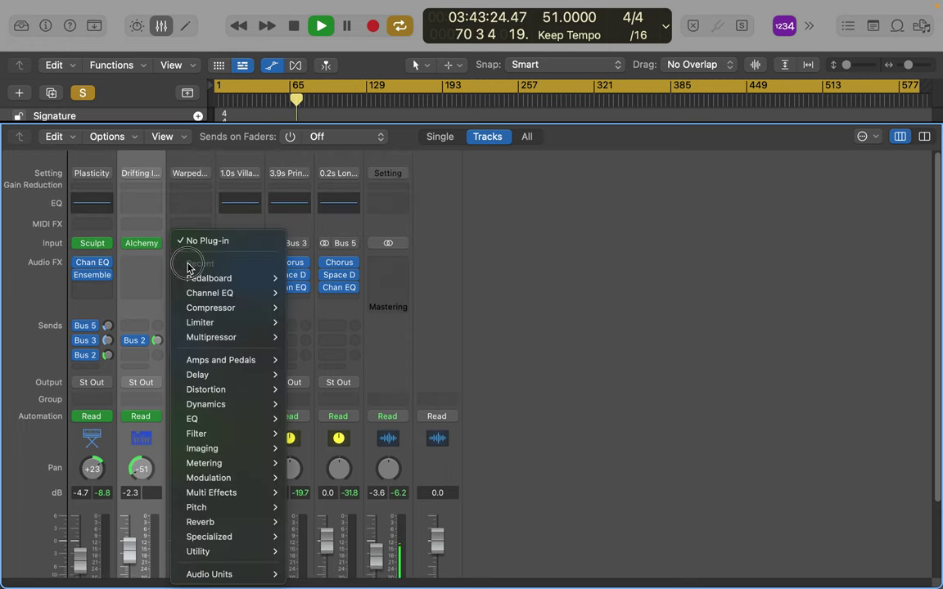
{"action": "left_click", "coordinate": [211, 278]}
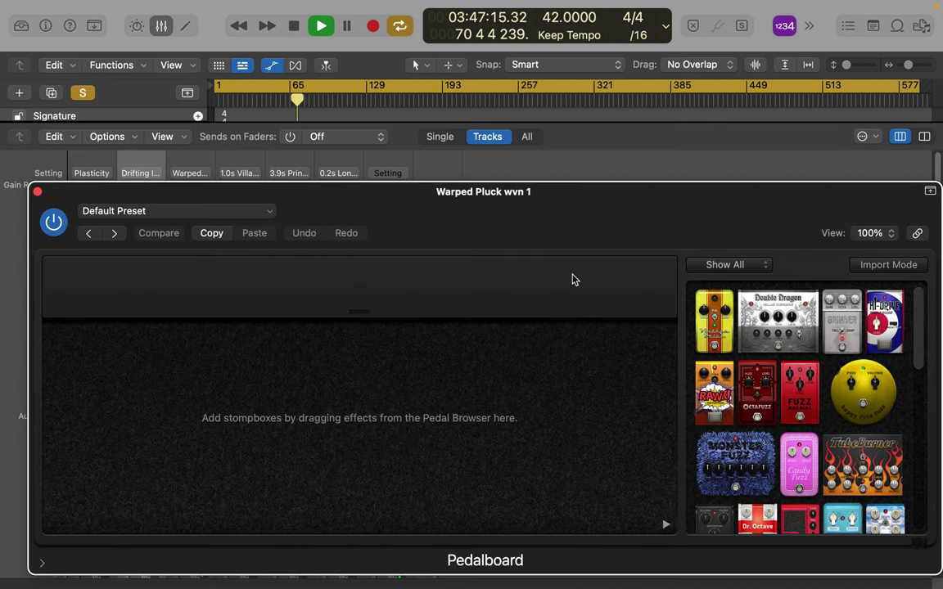
{"action": "left_click", "coordinate": [740, 265]}
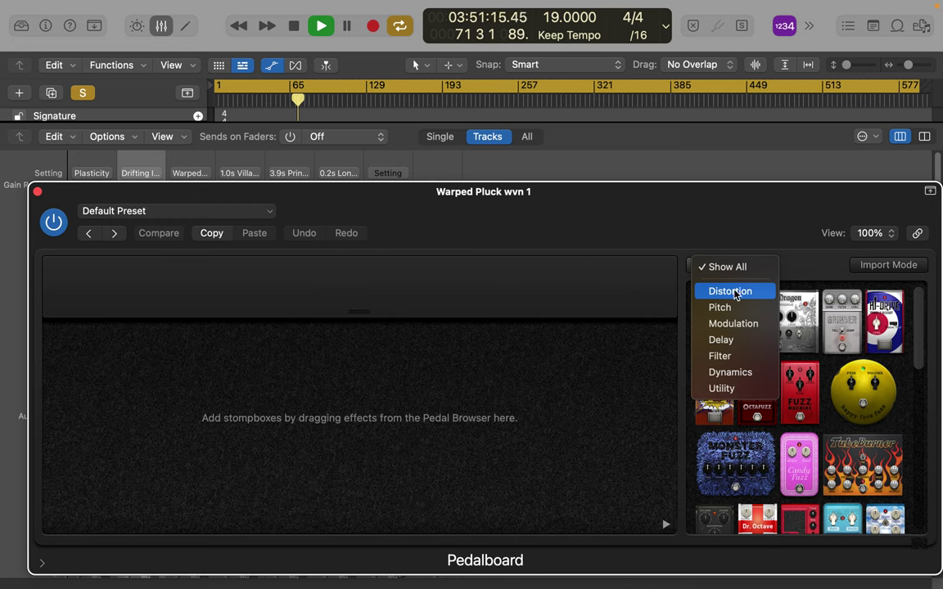
{"action": "left_click", "coordinate": [733, 323]}
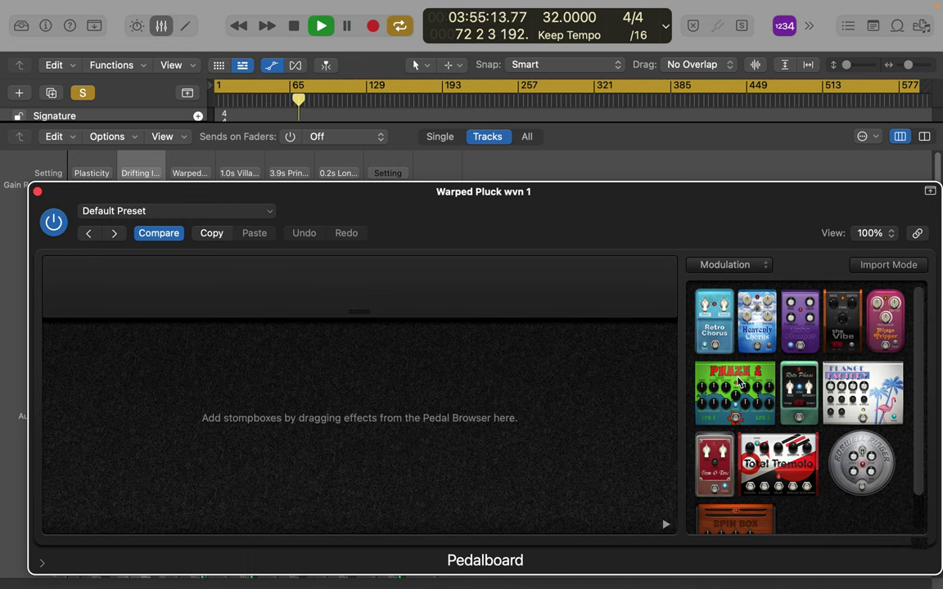
{"action": "left_click_drag", "start_coordinate": [861, 462], "coordinate": [266, 420]}
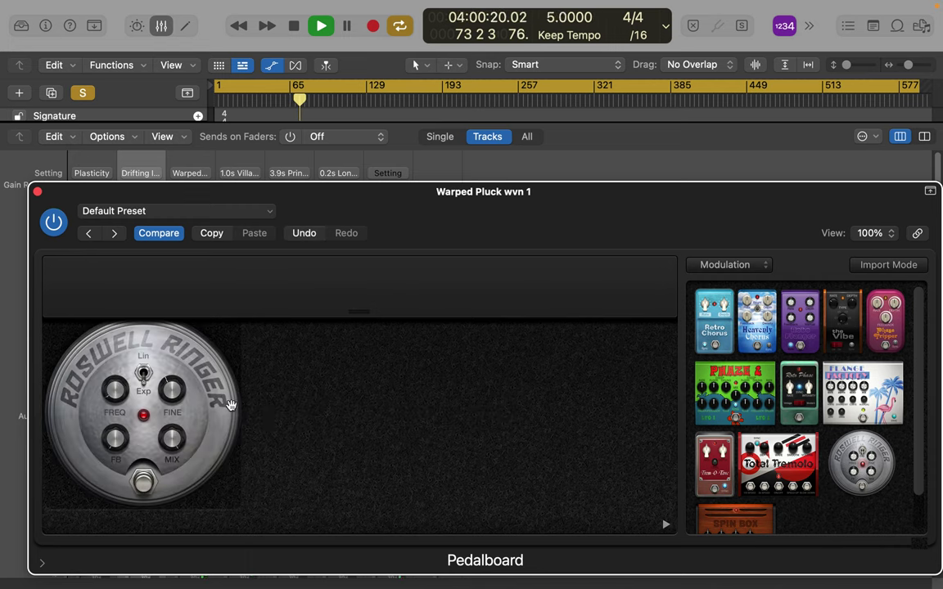
- Adjust the Roswell Ringer's FREQ, FINE and FB controls, trying its Lin/Exp switch
{"action": "left_click", "coordinate": [143, 375]}
{"action": "mouse_move", "coordinate": [129, 388]}
{"action": "left_mouse_down"}
{"action": "mouse_move", "coordinate": [131, 329]}
{"action": "mouse_move", "coordinate": [101, 344]}
{"action": "mouse_move", "coordinate": [100, 378]}
{"action": "mouse_move", "coordinate": [104, 322]}
{"action": "mouse_move", "coordinate": [113, 393]}
{"action": "left_mouse_up"}
{"action": "left_click_drag", "start_coordinate": [171, 390], "coordinate": [173, 382]}
{"action": "mouse_move", "coordinate": [116, 438]}
{"action": "left_mouse_down"}
{"action": "mouse_move", "coordinate": [124, 405]}
{"action": "mouse_move", "coordinate": [114, 436]}
{"action": "mouse_move", "coordinate": [115, 426]}
{"action": "left_mouse_up"}
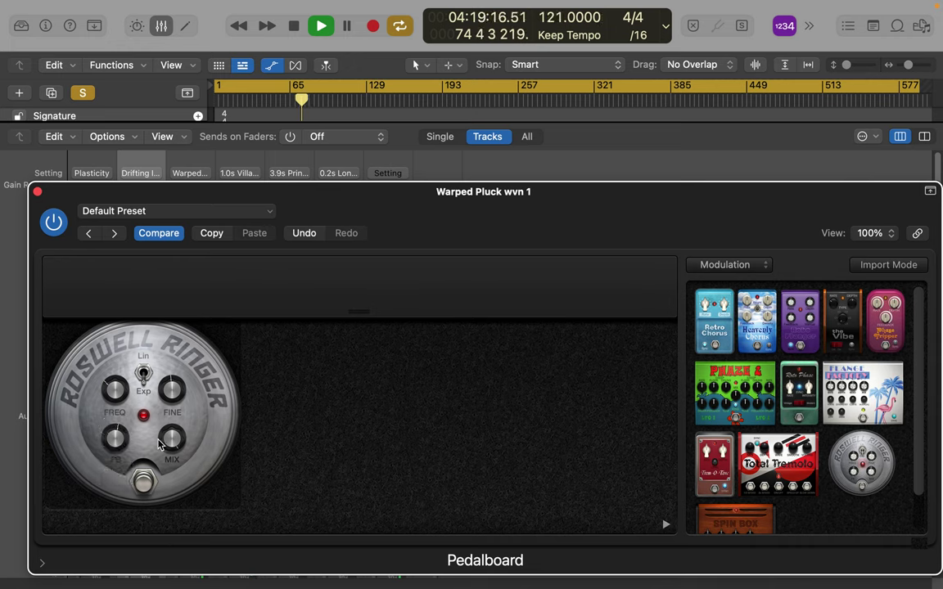
- Try different MIX amounts on the Roswell Ringer and switch the pedal off
{"action": "left_click_drag", "start_coordinate": [170, 438], "coordinate": [166, 360]}
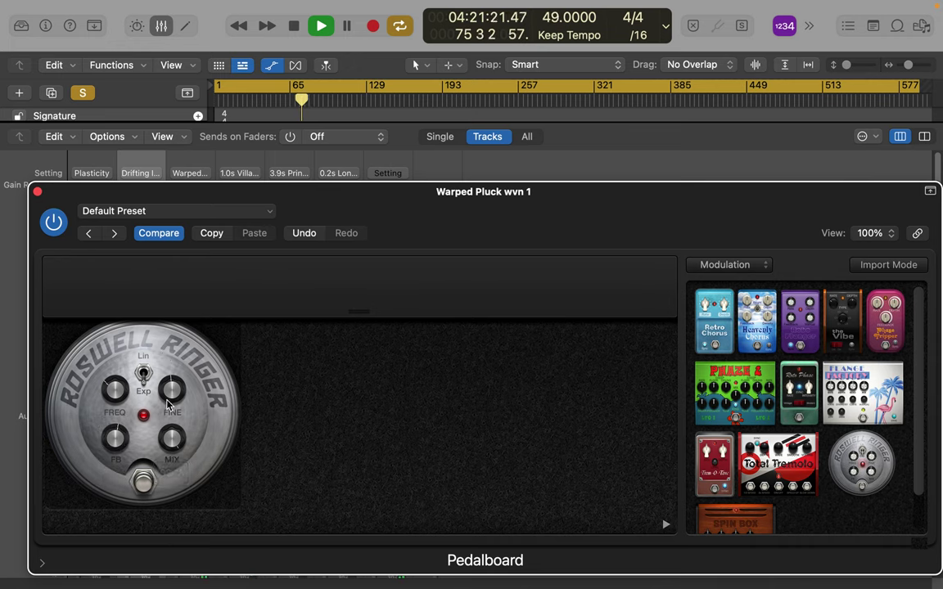
{"action": "left_click_drag", "start_coordinate": [172, 438], "coordinate": [172, 479]}
{"action": "mouse_move", "coordinate": [215, 584]}
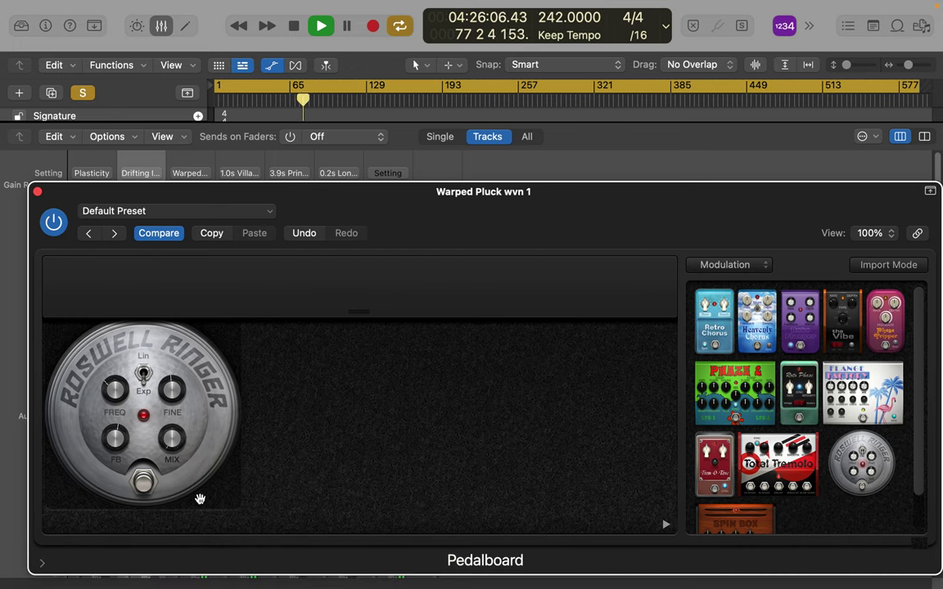
{"action": "left_click_drag", "start_coordinate": [174, 456], "coordinate": [172, 425]}
{"action": "left_click", "coordinate": [144, 482]}
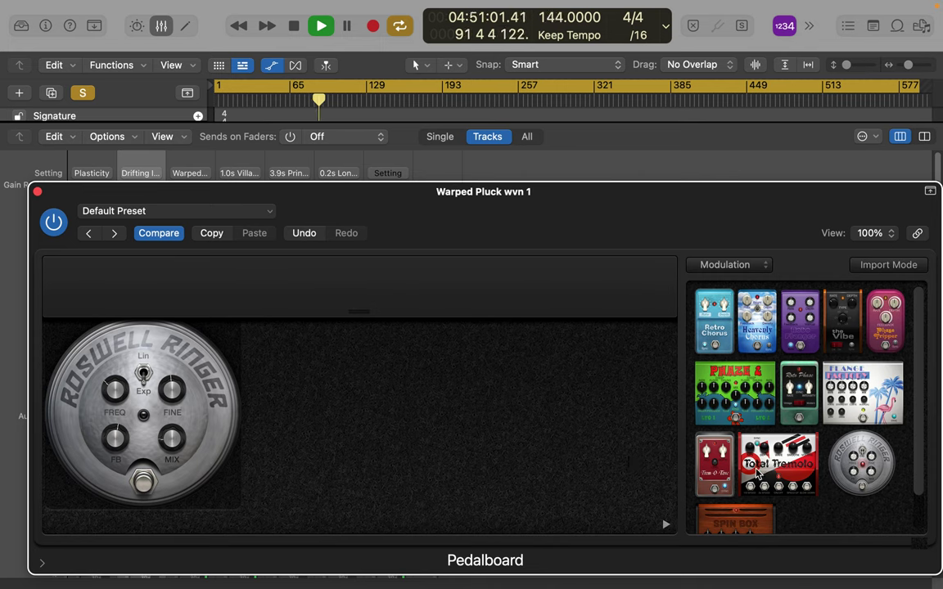
- Add the Total Tremolo pedal after the Roswell Ringer, enable its Sync and set its Rate to 1/4d
{"action": "scroll", "coordinate": [756, 473], "scroll_direction": "down", "scroll_amount": 2}
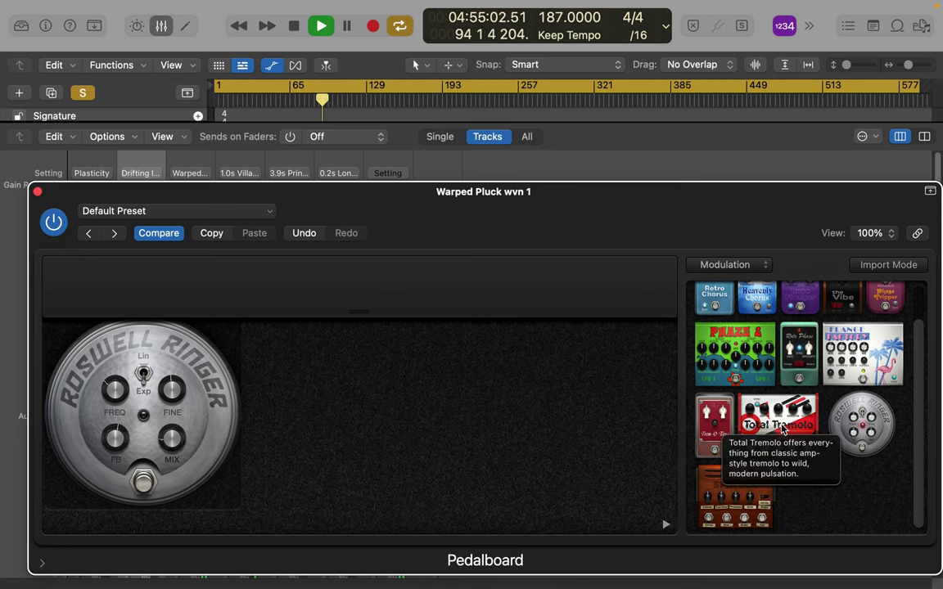
{"action": "left_click_drag", "start_coordinate": [781, 428], "coordinate": [524, 431]}
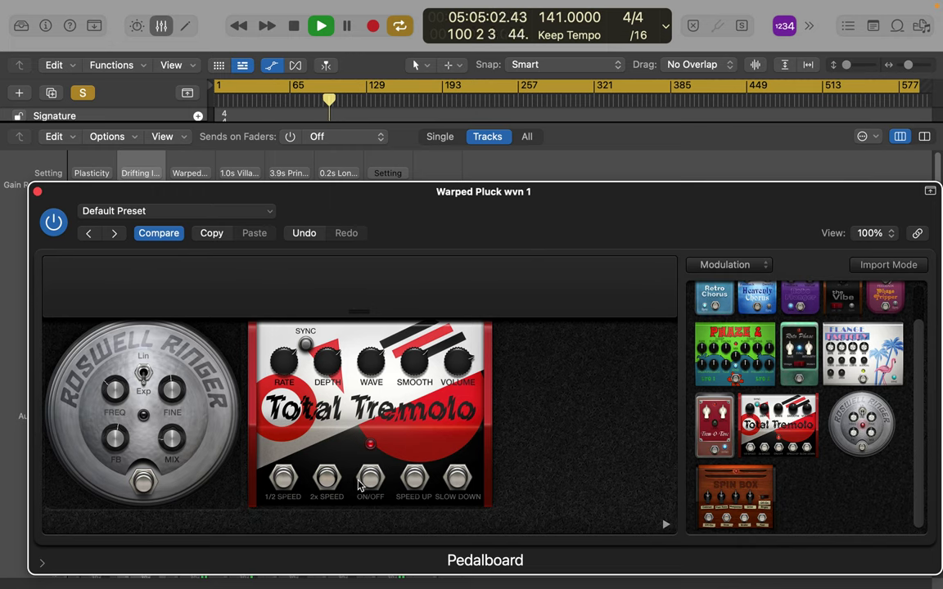
{"action": "left_click", "coordinate": [305, 345]}
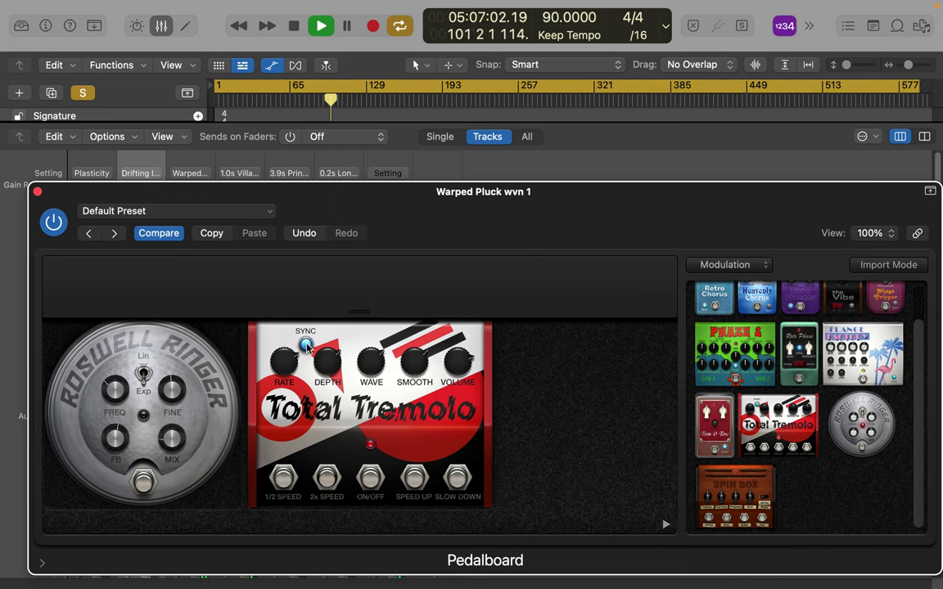
{"action": "mouse_move", "coordinate": [284, 356]}
{"action": "left_mouse_down"}
{"action": "mouse_move", "coordinate": [284, 344]}
{"action": "mouse_move", "coordinate": [284, 367]}
{"action": "mouse_move", "coordinate": [284, 356]}
{"action": "left_mouse_up"}
{"action": "left_click", "coordinate": [319, 369]}
{"action": "left_click_drag", "start_coordinate": [284, 360], "coordinate": [287, 381]}
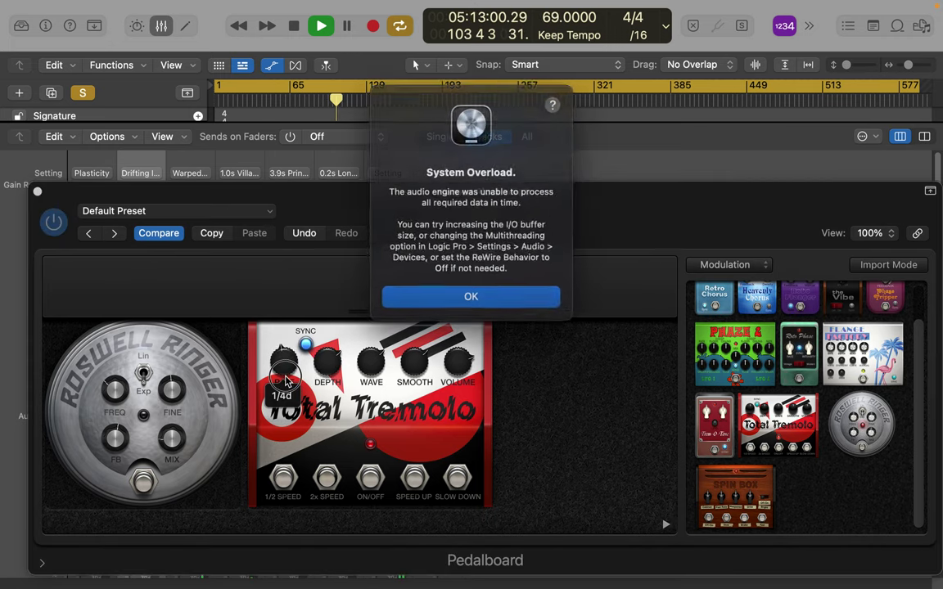
{"action": "left_click", "coordinate": [483, 300]}
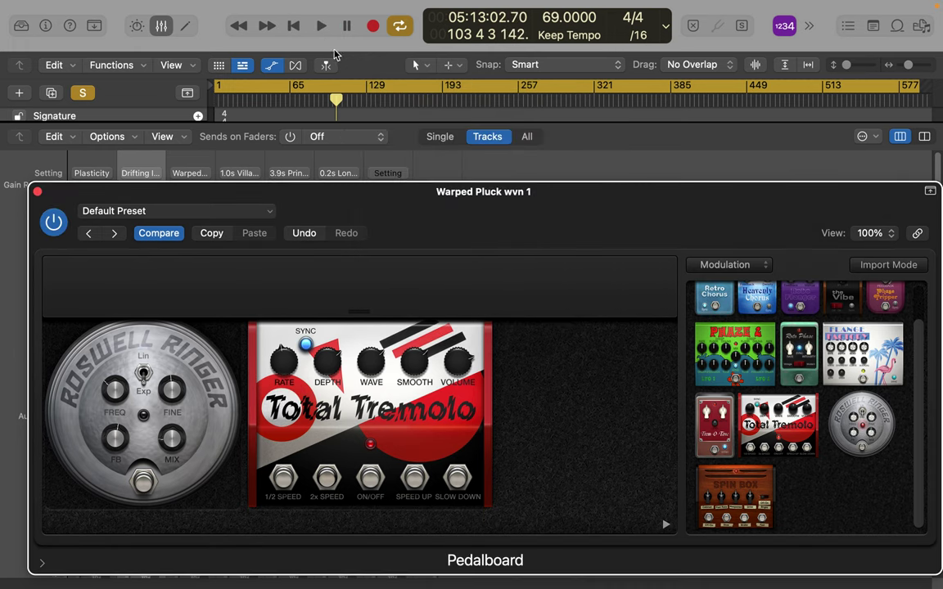
- Play from the start and fine-tune the Total Tremolo's Depth, Smooth and Volume, ending with Sync on
{"action": "left_click", "coordinate": [321, 27]}
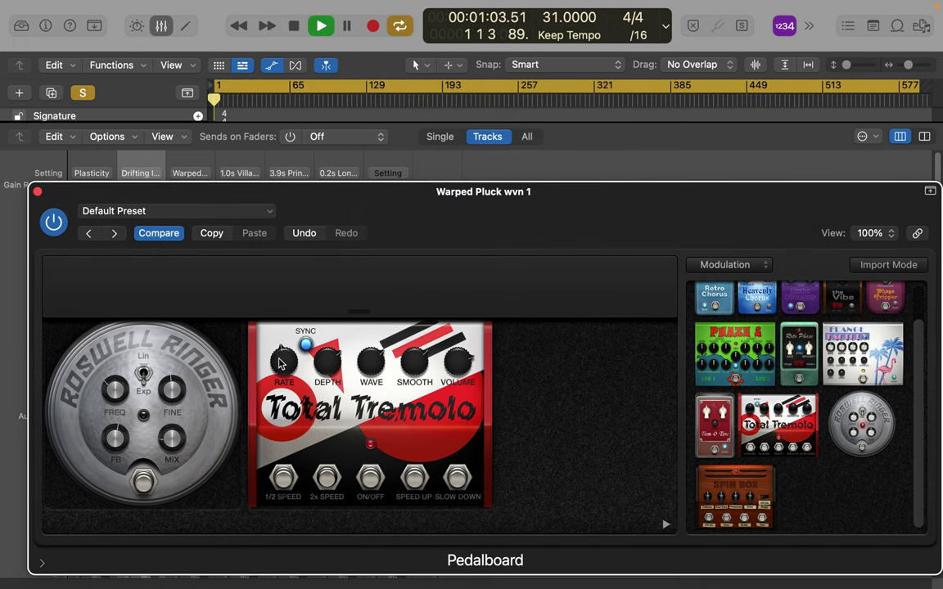
{"action": "left_click_drag", "start_coordinate": [292, 343], "coordinate": [385, 360]}
{"action": "left_click_drag", "start_coordinate": [460, 364], "coordinate": [418, 348]}
{"action": "left_click", "coordinate": [457, 481]}
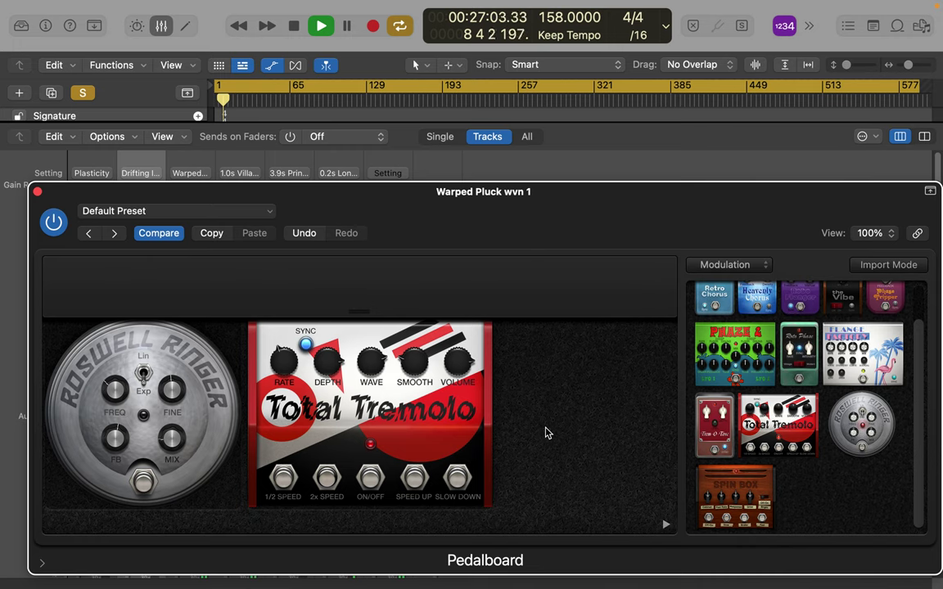
{"action": "left_click_drag", "start_coordinate": [329, 362], "coordinate": [332, 370]}
{"action": "left_click", "coordinate": [306, 346]}
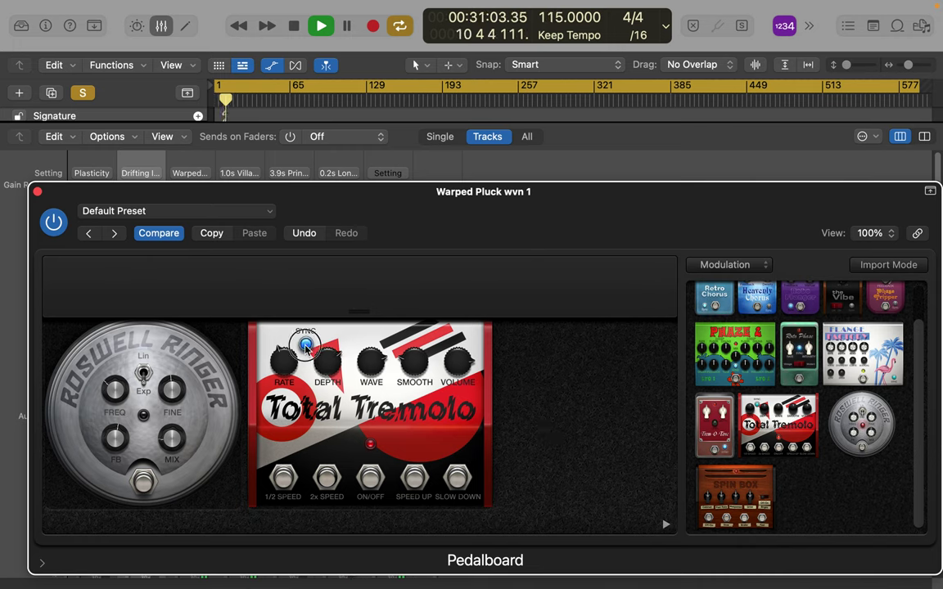
{"action": "left_click", "coordinate": [306, 346]}
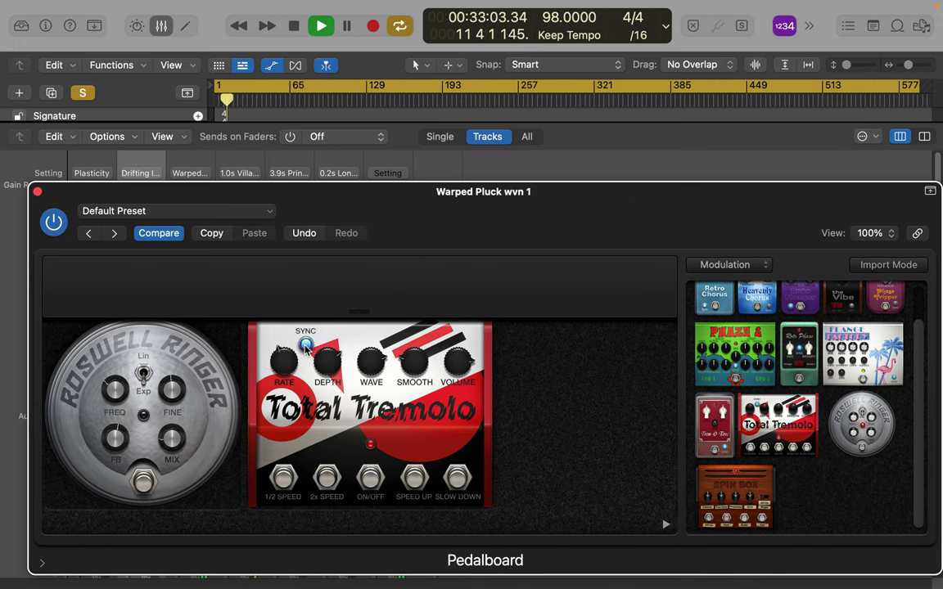
{"action": "left_click_drag", "start_coordinate": [417, 374], "coordinate": [417, 355]}
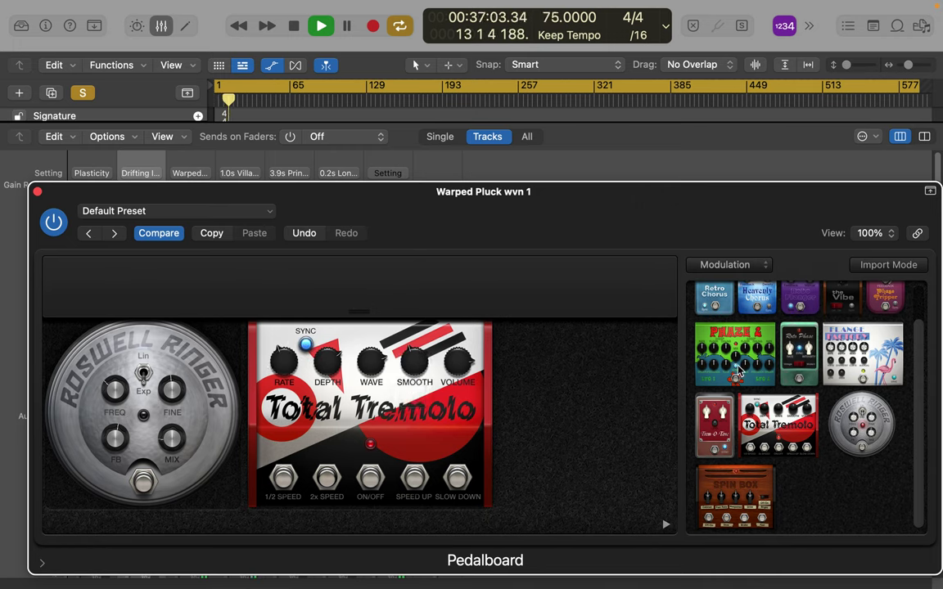
- Browse the Dynamics and Distortion pedals and add the Classic Wah from the Filter category after the Total Tremolo
{"action": "left_click", "coordinate": [706, 265]}
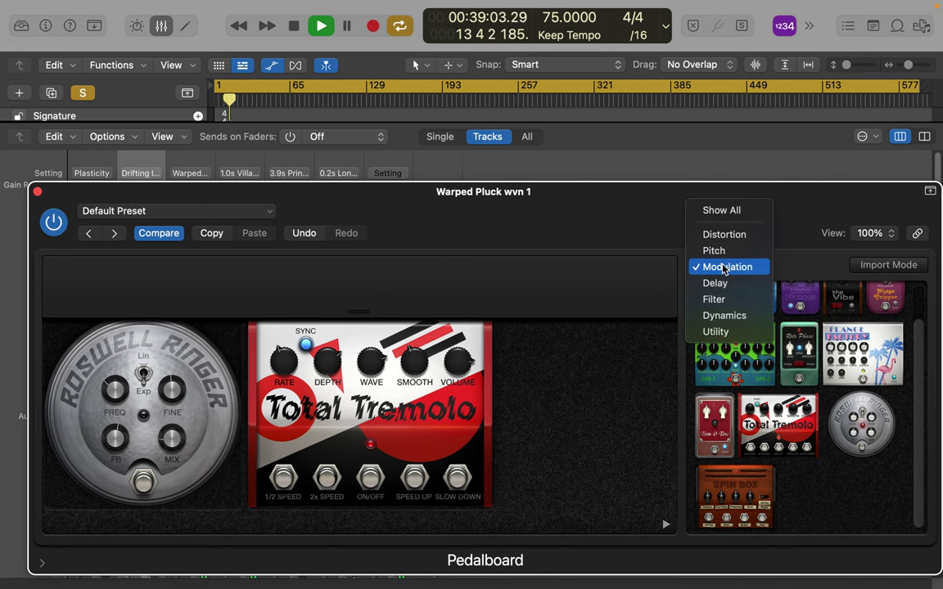
{"action": "left_click", "coordinate": [723, 316]}
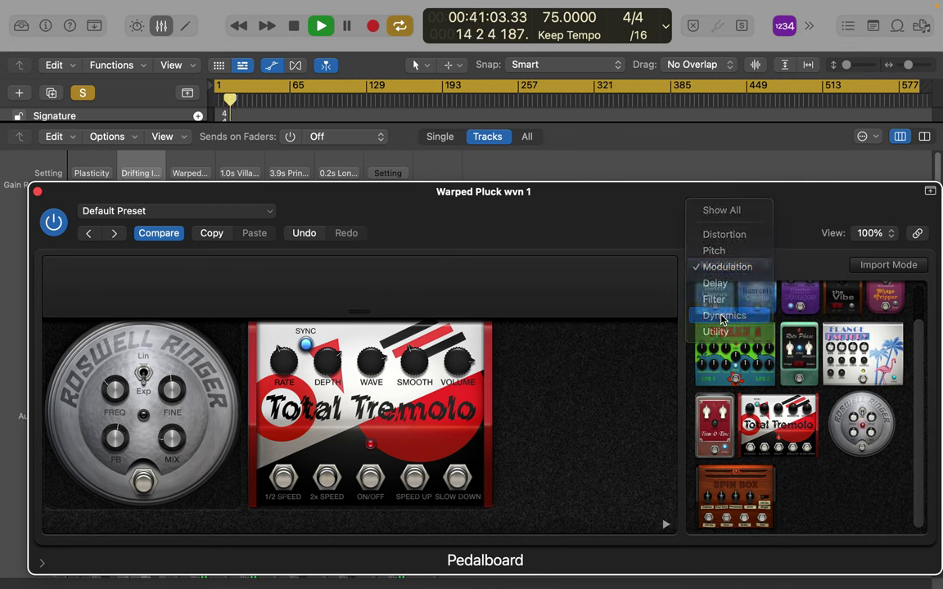
{"action": "left_click", "coordinate": [732, 266]}
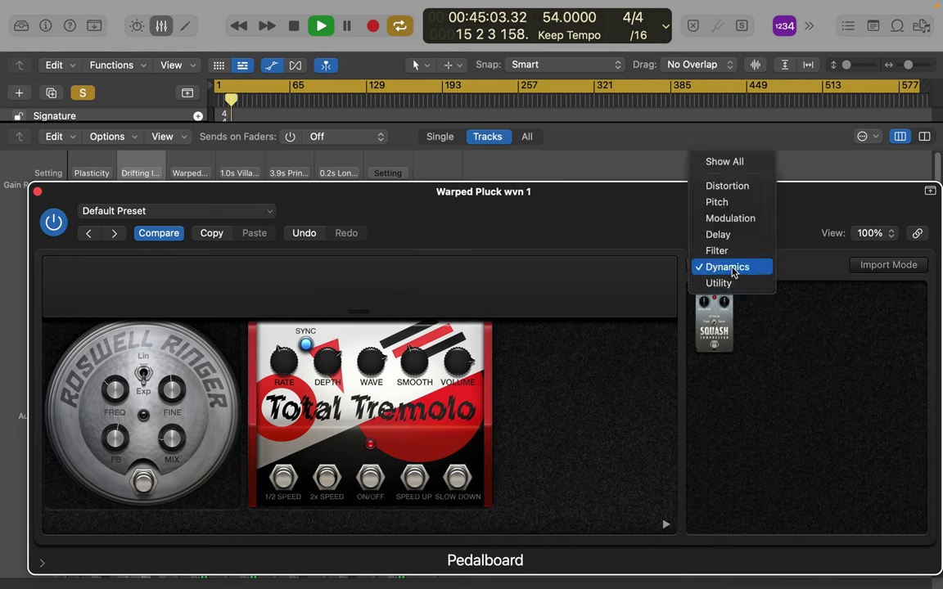
{"action": "left_click", "coordinate": [726, 186]}
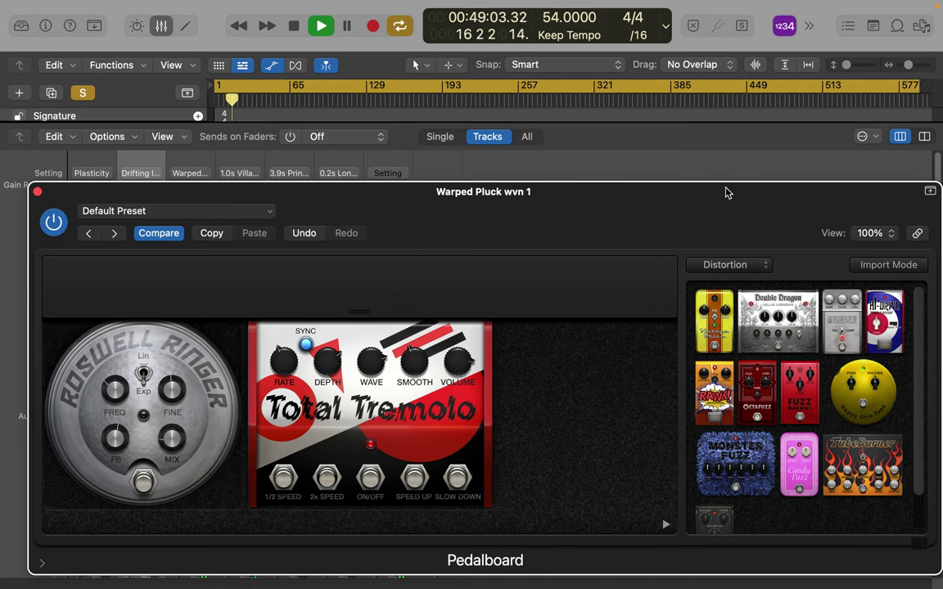
{"action": "left_click", "coordinate": [733, 262]}
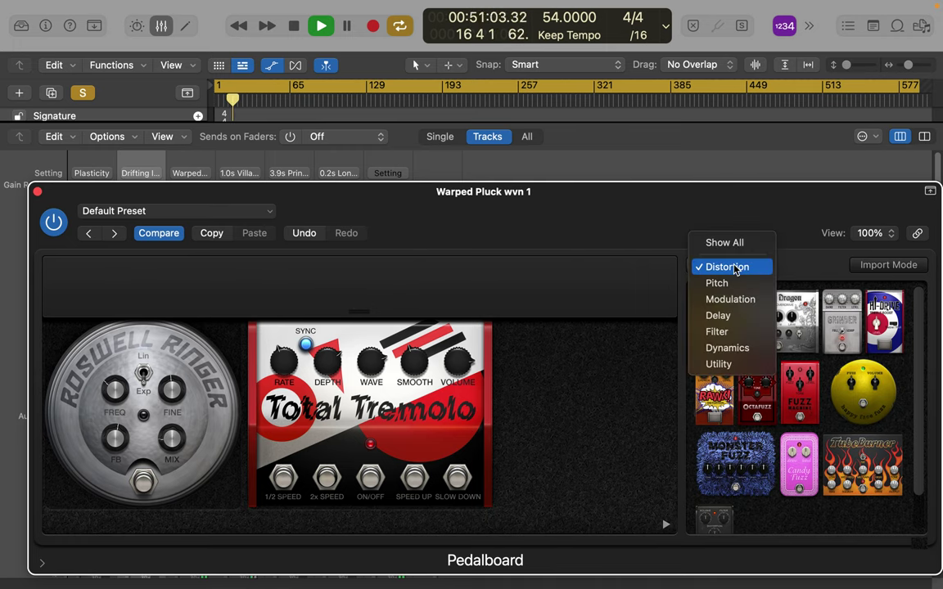
{"action": "left_click", "coordinate": [737, 331]}
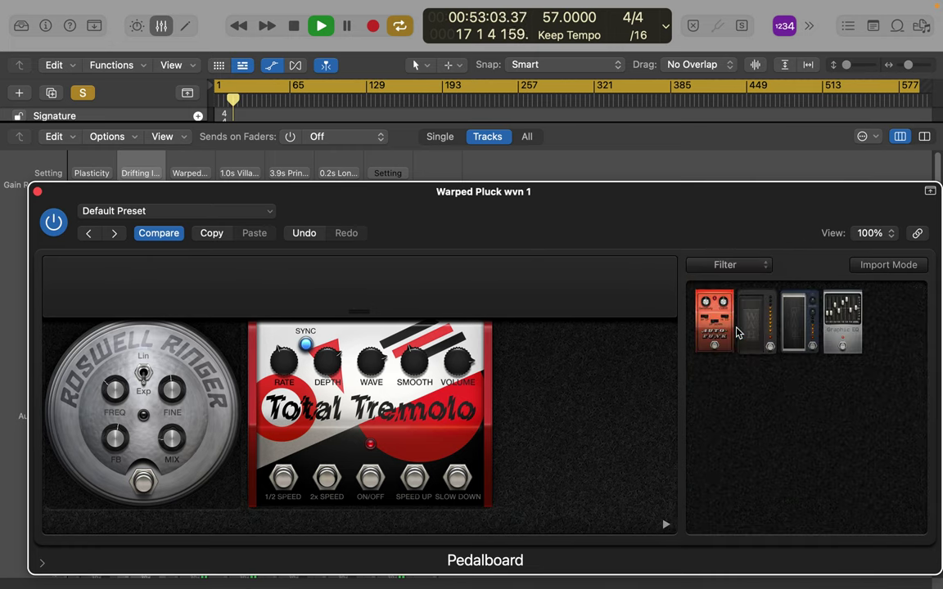
{"action": "left_click_drag", "start_coordinate": [746, 329], "coordinate": [564, 400]}
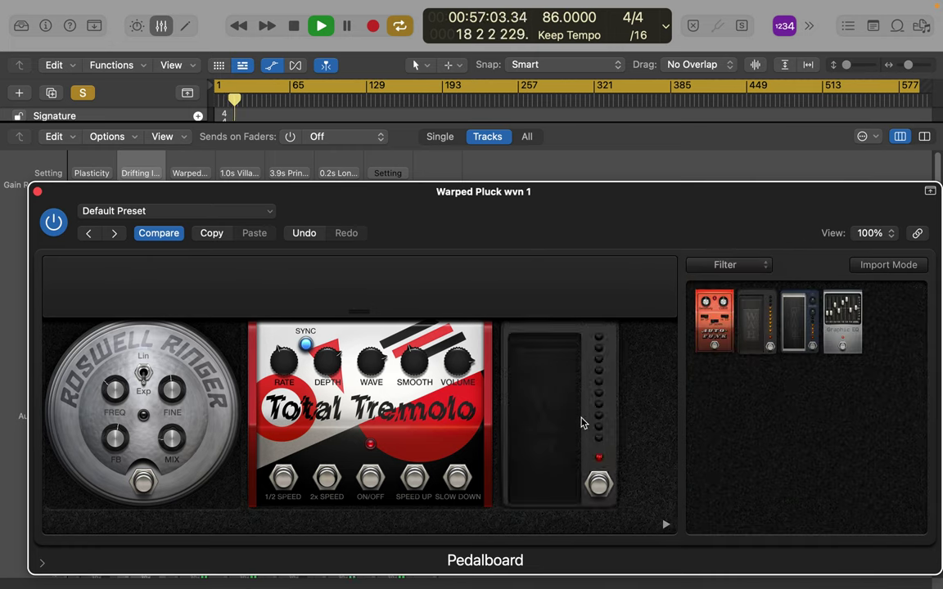
- Try the Classic Wah's treadle at different positions, leaving it slightly above the middle of its range
{"action": "left_click_drag", "start_coordinate": [545, 446], "coordinate": [546, 377]}
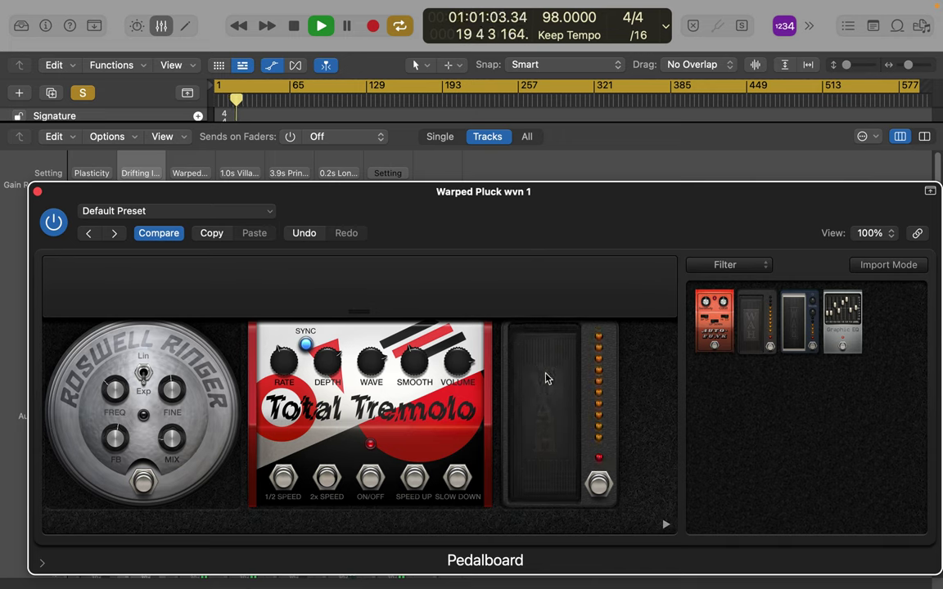
{"action": "left_click_drag", "start_coordinate": [545, 379], "coordinate": [547, 411]}
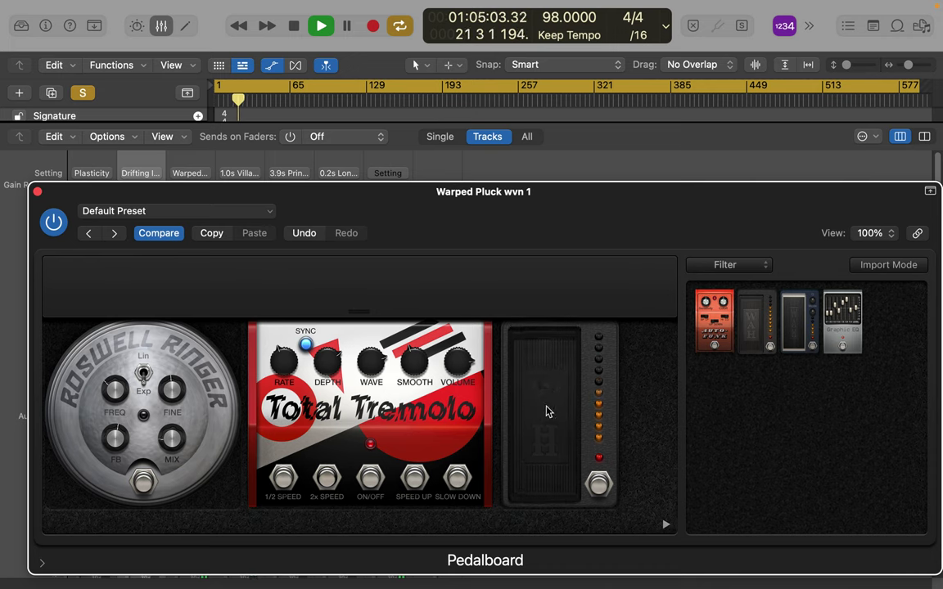
{"action": "mouse_move", "coordinate": [548, 412]}
{"action": "left_mouse_down"}
{"action": "mouse_move", "coordinate": [546, 386]}
{"action": "mouse_move", "coordinate": [552, 448]}
{"action": "mouse_move", "coordinate": [552, 380]}
{"action": "mouse_move", "coordinate": [554, 402]}
{"action": "left_mouse_up"}
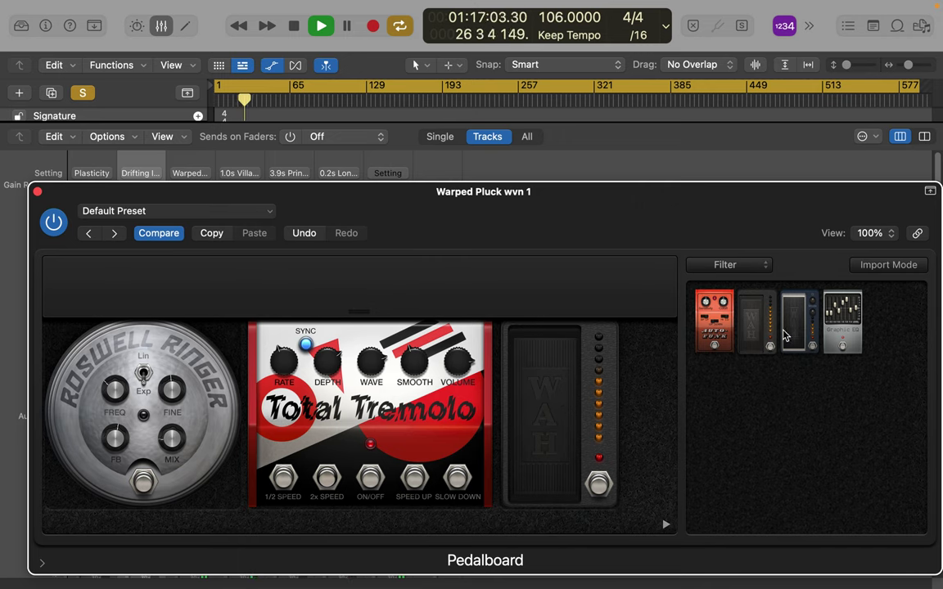
- Add the Modern Wah after the Classic Wah, set its Mode to Retro Wah, and adjust its Q and pedal position
{"action": "left_click_drag", "start_coordinate": [784, 335], "coordinate": [638, 412]}
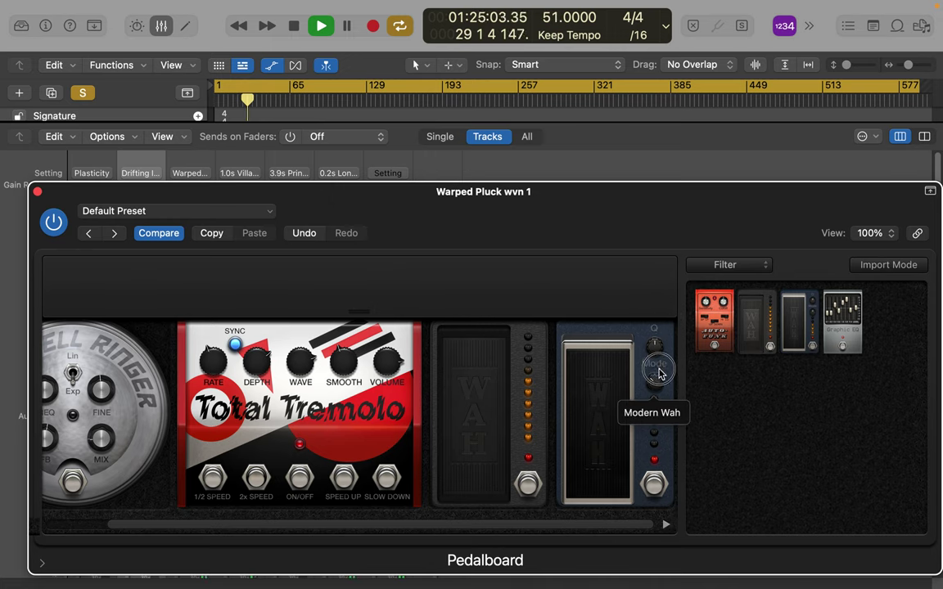
{"action": "left_click_drag", "start_coordinate": [654, 352], "coordinate": [653, 329]}
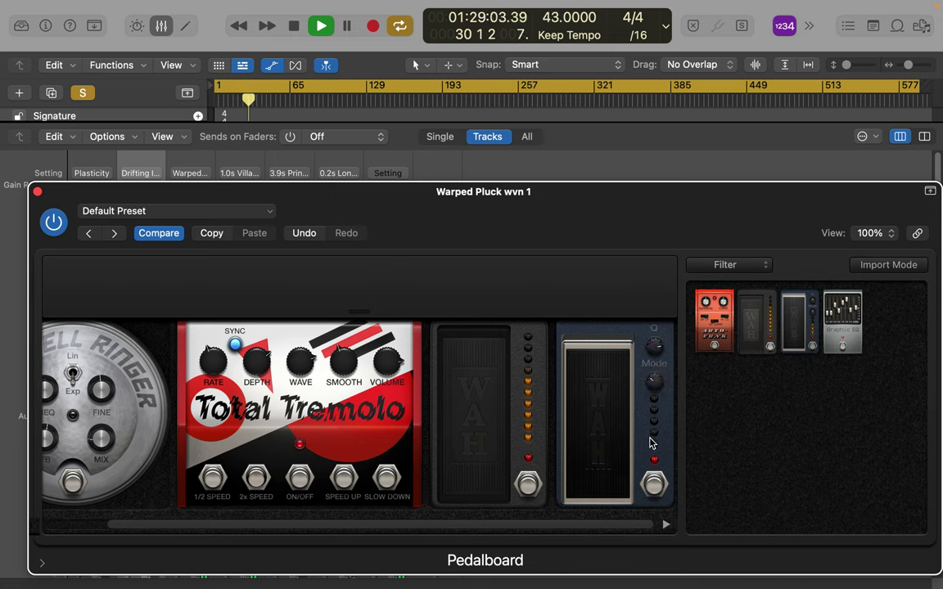
{"action": "mouse_move", "coordinate": [602, 462]}
{"action": "left_mouse_down"}
{"action": "mouse_move", "coordinate": [602, 428]}
{"action": "mouse_move", "coordinate": [603, 454]}
{"action": "left_mouse_up"}
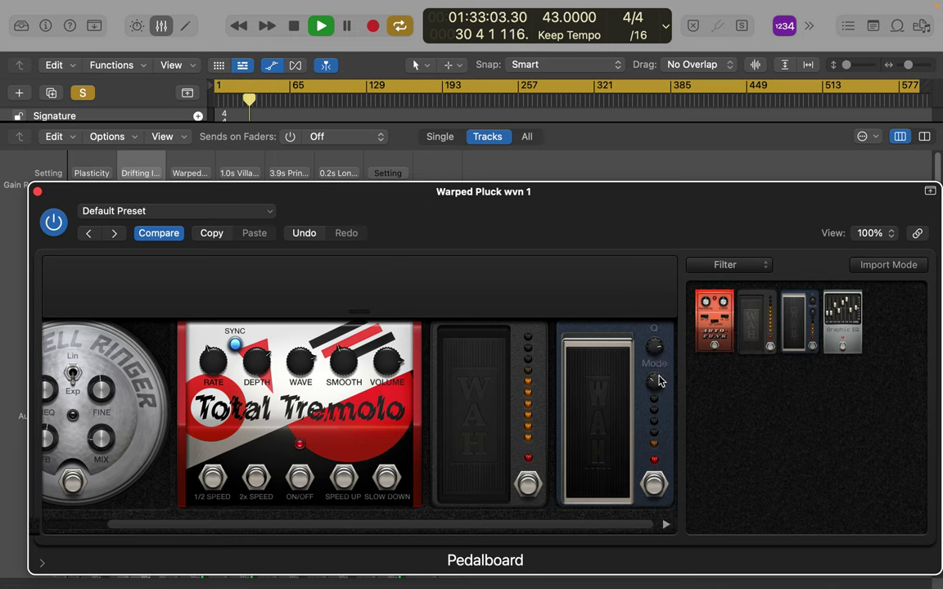
{"action": "left_click_drag", "start_coordinate": [656, 381], "coordinate": [656, 390]}
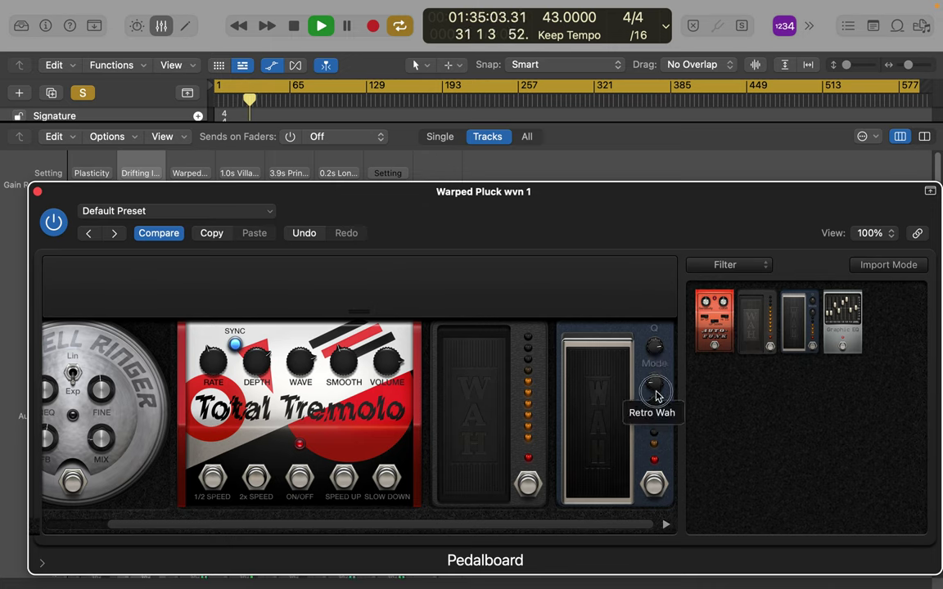
{"action": "mouse_move", "coordinate": [604, 431]}
{"action": "left_mouse_down"}
{"action": "mouse_move", "coordinate": [606, 385]}
{"action": "mouse_move", "coordinate": [609, 438]}
{"action": "mouse_move", "coordinate": [608, 401]}
{"action": "mouse_move", "coordinate": [609, 416]}
{"action": "left_mouse_up"}
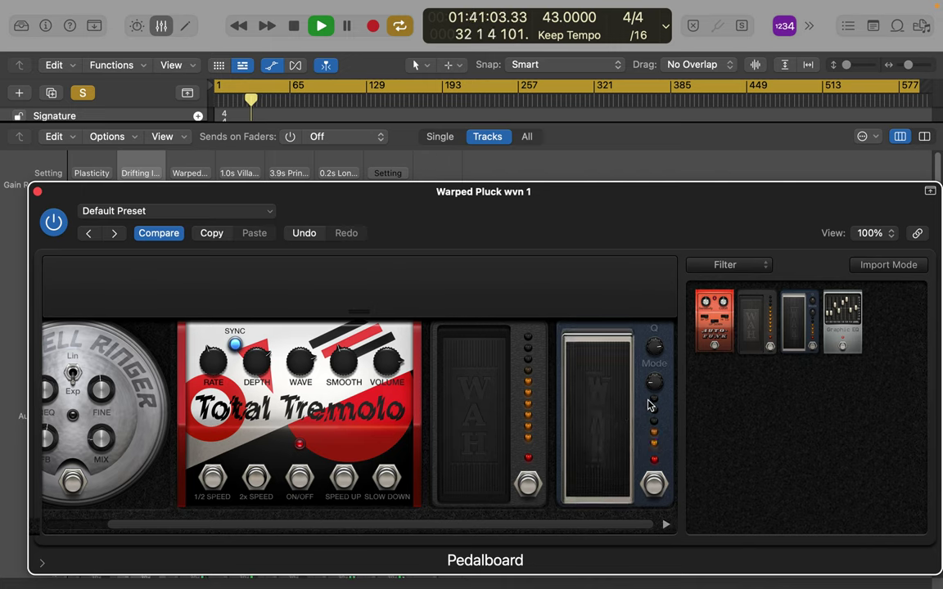
- Fine-tune the Modern Wah's Q and pedal position with Mode at Opto Wah 2, and readjust the Classic Wah's treadle
{"action": "left_click_drag", "start_coordinate": [655, 357], "coordinate": [672, 459]}
{"action": "left_click_drag", "start_coordinate": [576, 465], "coordinate": [592, 480]}
{"action": "left_click_drag", "start_coordinate": [653, 358], "coordinate": [653, 245]}
{"action": "mouse_move", "coordinate": [606, 431]}
{"action": "left_mouse_down"}
{"action": "mouse_move", "coordinate": [608, 395]}
{"action": "mouse_move", "coordinate": [608, 428]}
{"action": "left_mouse_up"}
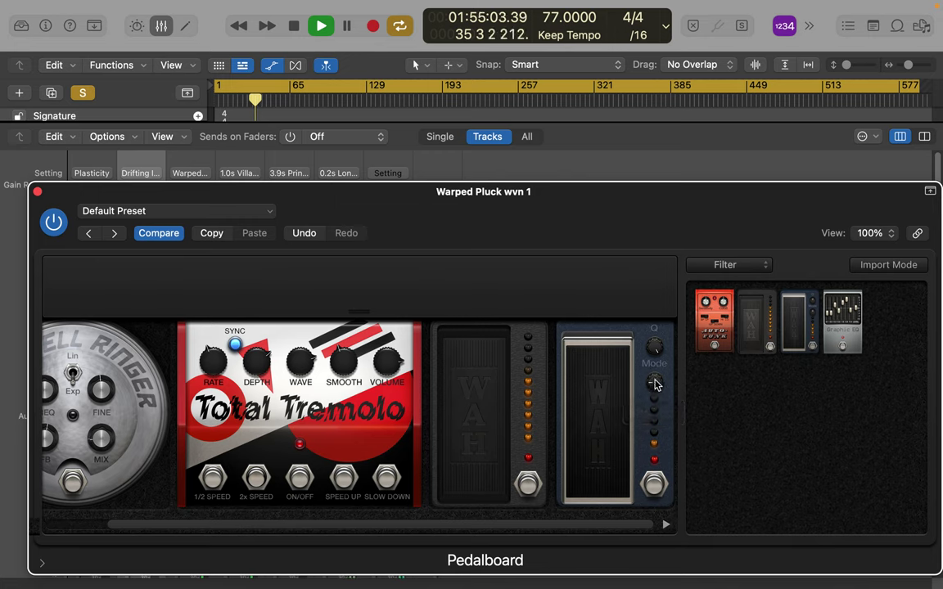
{"action": "mouse_move", "coordinate": [656, 384]}
{"action": "left_mouse_down"}
{"action": "mouse_move", "coordinate": [658, 397]}
{"action": "mouse_move", "coordinate": [656, 385]}
{"action": "left_mouse_up"}
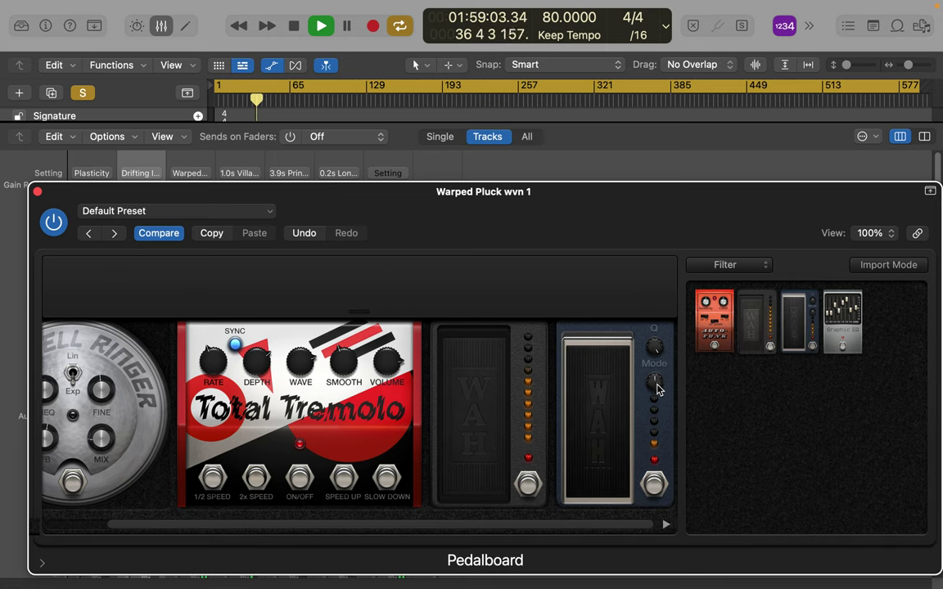
{"action": "left_click_drag", "start_coordinate": [656, 391], "coordinate": [657, 379]}
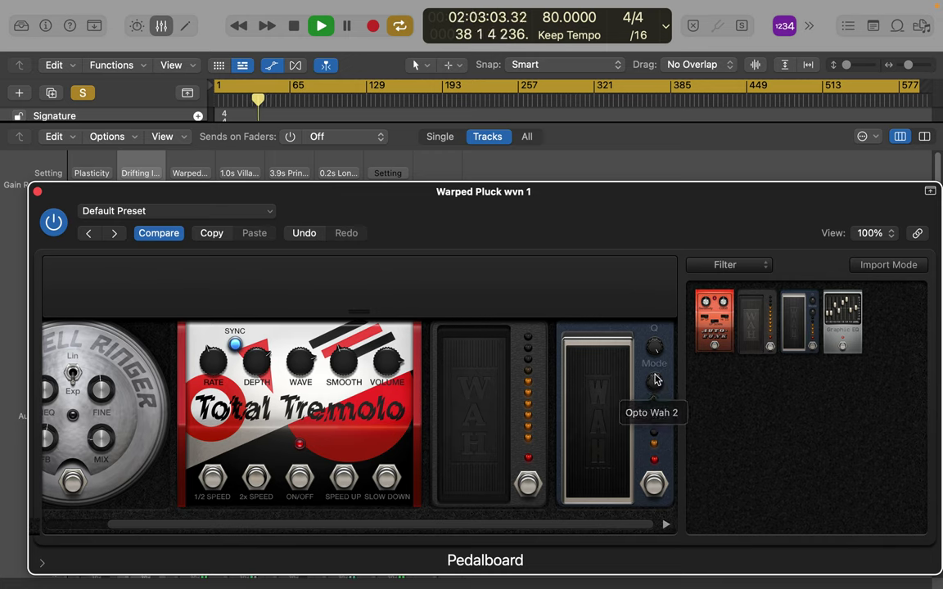
{"action": "left_click_drag", "start_coordinate": [606, 431], "coordinate": [602, 457]}
{"action": "left_click_drag", "start_coordinate": [479, 435], "coordinate": [497, 448]}
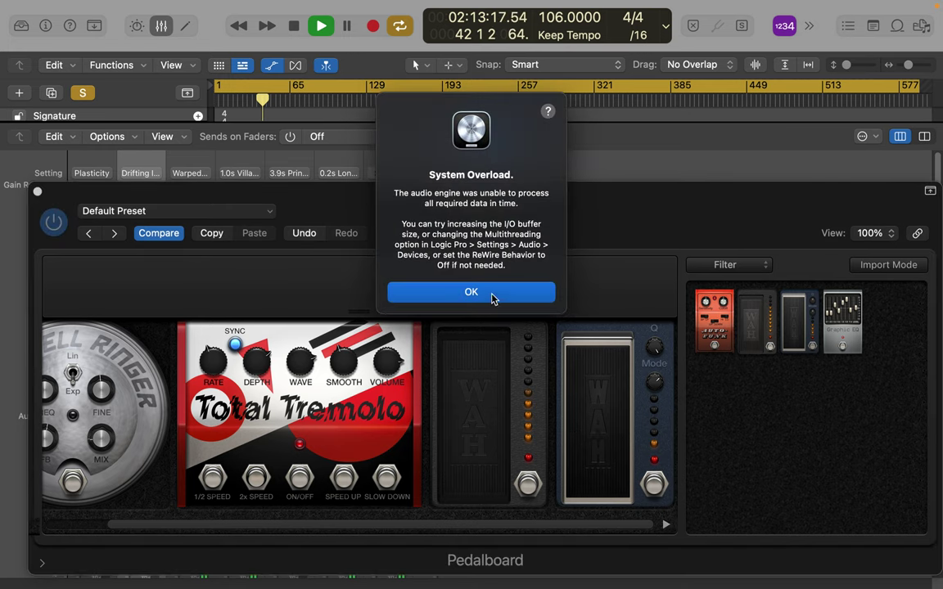
- Dismiss the system alert, save the Pedalboard setting as "ring wah 1 wvn 1", and close the plug-in window
{"action": "left_click", "coordinate": [472, 292]}
{"action": "left_click", "coordinate": [263, 215]}
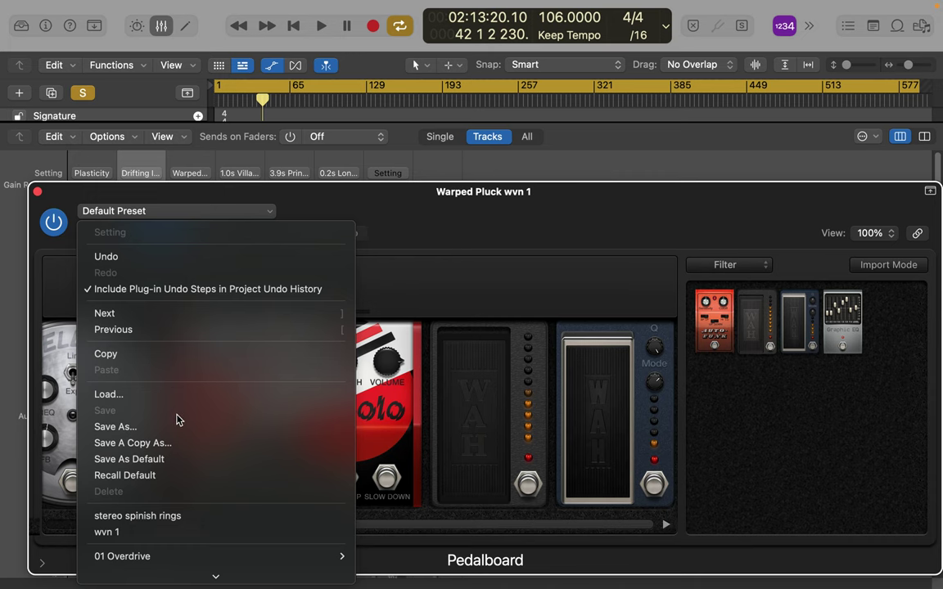
{"action": "left_click", "coordinate": [178, 426]}
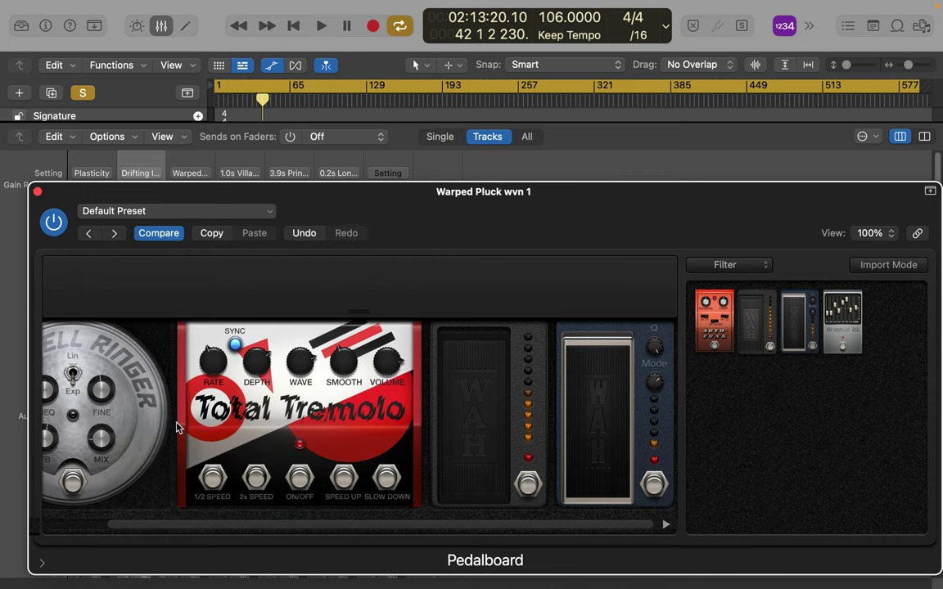
{"action": "type", "text": "ri"}
{"action": "type", "text": "ngwha"}
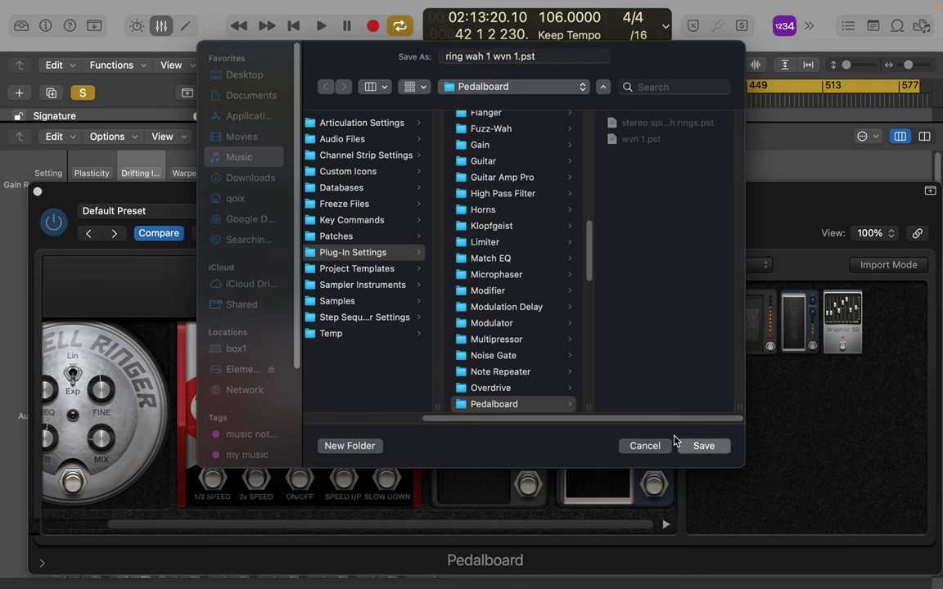
{"action": "key", "text": "Return"}
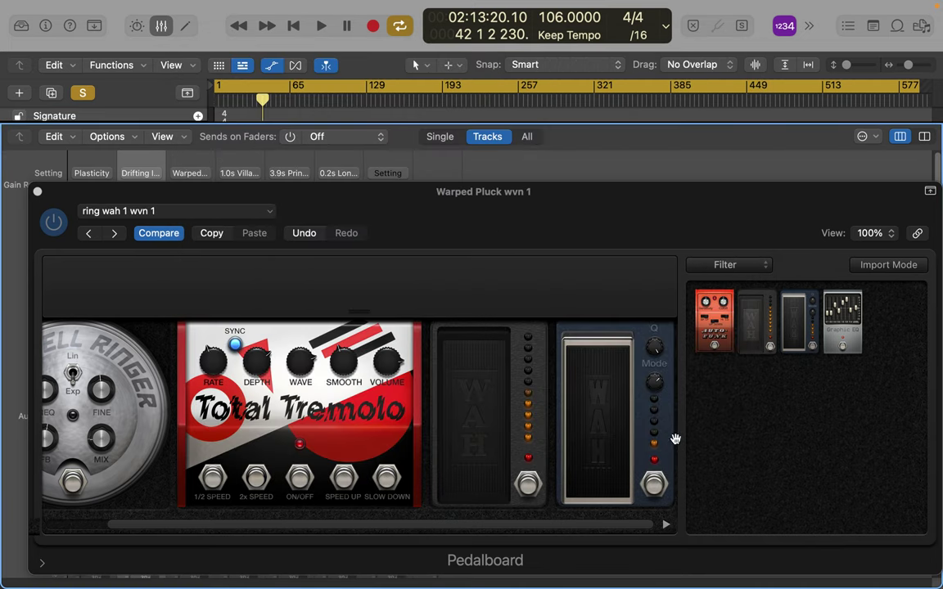
{"action": "left_click", "coordinate": [37, 191]}
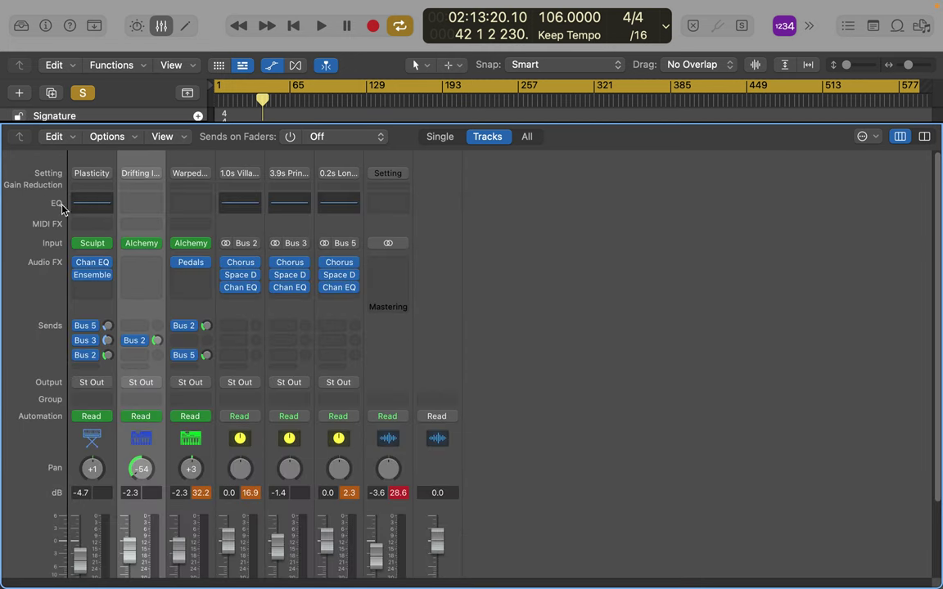
- Show all three Koto tracks together in the Score editor and play the project from the start
{"action": "left_click", "coordinate": [186, 26]}
{"action": "left_click", "coordinate": [328, 136]}
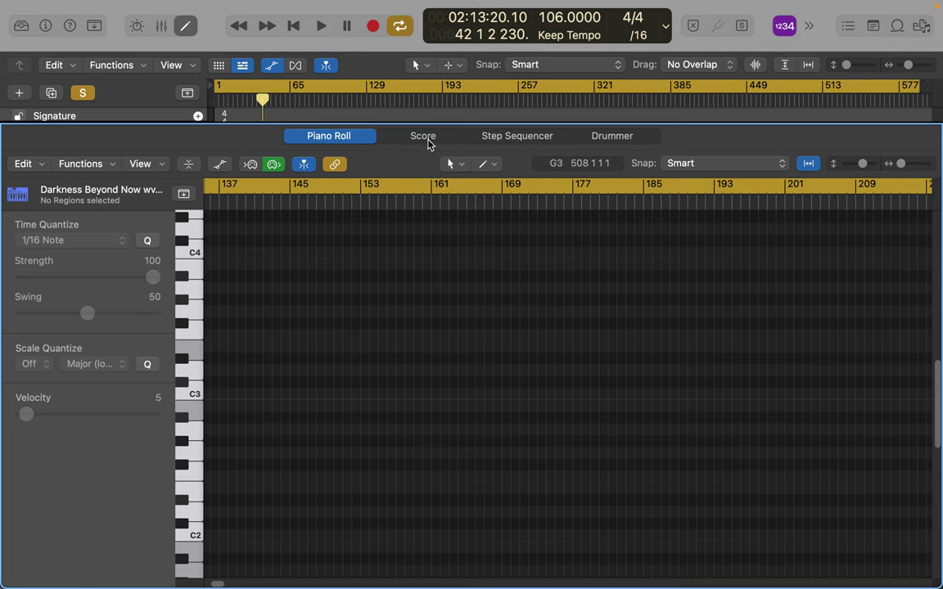
{"action": "left_click", "coordinate": [424, 137]}
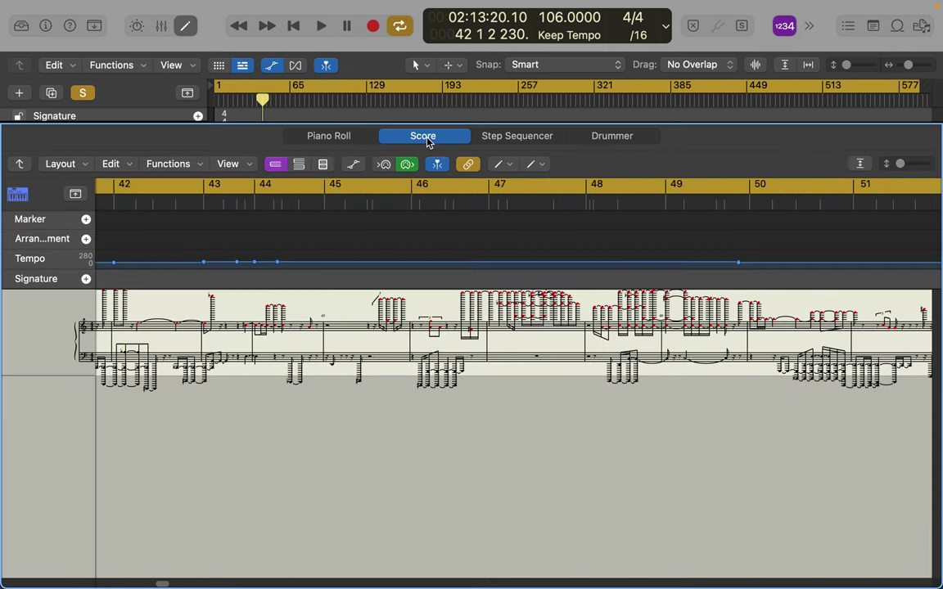
{"action": "left_click", "coordinate": [19, 165]}
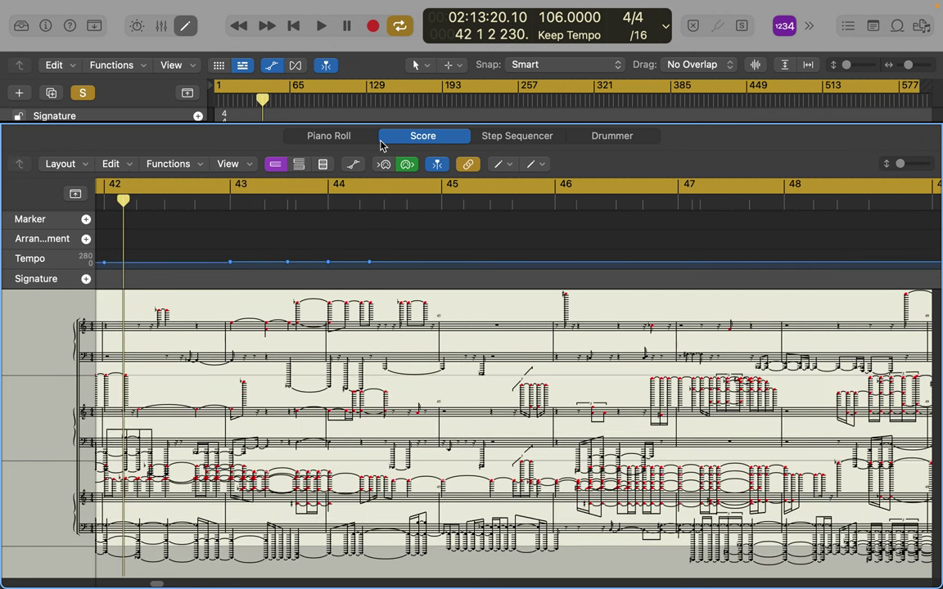
{"action": "key", "text": "Return"}
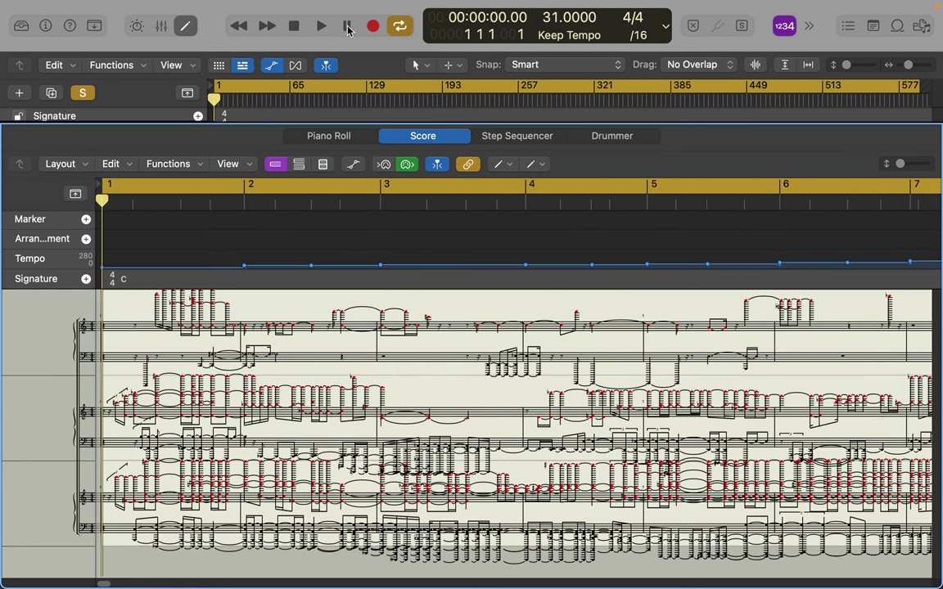
{"action": "left_click", "coordinate": [321, 29]}
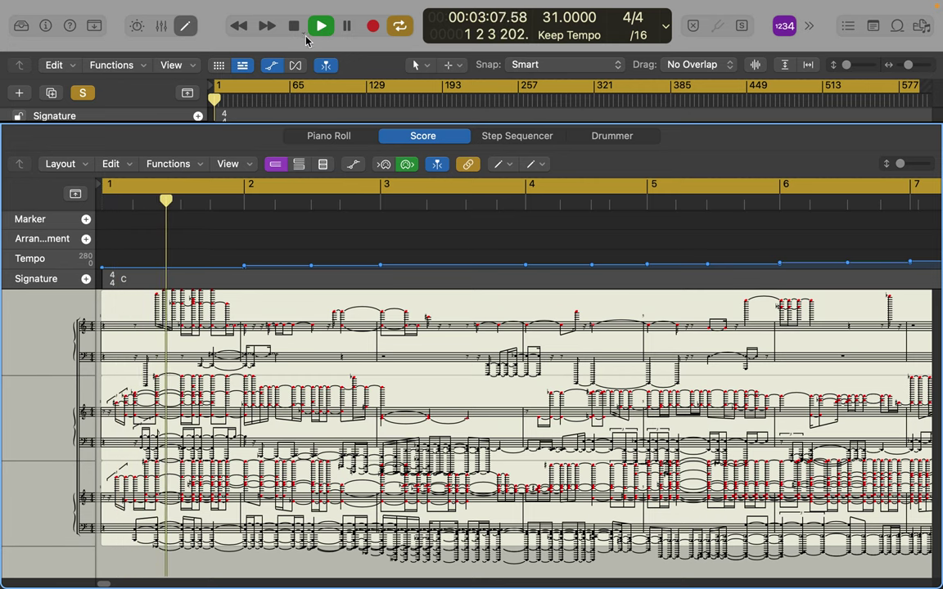
- Turn off solo, close the Score editor, and display the Classic Wah's Pedal Position automation on Warped Pluck wvn 1
{"action": "left_click", "coordinate": [82, 92]}
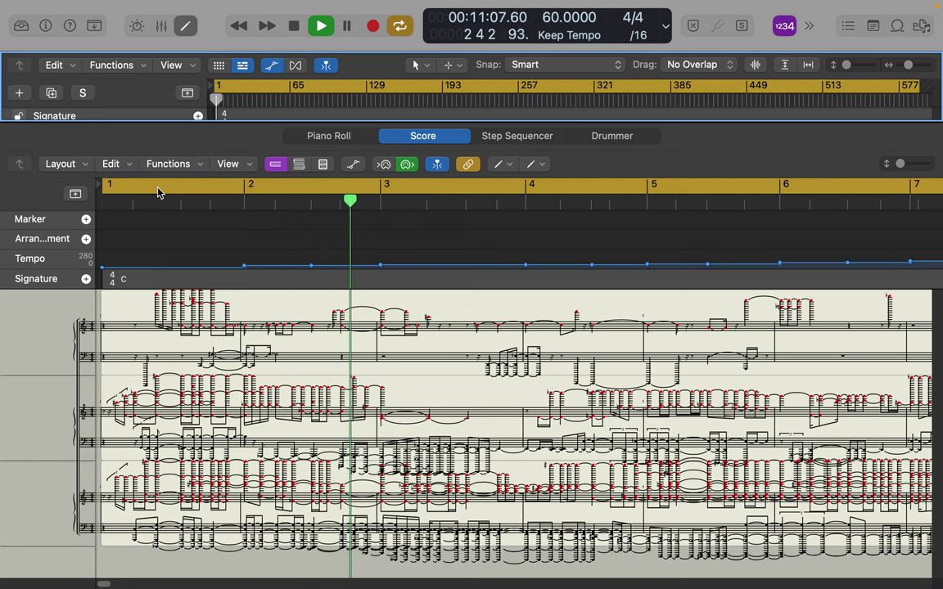
{"action": "left_click", "coordinate": [184, 26]}
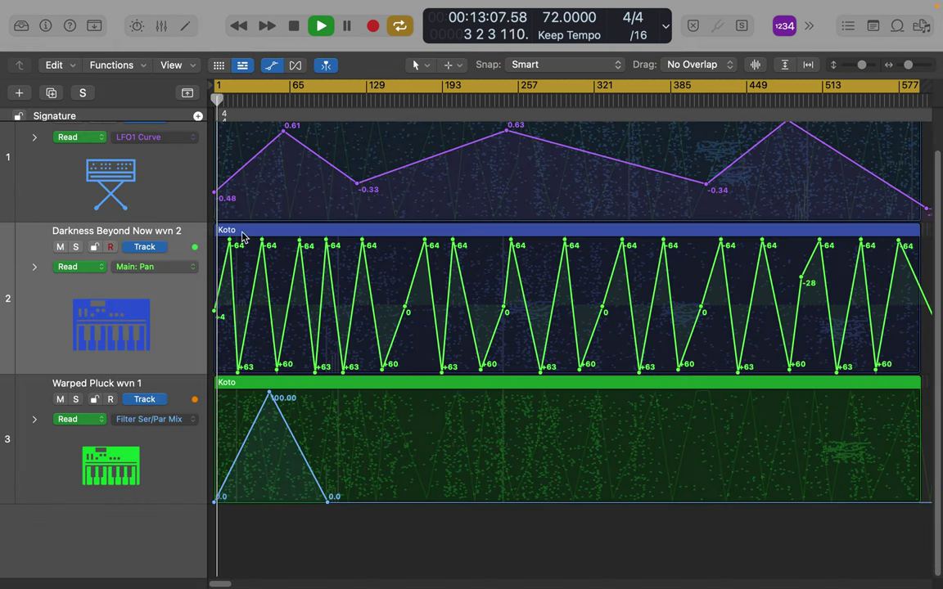
{"action": "left_click", "coordinate": [185, 422]}
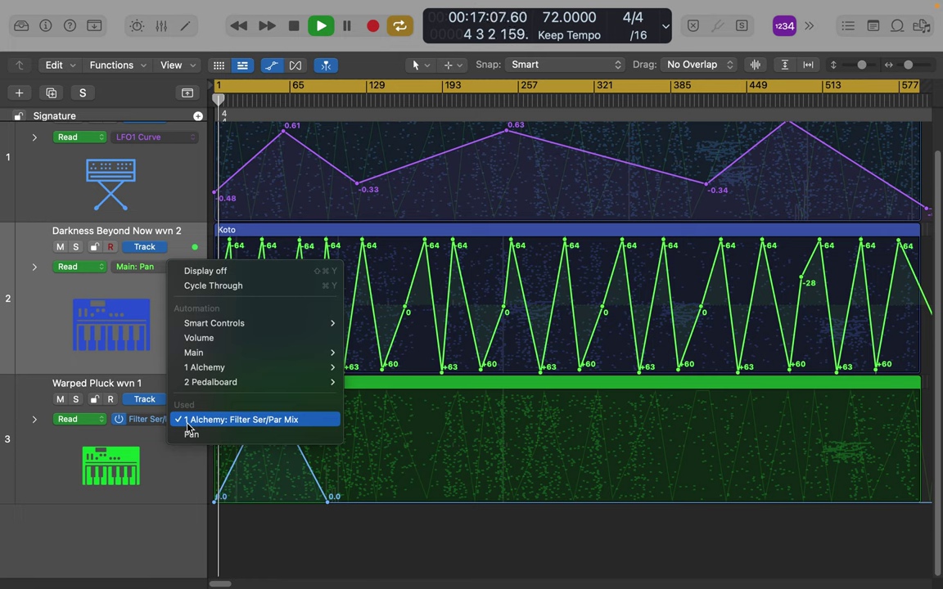
{"action": "mouse_move", "coordinate": [209, 382]}
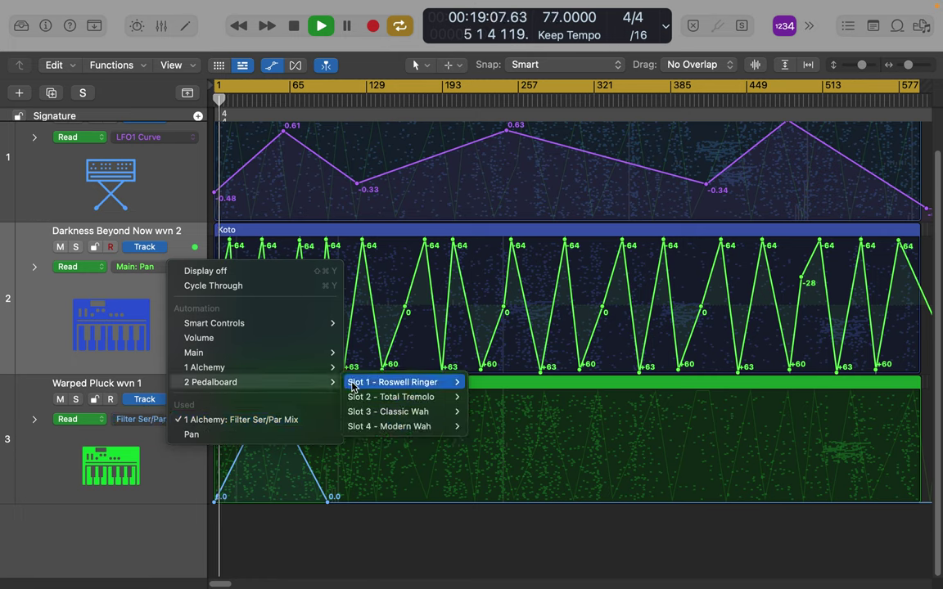
{"action": "mouse_move", "coordinate": [381, 390]}
{"action": "mouse_move", "coordinate": [394, 412]}
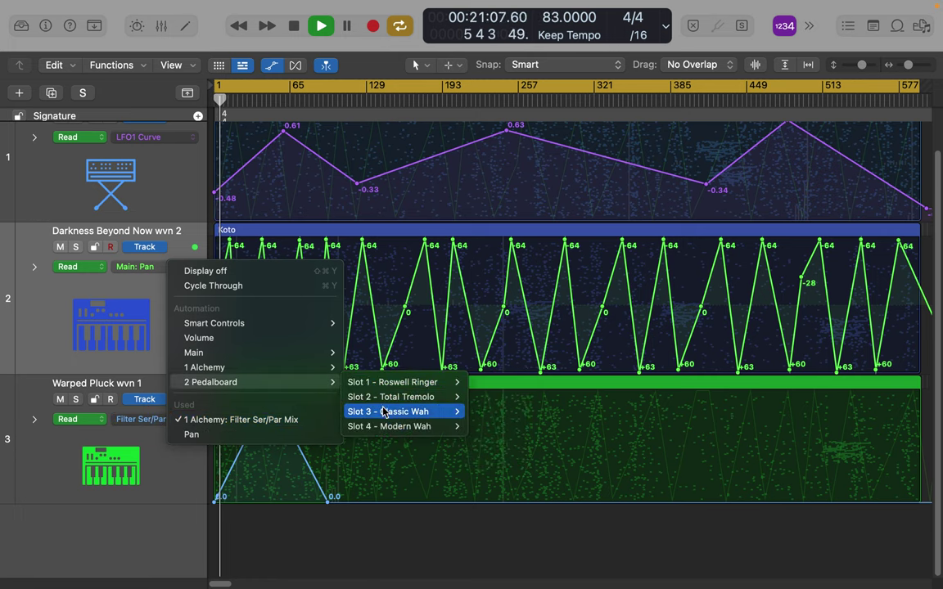
{"action": "left_click", "coordinate": [501, 412]}
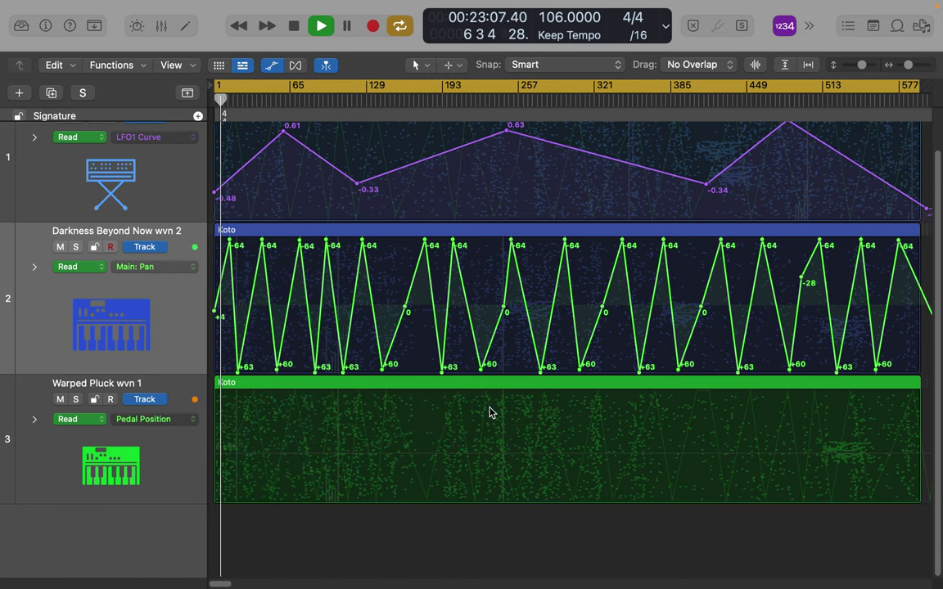
- Draw the Classic Wah's Pedal Position curve on Warped Pluck wvn 1 through 0.728, 0.586, 0.764, 0.484 and 0.764, descending to a final point past the region's end
{"action": "left_click", "coordinate": [294, 421]}
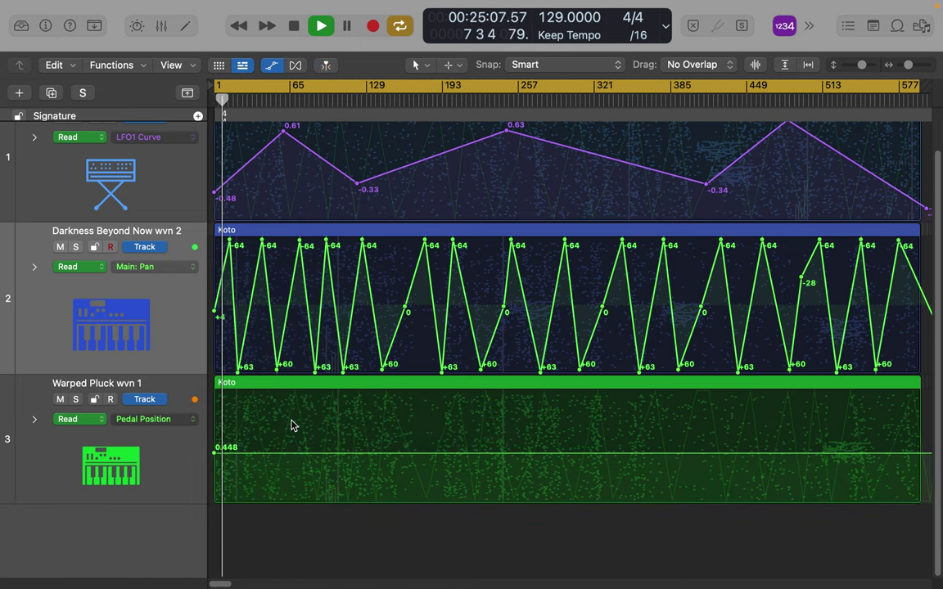
{"action": "left_click", "coordinate": [292, 420]}
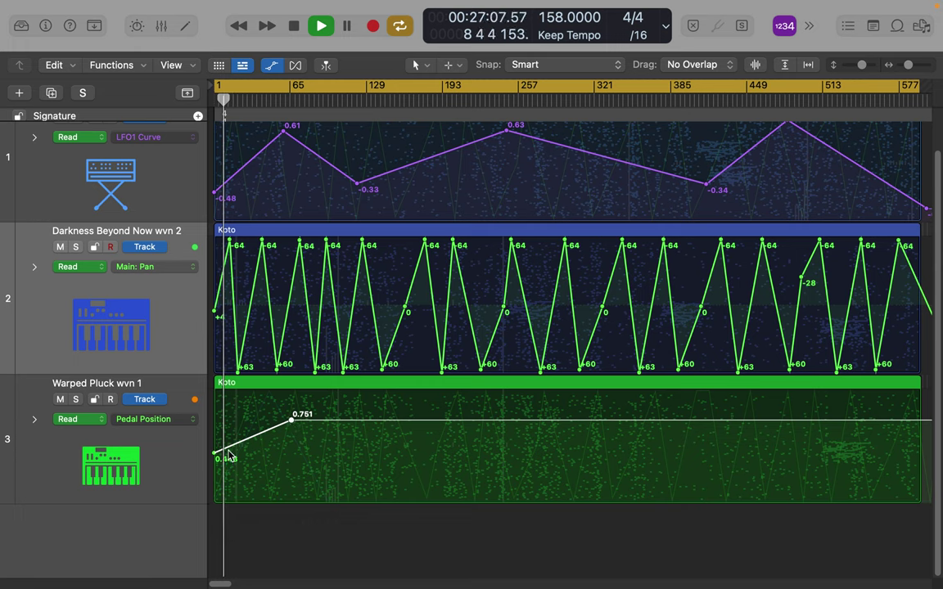
{"action": "left_click_drag", "start_coordinate": [215, 453], "coordinate": [215, 423]}
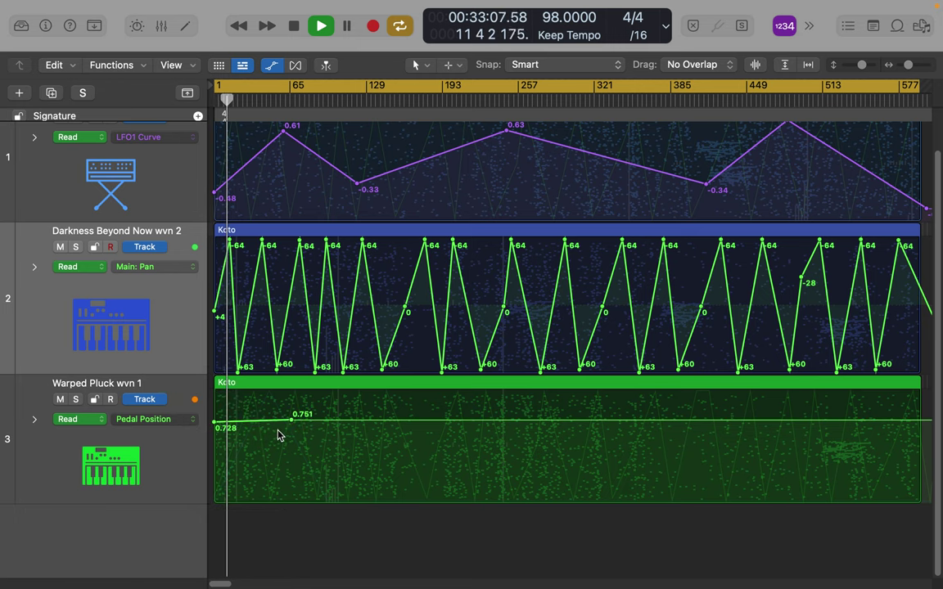
{"action": "left_click_drag", "start_coordinate": [293, 422], "coordinate": [294, 445]}
{"action": "left_click", "coordinate": [369, 419]}
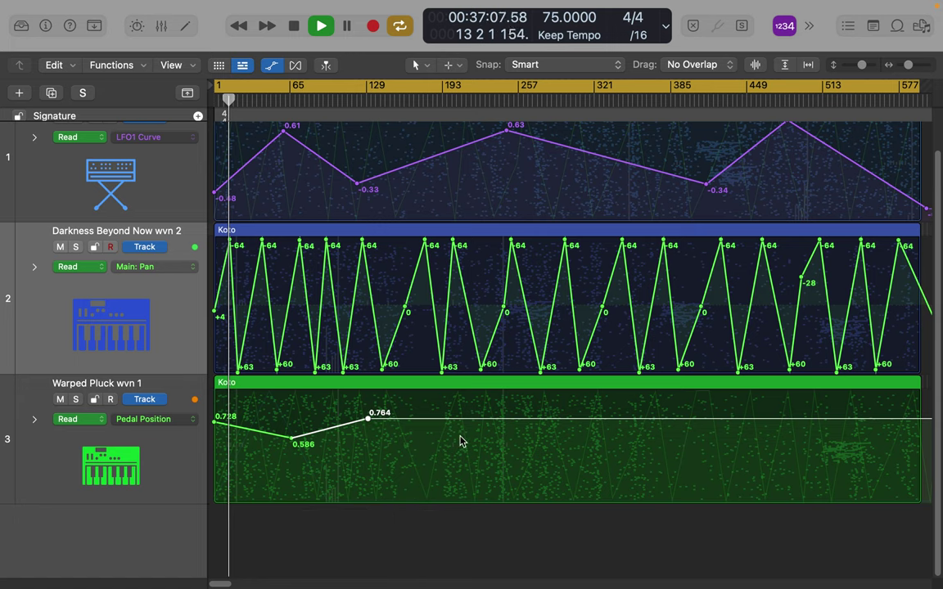
{"action": "left_click", "coordinate": [580, 449]}
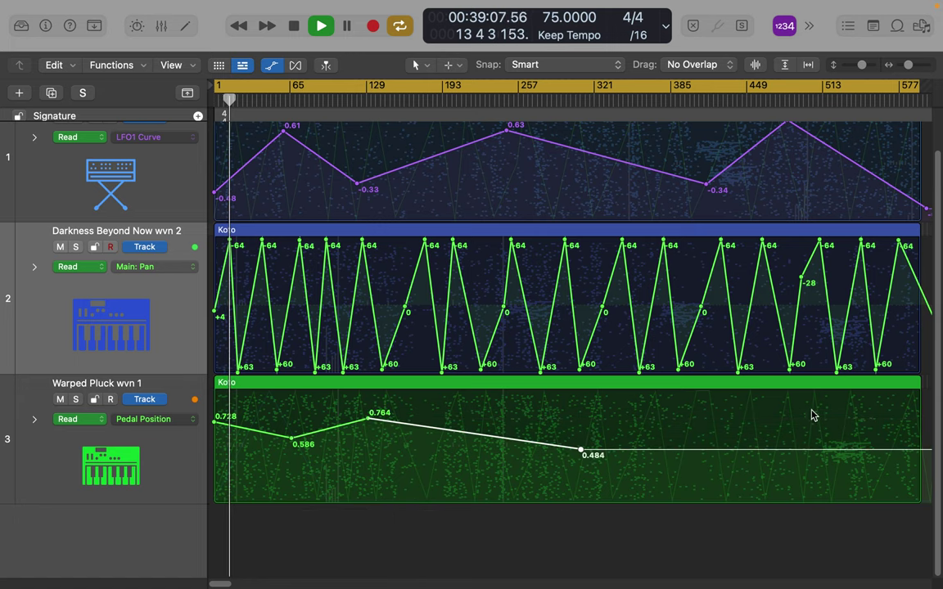
{"action": "left_click", "coordinate": [842, 418]}
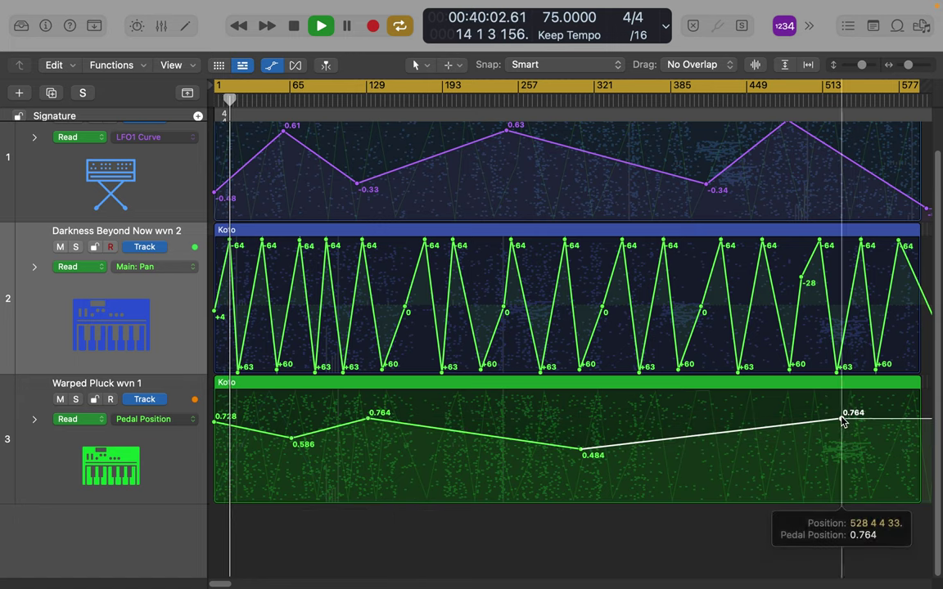
{"action": "left_click", "coordinate": [932, 443]}
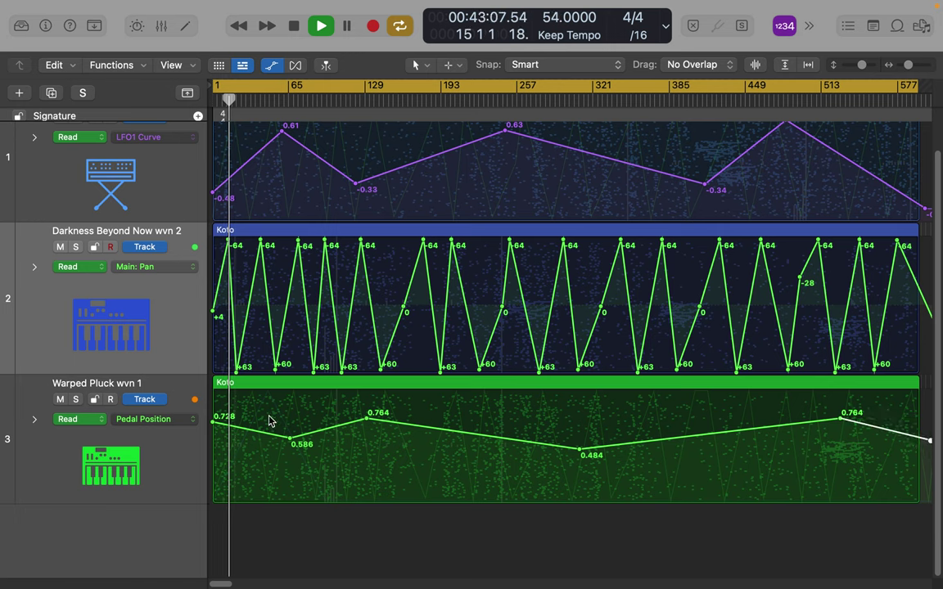
- Display the Slot 4 Modern Wah's Pedal Position automation on Warped Pluck wvn 1 and draw its opening from 0.261 down to 0.000 at bar 45
{"action": "left_click", "coordinate": [178, 421]}
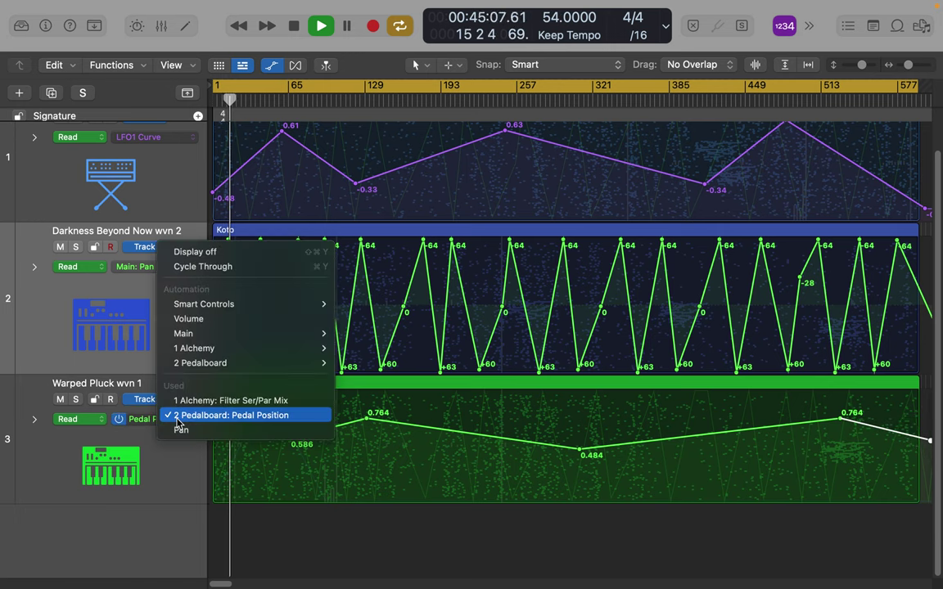
{"action": "mouse_move", "coordinate": [200, 364]}
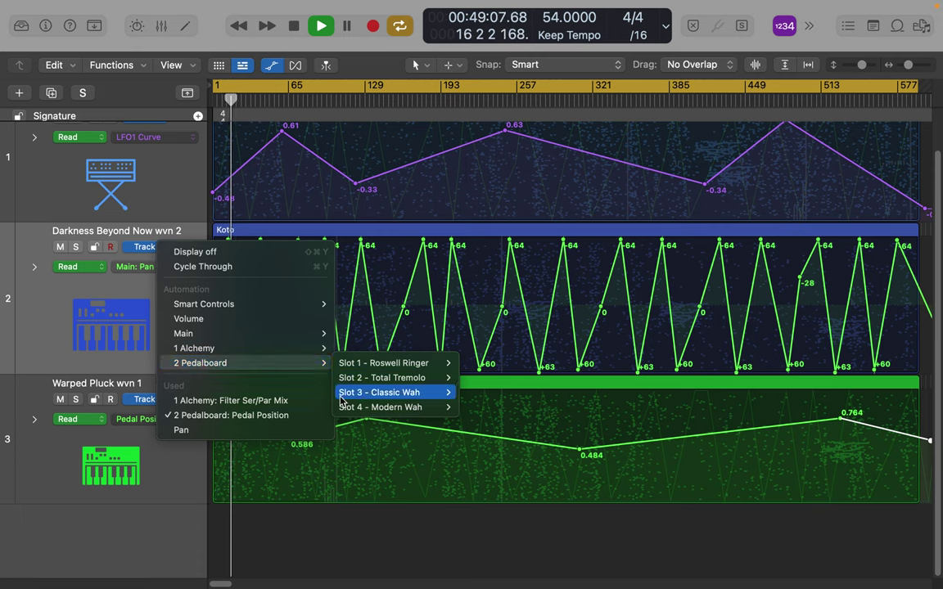
{"action": "mouse_move", "coordinate": [365, 408]}
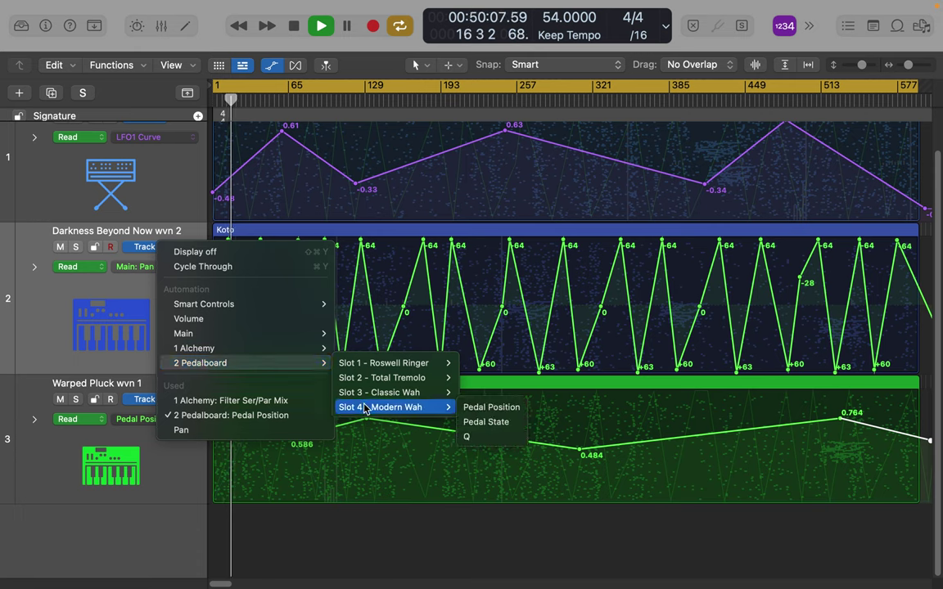
{"action": "left_click", "coordinate": [476, 407]}
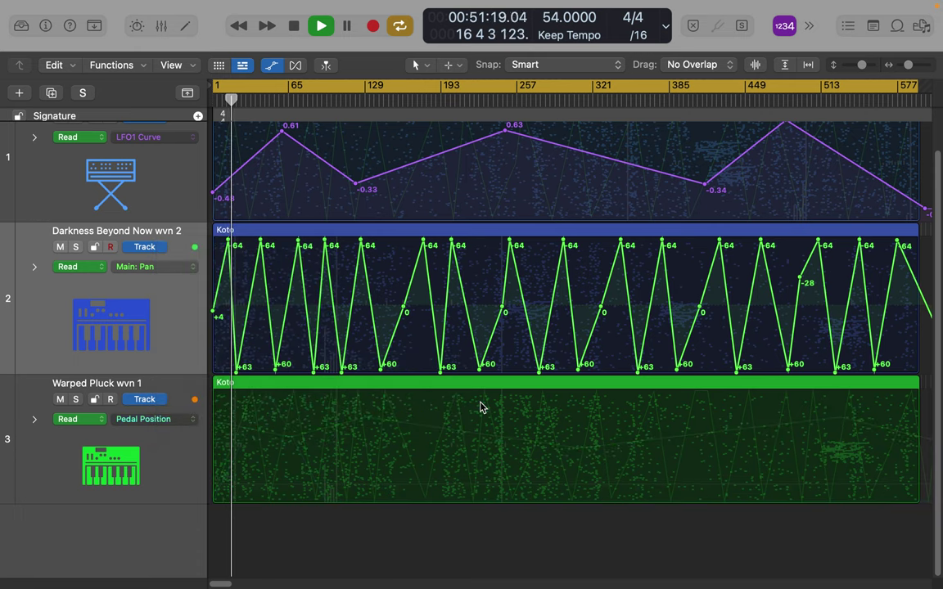
{"action": "left_click", "coordinate": [221, 443]}
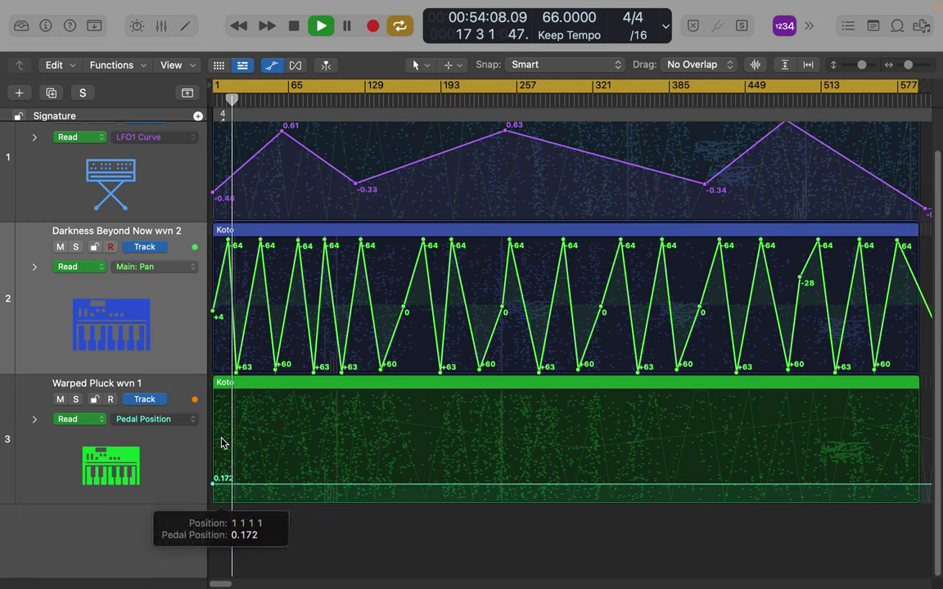
{"action": "left_click", "coordinate": [265, 449]}
{"action": "left_click_drag", "start_coordinate": [268, 449], "coordinate": [276, 480]}
{"action": "left_click", "coordinate": [471, 293]}
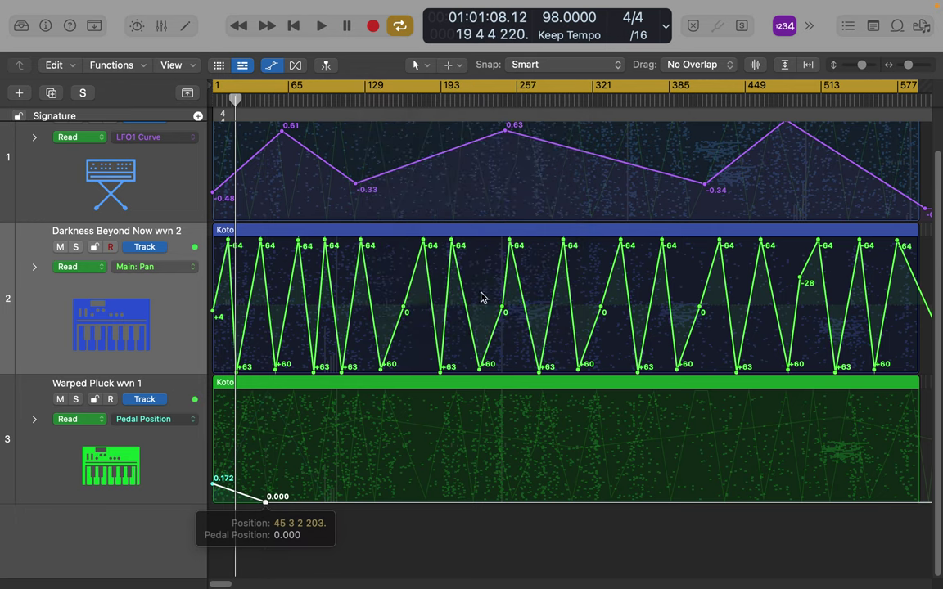
{"action": "left_click", "coordinate": [266, 501]}
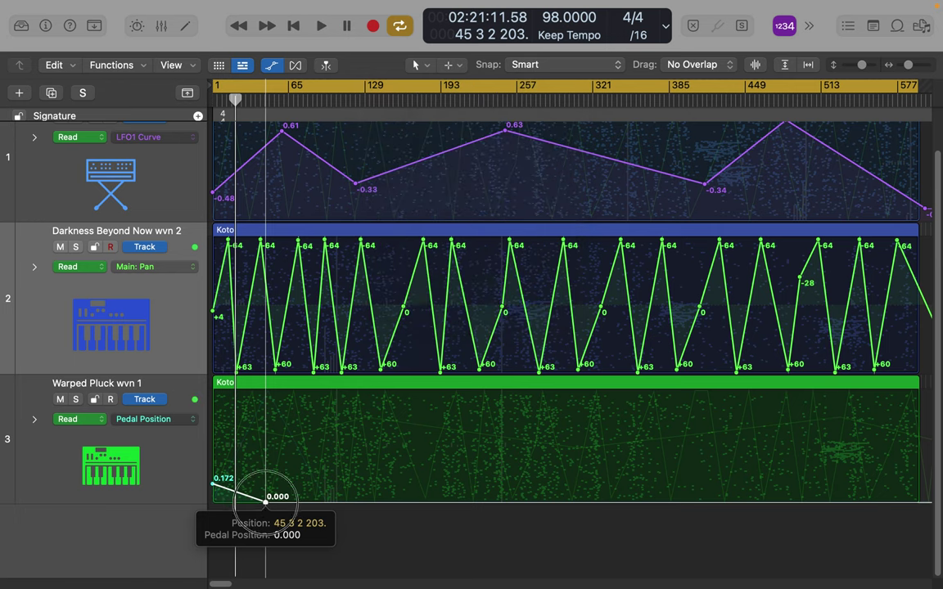
{"action": "left_click_drag", "start_coordinate": [214, 486], "coordinate": [213, 468]}
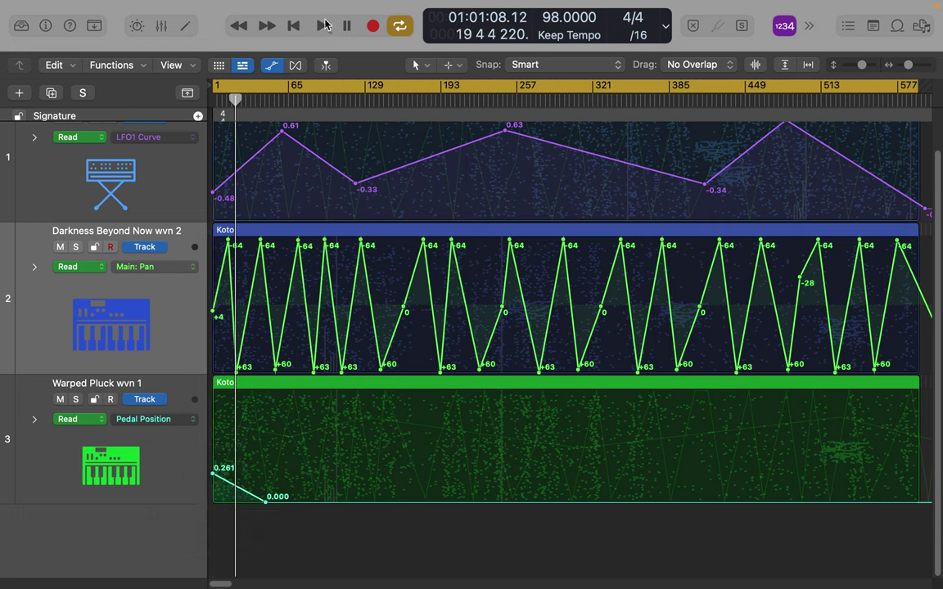
- With the project playing, extend the Modern Wah curve with points at 0.337, 0.095 and 0.375, and lower its final point near the floor
{"action": "left_click", "coordinate": [322, 25]}
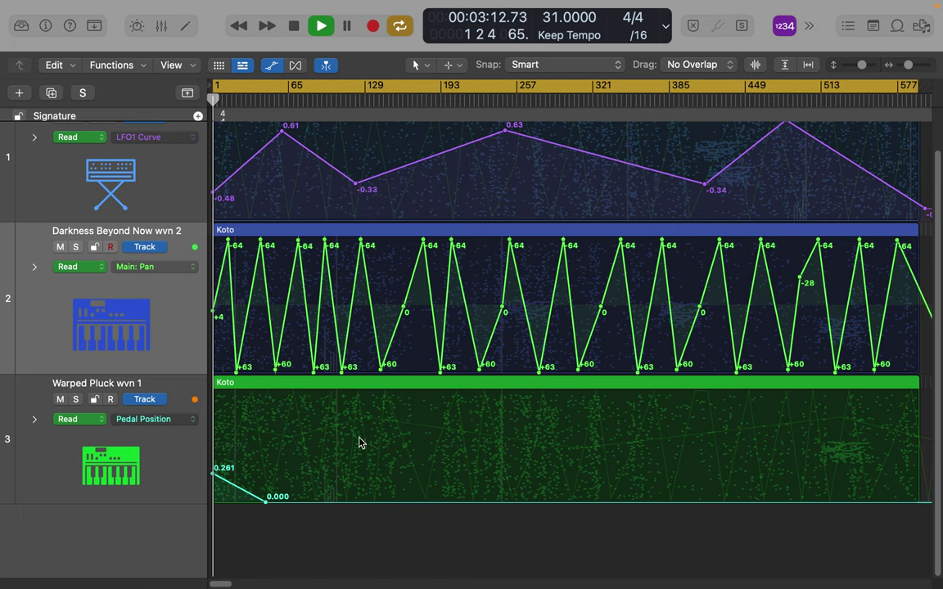
{"action": "left_click", "coordinate": [368, 468]}
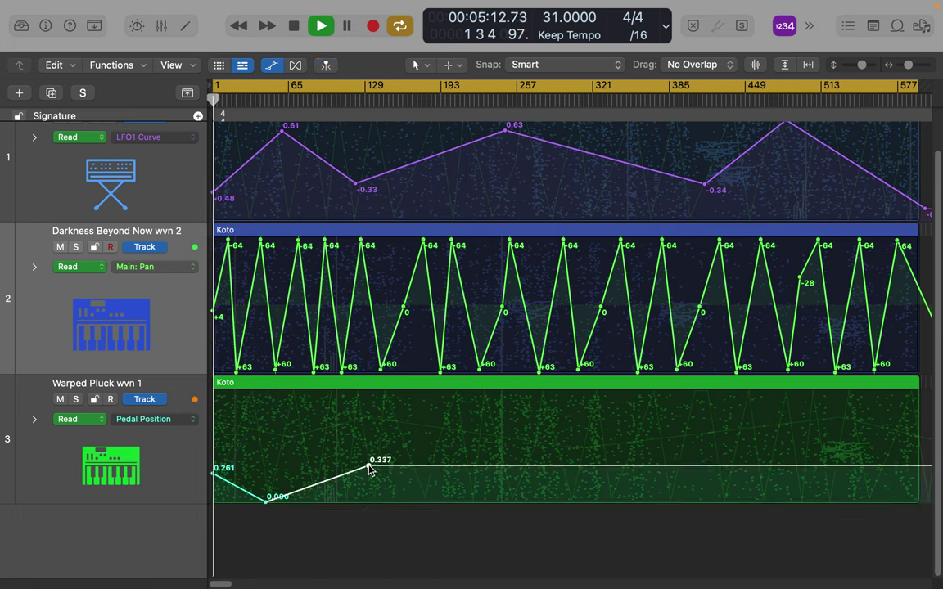
{"action": "left_click", "coordinate": [582, 498]}
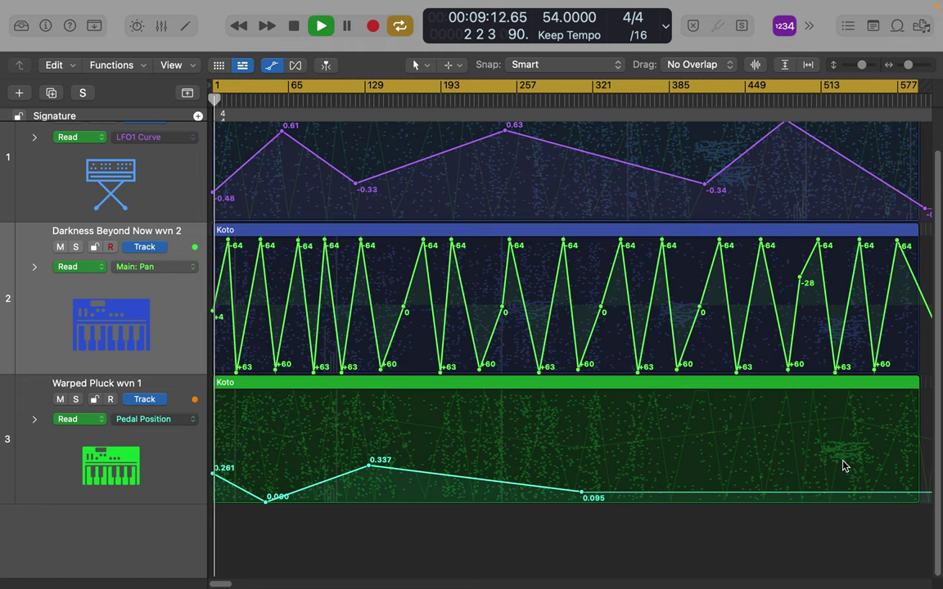
{"action": "left_click", "coordinate": [844, 464]}
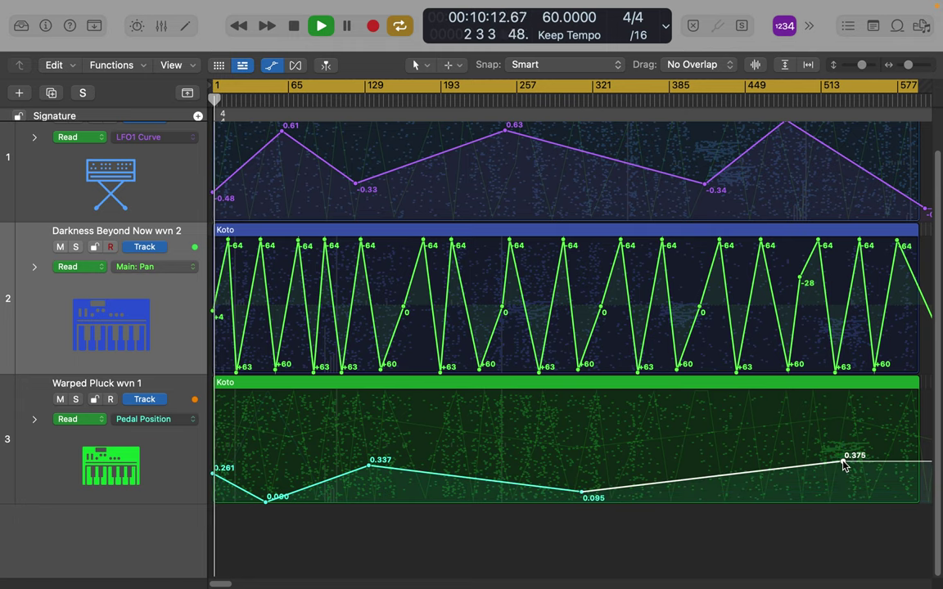
{"action": "left_click", "coordinate": [924, 479]}
{"action": "scroll", "coordinate": [924, 483], "scroll_direction": "up", "scroll_amount": 2}
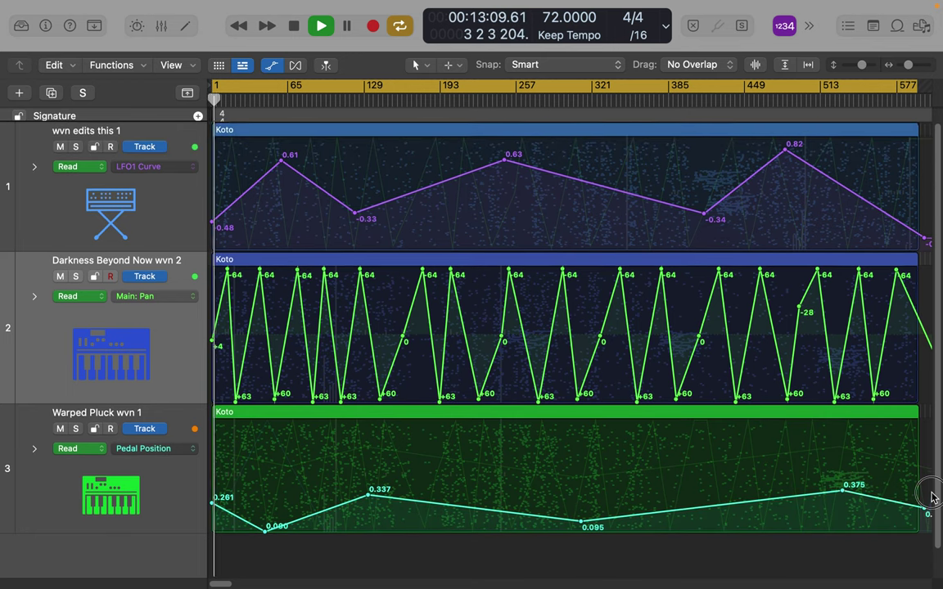
{"action": "left_click_drag", "start_coordinate": [926, 508], "coordinate": [918, 528]}
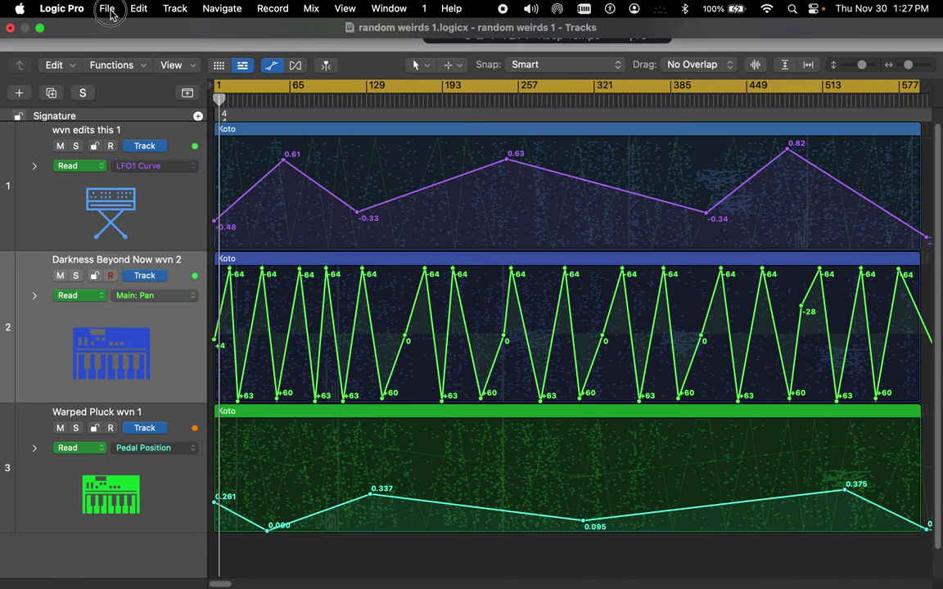
- Save the project under the new name "random weirds 2.logicx" in the logic folder
{"action": "left_click", "coordinate": [107, 9]}
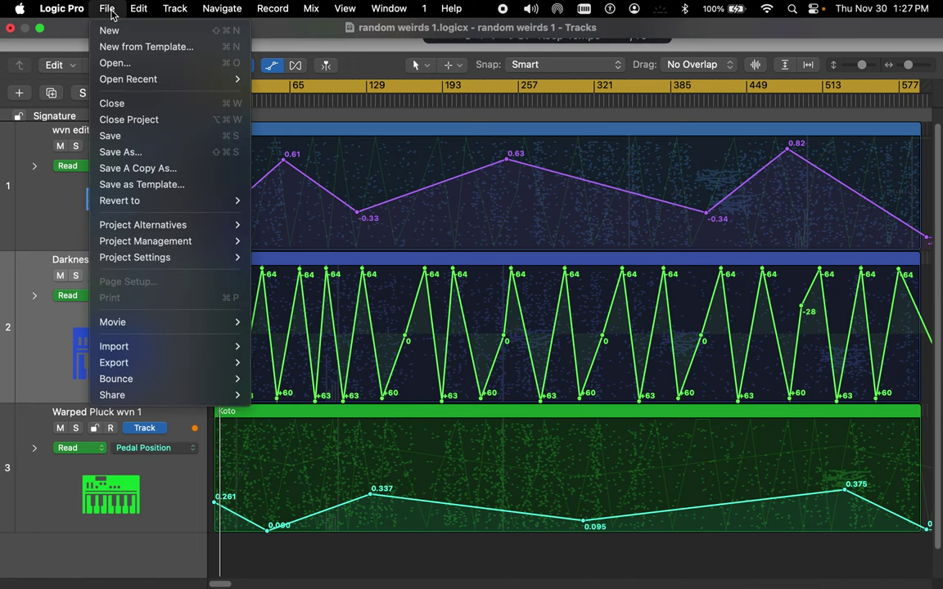
{"action": "left_click", "coordinate": [127, 141]}
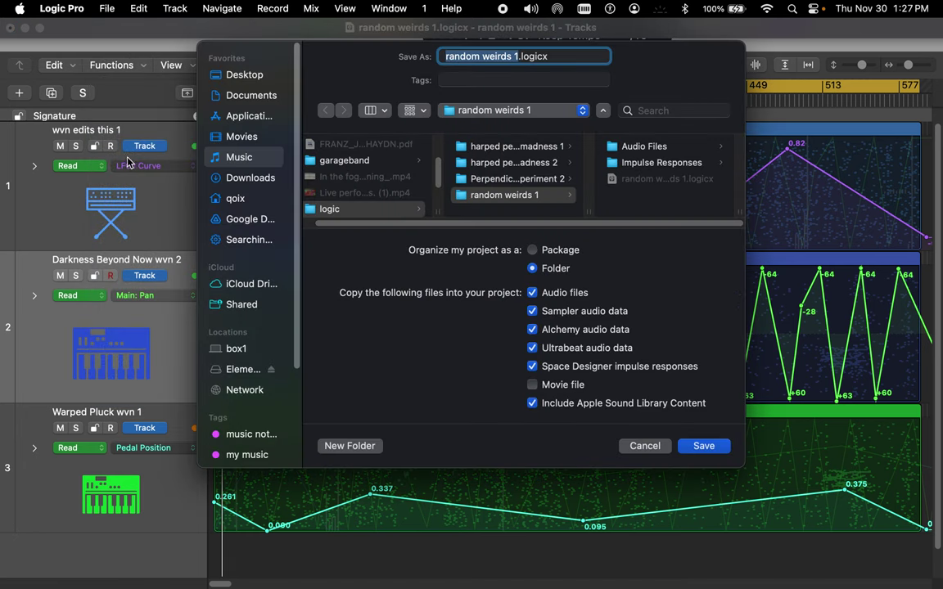
{"action": "left_click", "coordinate": [515, 56]}
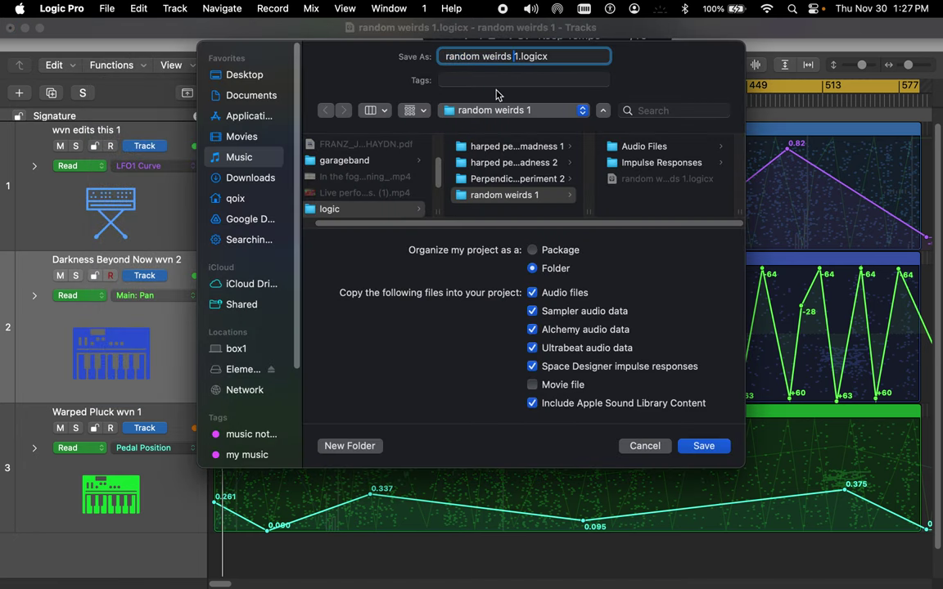
{"action": "key", "text": "BackSpace"}
{"action": "type", "text": "2"}
{"action": "left_click", "coordinate": [382, 210]}
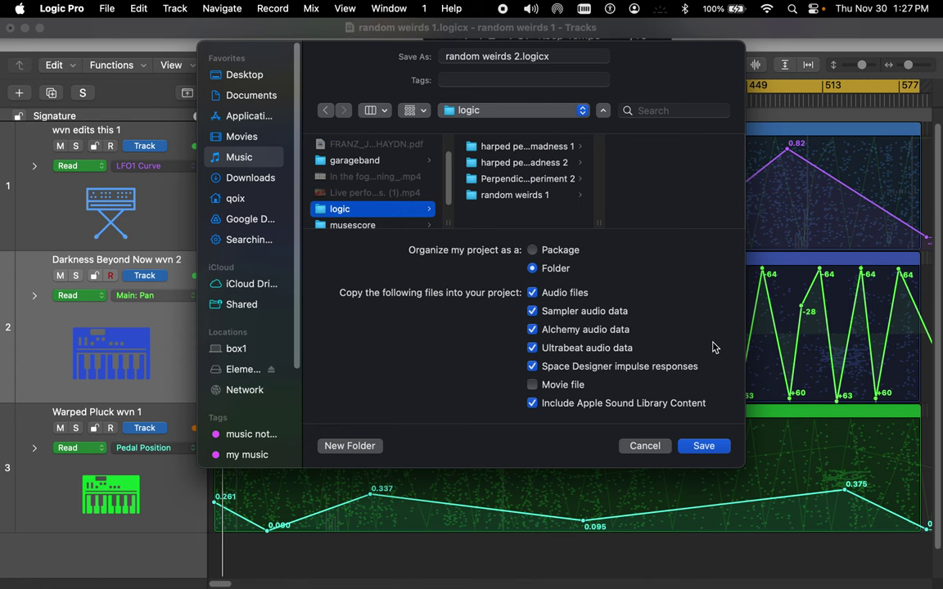
{"action": "left_click", "coordinate": [704, 446]}
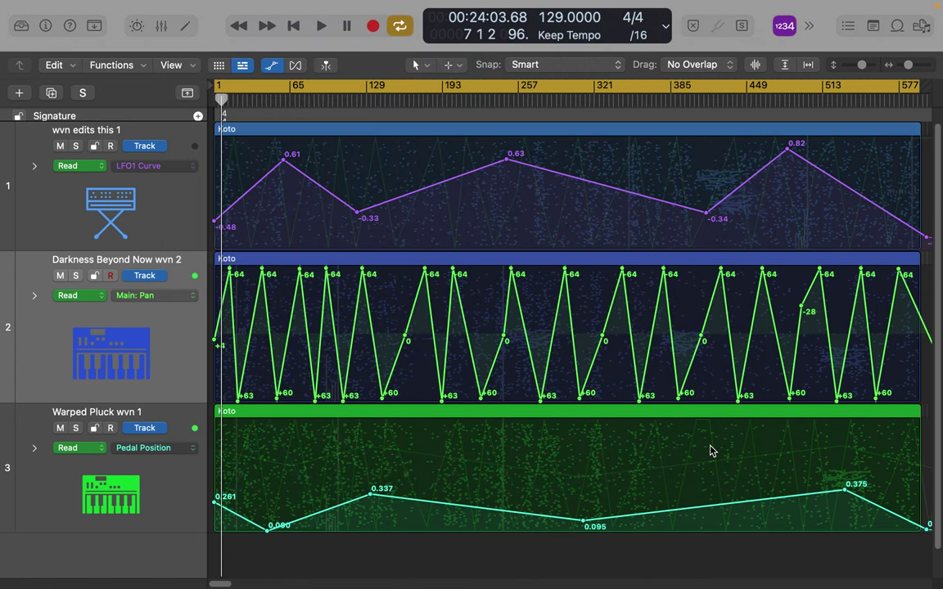
- Play the project from the start and briefly check the Smart Controls of Darkness Beyond Now wvn 2
{"action": "left_click", "coordinate": [290, 27]}
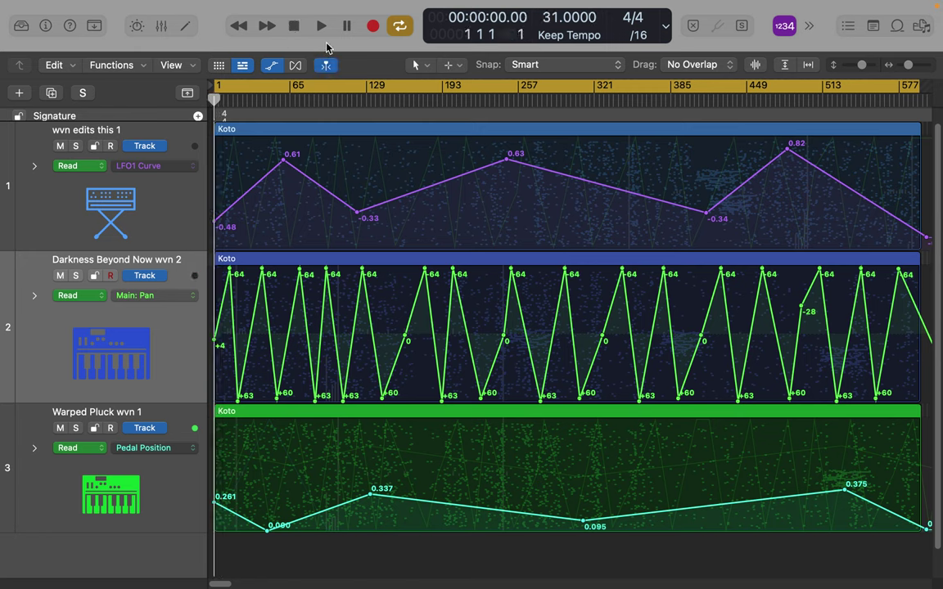
{"action": "left_click", "coordinate": [323, 27]}
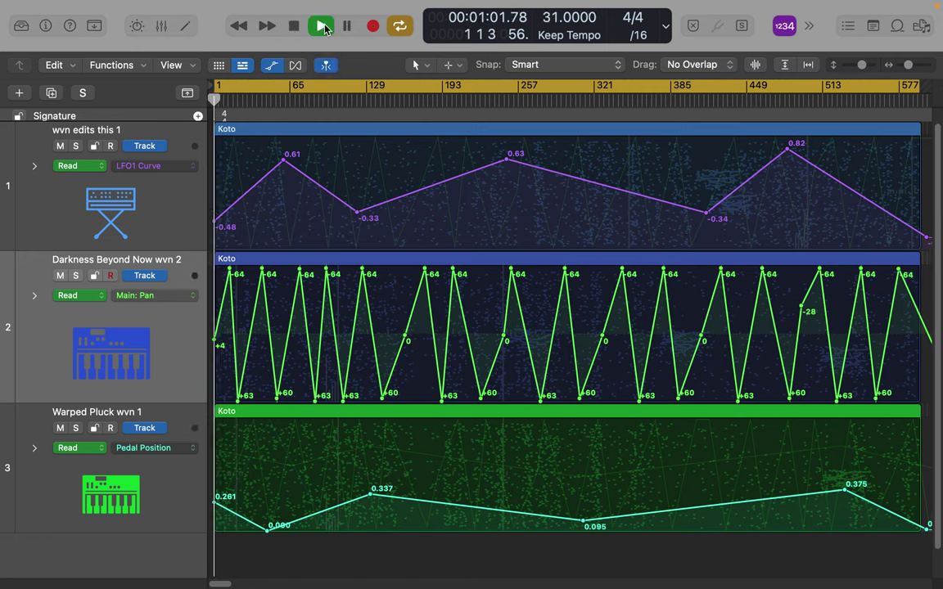
{"action": "left_click", "coordinate": [176, 330]}
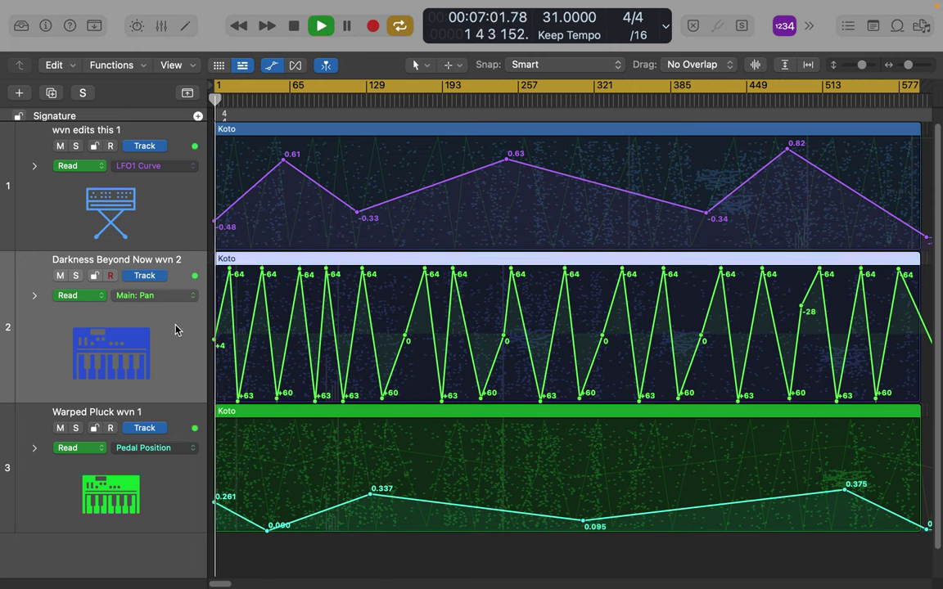
{"action": "left_click", "coordinate": [137, 27]}
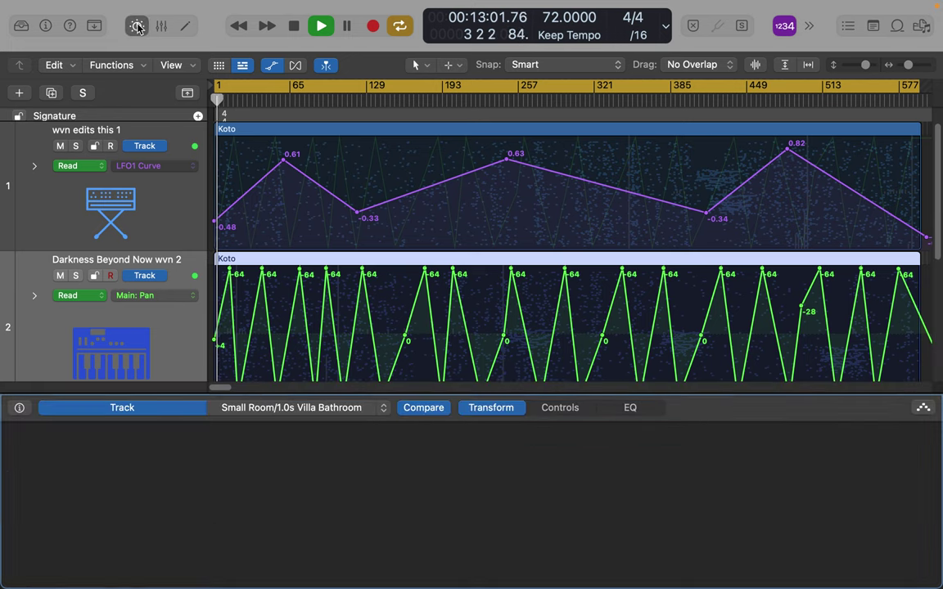
{"action": "left_click", "coordinate": [138, 27]}
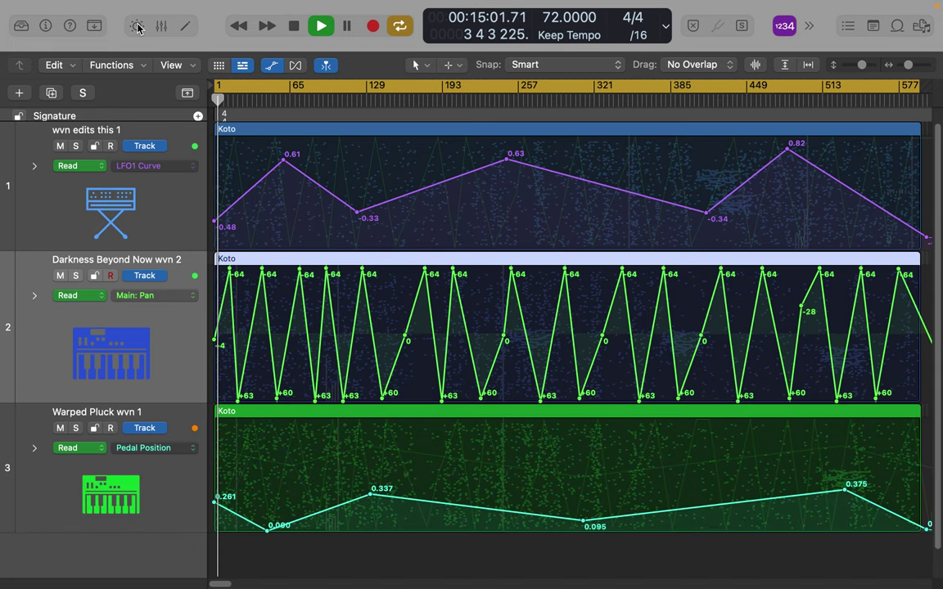
- Show the mixer, lower the Warped Pluck wvn 1 track's volume to -12.8 dB and reset its peak reading
{"action": "left_click", "coordinate": [161, 25]}
{"action": "scroll", "coordinate": [181, 484], "scroll_direction": "down", "scroll_amount": 3}
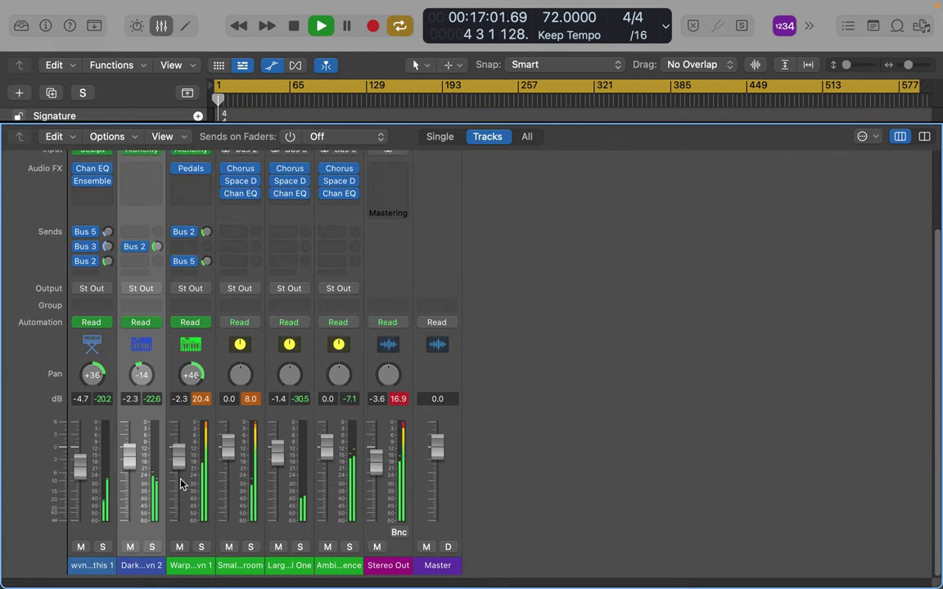
{"action": "left_click_drag", "start_coordinate": [181, 483], "coordinate": [177, 492]}
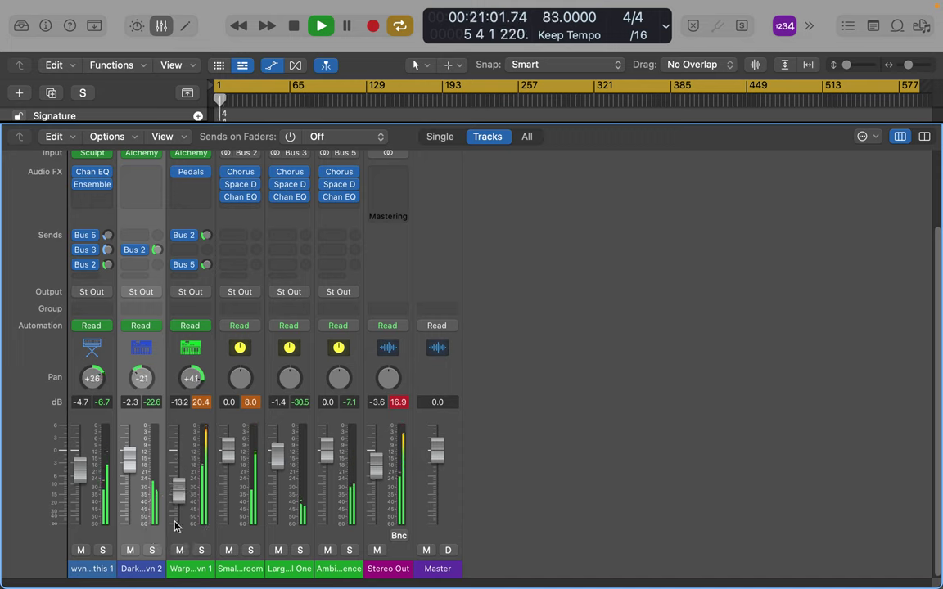
{"action": "left_click_drag", "start_coordinate": [178, 496], "coordinate": [179, 503]}
{"action": "left_click", "coordinate": [203, 405]}
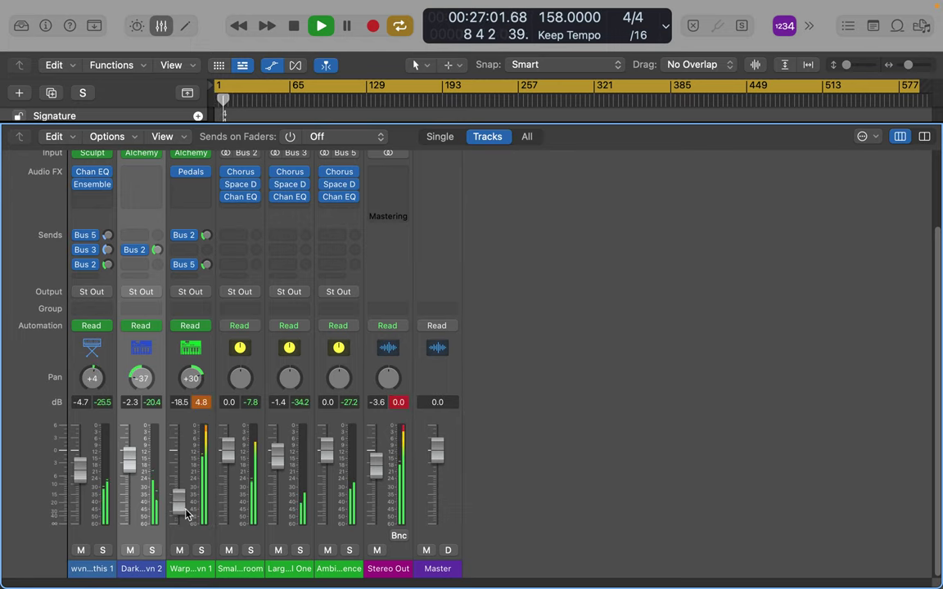
{"action": "left_click_drag", "start_coordinate": [179, 499], "coordinate": [180, 491]}
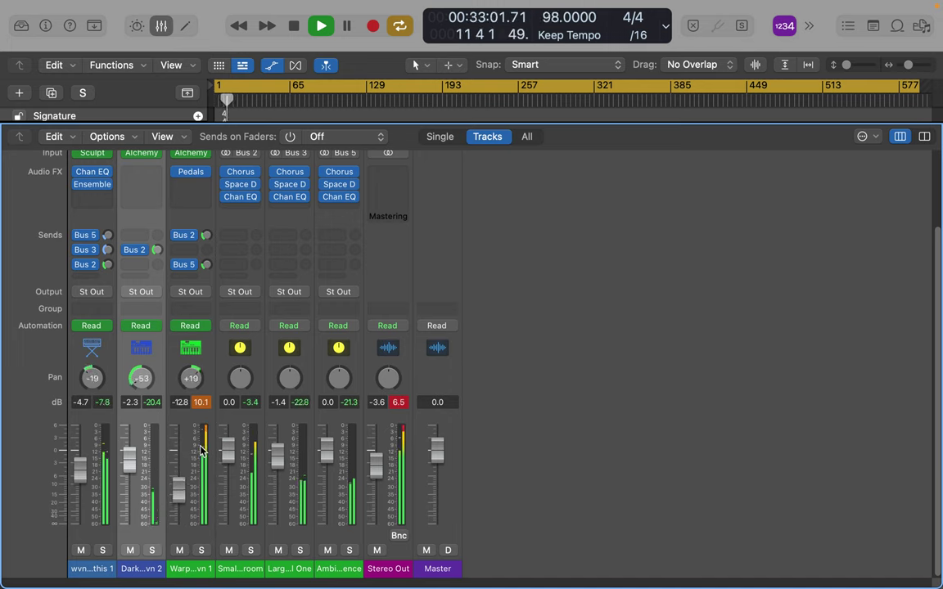
- Open the Pedalboard on the Warped Pluck track, review its pedals and save its setting as "ring wah 1 wvn 2"
{"action": "scroll", "coordinate": [211, 249], "scroll_direction": "up", "scroll_amount": 3}
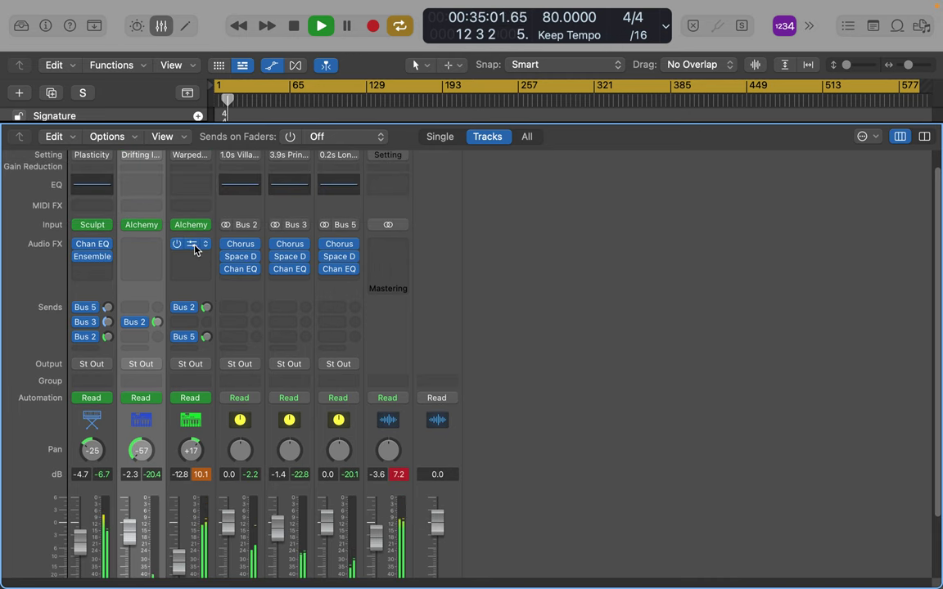
{"action": "left_click", "coordinate": [194, 247]}
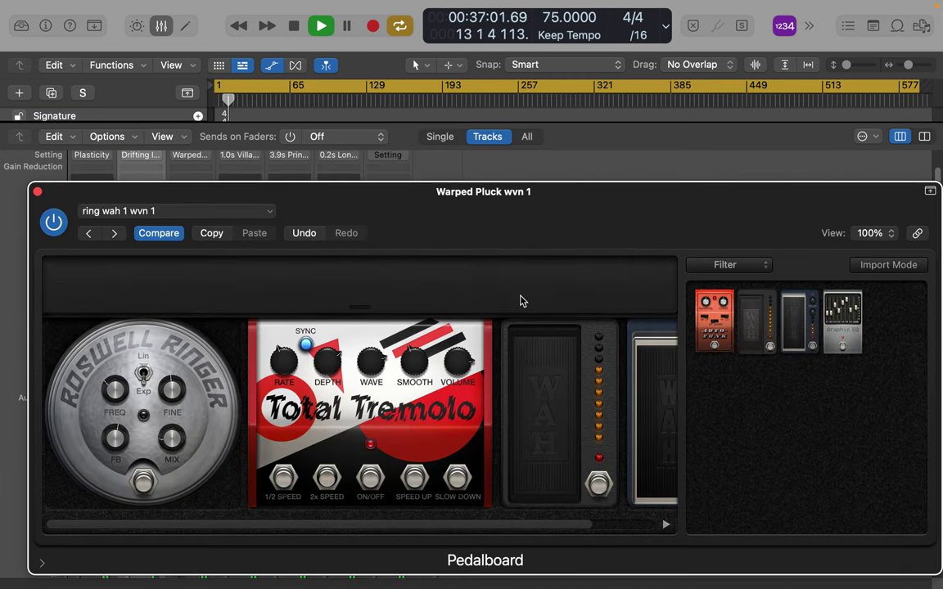
{"action": "left_click", "coordinate": [203, 396]}
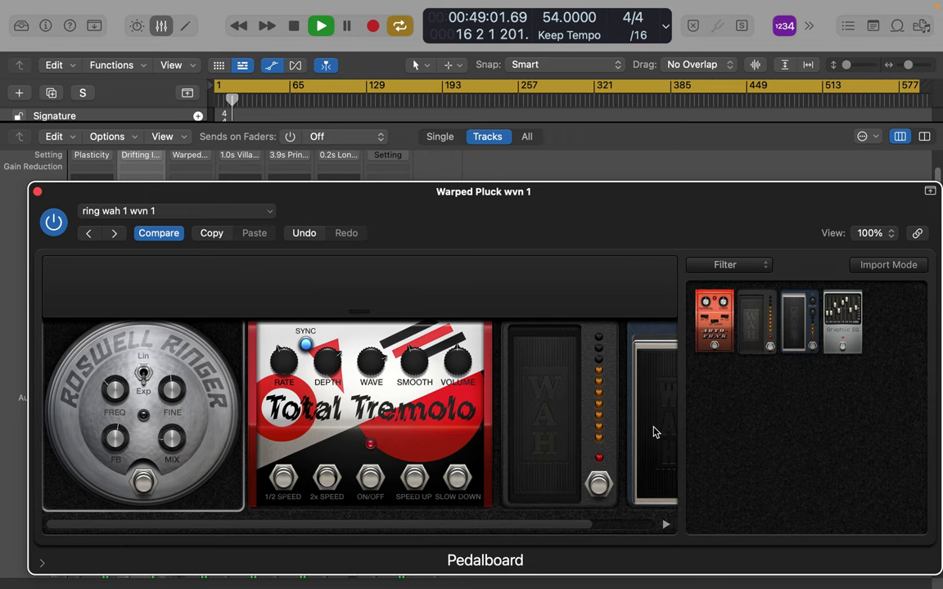
{"action": "left_click_drag", "start_coordinate": [553, 528], "coordinate": [642, 528]}
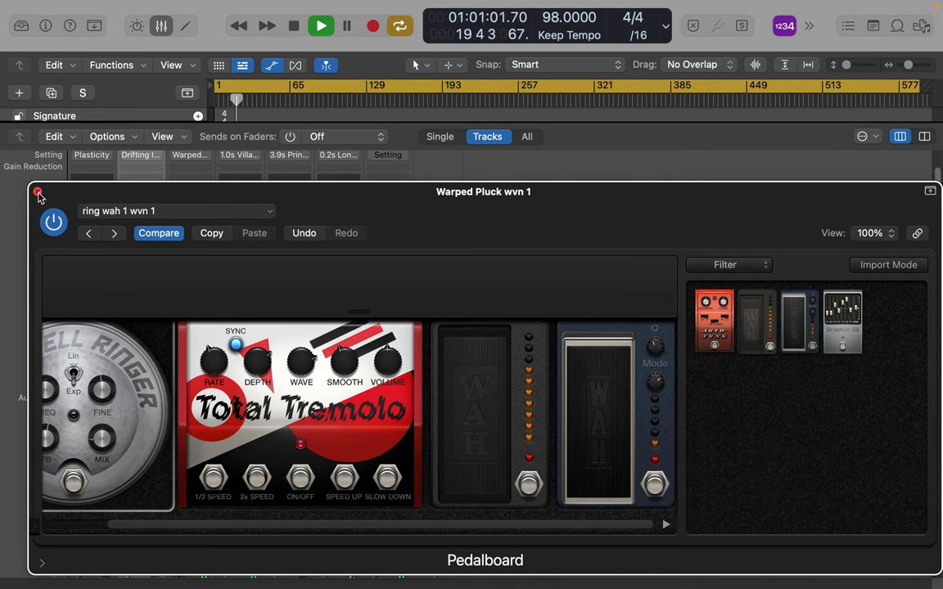
{"action": "left_click", "coordinate": [216, 212]}
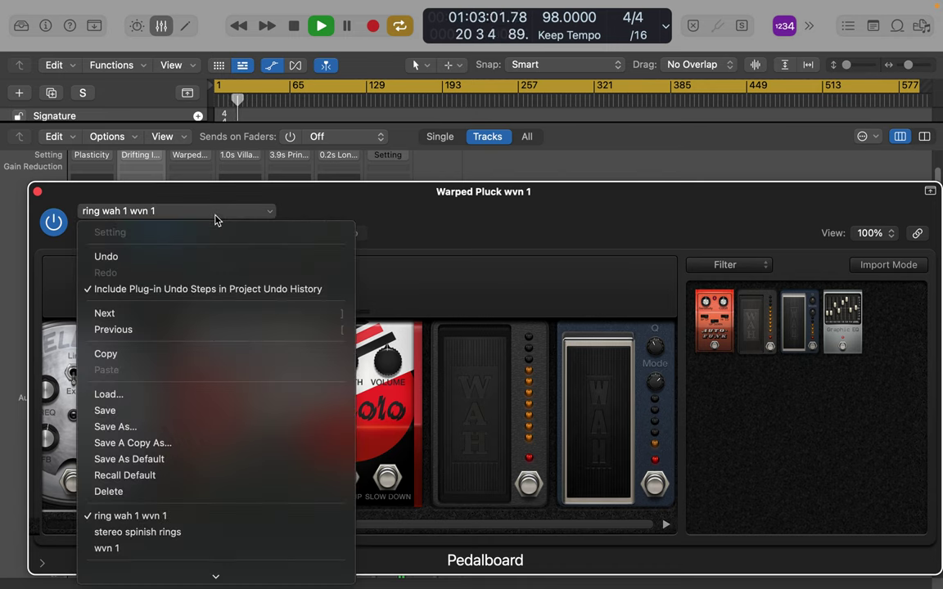
{"action": "left_click", "coordinate": [202, 425]}
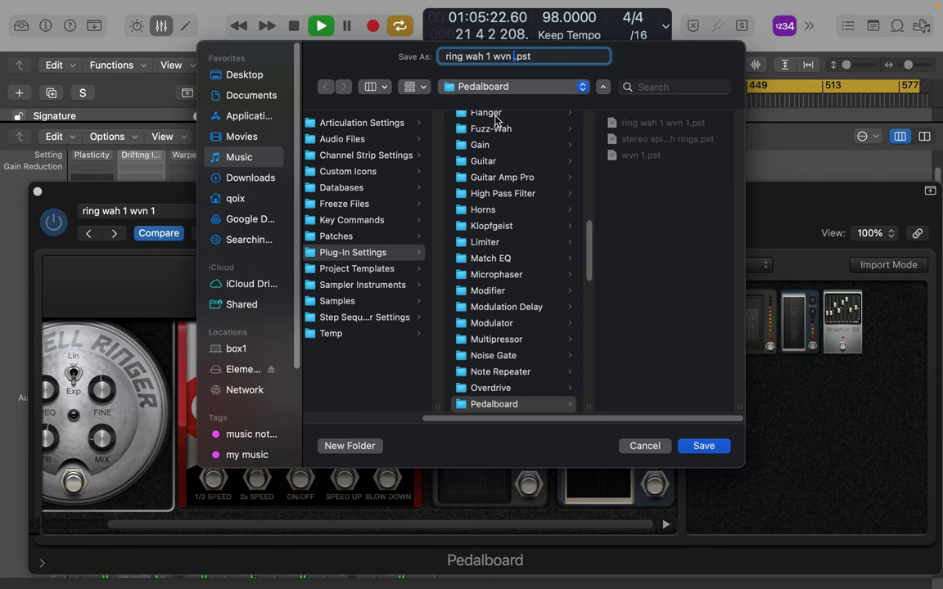
{"action": "key", "text": "Return"}
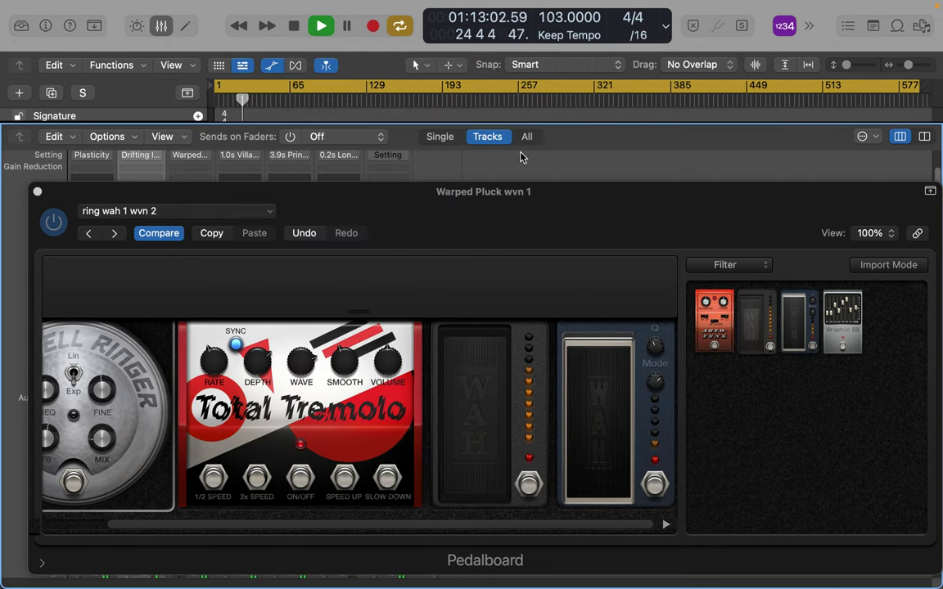
- Close the Pedalboard and raise the Warped Pluck track's volume to -7.2 dB
{"action": "left_click", "coordinate": [161, 27]}
{"action": "left_click", "coordinate": [161, 27]}
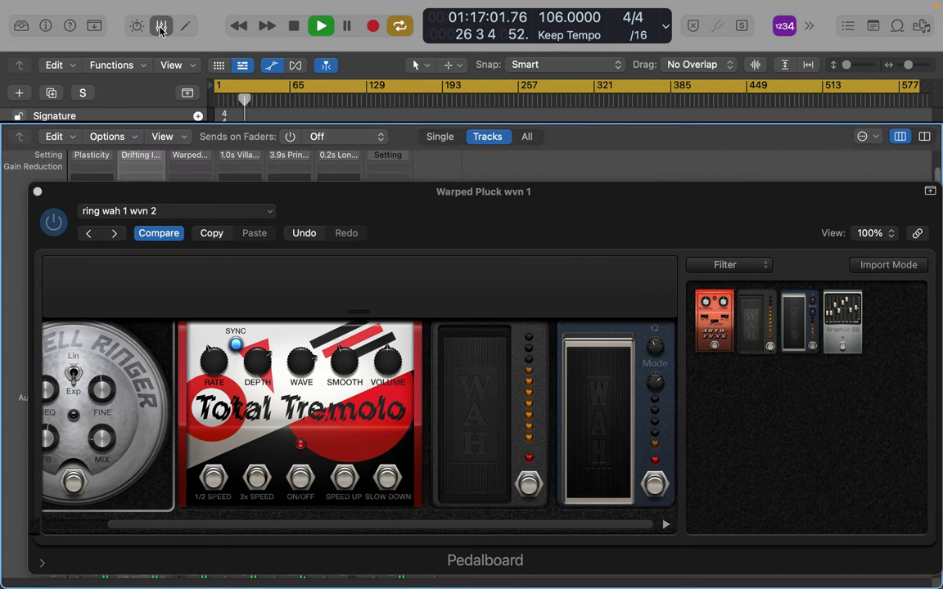
{"action": "left_click", "coordinate": [161, 27]}
{"action": "left_click", "coordinate": [162, 27]}
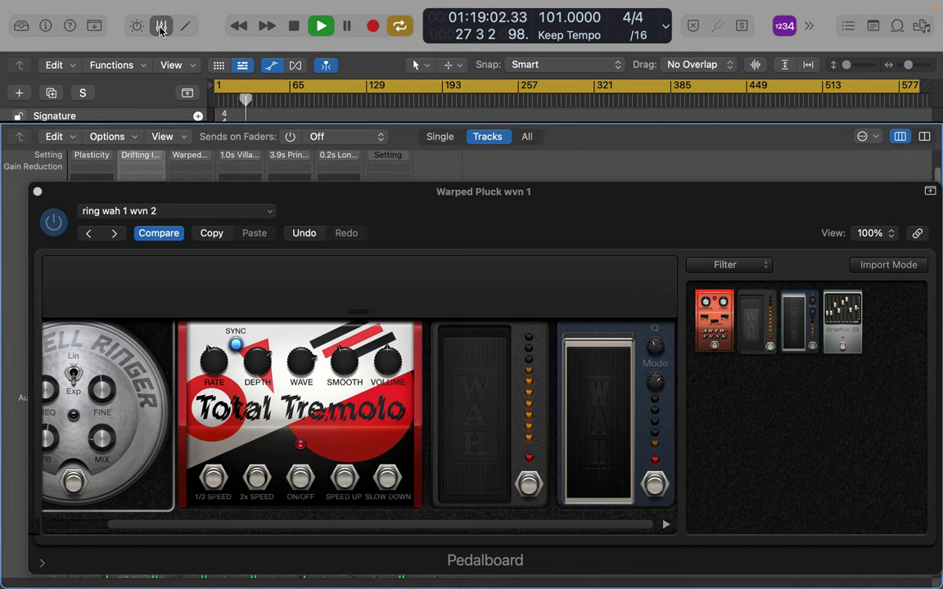
{"action": "left_click", "coordinate": [37, 190]}
{"action": "scroll", "coordinate": [199, 442], "scroll_direction": "down", "scroll_amount": 3}
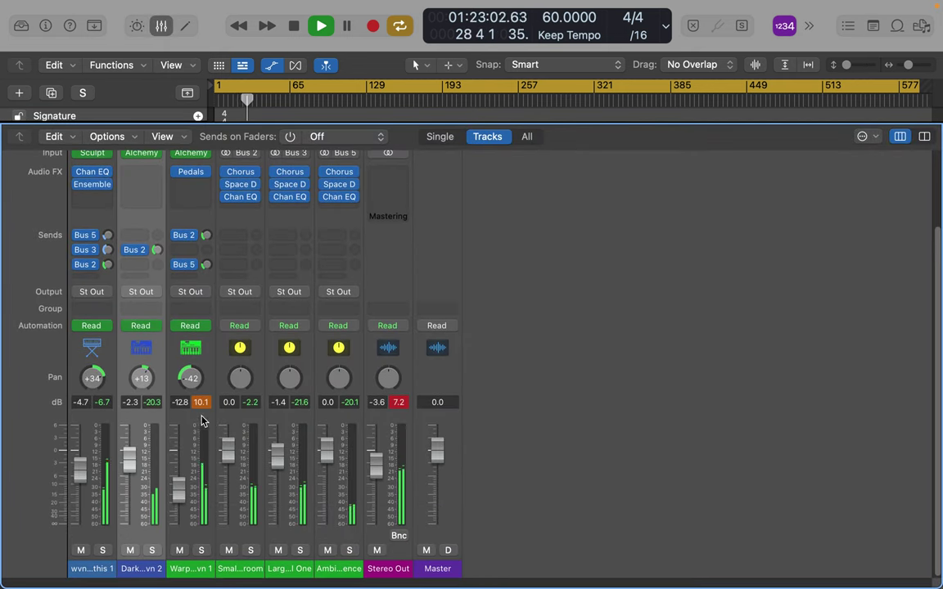
{"action": "left_click_drag", "start_coordinate": [178, 490], "coordinate": [179, 474]}
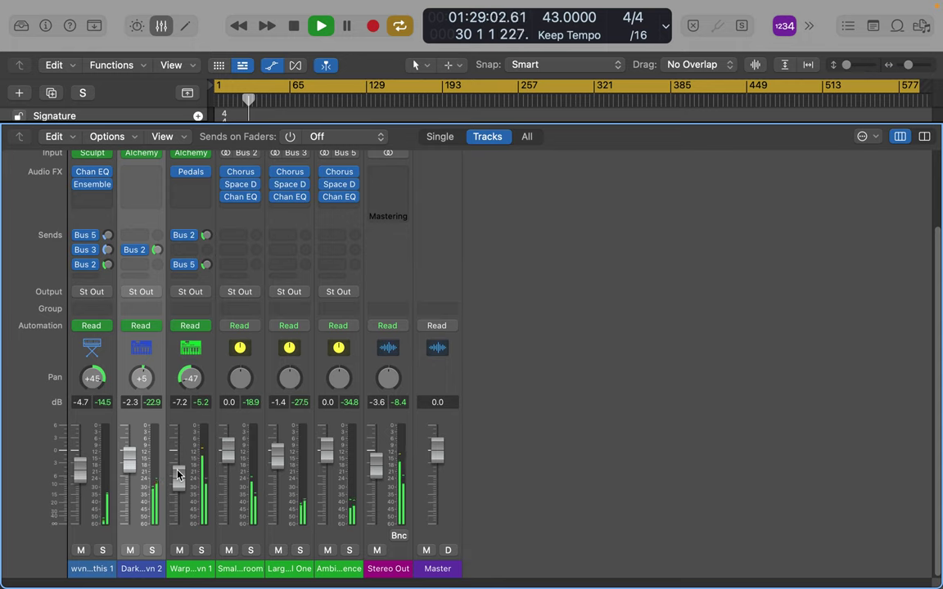
- Insert the Remix FX multi-effect below Ensemble on the "wvn edits this 1" track and reposition its window
{"action": "mouse_move", "coordinate": [191, 173]}
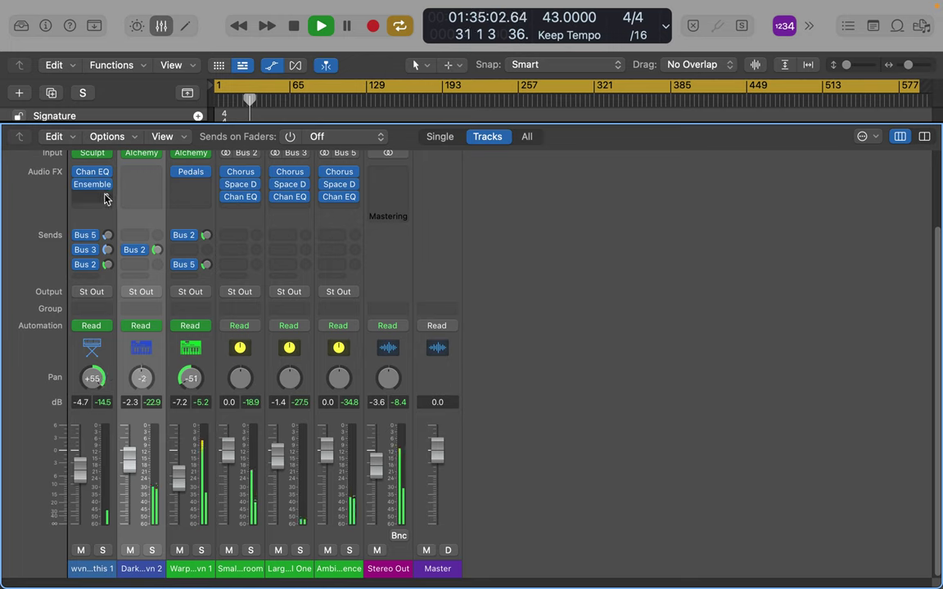
{"action": "mouse_move", "coordinate": [90, 188]}
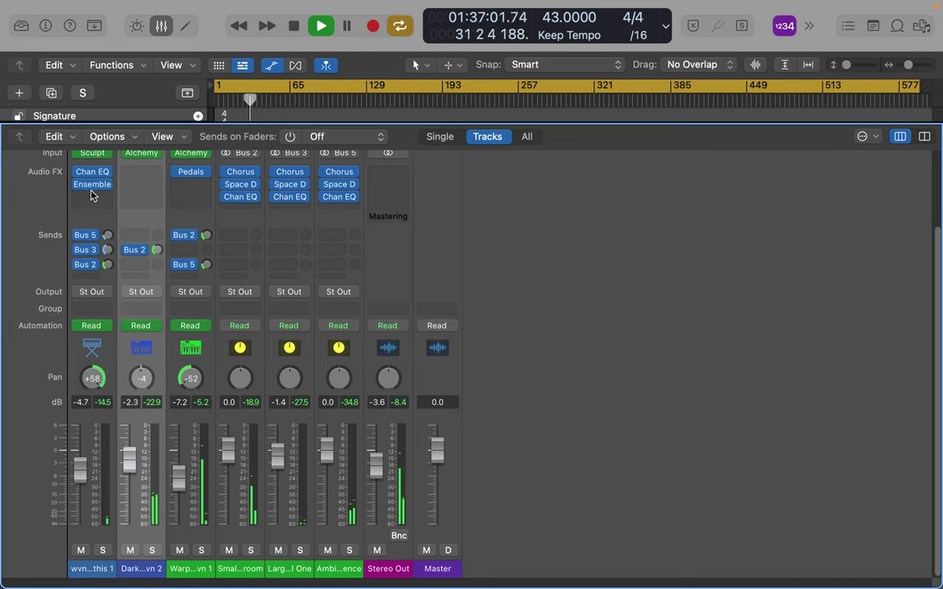
{"action": "left_click", "coordinate": [92, 202]}
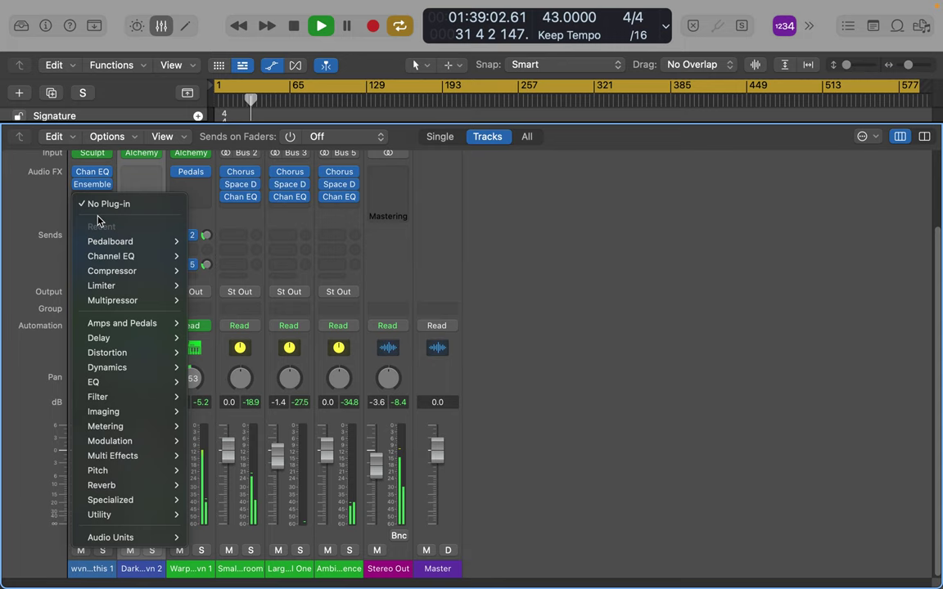
{"action": "mouse_move", "coordinate": [109, 245]}
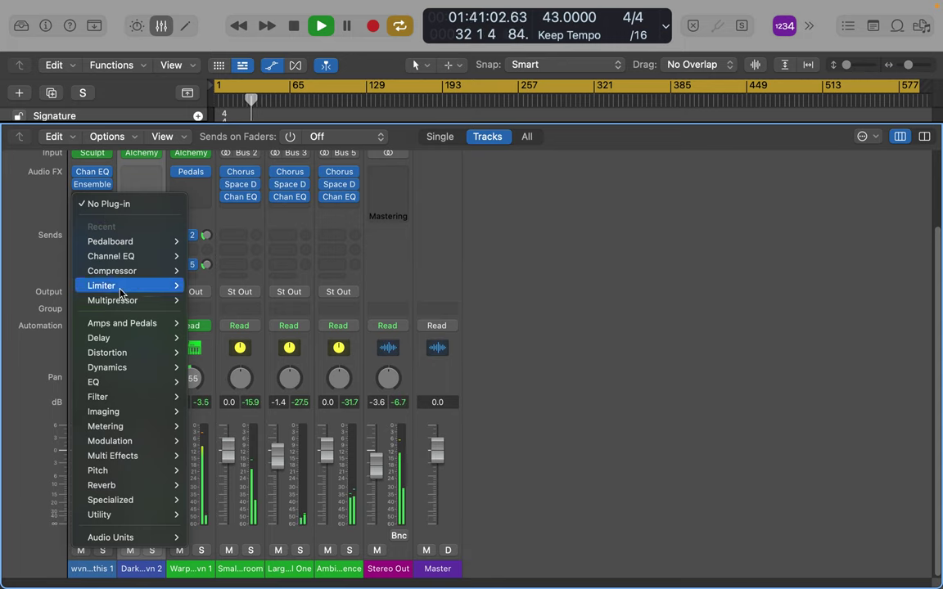
{"action": "mouse_move", "coordinate": [124, 304]}
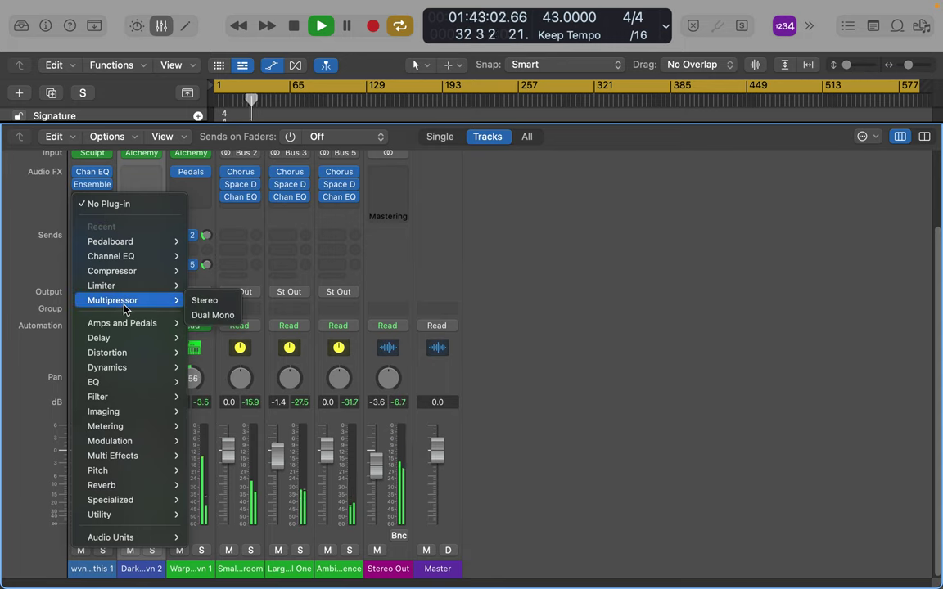
{"action": "mouse_move", "coordinate": [127, 354]}
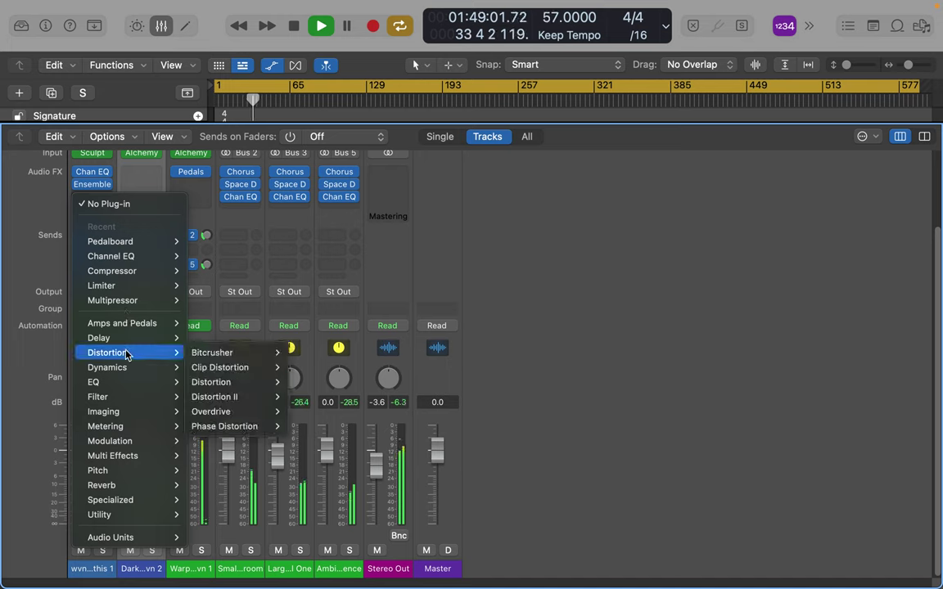
{"action": "mouse_move", "coordinate": [127, 458]}
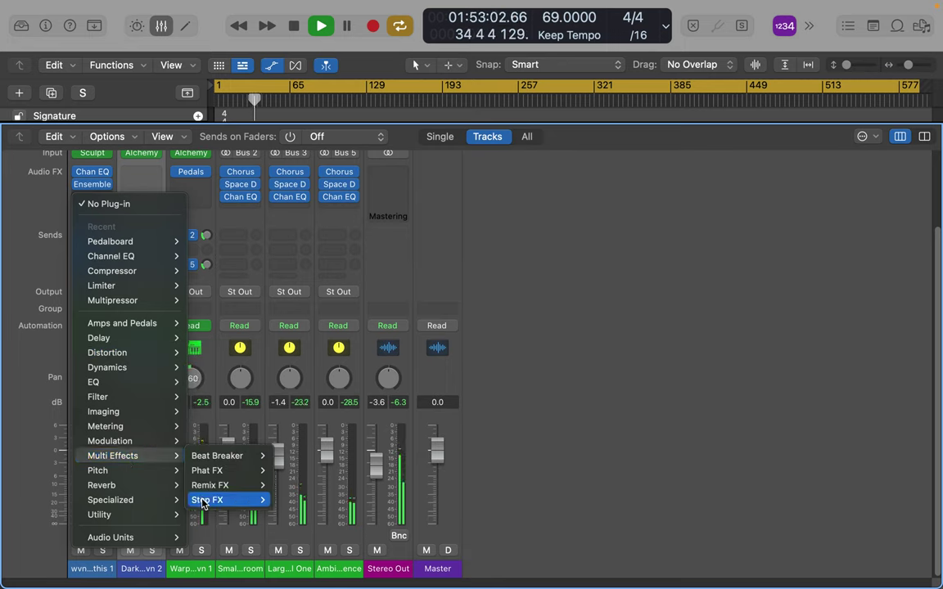
{"action": "mouse_move", "coordinate": [211, 503]}
{"action": "mouse_move", "coordinate": [246, 488]}
{"action": "left_click", "coordinate": [286, 487]}
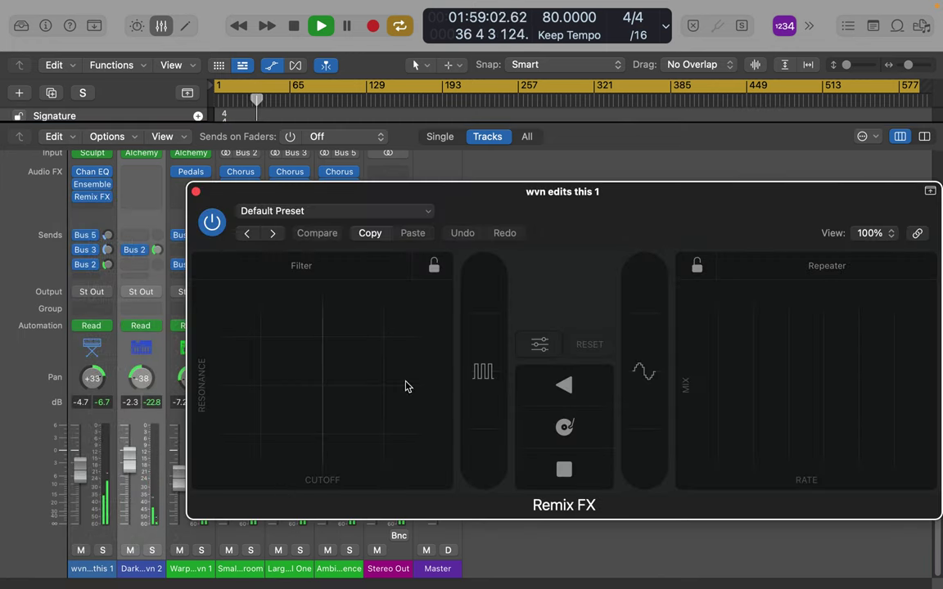
{"action": "left_click_drag", "start_coordinate": [595, 201], "coordinate": [562, 147]}
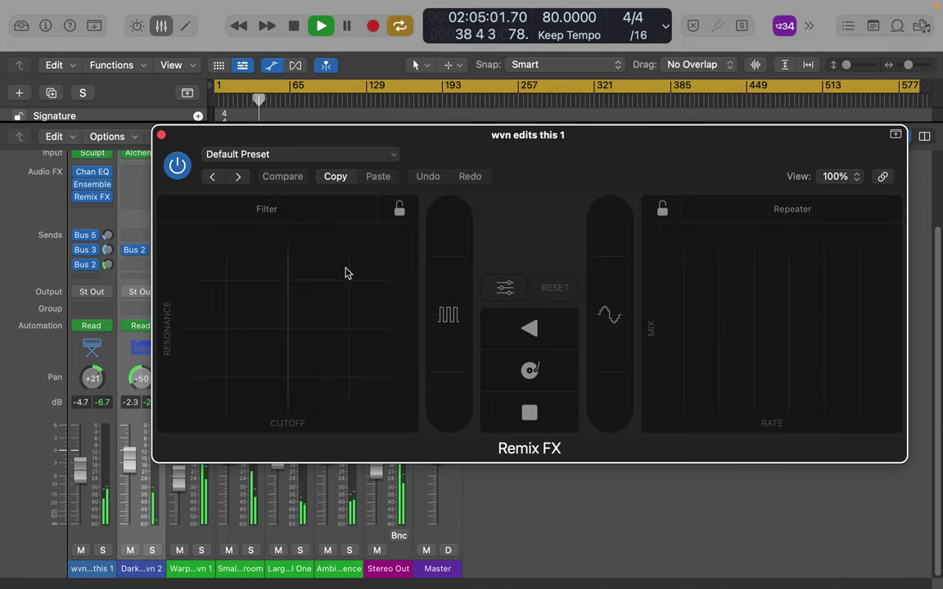
- Try out the Remix FX gater, filter, repeater and downsampler controls during playback, and dismiss the overload alert
{"action": "left_click_drag", "start_coordinate": [445, 319], "coordinate": [469, 345]}
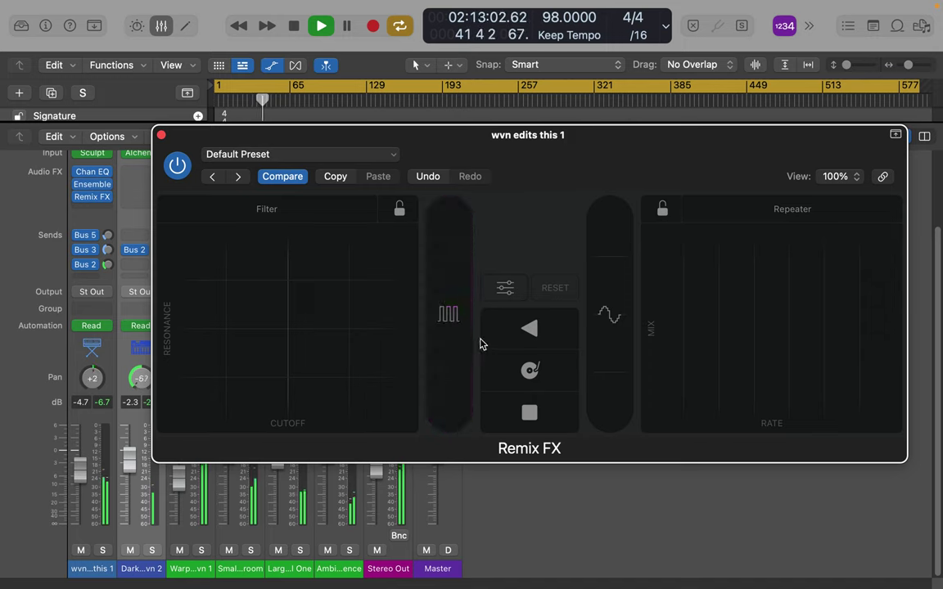
{"action": "left_click", "coordinate": [399, 211]}
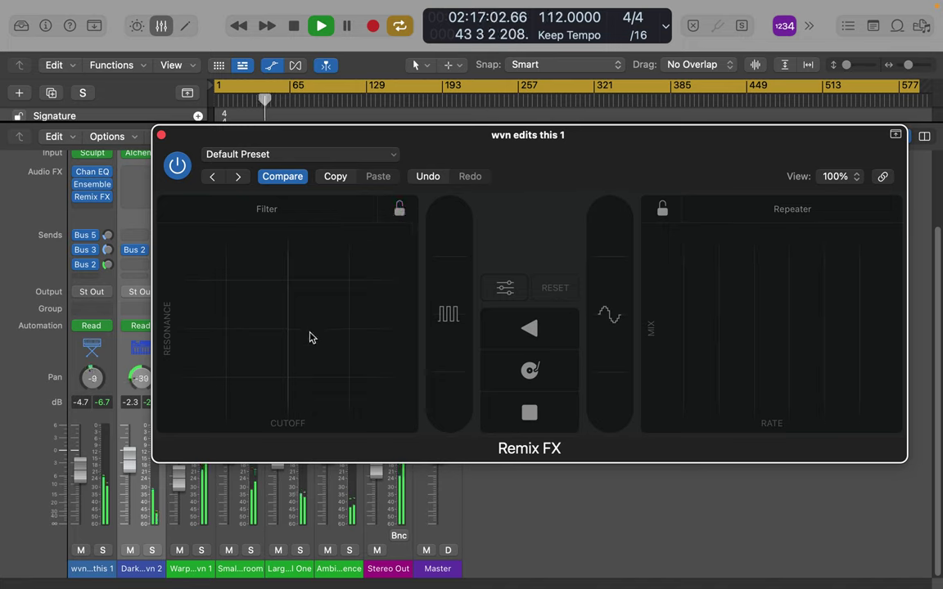
{"action": "left_click_drag", "start_coordinate": [332, 316], "coordinate": [196, 402]}
{"action": "left_click_drag", "start_coordinate": [763, 329], "coordinate": [790, 294]}
{"action": "left_click_drag", "start_coordinate": [848, 271], "coordinate": [668, 299]}
{"action": "left_click_drag", "start_coordinate": [609, 324], "coordinate": [622, 300]}
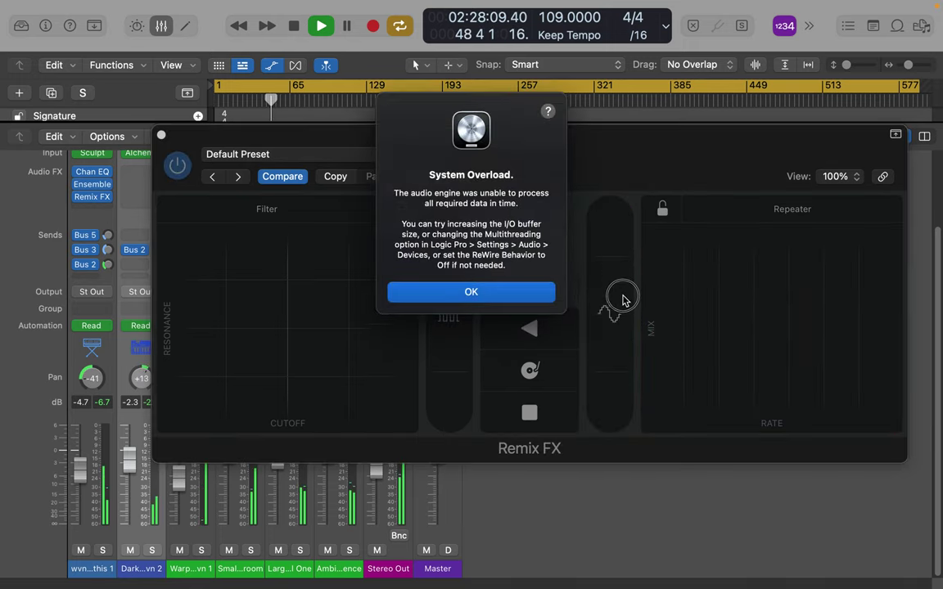
{"action": "left_click", "coordinate": [506, 294]}
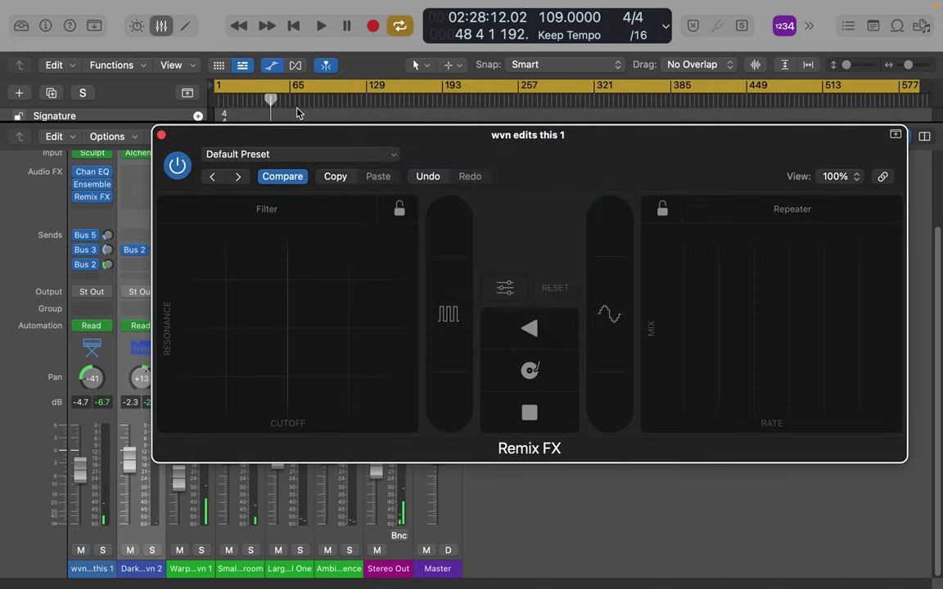
- Restart playback from the beginning, lock the Remix FX Repeater and set it to a high rate and high mix
{"action": "key", "text": "Return"}
{"action": "key", "text": "space"}
{"action": "left_click_drag", "start_coordinate": [602, 314], "coordinate": [848, 278]}
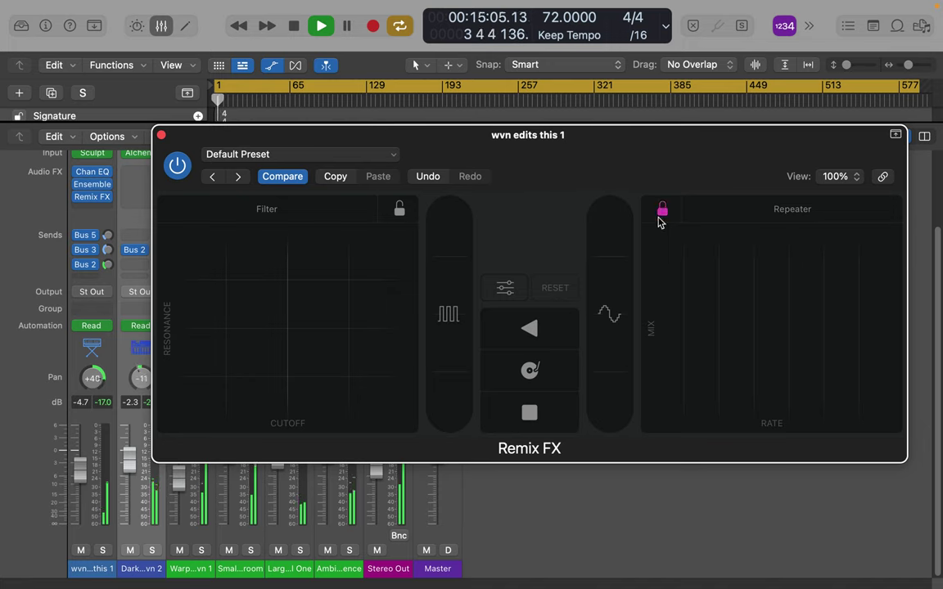
{"action": "left_click", "coordinate": [845, 252]}
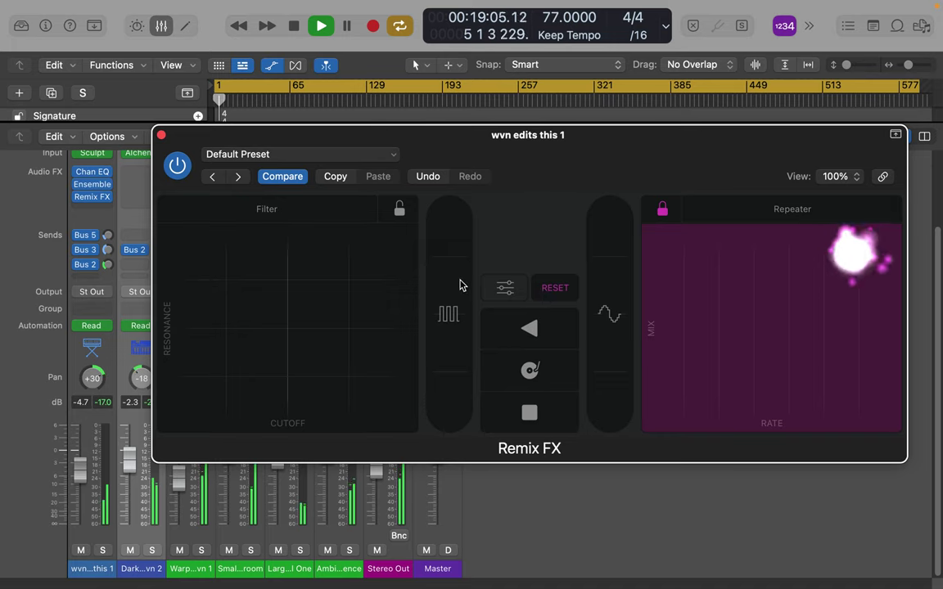
- Lock the Remix FX Filter, set it to a low cutoff with moderately low resonance, and restart playback
{"action": "left_click", "coordinate": [399, 211]}
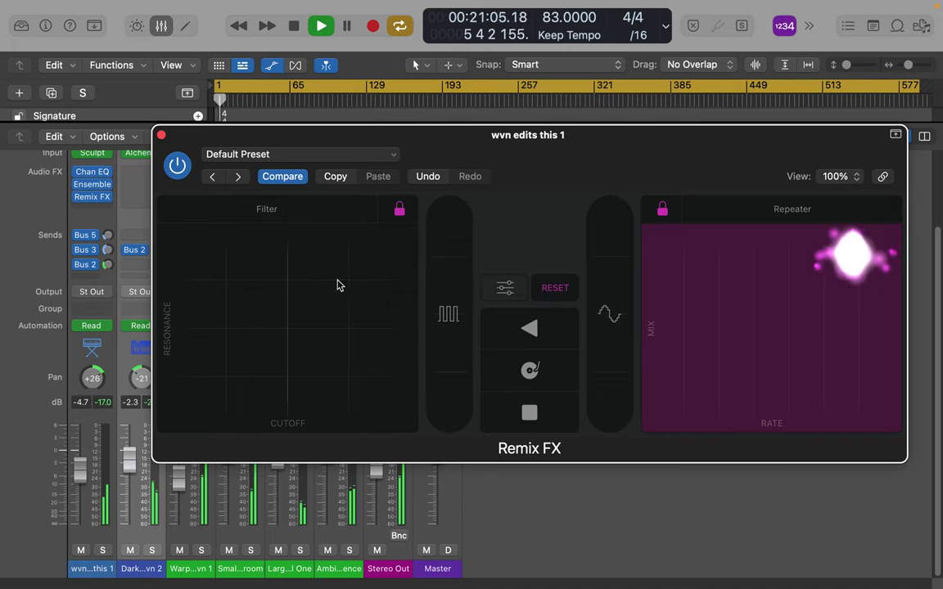
{"action": "left_click_drag", "start_coordinate": [324, 298], "coordinate": [221, 369]}
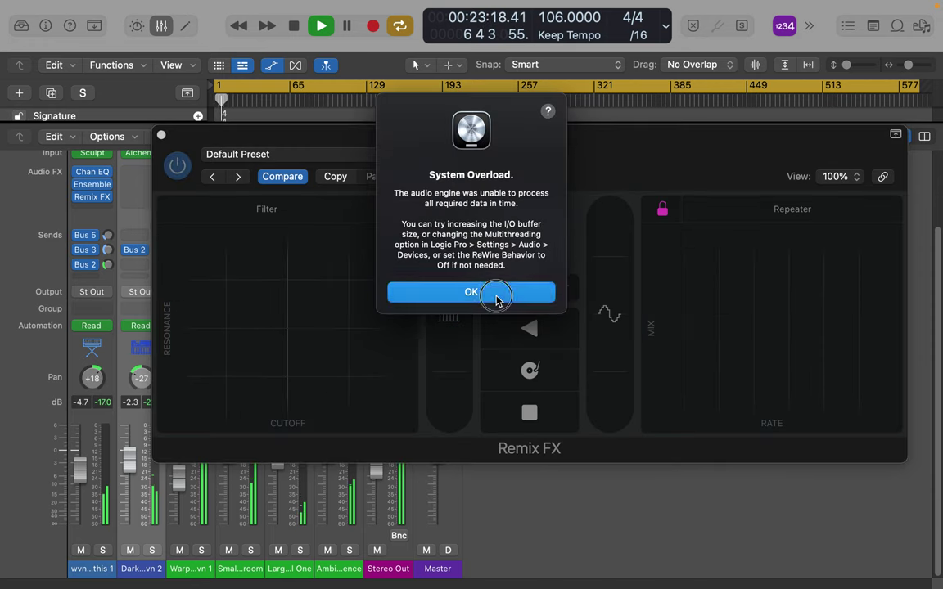
{"action": "left_click", "coordinate": [491, 294]}
{"action": "left_click", "coordinate": [321, 26]}
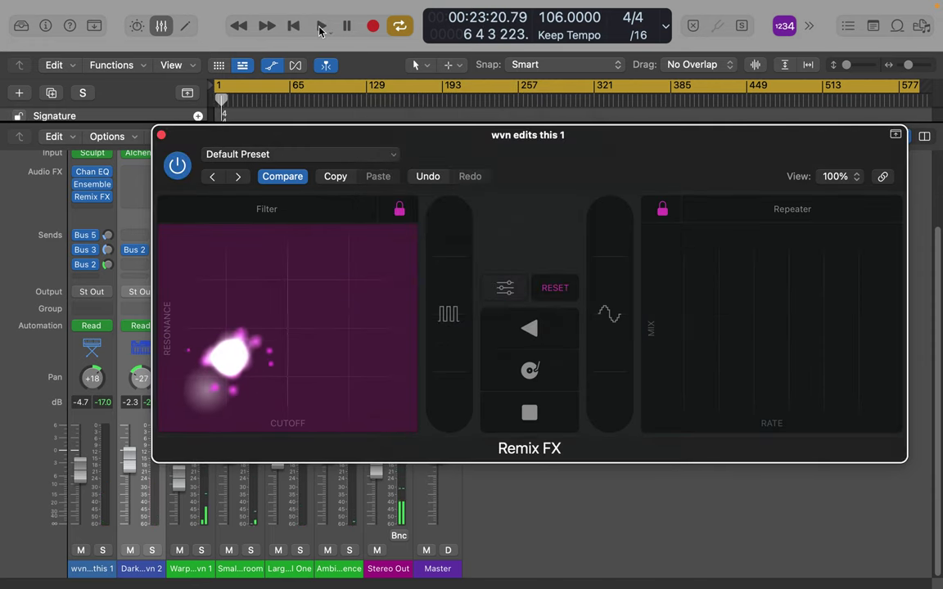
{"action": "mouse_move", "coordinate": [223, 360]}
{"action": "left_mouse_down"}
{"action": "mouse_move", "coordinate": [380, 358]}
{"action": "mouse_move", "coordinate": [184, 370]}
{"action": "mouse_move", "coordinate": [209, 271]}
{"action": "mouse_move", "coordinate": [336, 272]}
{"action": "mouse_move", "coordinate": [314, 313]}
{"action": "mouse_move", "coordinate": [203, 387]}
{"action": "mouse_move", "coordinate": [358, 280]}
{"action": "mouse_move", "coordinate": [213, 365]}
{"action": "mouse_move", "coordinate": [218, 375]}
{"action": "left_mouse_up"}
- Save the current Remix FX settings as a preset named "wvn 1 effects" and dismiss the overload alert
{"action": "left_click", "coordinate": [352, 156]}
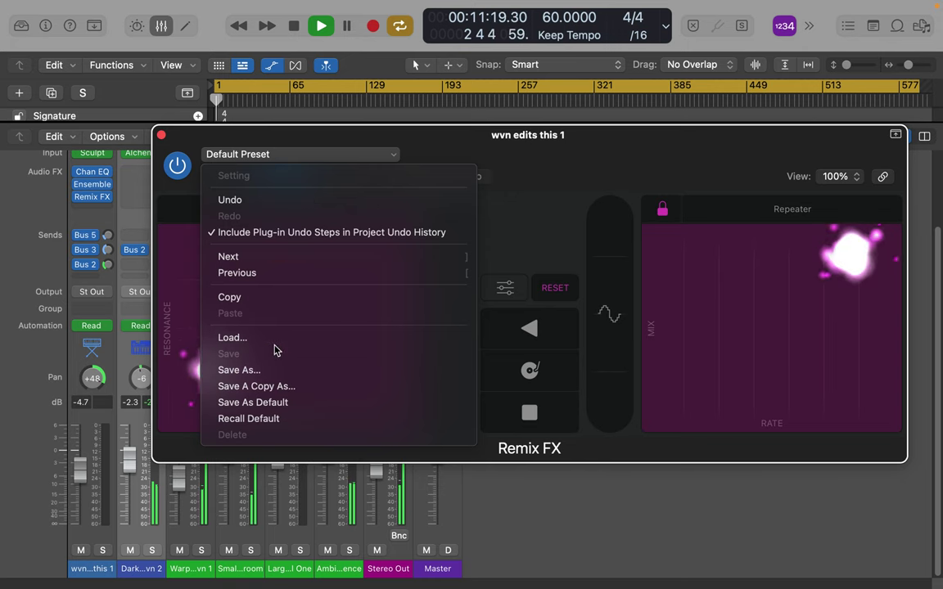
{"action": "left_click", "coordinate": [272, 371]}
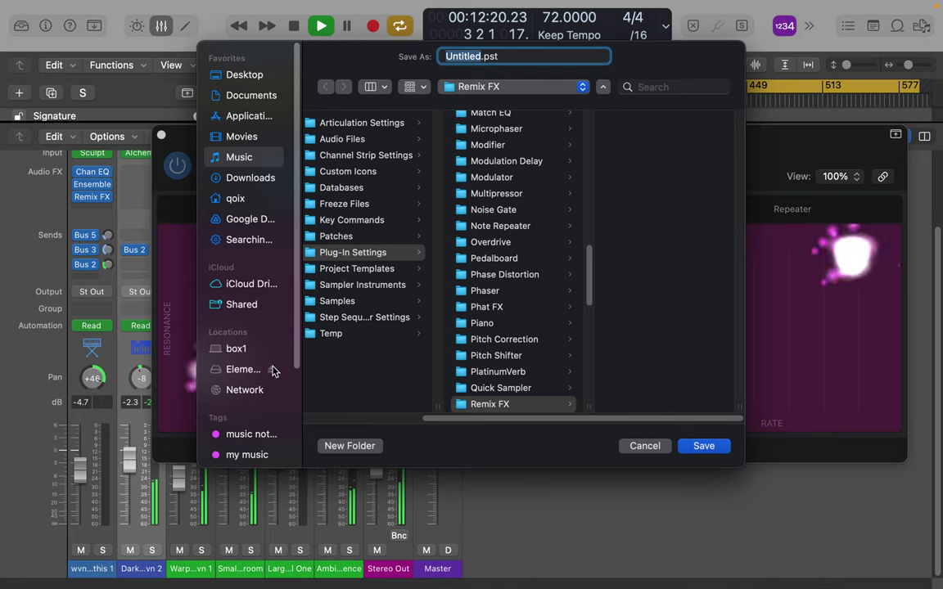
{"action": "type", "text": "wvn 1 effects"}
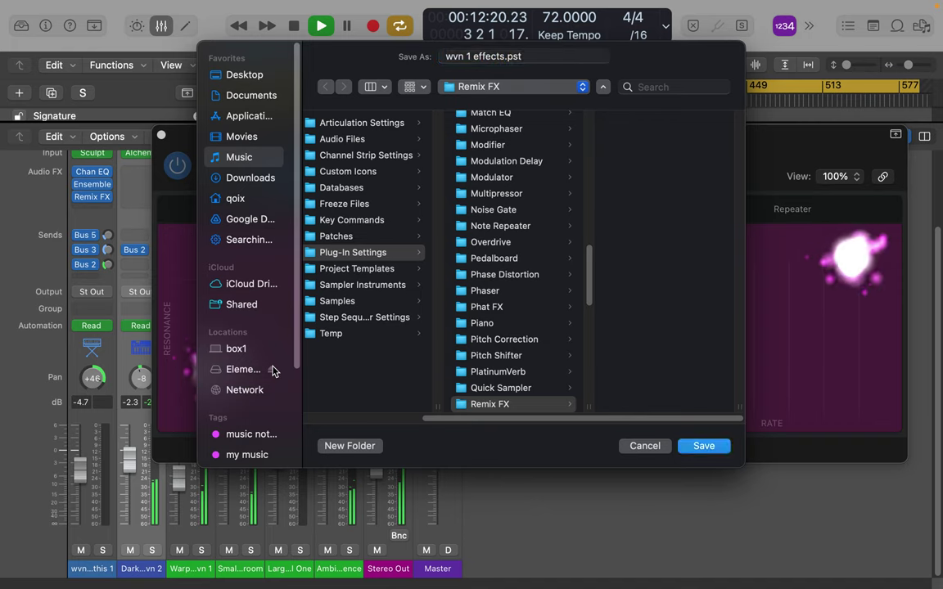
{"action": "key", "text": "Return"}
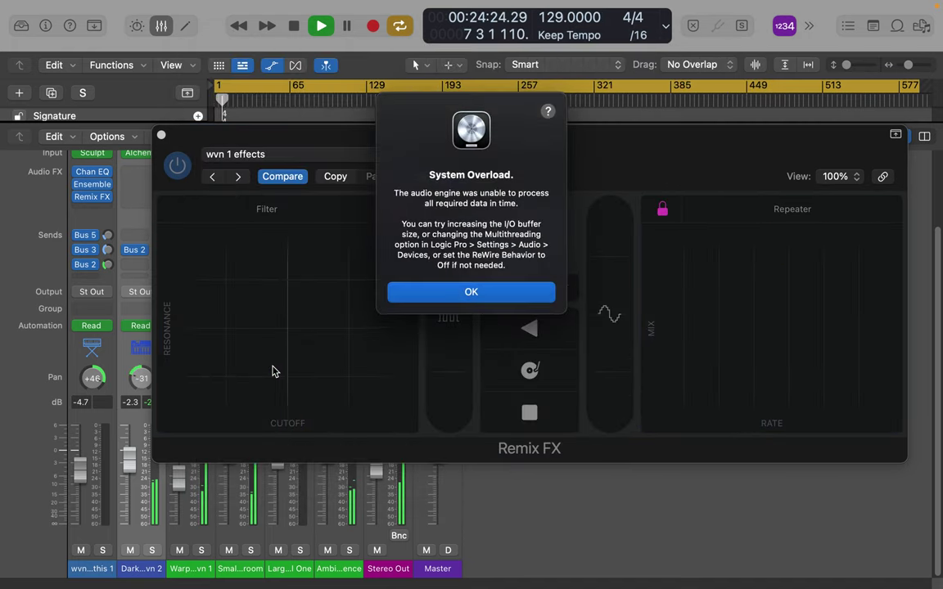
{"action": "left_click", "coordinate": [497, 303]}
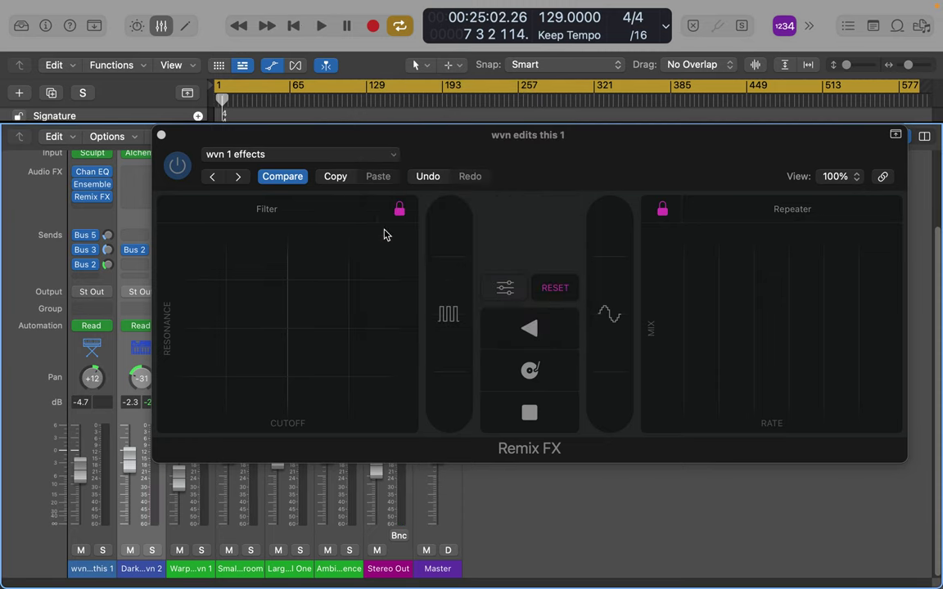
- Reload the saved "wvn 1 effects" preset in Remix FX and start playback from the beginning of the project
{"action": "left_click", "coordinate": [281, 156]}
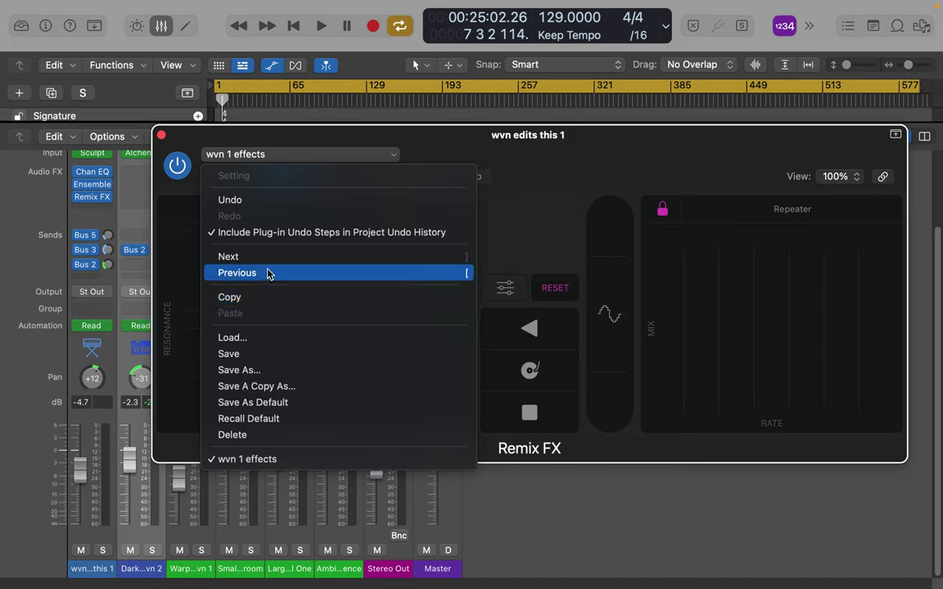
{"action": "left_click", "coordinate": [243, 460]}
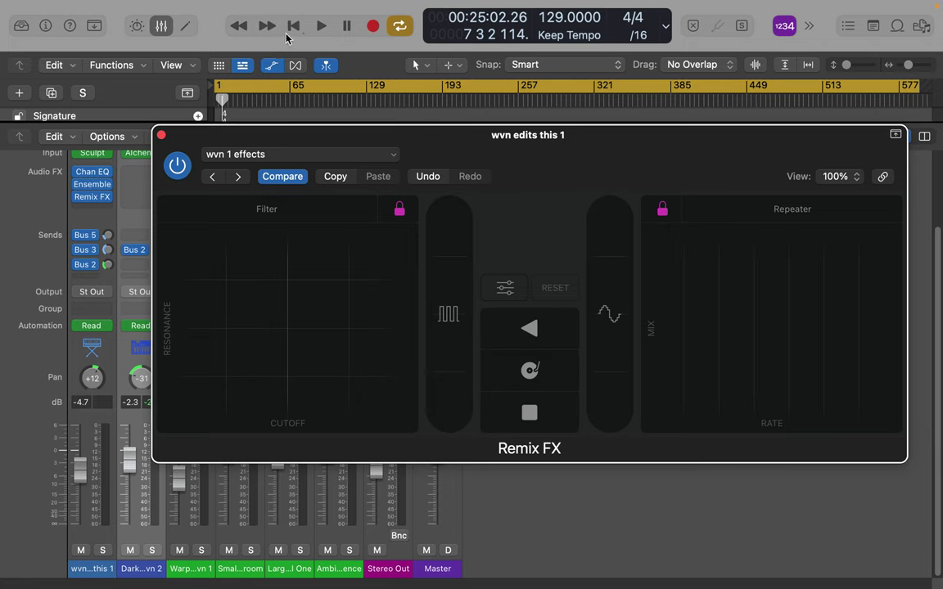
{"action": "left_click", "coordinate": [294, 26]}
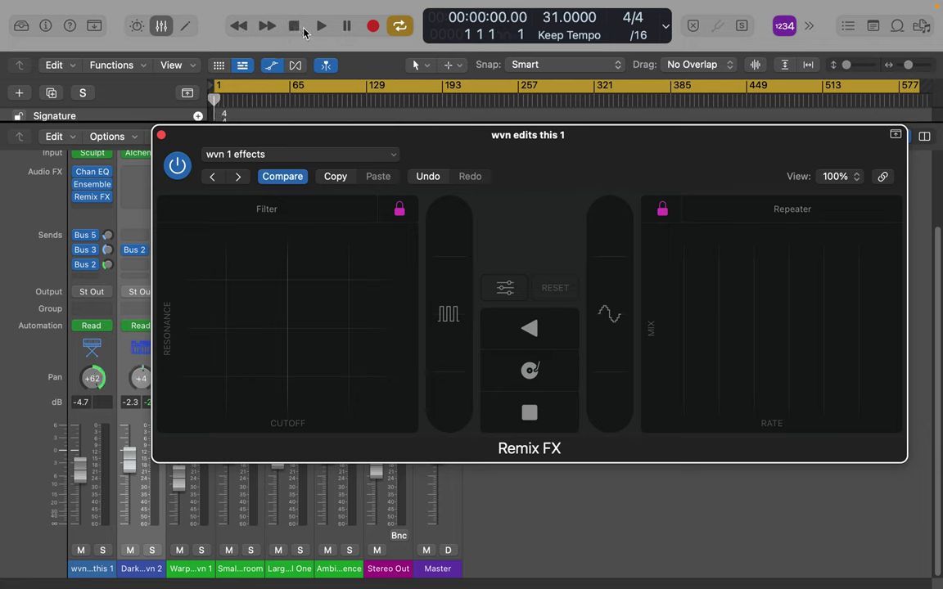
{"action": "left_click", "coordinate": [320, 27]}
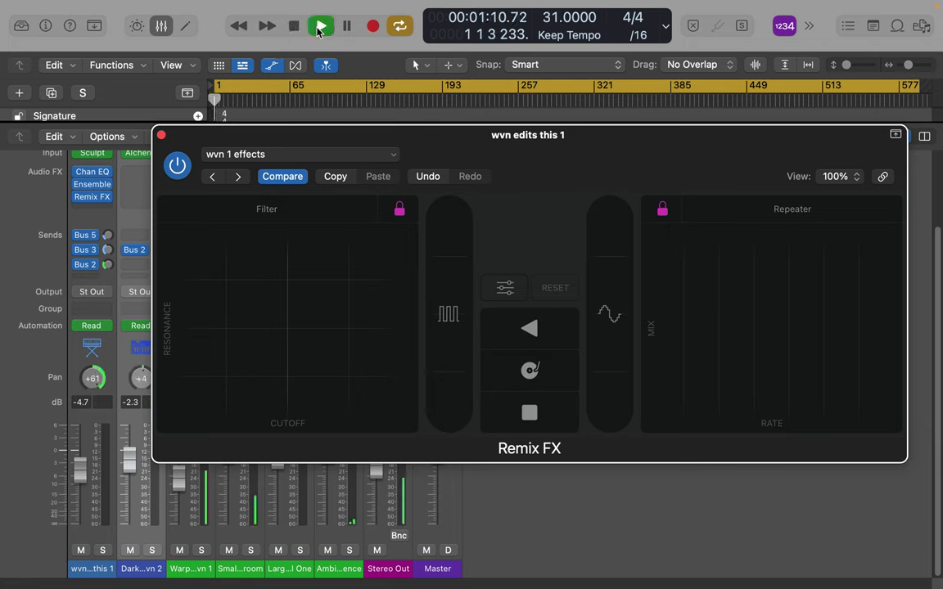
- Set the Filter to low cutoff and low resonance, set the Repeater to a high rate and mix, and close Remix FX
{"action": "left_click_drag", "start_coordinate": [352, 267], "coordinate": [362, 265]}
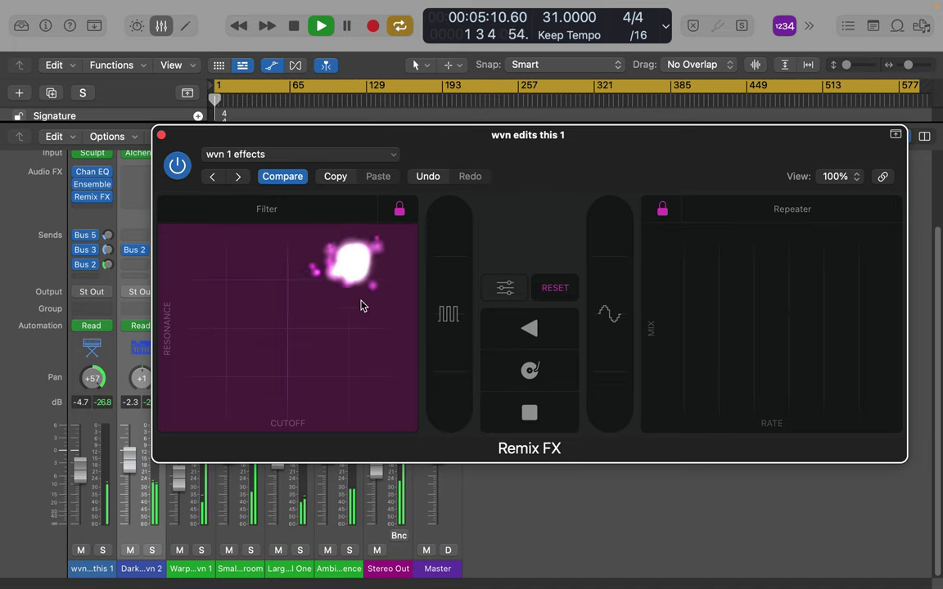
{"action": "left_click", "coordinate": [219, 379]}
{"action": "left_click_drag", "start_coordinate": [758, 269], "coordinate": [823, 270]}
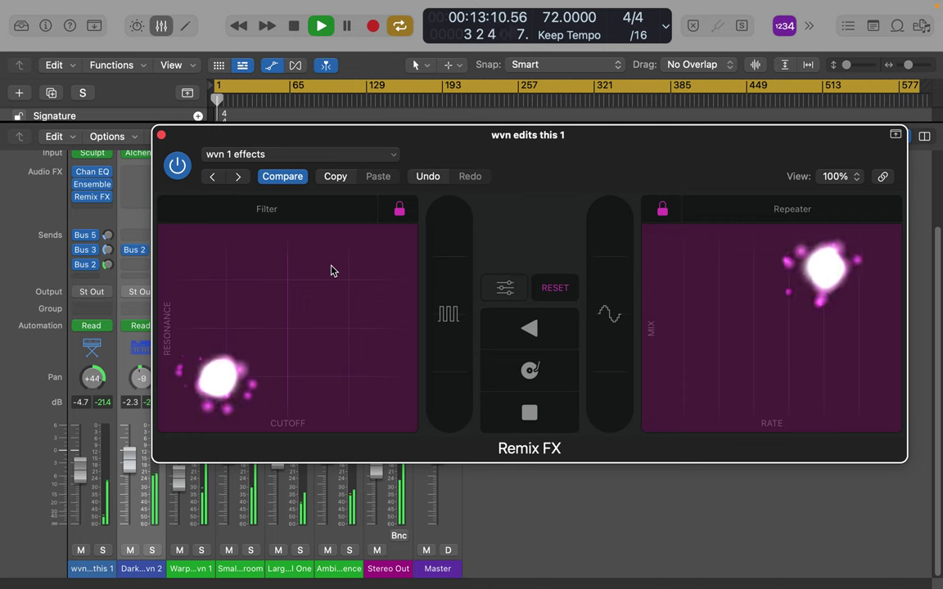
{"action": "left_click", "coordinate": [162, 136]}
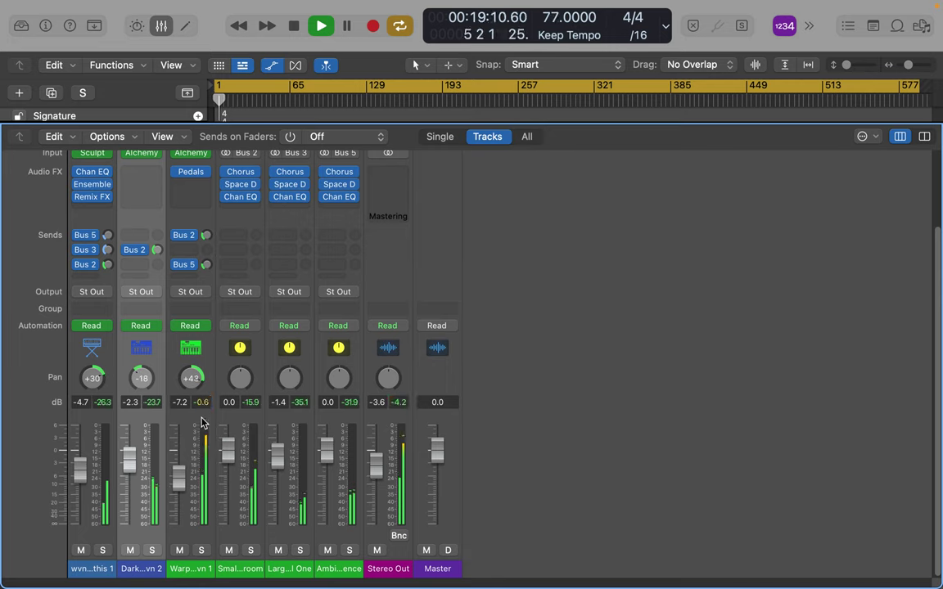
- Lower the Warped Pluck track's volume to -10.2 dB and open its Pedalboard effect
{"action": "left_click_drag", "start_coordinate": [182, 491], "coordinate": [182, 503]}
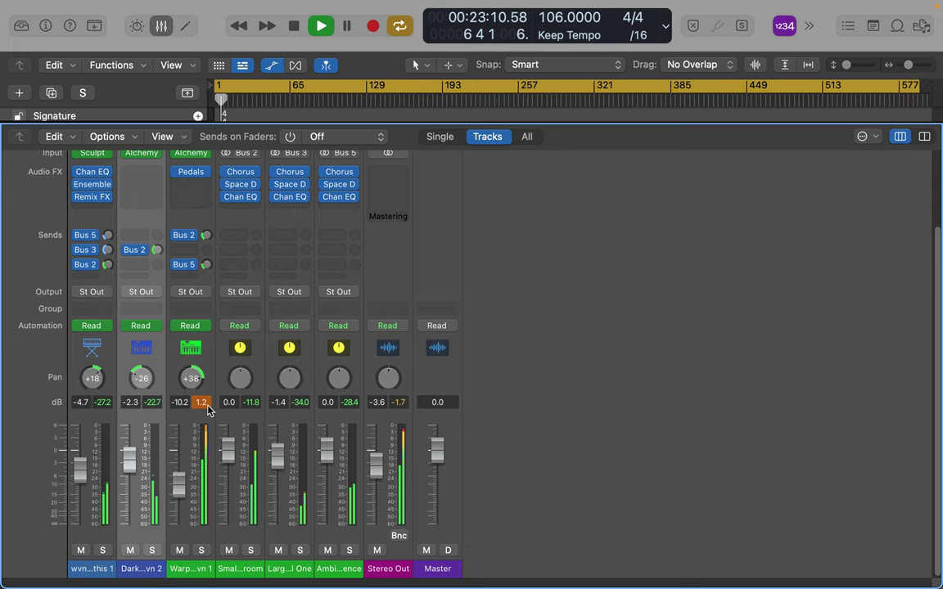
{"action": "scroll", "coordinate": [187, 204], "scroll_direction": "up", "scroll_amount": 3}
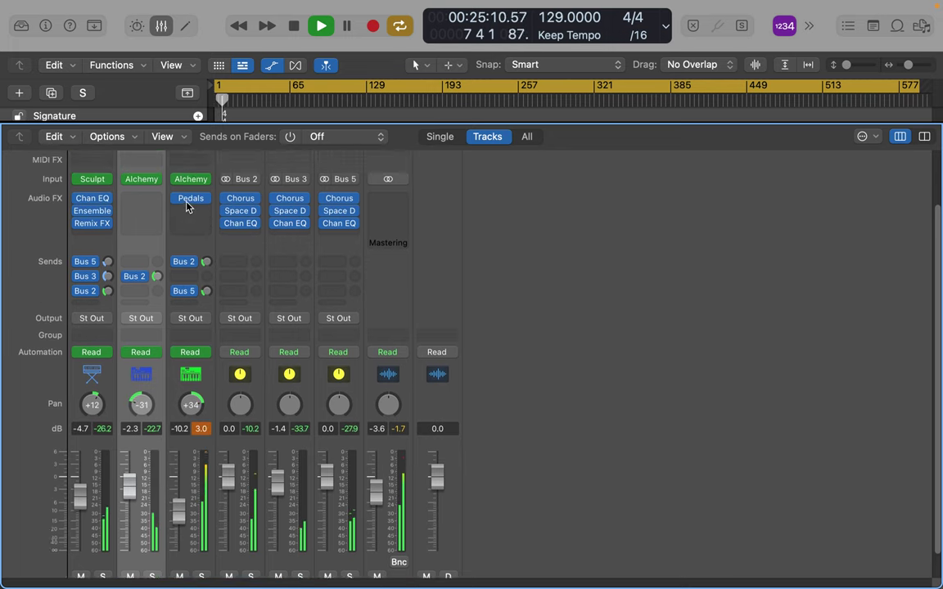
{"action": "mouse_move", "coordinate": [190, 245]}
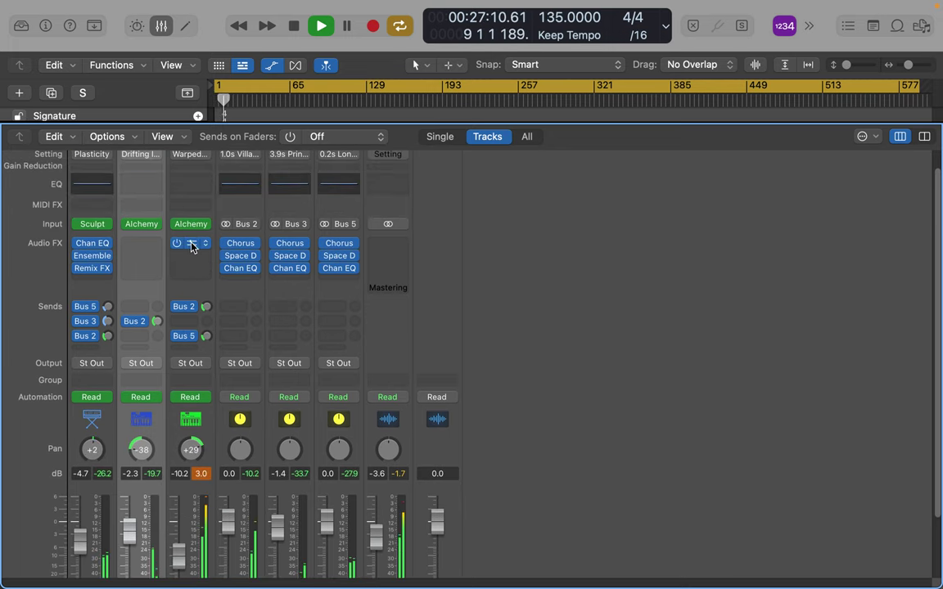
{"action": "left_click", "coordinate": [192, 245]}
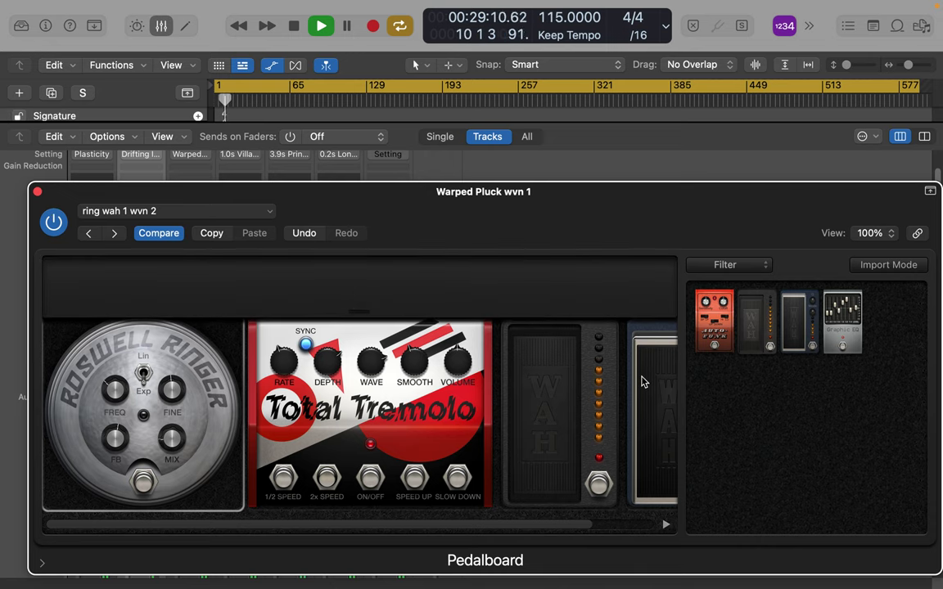
- Adjust the blue wah pedal's Q and the Total Tremolo volume, and move Total Tremolo to the end of the pedal chain
{"action": "scroll", "coordinate": [607, 402], "scroll_direction": "right", "scroll_amount": 3}
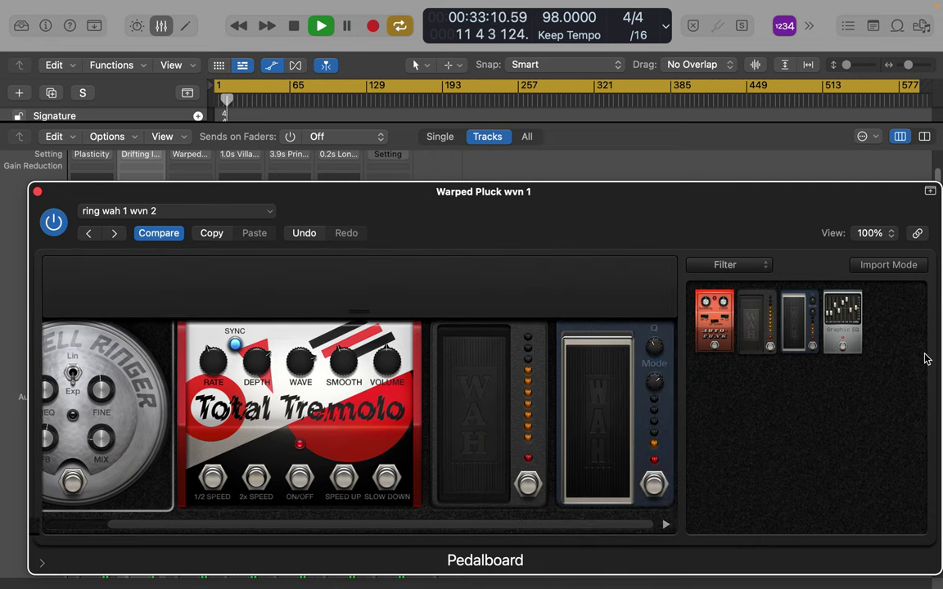
{"action": "left_click_drag", "start_coordinate": [654, 352], "coordinate": [657, 370]}
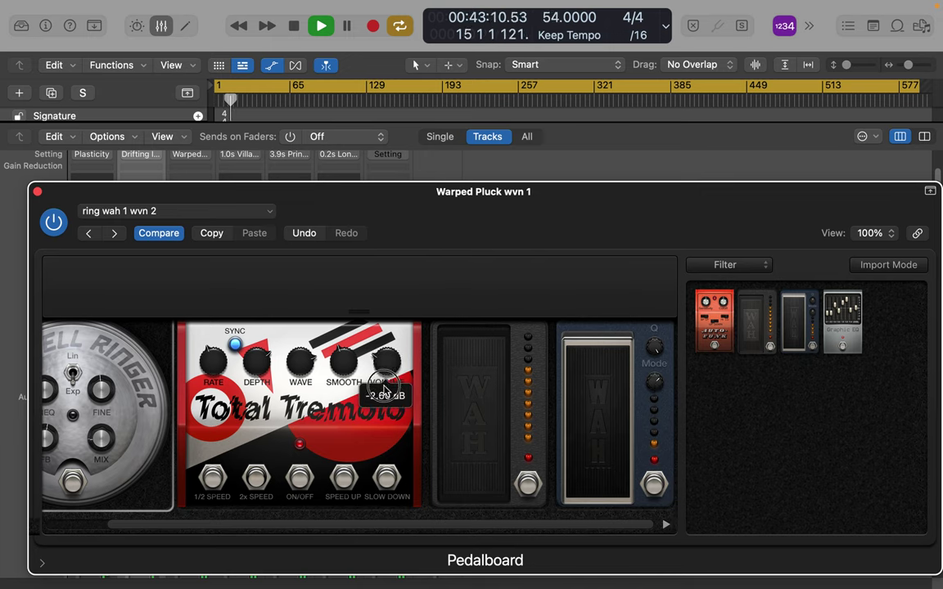
{"action": "left_click_drag", "start_coordinate": [360, 338], "coordinate": [626, 365]}
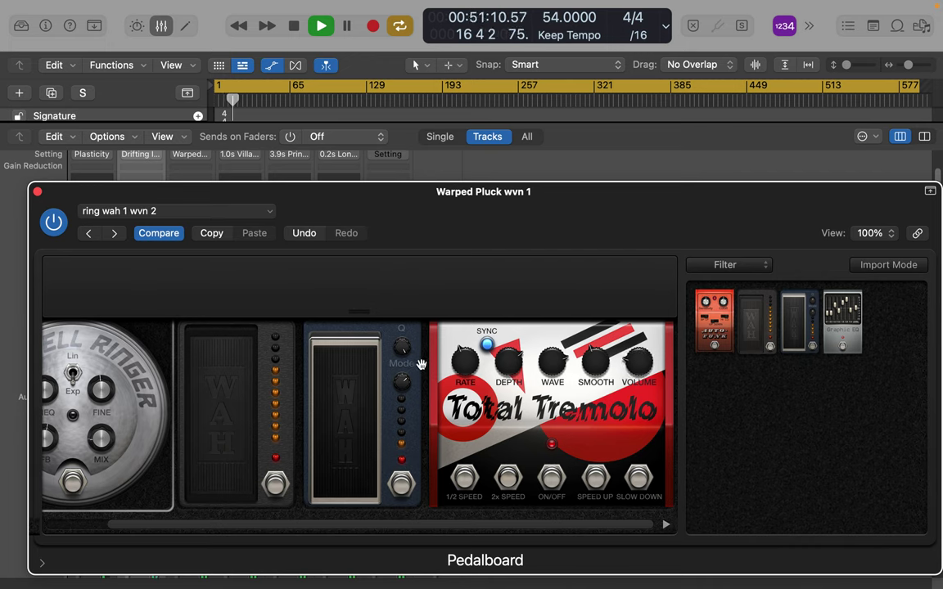
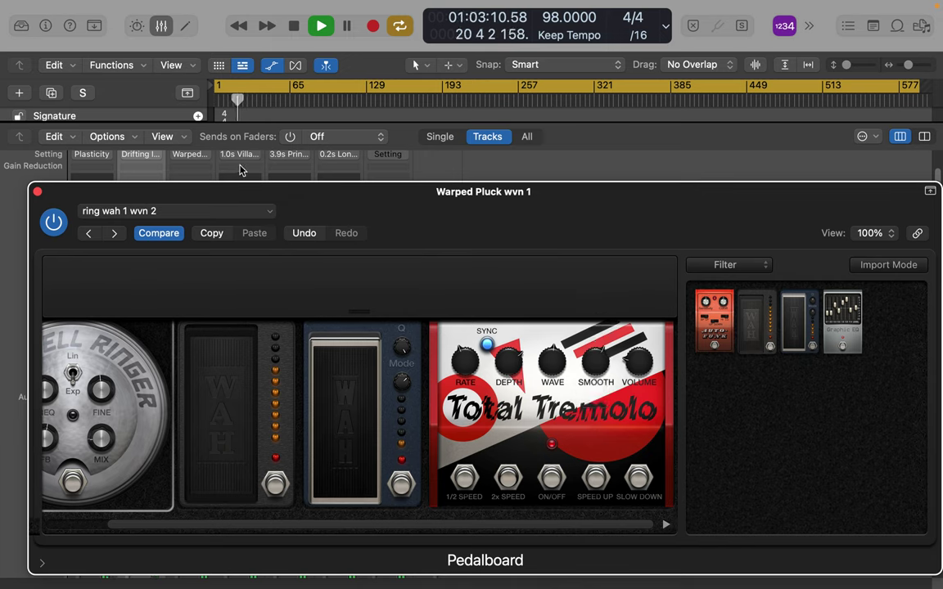
- Move the Pedalboard window clear of the track's level controls and reset the Warped Pluck track's peak level display
{"action": "left_click_drag", "start_coordinate": [61, 200], "coordinate": [316, 193]}
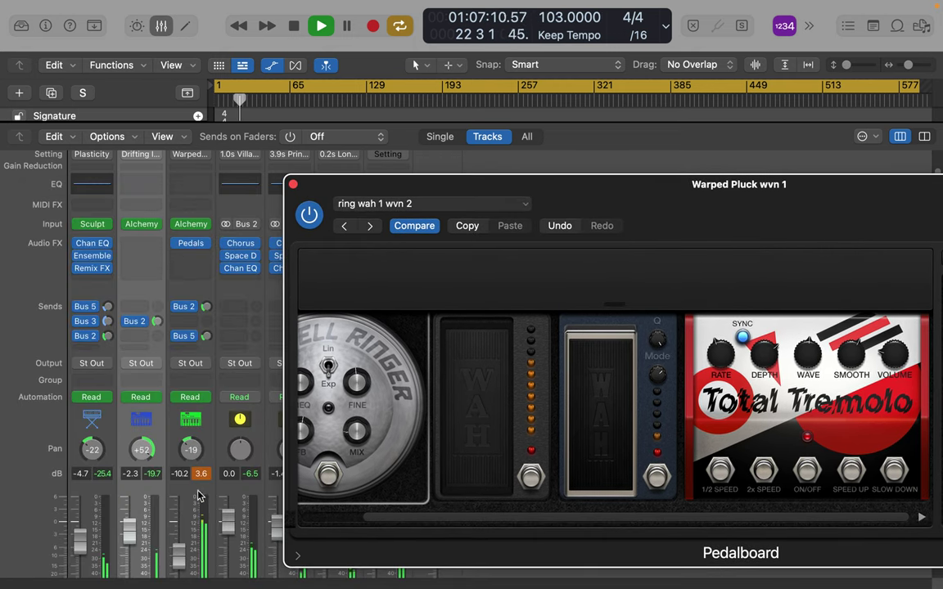
{"action": "left_click", "coordinate": [207, 479]}
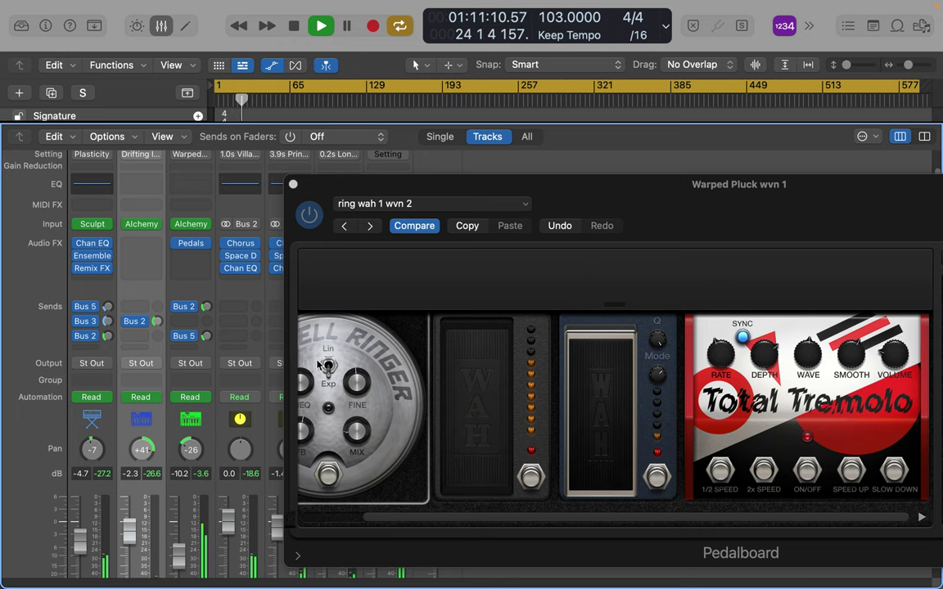
{"action": "left_click_drag", "start_coordinate": [579, 193], "coordinate": [581, 68]}
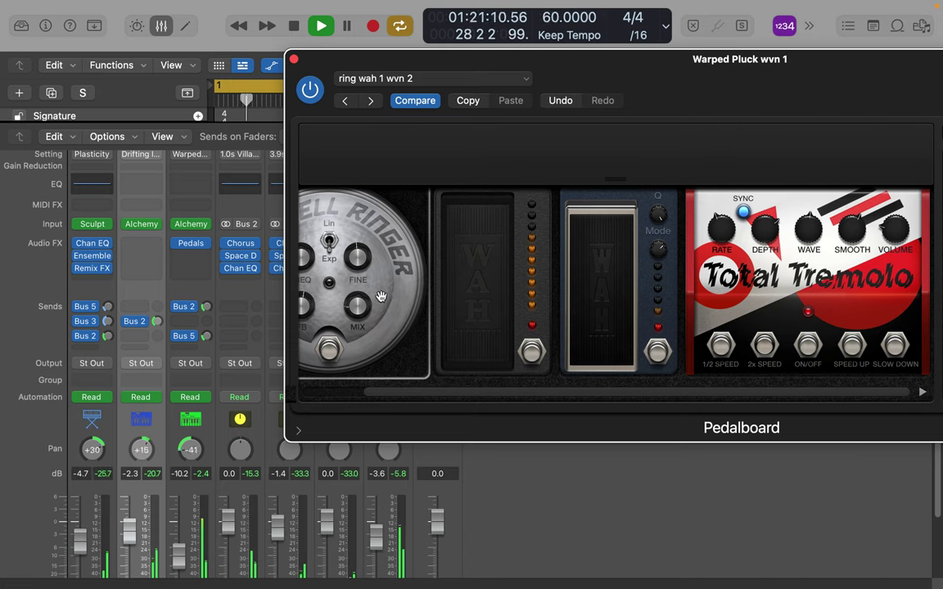
- Switch on the Roswell Ringer pedal and adjust its Mix level, trying values up to 96%
{"action": "mouse_move", "coordinate": [363, 321]}
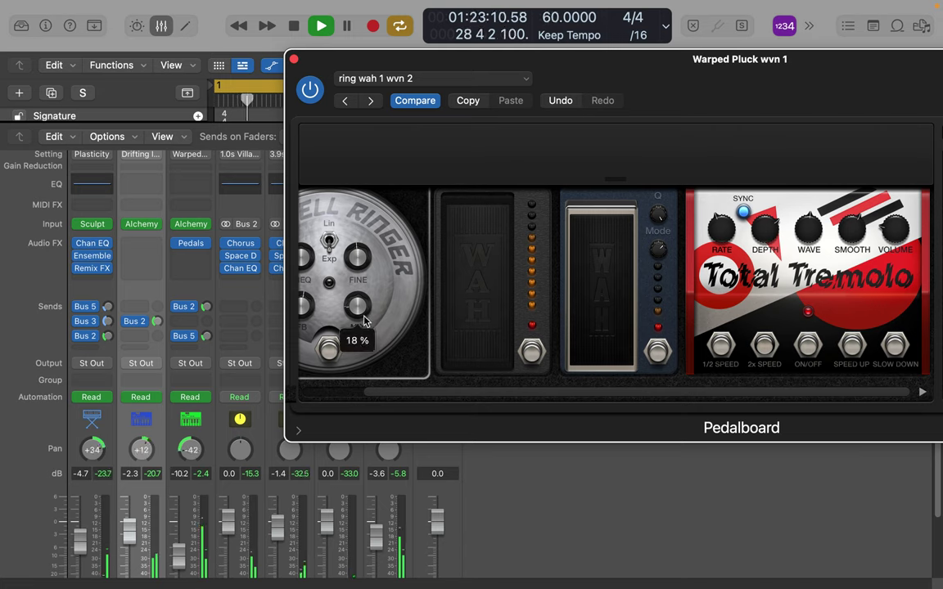
{"action": "left_click_drag", "start_coordinate": [364, 321], "coordinate": [373, 232]}
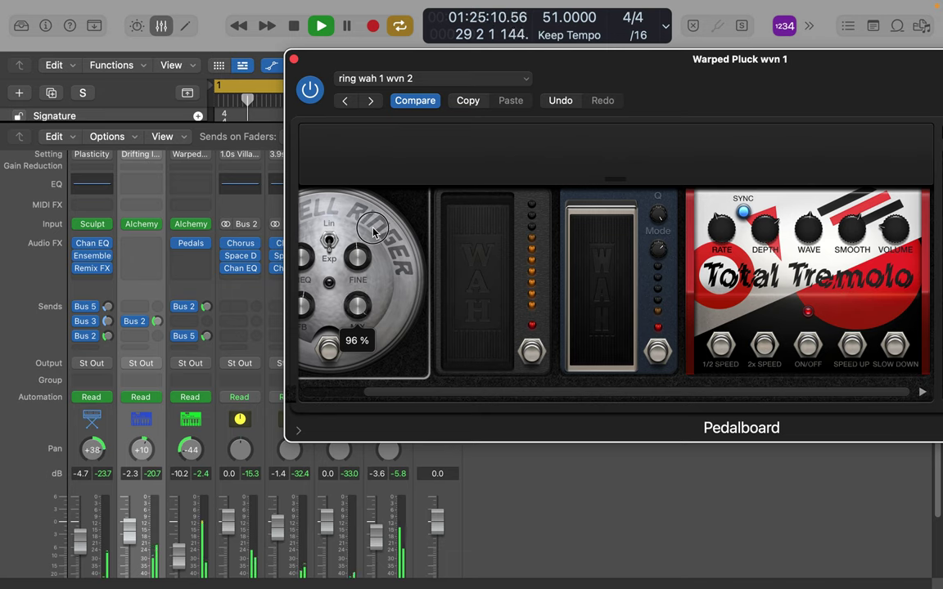
{"action": "left_click_drag", "start_coordinate": [372, 232], "coordinate": [325, 245]}
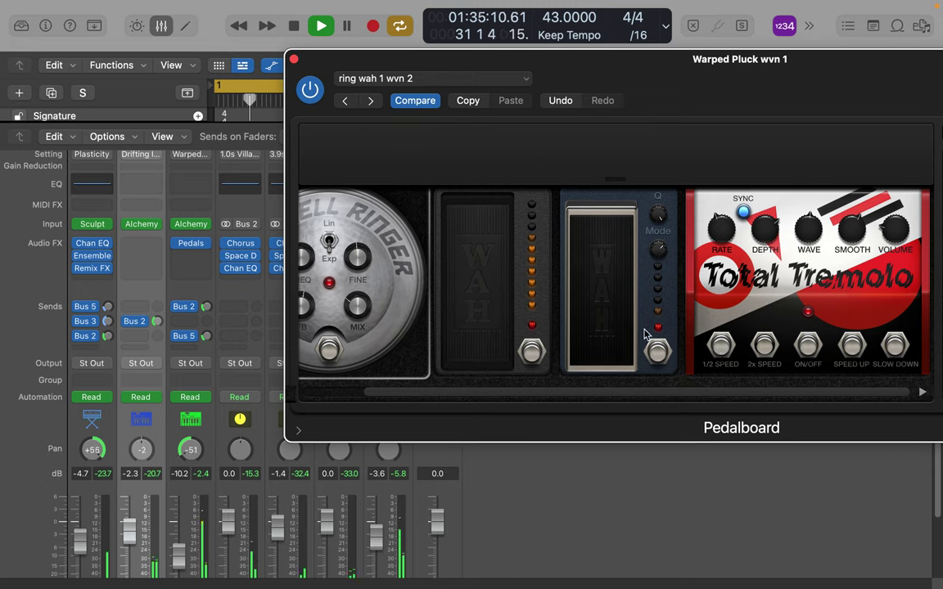
{"action": "mouse_move", "coordinate": [365, 316]}
{"action": "left_mouse_down"}
{"action": "mouse_move", "coordinate": [337, 226]}
{"action": "mouse_move", "coordinate": [344, 287]}
{"action": "mouse_move", "coordinate": [379, 323]}
{"action": "left_mouse_up"}
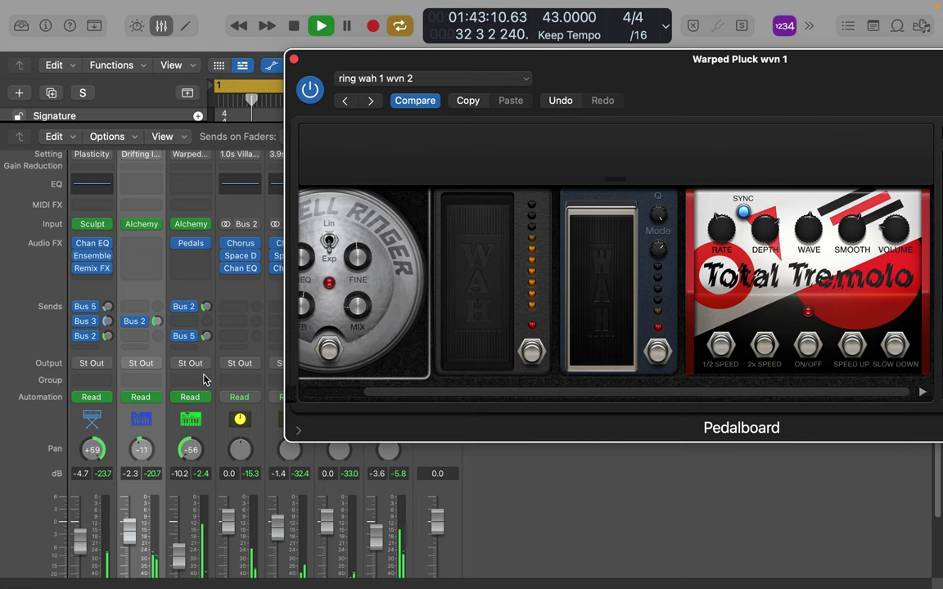
- Solo the Warped Pluck track and adjust the treadle positions of both wah pedals during playback
{"action": "scroll", "coordinate": [195, 478], "scroll_direction": "down", "scroll_amount": 3}
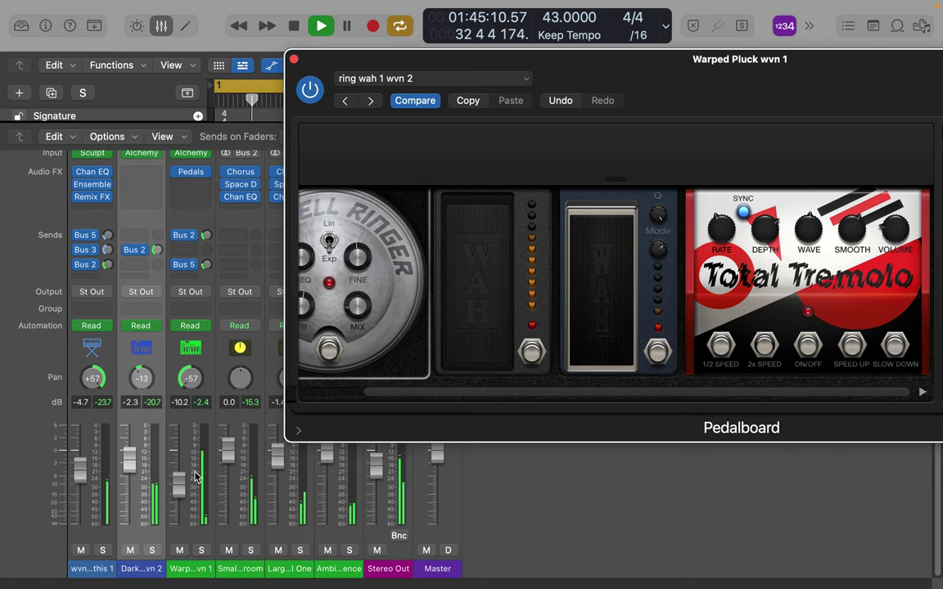
{"action": "left_click", "coordinate": [201, 550]}
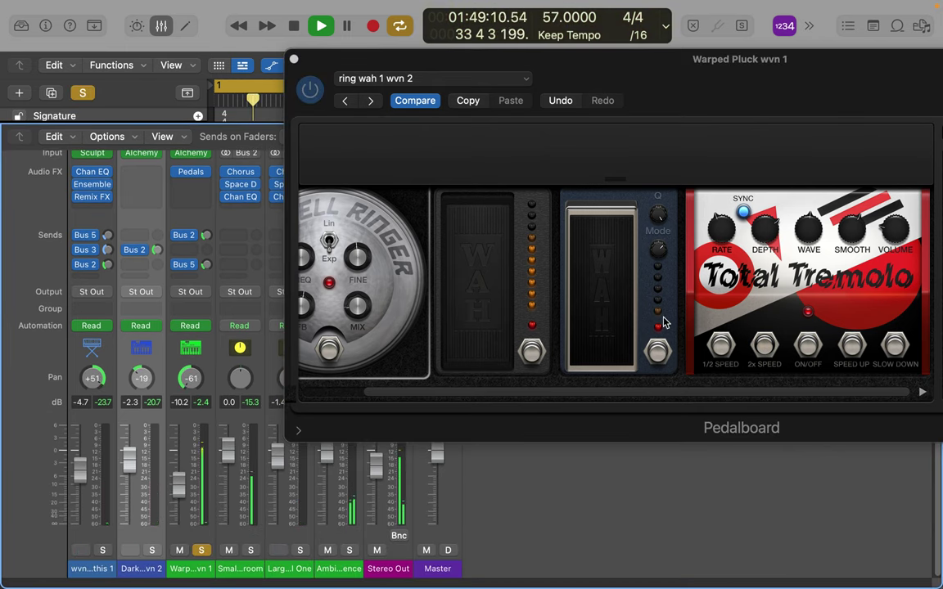
{"action": "left_click", "coordinate": [618, 293]}
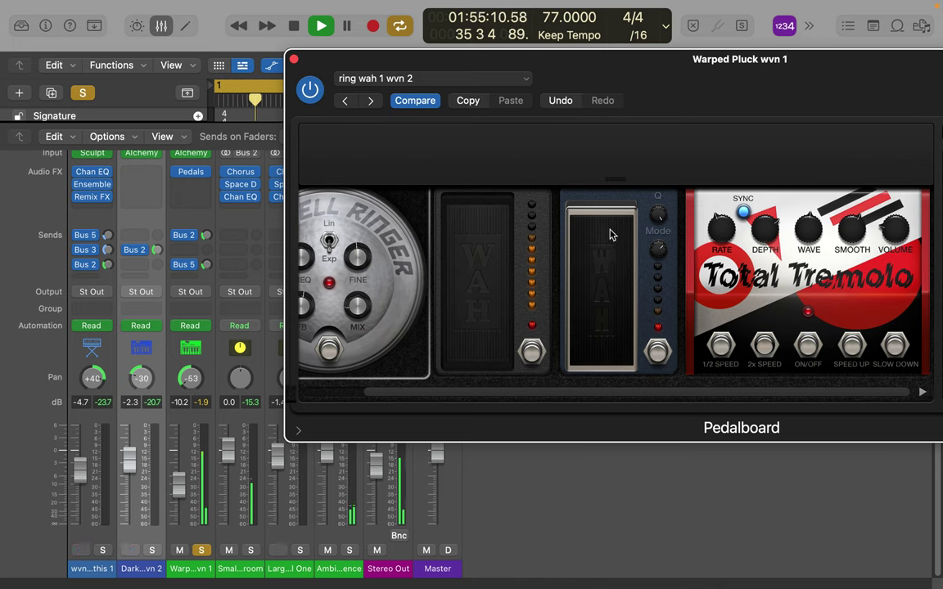
{"action": "mouse_move", "coordinate": [612, 239]}
{"action": "left_mouse_down"}
{"action": "mouse_move", "coordinate": [610, 274]}
{"action": "mouse_move", "coordinate": [613, 249]}
{"action": "left_mouse_up"}
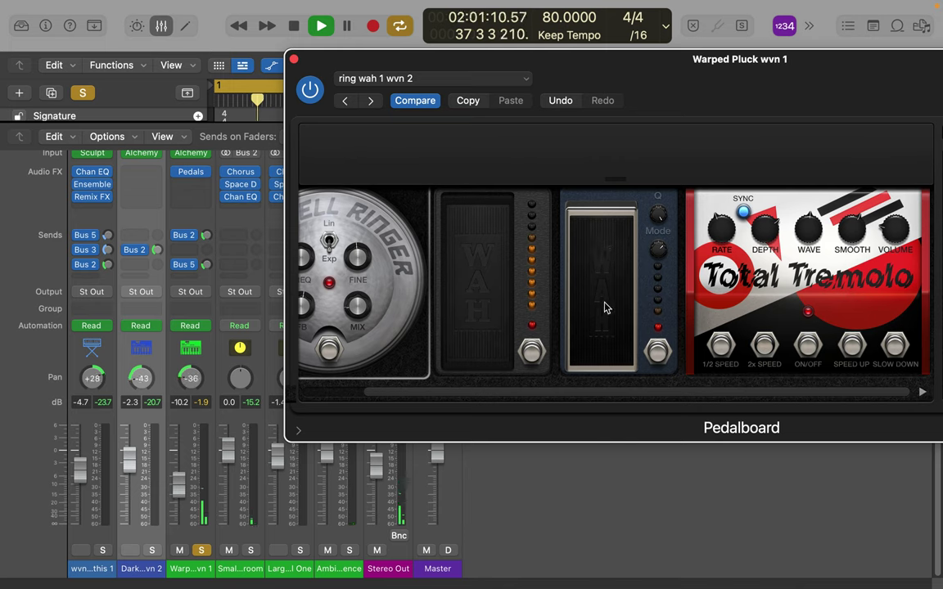
{"action": "left_click_drag", "start_coordinate": [501, 291], "coordinate": [509, 316]}
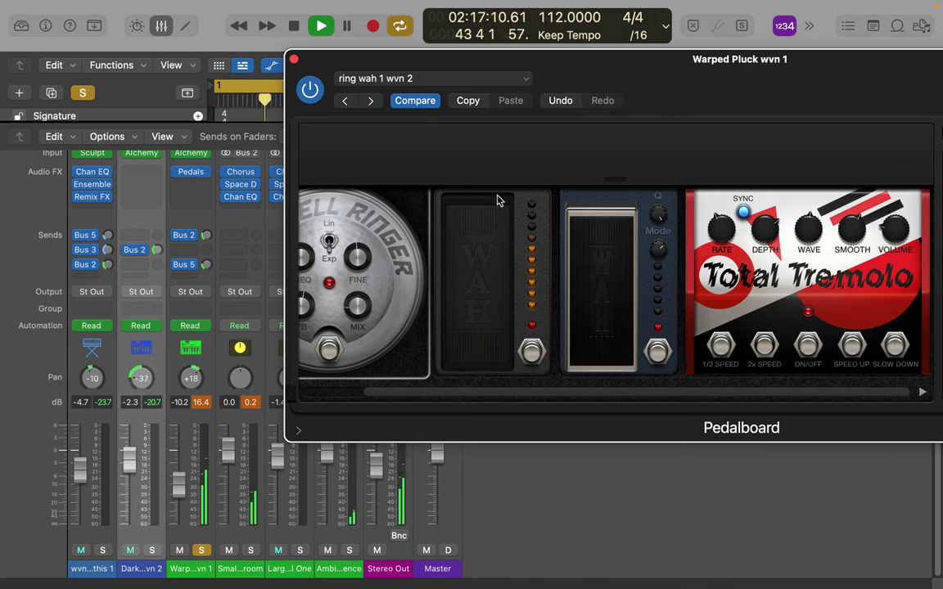
- Bring the Roswell Ringer fully into view, lower the Warped Pluck track's volume to -12.8 dB and close Pedalboard
{"action": "mouse_move", "coordinate": [455, 180]}
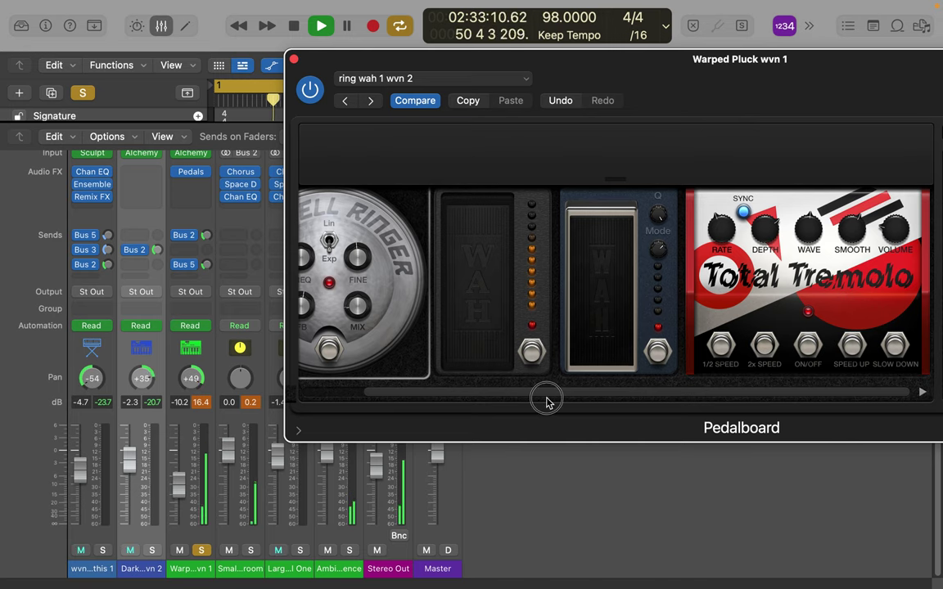
{"action": "left_click_drag", "start_coordinate": [436, 399], "coordinate": [332, 394]}
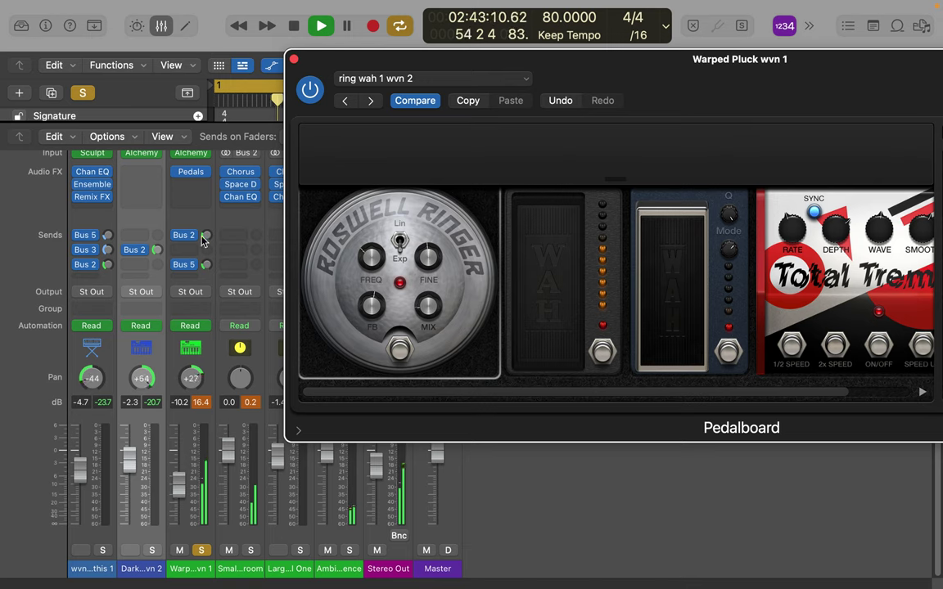
{"action": "left_click", "coordinate": [295, 62]}
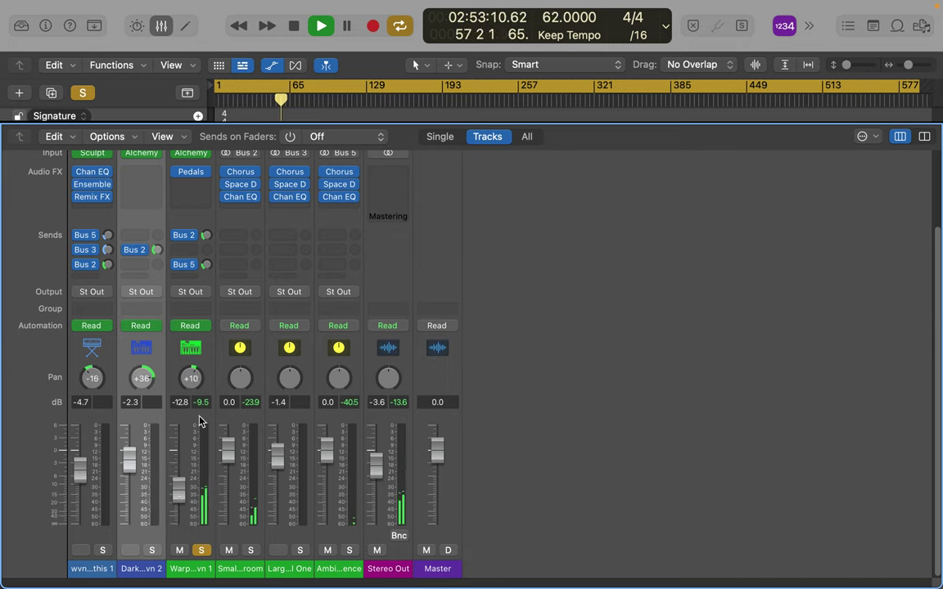
- Unsolo the Warped Pluck track and insert Vocal Transformer in the first effect slot of the Darkness Beyond Now track
{"action": "left_click", "coordinate": [204, 551]}
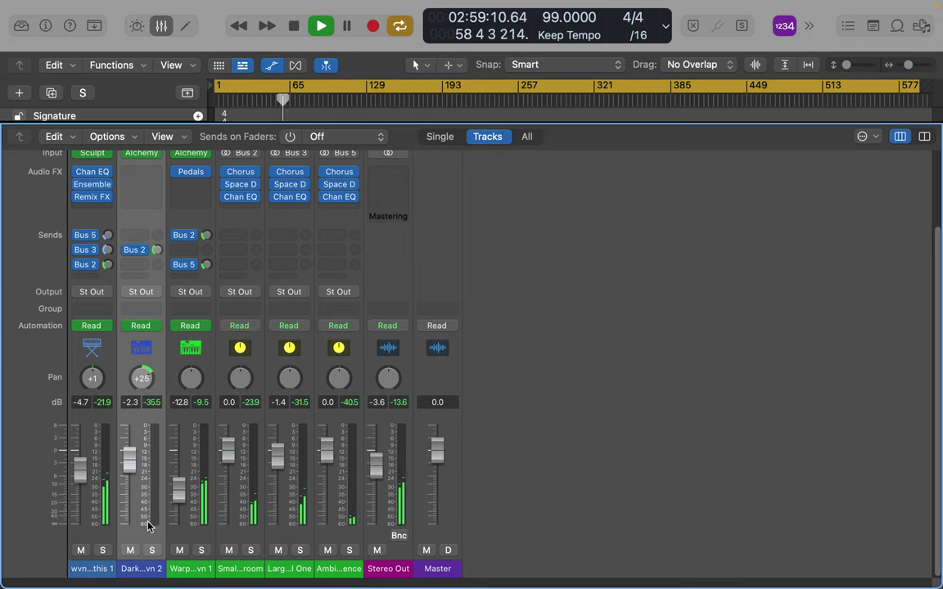
{"action": "scroll", "coordinate": [149, 528], "scroll_direction": "up", "scroll_amount": 3}
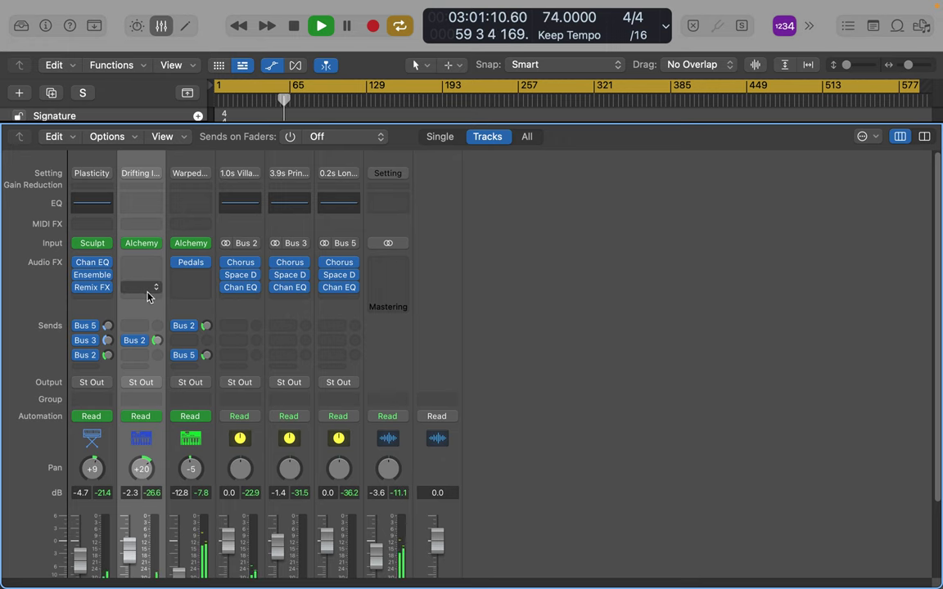
{"action": "scroll", "coordinate": [147, 417], "scroll_direction": "down", "scroll_amount": 3}
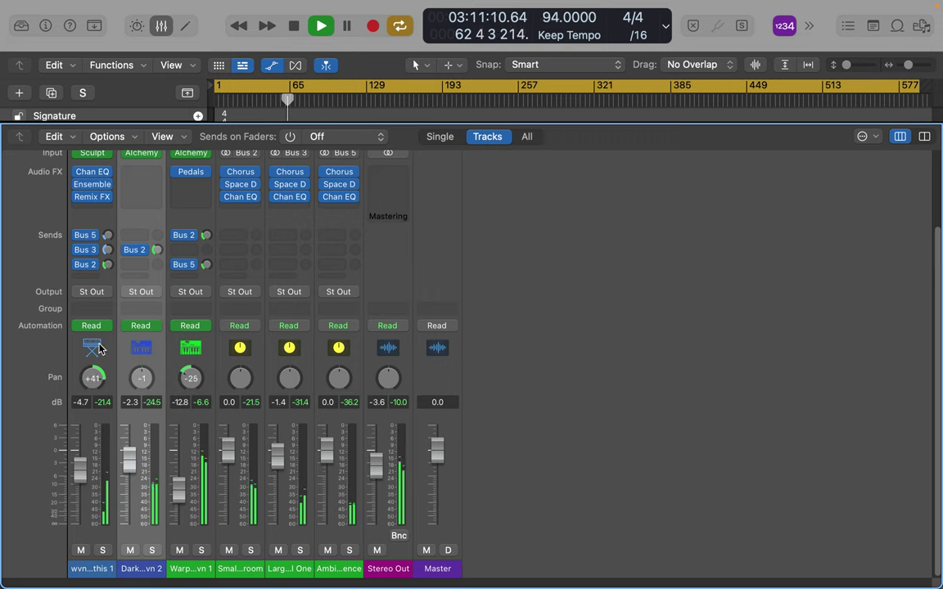
{"action": "left_click", "coordinate": [144, 171]}
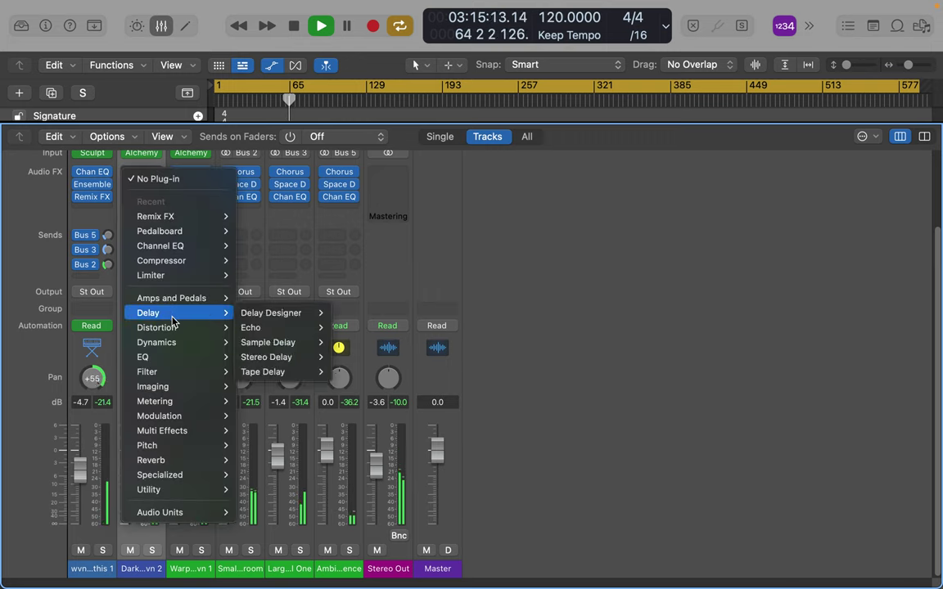
{"action": "mouse_move", "coordinate": [174, 331]}
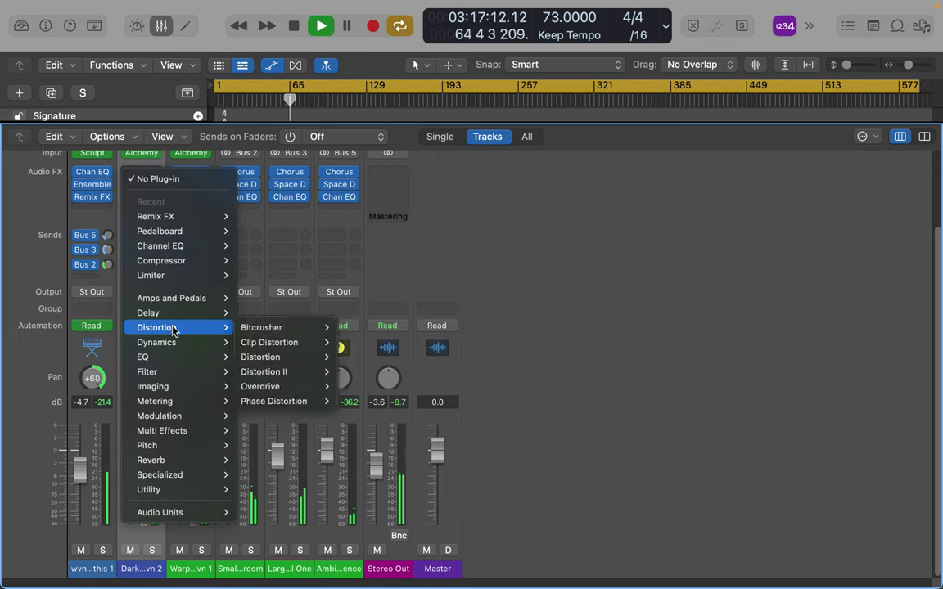
{"action": "mouse_move", "coordinate": [172, 387]}
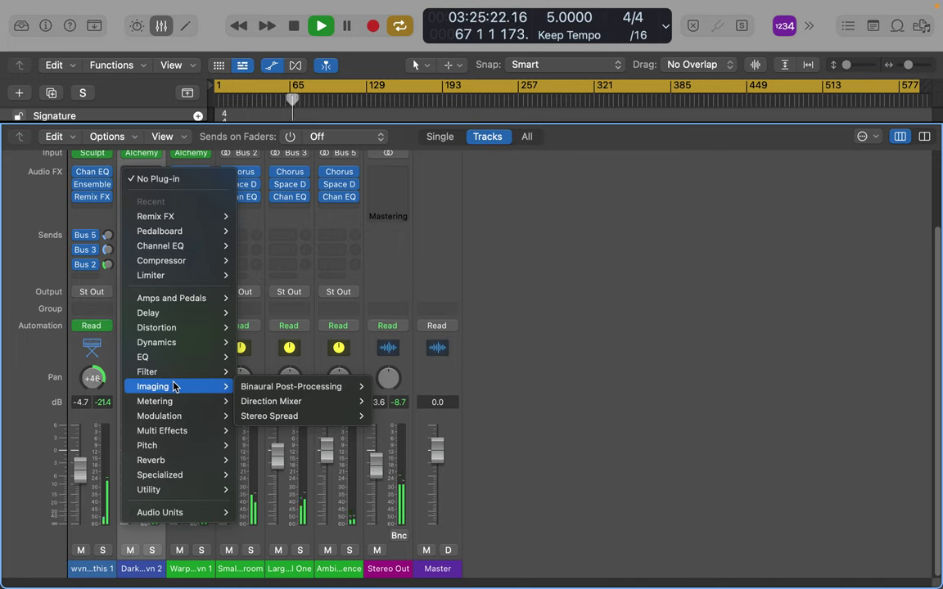
{"action": "mouse_move", "coordinate": [174, 462]}
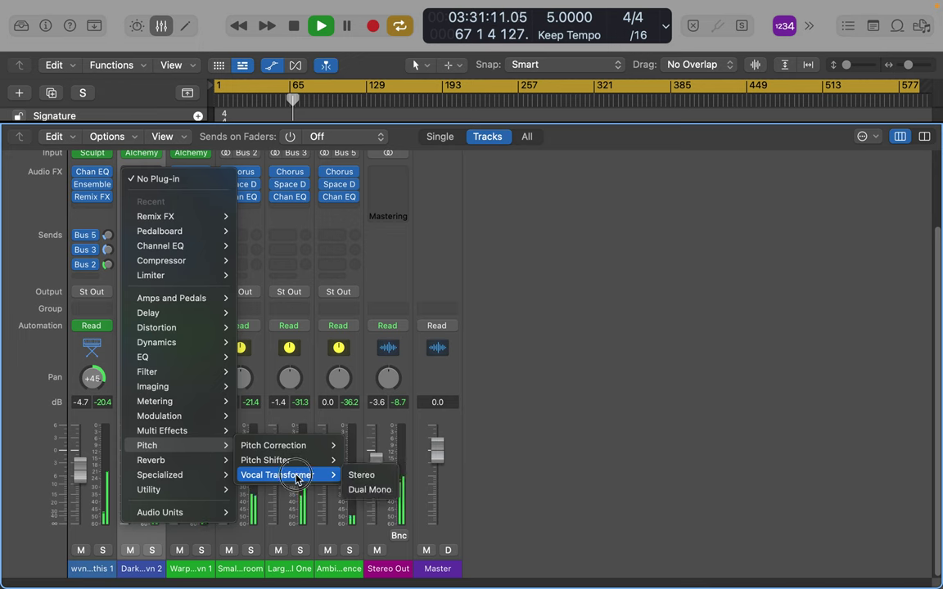
{"action": "key", "text": "Escape"}
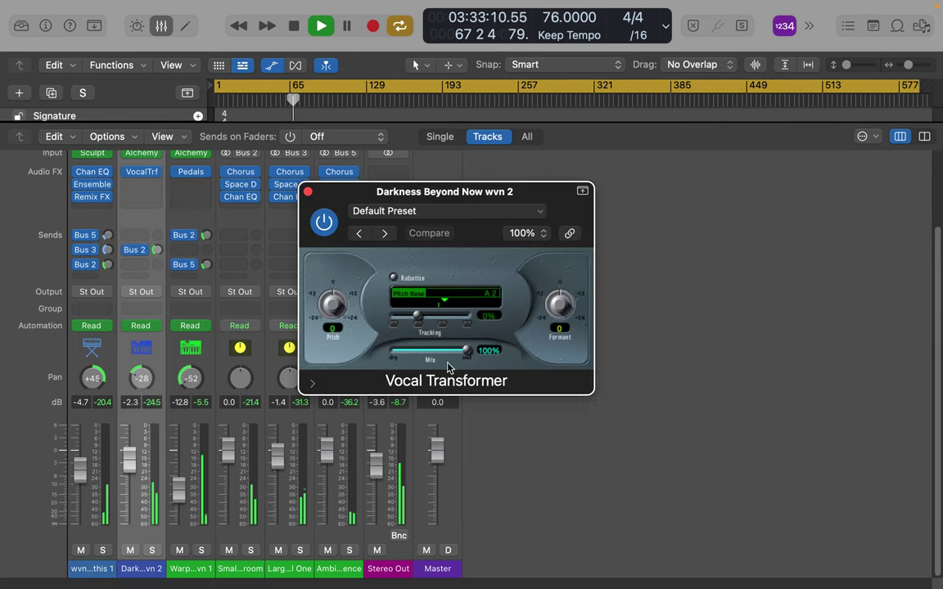
- Load the Female Rap Double High voice preset into Vocal Transformer
{"action": "left_click", "coordinate": [458, 214]}
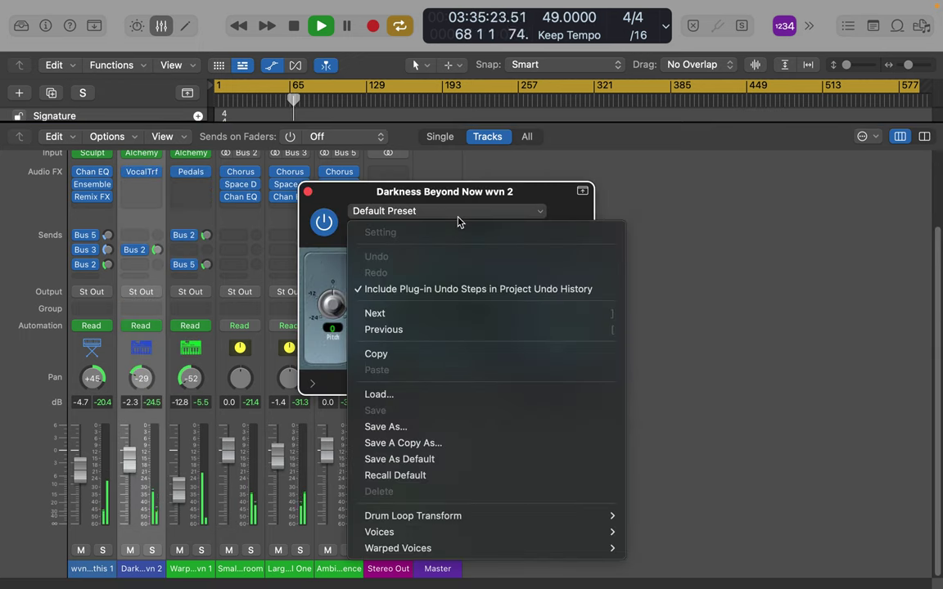
{"action": "mouse_move", "coordinate": [434, 526]}
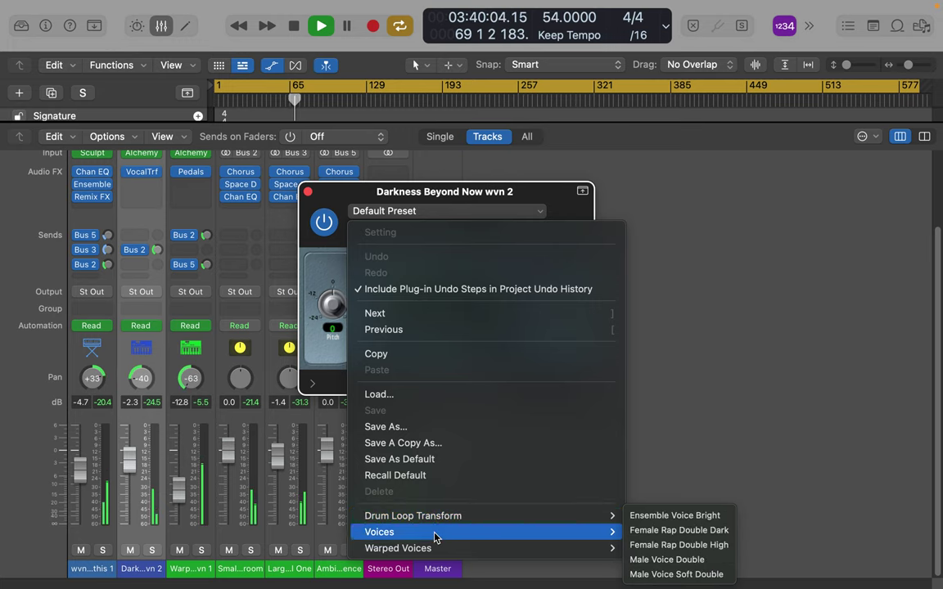
{"action": "left_click", "coordinate": [657, 545]}
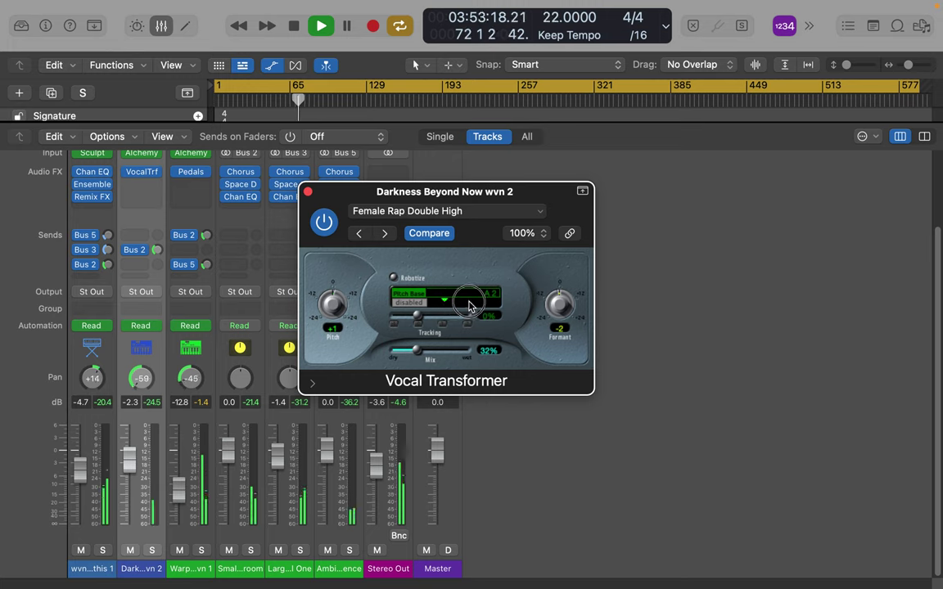
- Set Vocal Transformer's Formant to +3, Pitch to +8 and Mix to 51%
{"action": "mouse_move", "coordinate": [471, 306]}
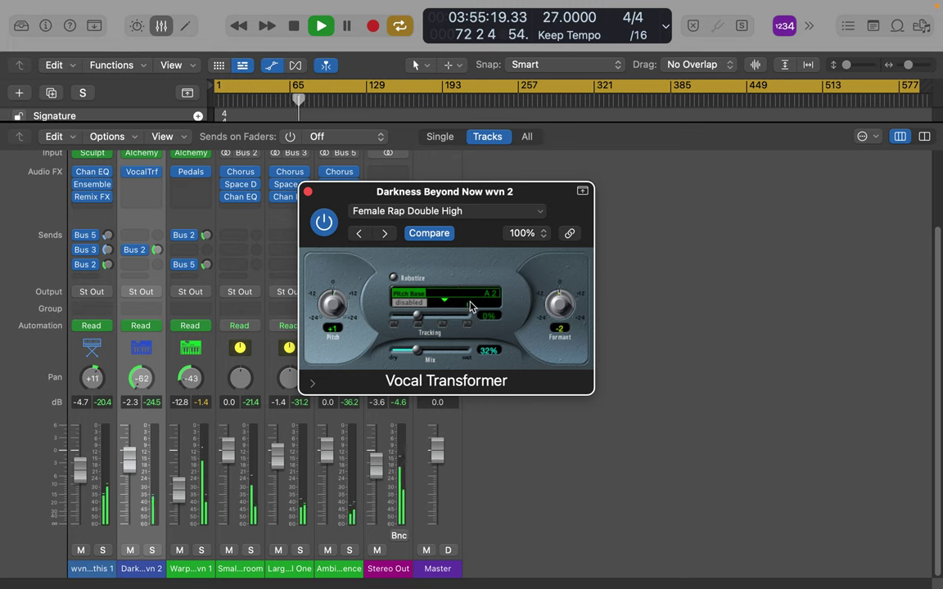
{"action": "left_click_drag", "start_coordinate": [561, 312], "coordinate": [561, 297]}
{"action": "mouse_move", "coordinate": [332, 283]}
{"action": "left_mouse_down"}
{"action": "mouse_move", "coordinate": [333, 300]}
{"action": "mouse_move", "coordinate": [332, 288]}
{"action": "left_mouse_up"}
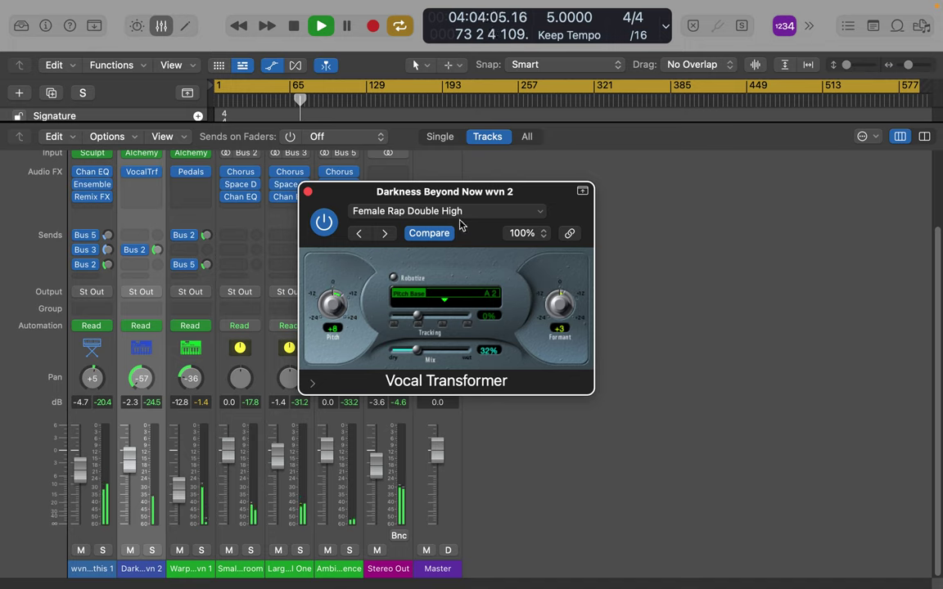
{"action": "left_click_drag", "start_coordinate": [419, 350], "coordinate": [434, 353]}
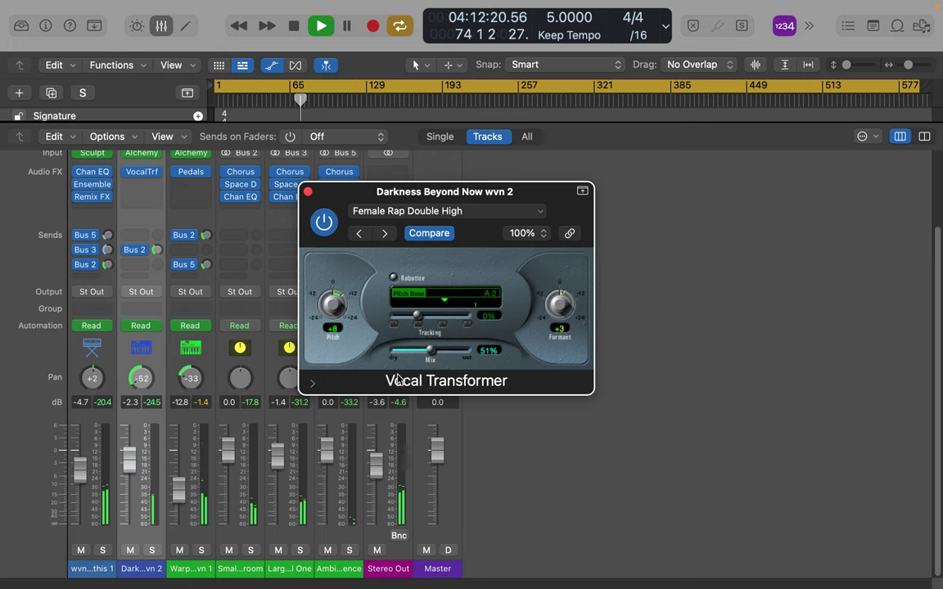
- Solo the Darkness Beyond Now track and set Vocal Transformer's Pitch to -8, Formant to +15 and Mix to 79%
{"action": "left_click", "coordinate": [151, 550]}
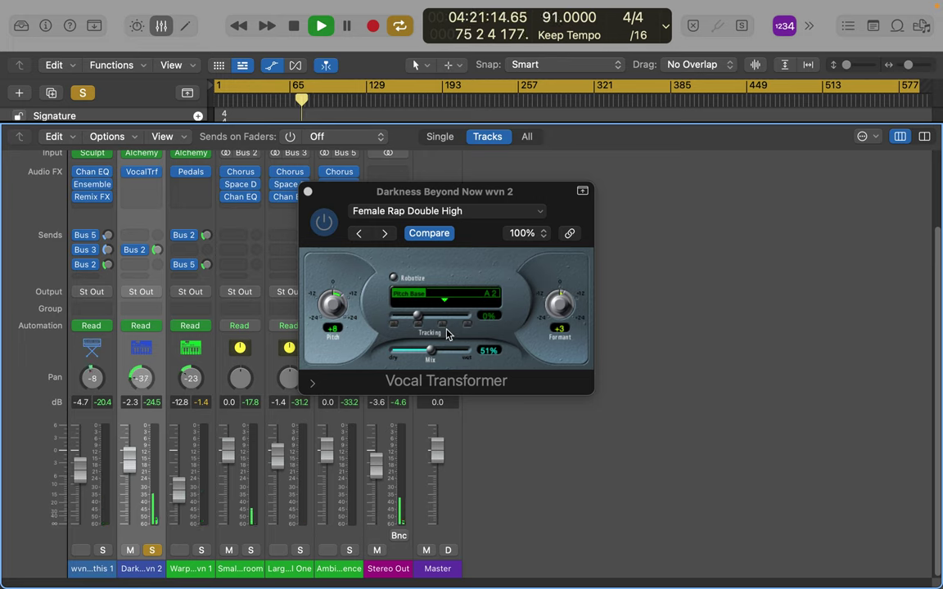
{"action": "left_click", "coordinate": [418, 319]}
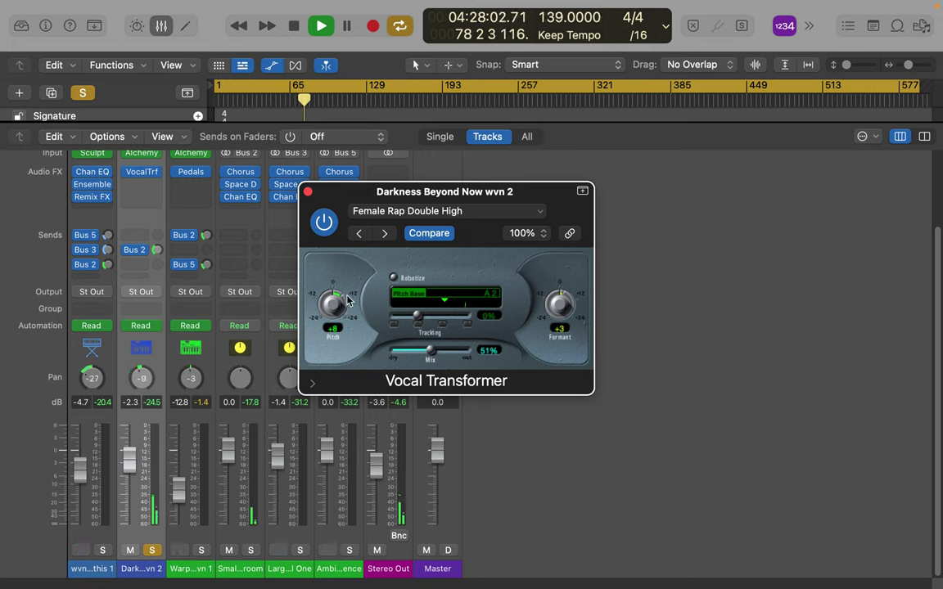
{"action": "left_click_drag", "start_coordinate": [336, 308], "coordinate": [353, 354]}
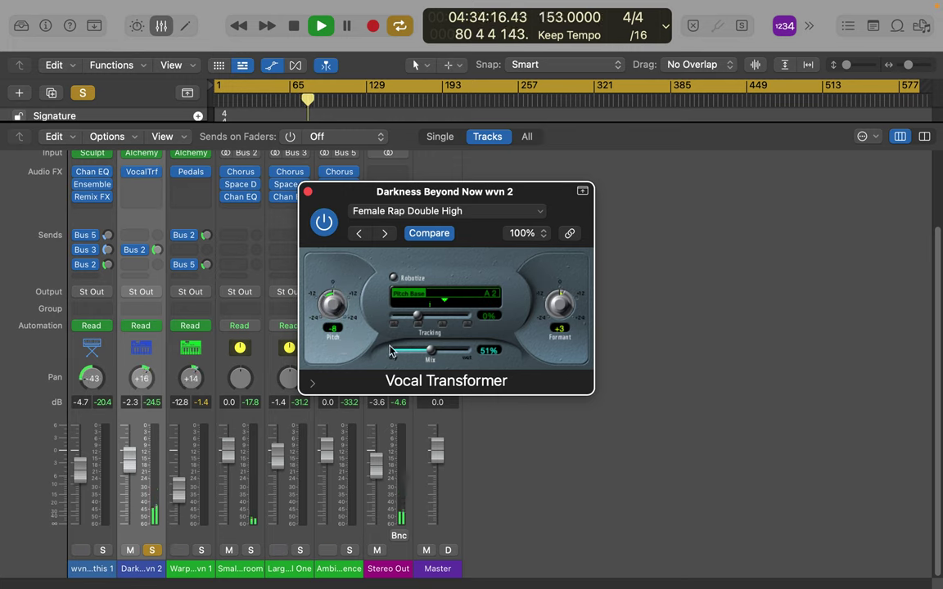
{"action": "left_click_drag", "start_coordinate": [553, 305], "coordinate": [560, 278]}
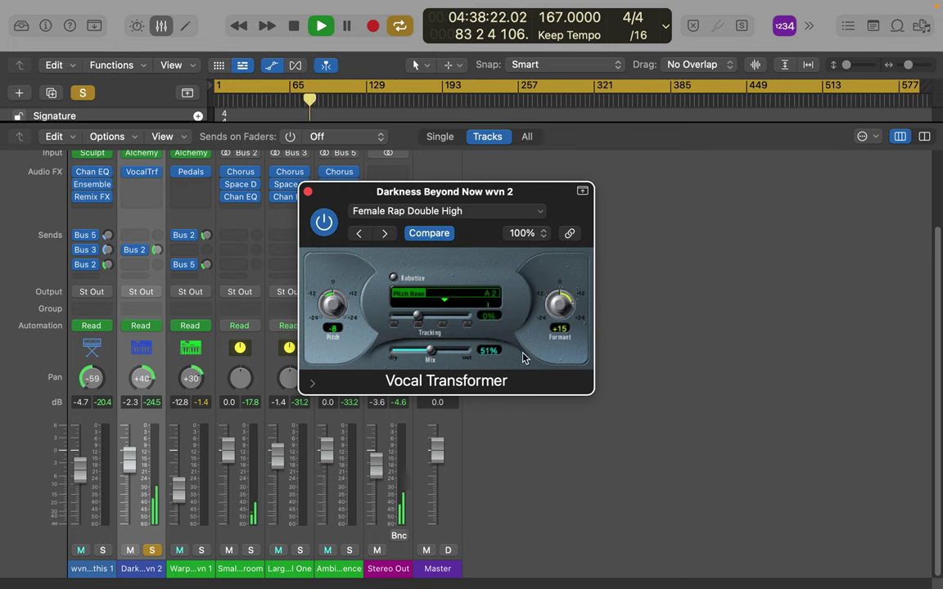
{"action": "left_click", "coordinate": [431, 352]}
{"action": "left_click_drag", "start_coordinate": [431, 352], "coordinate": [456, 356]}
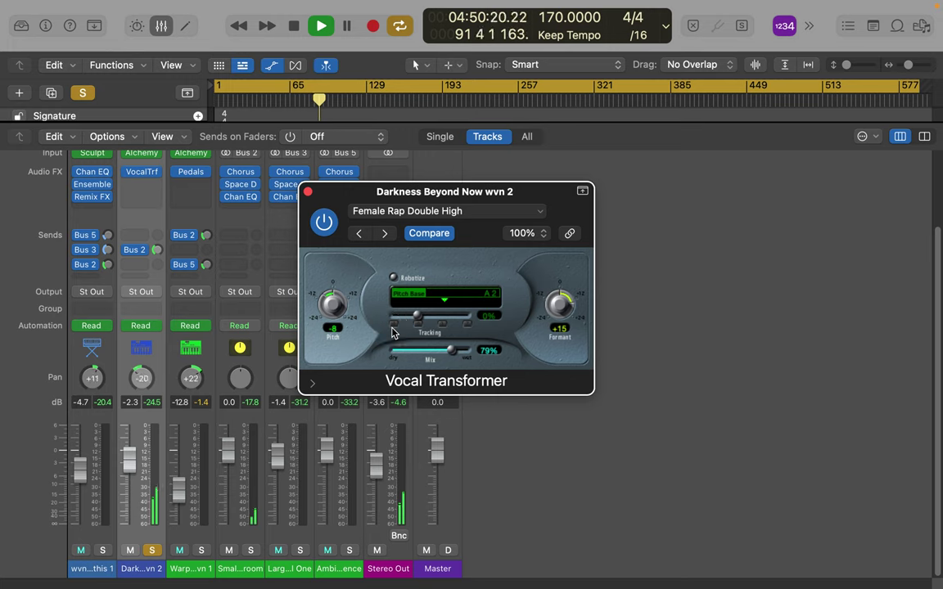
- Switch on Robotize in Vocal Transformer and set Tracking to -48%
{"action": "left_click", "coordinate": [414, 323]}
{"action": "left_click_drag", "start_coordinate": [414, 323], "coordinate": [483, 311]}
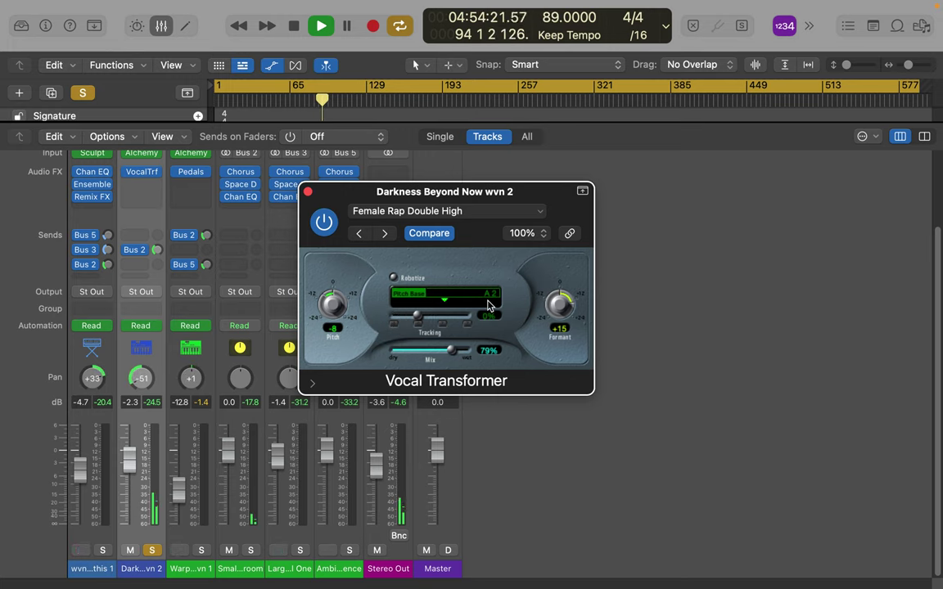
{"action": "left_click", "coordinate": [394, 279]}
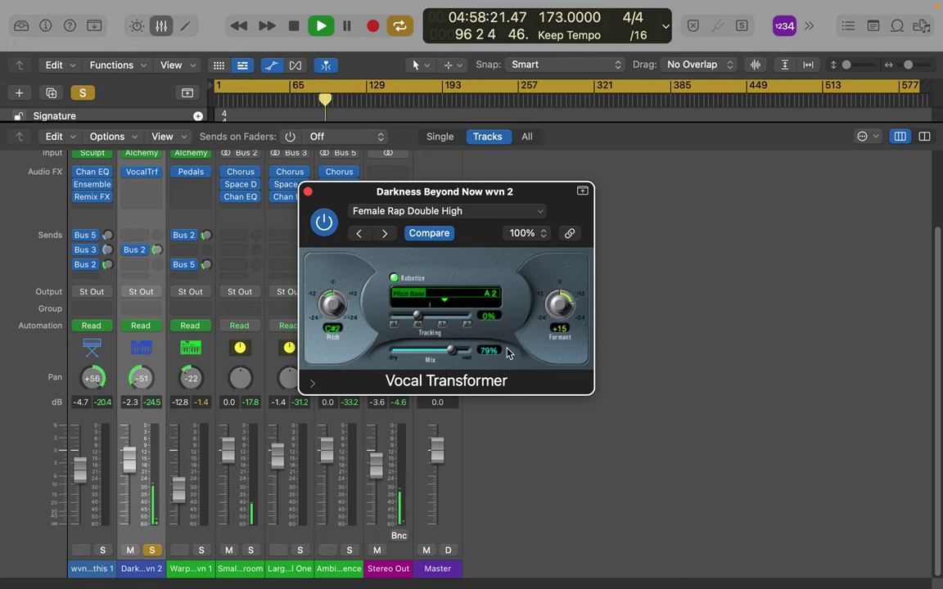
{"action": "mouse_move", "coordinate": [419, 318]}
{"action": "left_mouse_down"}
{"action": "mouse_move", "coordinate": [447, 320]}
{"action": "mouse_move", "coordinate": [367, 321]}
{"action": "mouse_move", "coordinate": [417, 328]}
{"action": "left_mouse_up"}
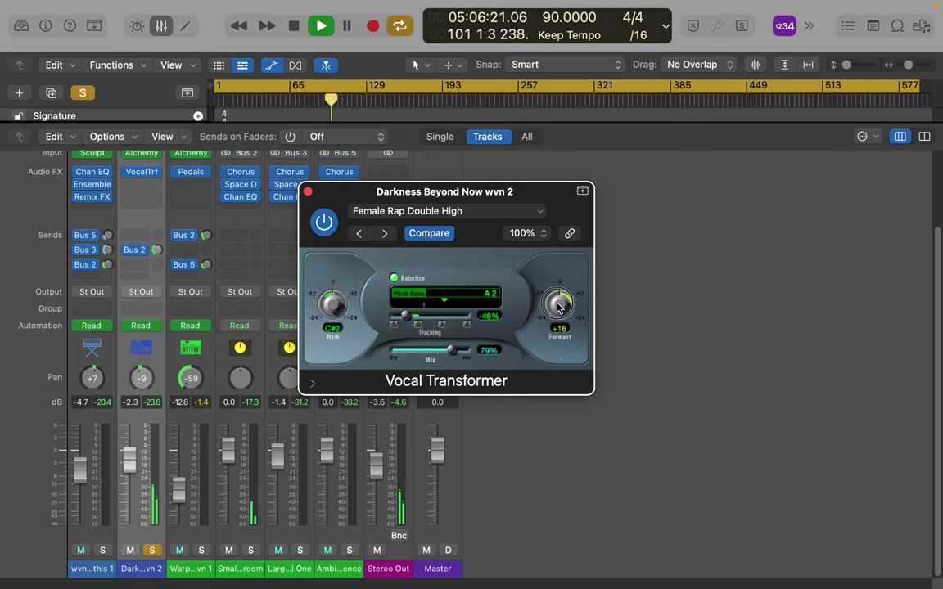
- Lower Vocal Transformer's Formant to +12 and tune its Pitch to F3, trying G3 on the way
{"action": "left_click_drag", "start_coordinate": [557, 312], "coordinate": [560, 319]}
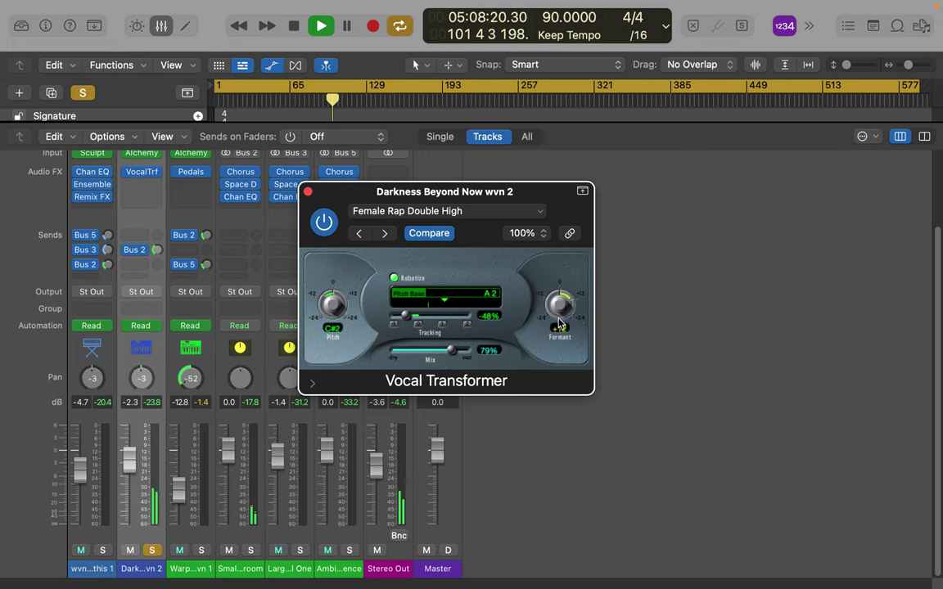
{"action": "left_click_drag", "start_coordinate": [335, 305], "coordinate": [346, 260]}
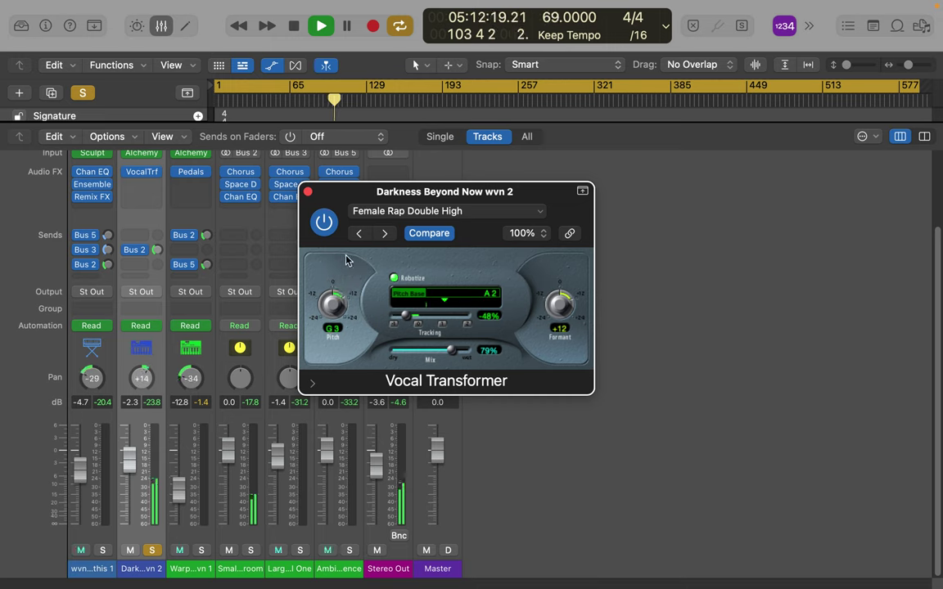
{"action": "left_click_drag", "start_coordinate": [338, 307], "coordinate": [332, 316]}
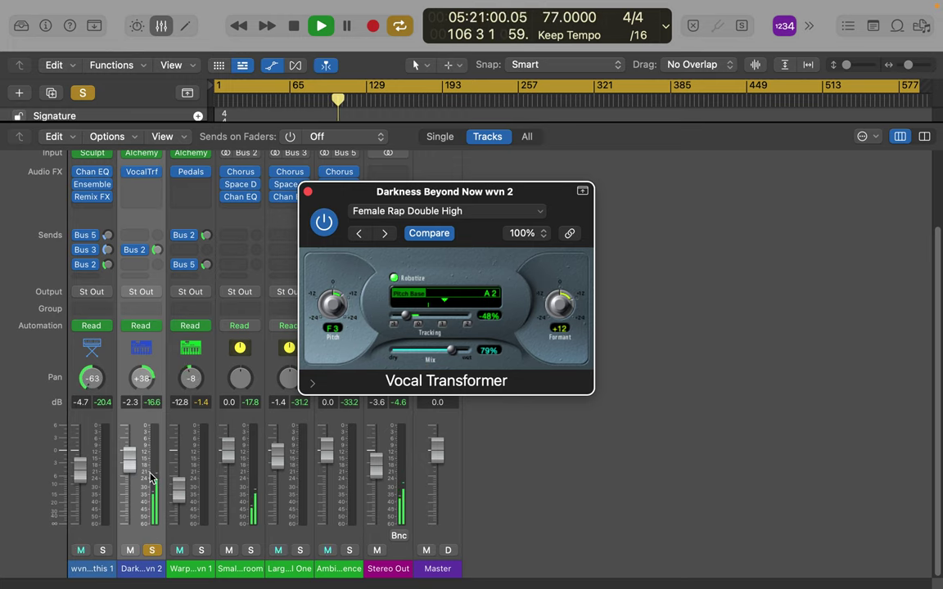
- Insert Sample Delay in the second effect slot of the Darkness Beyond Now track and close its window
{"action": "left_click", "coordinate": [141, 186]}
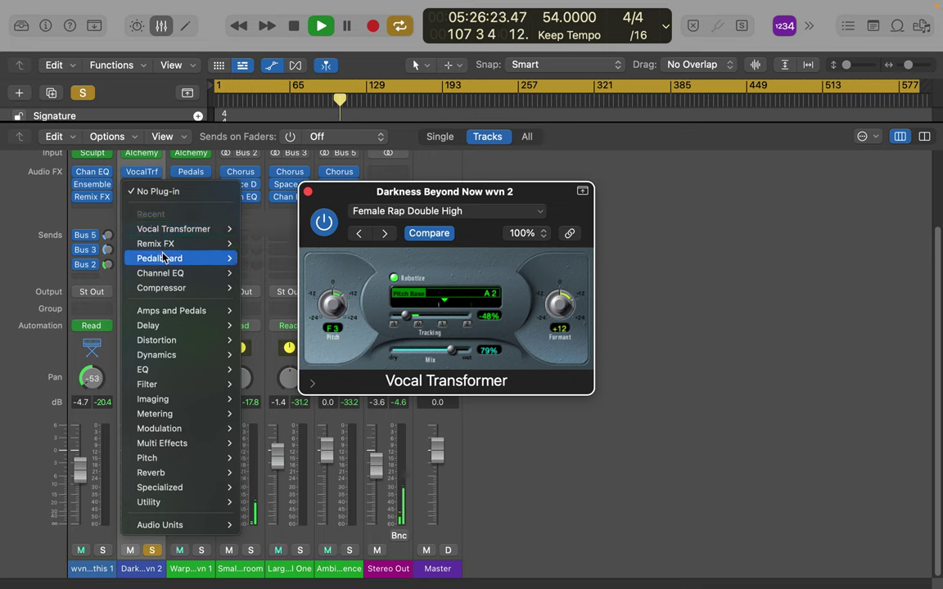
{"action": "mouse_move", "coordinate": [161, 259]}
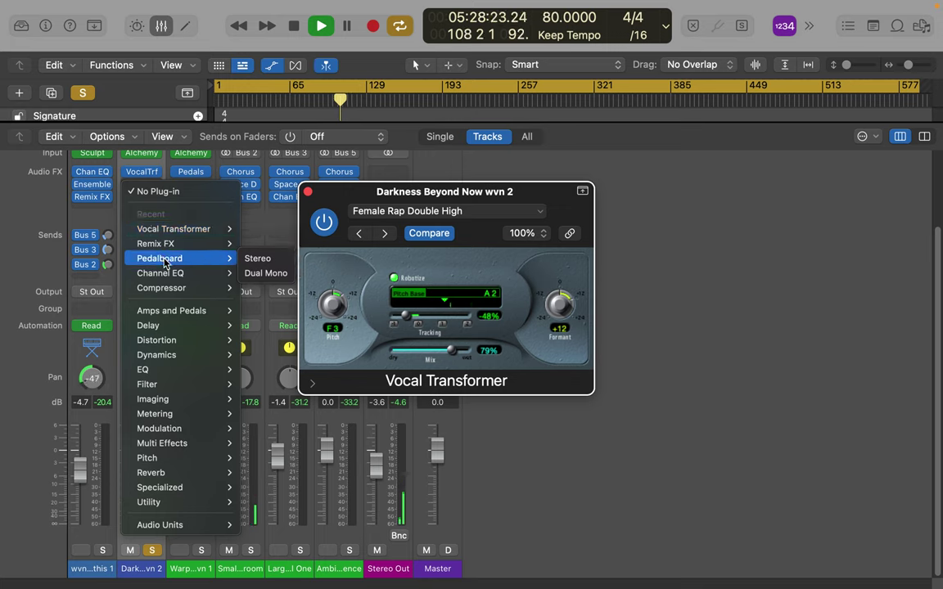
{"action": "mouse_move", "coordinate": [184, 311]}
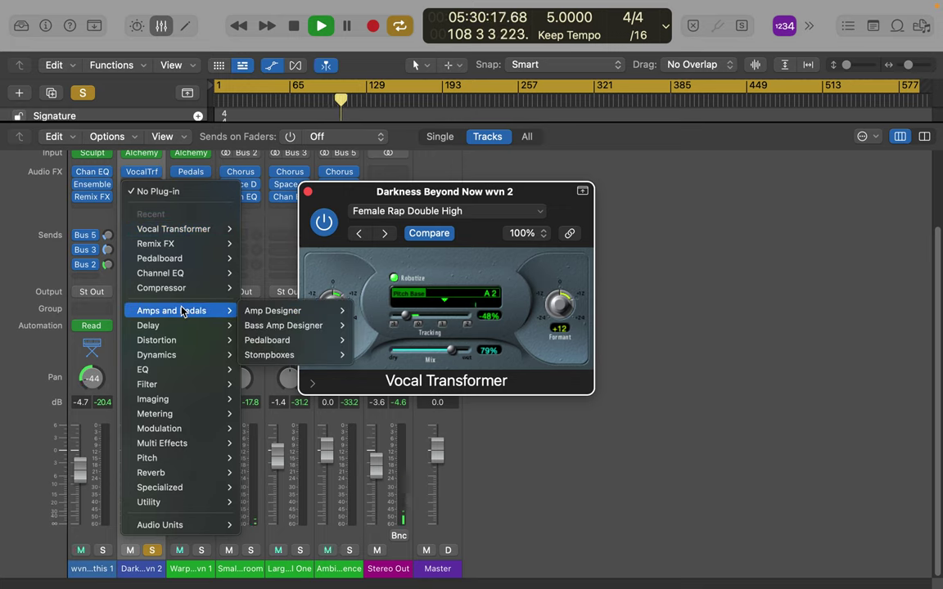
{"action": "mouse_move", "coordinate": [300, 311]}
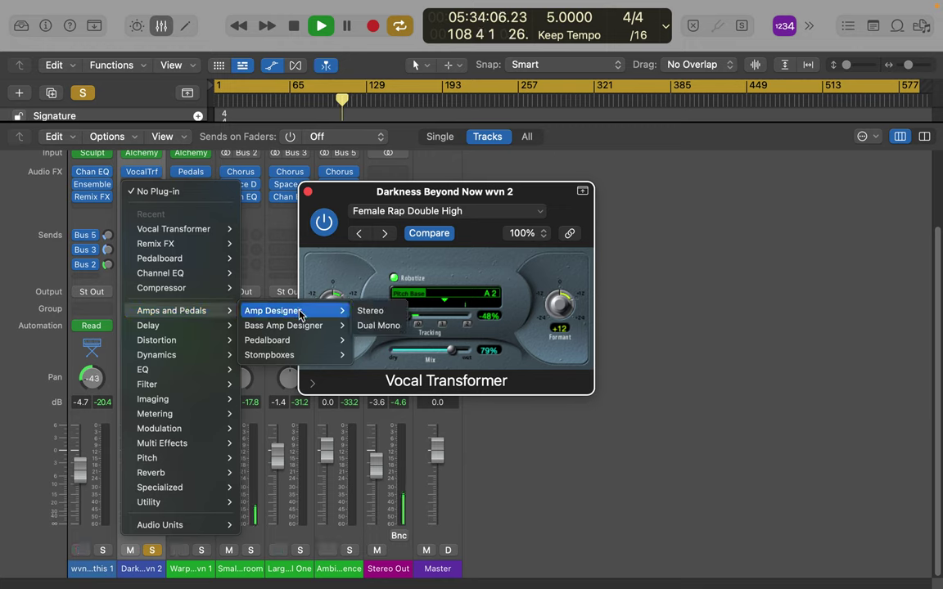
{"action": "mouse_move", "coordinate": [300, 344]}
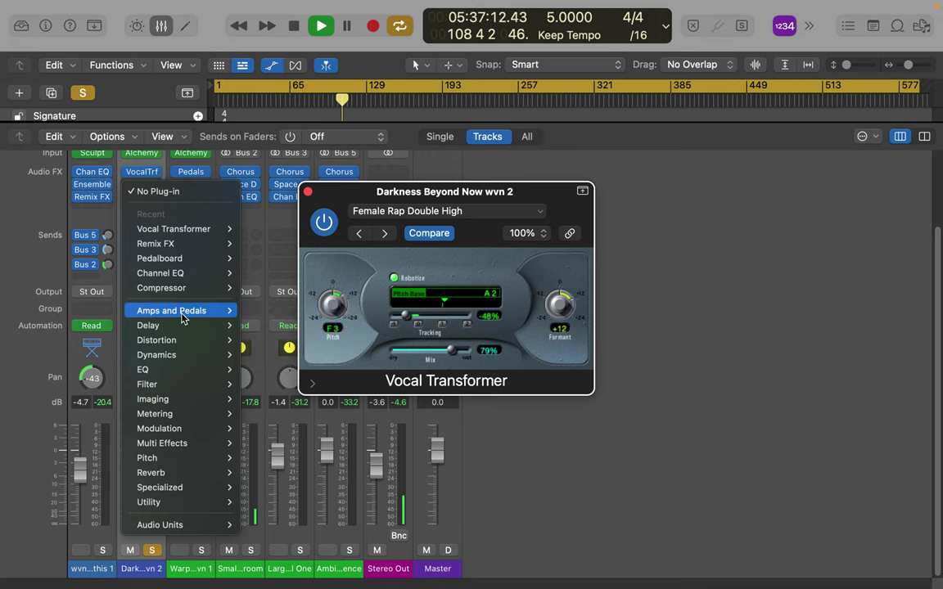
{"action": "mouse_move", "coordinate": [266, 333]}
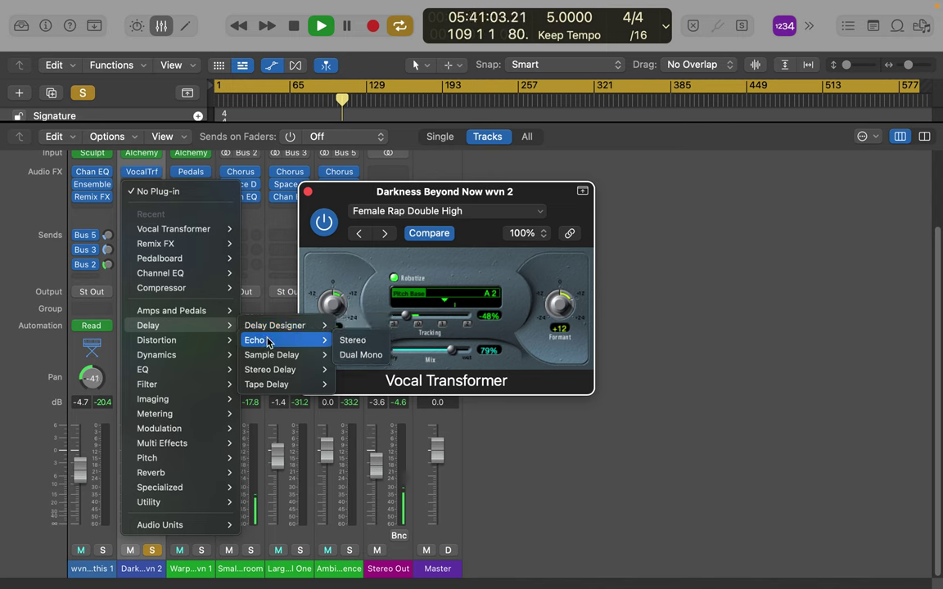
{"action": "left_click", "coordinate": [350, 355]}
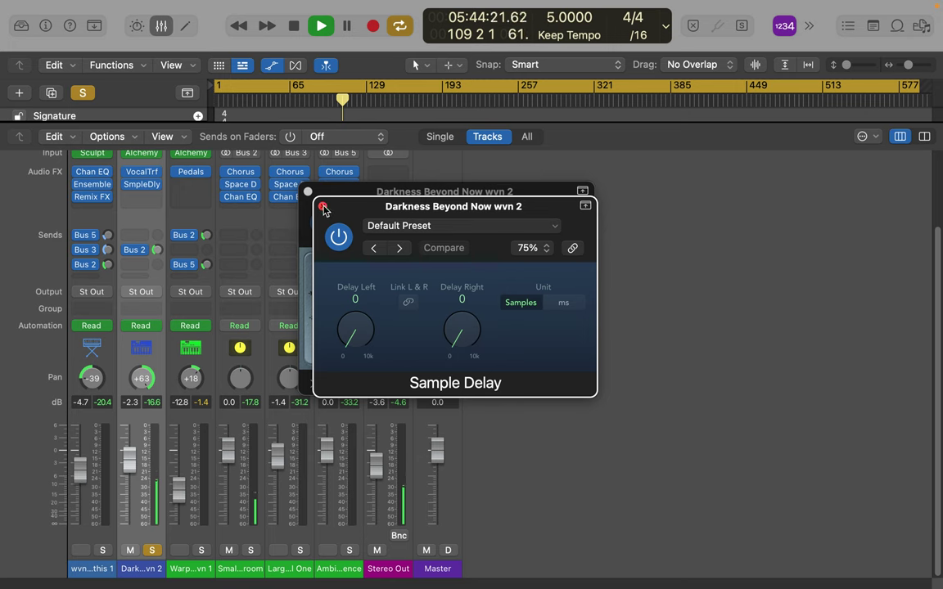
{"action": "left_click", "coordinate": [323, 207]}
- Replace Sample Delay with Stereo Delay in the Darkness Beyond Now track's second effect slot
{"action": "mouse_move", "coordinate": [138, 192]}
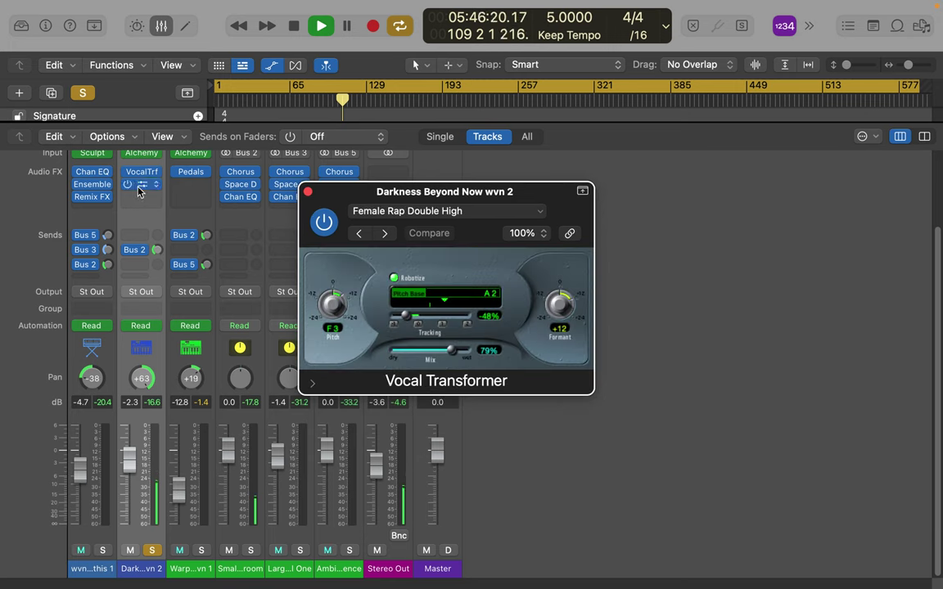
{"action": "left_click", "coordinate": [154, 185]}
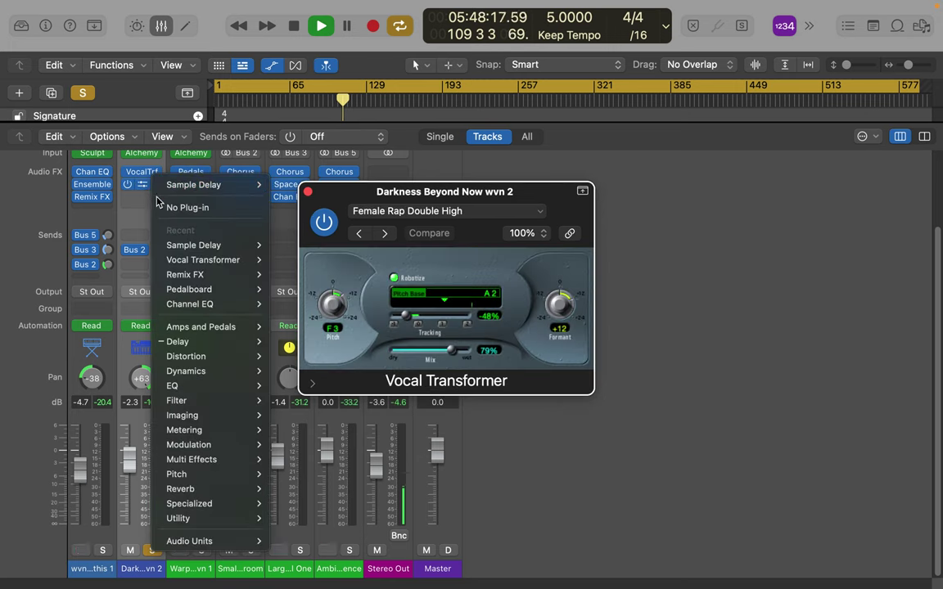
{"action": "mouse_move", "coordinate": [190, 348]}
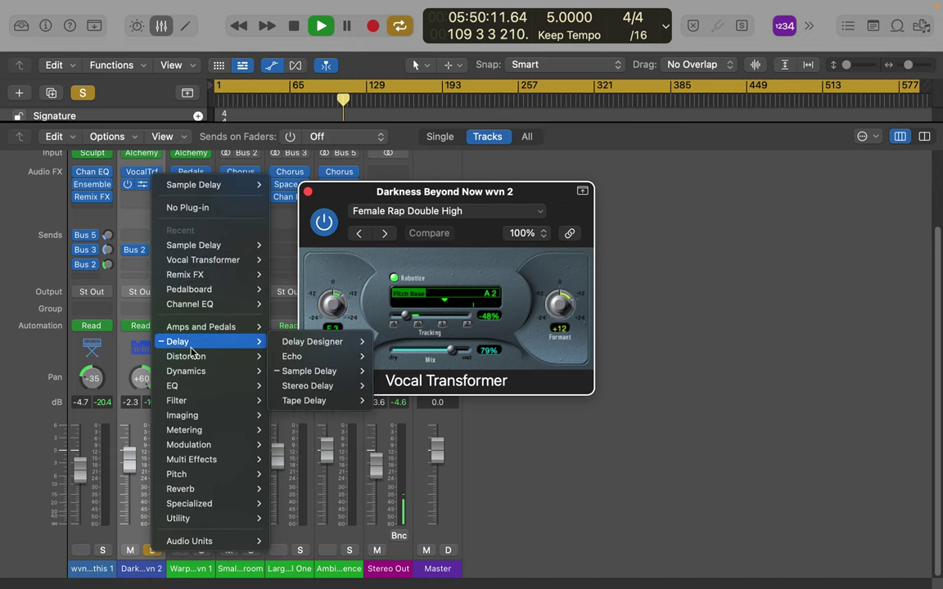
{"action": "left_click", "coordinate": [308, 386]}
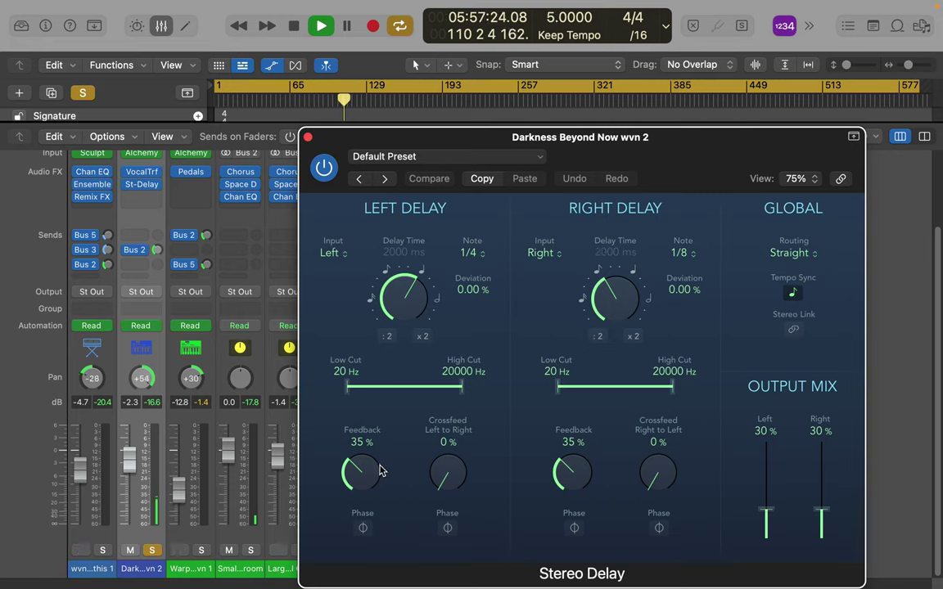
- Set Stereo Delay's Feedback to 46% left and 56% right, and raise both Output Mix levels to 62%
{"action": "left_click_drag", "start_coordinate": [362, 467], "coordinate": [368, 446]}
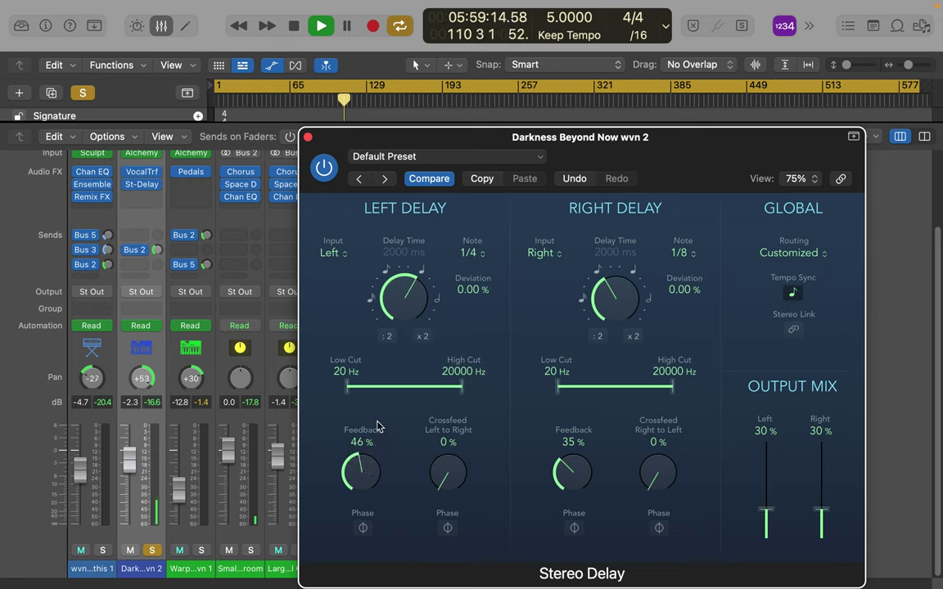
{"action": "left_click_drag", "start_coordinate": [577, 473], "coordinate": [585, 433]}
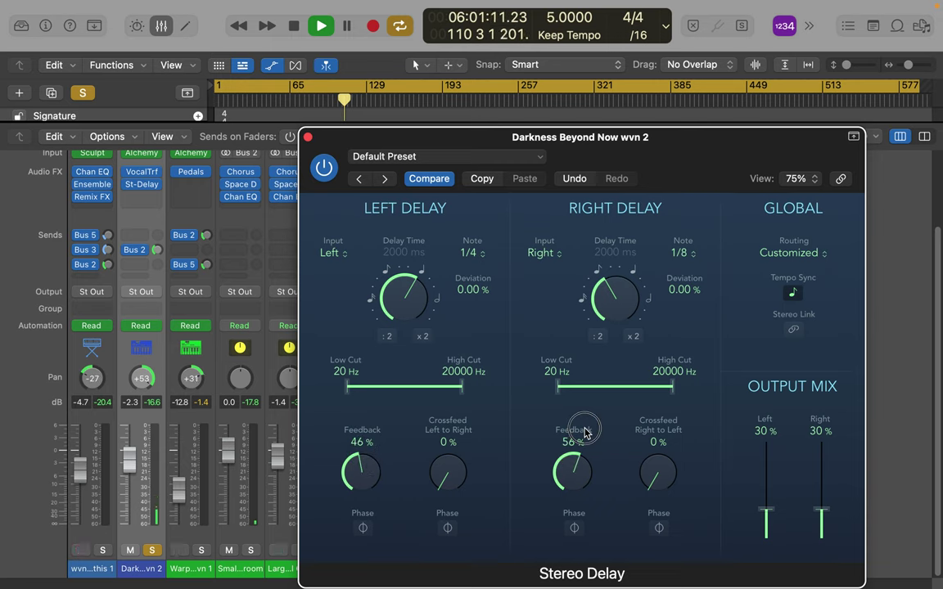
{"action": "left_click_drag", "start_coordinate": [767, 512], "coordinate": [767, 496]}
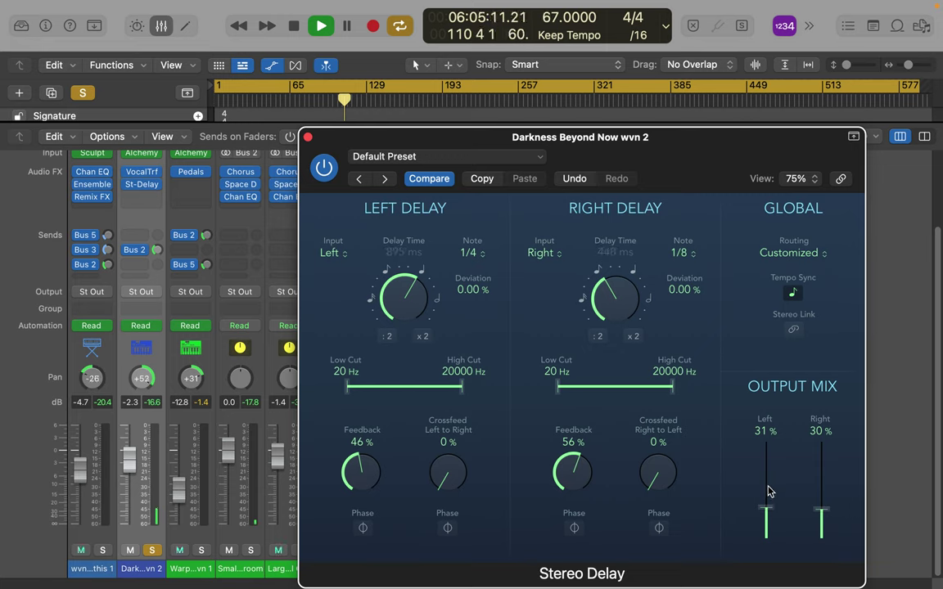
{"action": "left_click", "coordinate": [768, 489]}
{"action": "left_click_drag", "start_coordinate": [772, 516], "coordinate": [773, 480]}
{"action": "left_click_drag", "start_coordinate": [820, 511], "coordinate": [821, 483]}
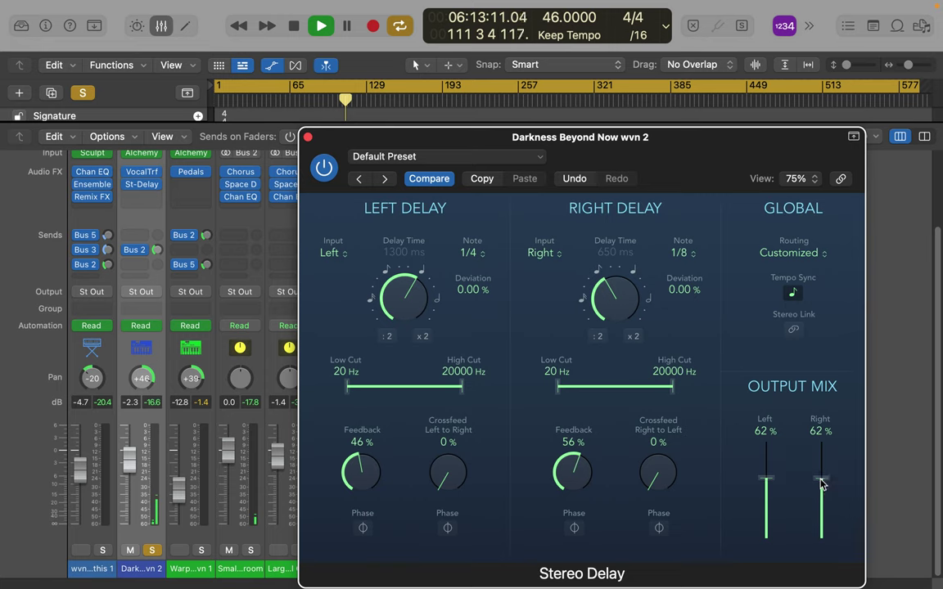
- Set Crossfeed to 23% right-to-left and 26% left-to-right, and shorten the delay notes to 1/8 dotted left and 1/16 dotted right
{"action": "left_click_drag", "start_coordinate": [667, 483], "coordinate": [655, 472]}
{"action": "left_click_drag", "start_coordinate": [448, 477], "coordinate": [448, 417]}
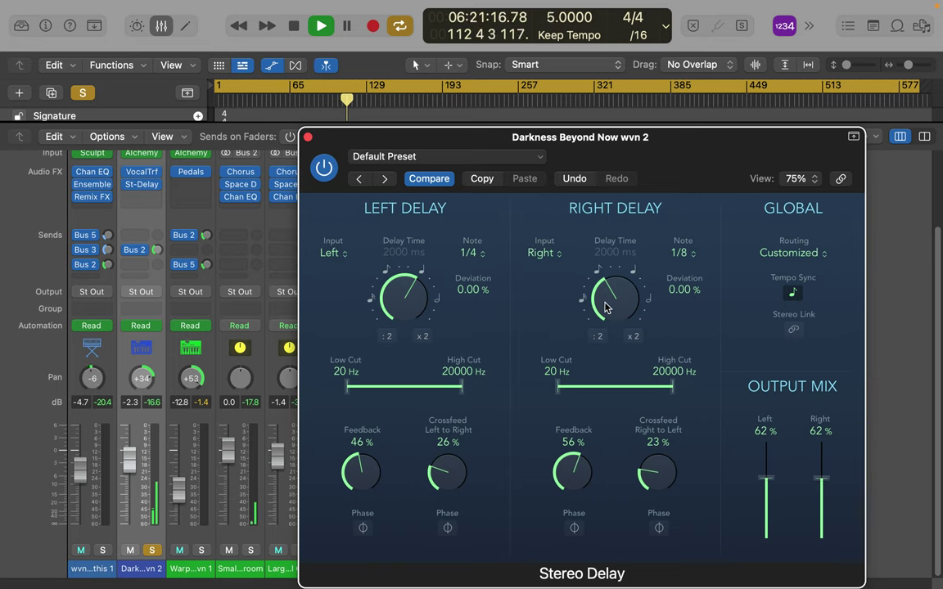
{"action": "left_click_drag", "start_coordinate": [605, 308], "coordinate": [604, 324]}
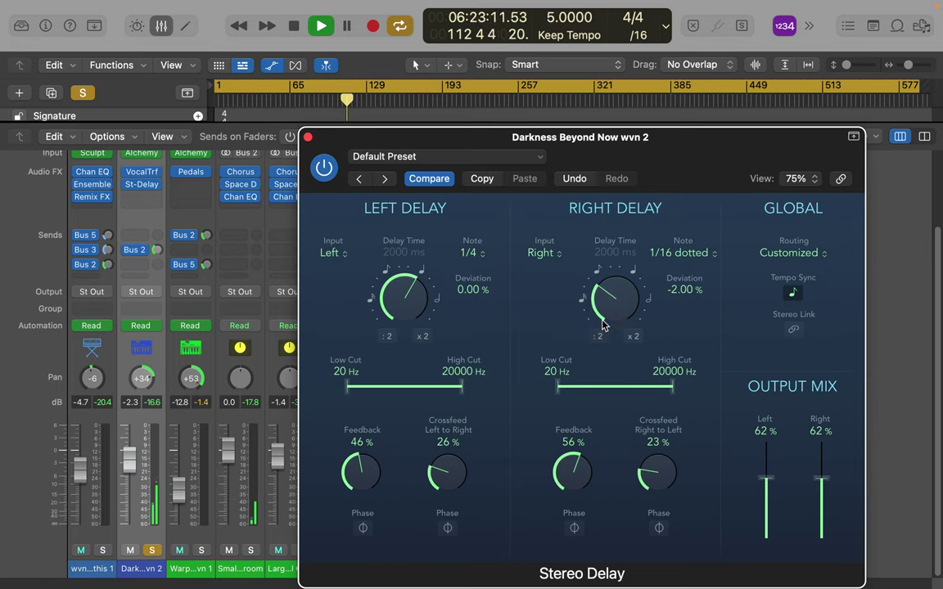
{"action": "left_click_drag", "start_coordinate": [409, 303], "coordinate": [373, 295]}
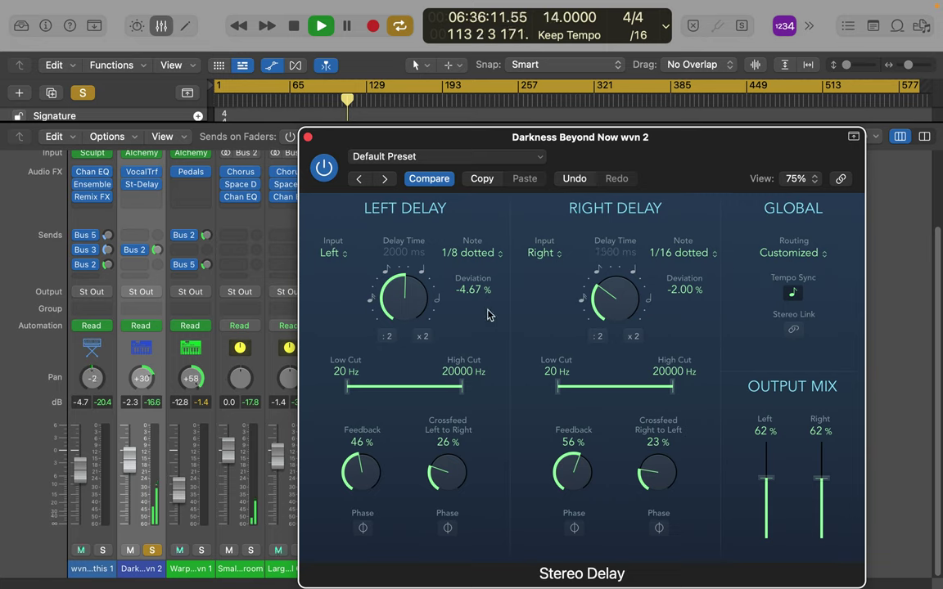
- Load the pongopass preset in Stereo Delay, and set the left High Cut to 20000 Hz and the right Low Cut to 230 Hz
{"action": "left_click", "coordinate": [484, 157]}
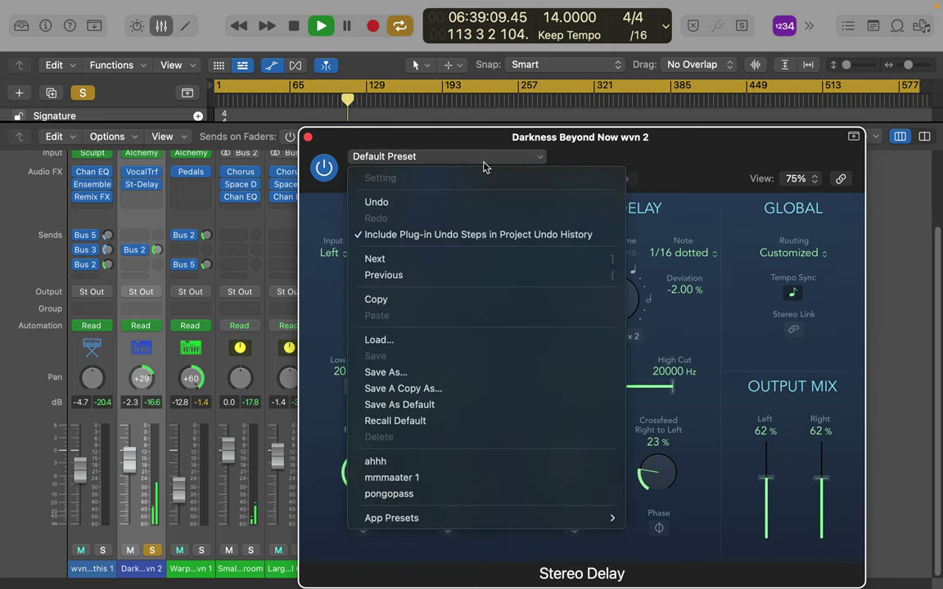
{"action": "left_click", "coordinate": [404, 498]}
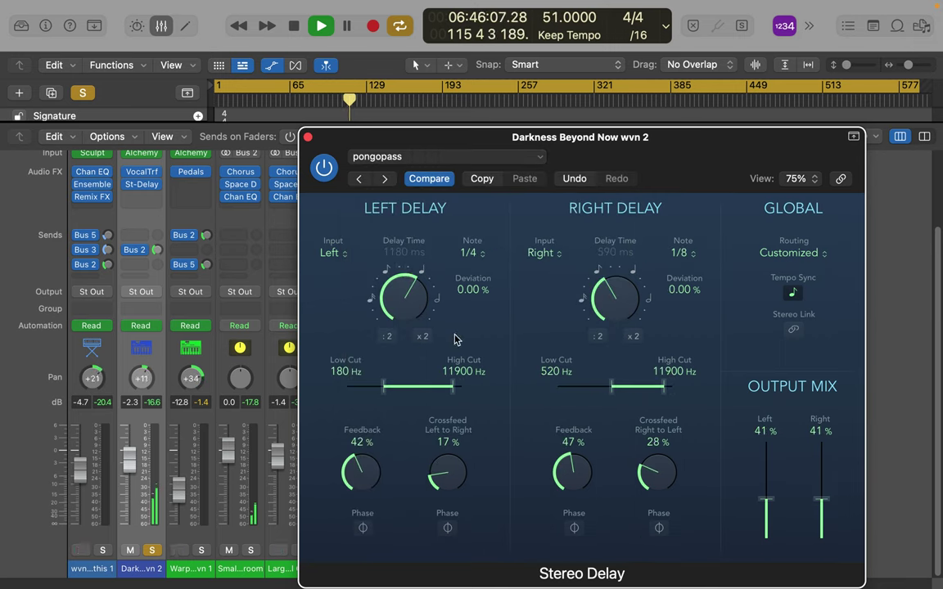
{"action": "left_click_drag", "start_coordinate": [451, 396], "coordinate": [472, 391]}
{"action": "left_click_drag", "start_coordinate": [615, 399], "coordinate": [596, 391]}
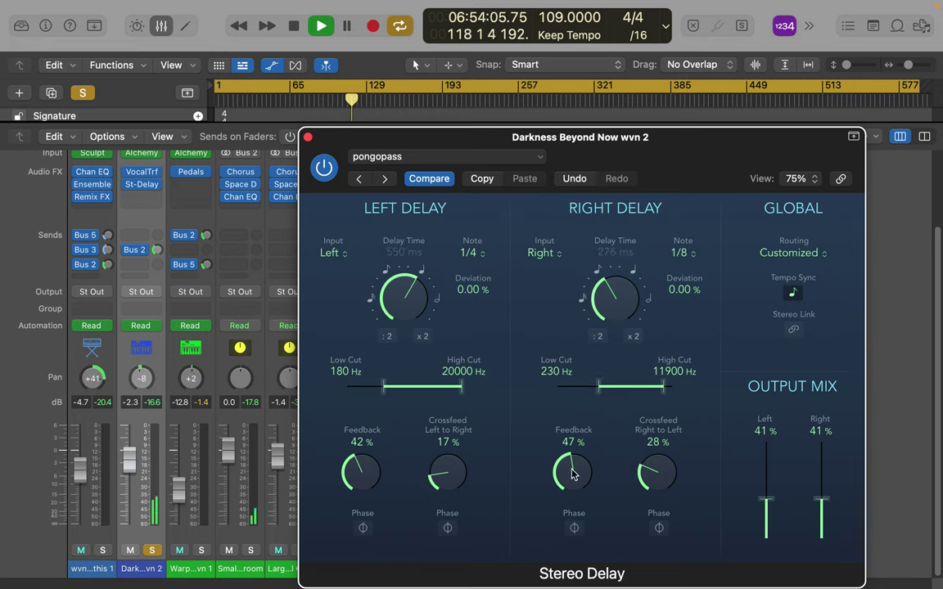
- Set both Stereo Delay Feedback values to 50% and the right-to-left Crossfeed to 17%
{"action": "left_click_drag", "start_coordinate": [571, 482], "coordinate": [575, 460]}
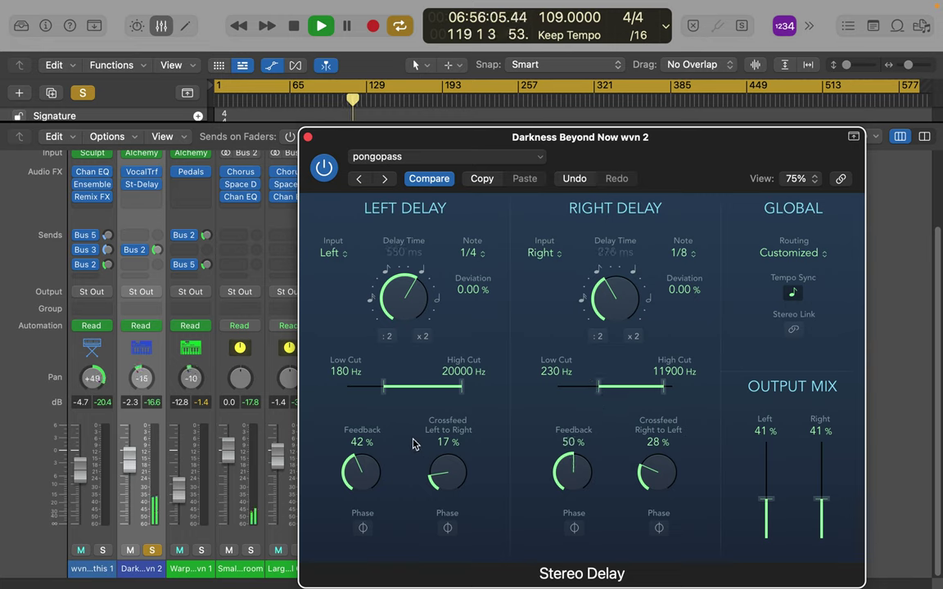
{"action": "left_click_drag", "start_coordinate": [347, 468], "coordinate": [373, 461]}
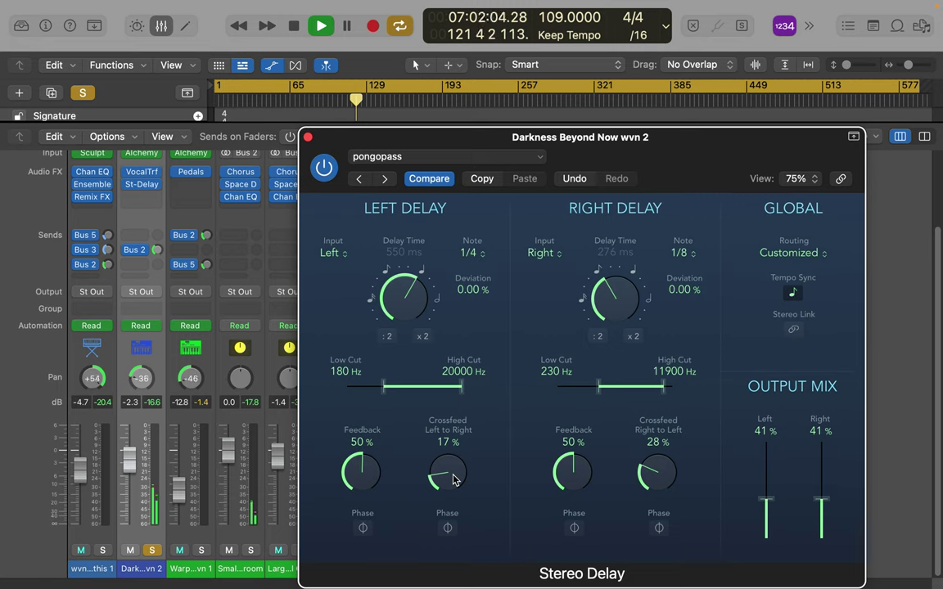
{"action": "mouse_move", "coordinate": [659, 488]}
{"action": "left_mouse_down"}
{"action": "mouse_move", "coordinate": [659, 504]}
{"action": "mouse_move", "coordinate": [659, 486]}
{"action": "left_mouse_up"}
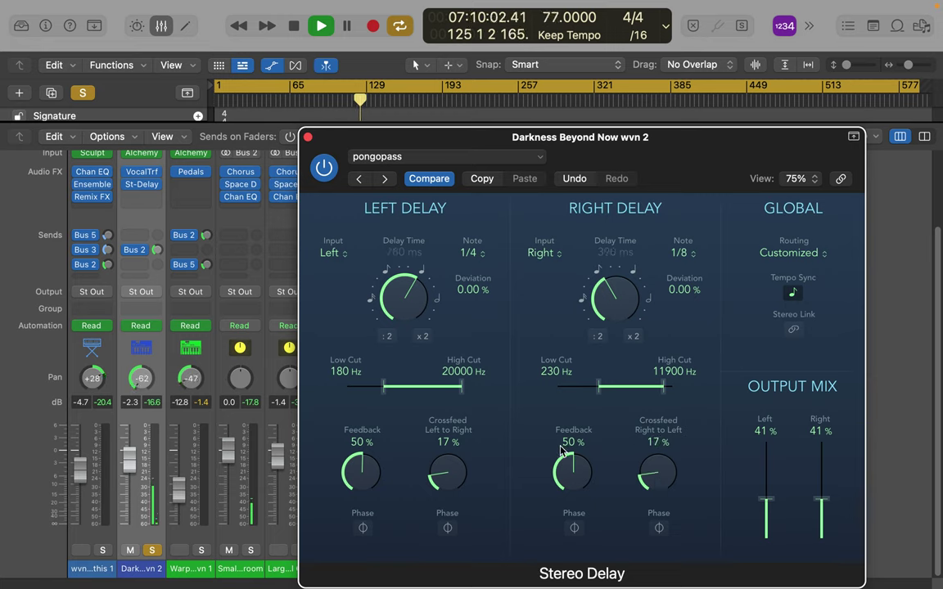
- Switch off Tempo Sync and set Delay Time to 304 ms left and 322 ms right, trying 412 ms and 249 ms on the way
{"action": "left_click", "coordinate": [791, 296]}
{"action": "left_click_drag", "start_coordinate": [393, 305], "coordinate": [407, 340]}
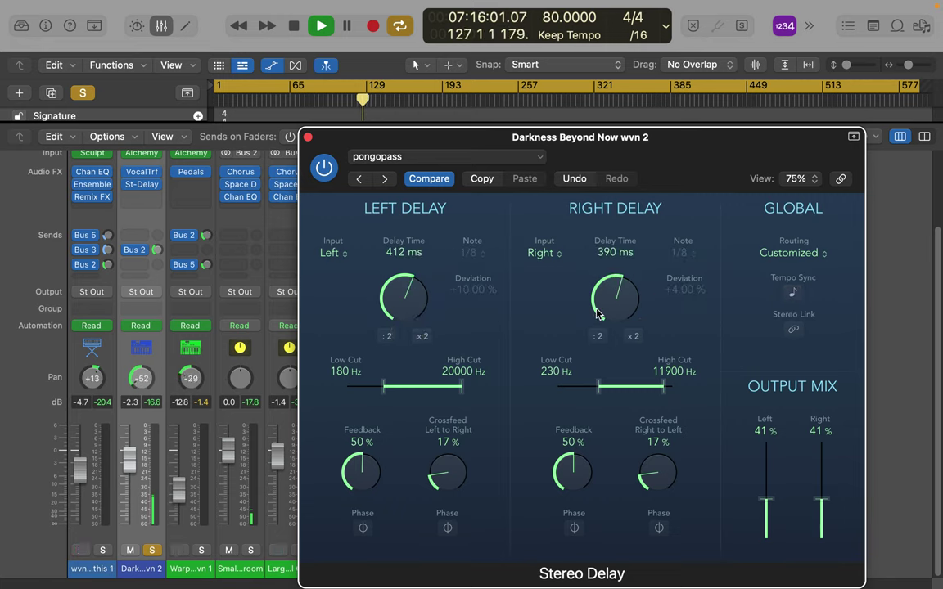
{"action": "left_click_drag", "start_coordinate": [600, 312], "coordinate": [621, 330]}
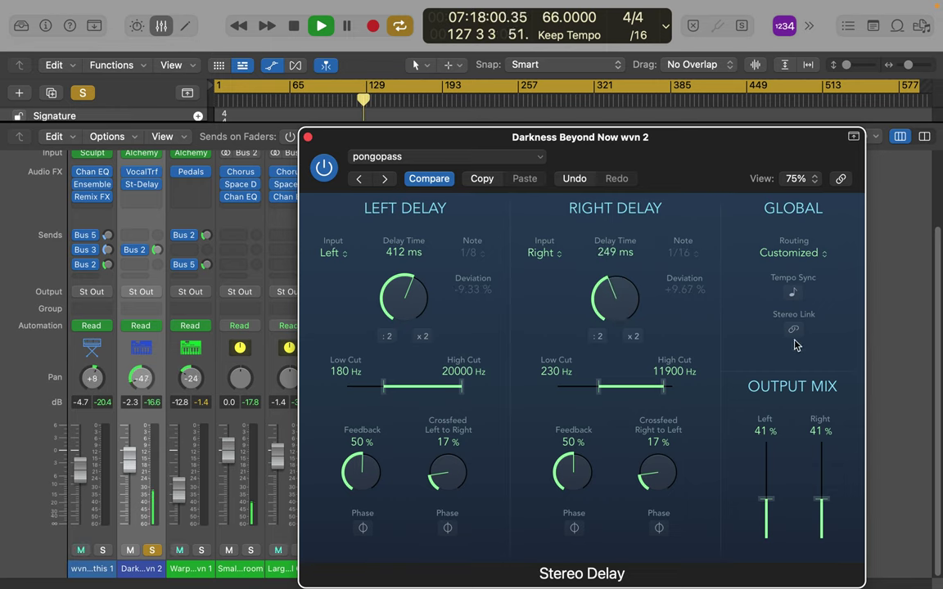
{"action": "left_click", "coordinate": [792, 295]}
{"action": "left_click", "coordinate": [792, 295]}
{"action": "left_click_drag", "start_coordinate": [417, 301], "coordinate": [399, 326]}
{"action": "mouse_move", "coordinate": [613, 301]}
{"action": "left_mouse_down"}
{"action": "mouse_move", "coordinate": [612, 282]}
{"action": "mouse_move", "coordinate": [610, 316]}
{"action": "left_mouse_up"}
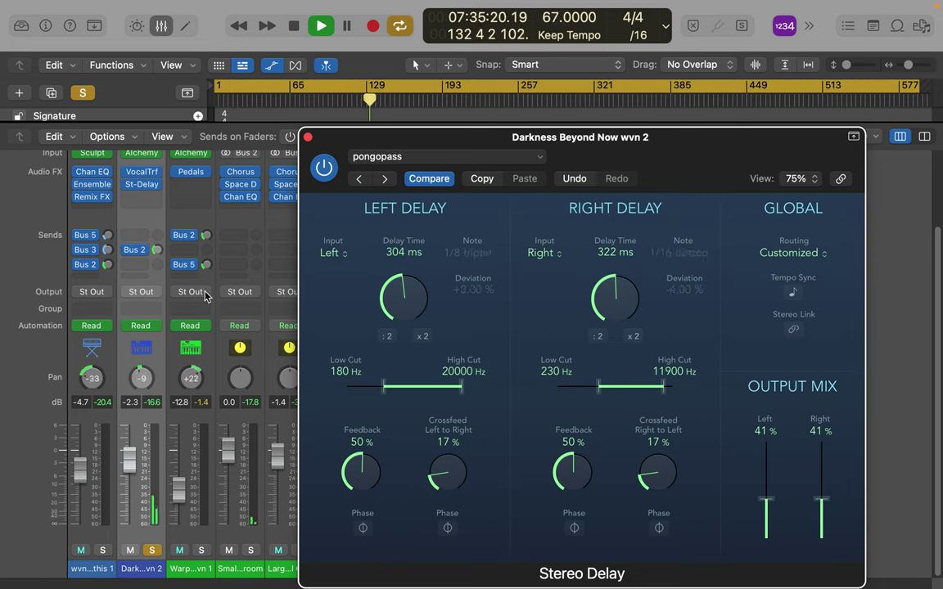
- Insert a stereo Expander in the third effect slot of the Darkness Beyond Now track
{"action": "left_click", "coordinate": [141, 201]}
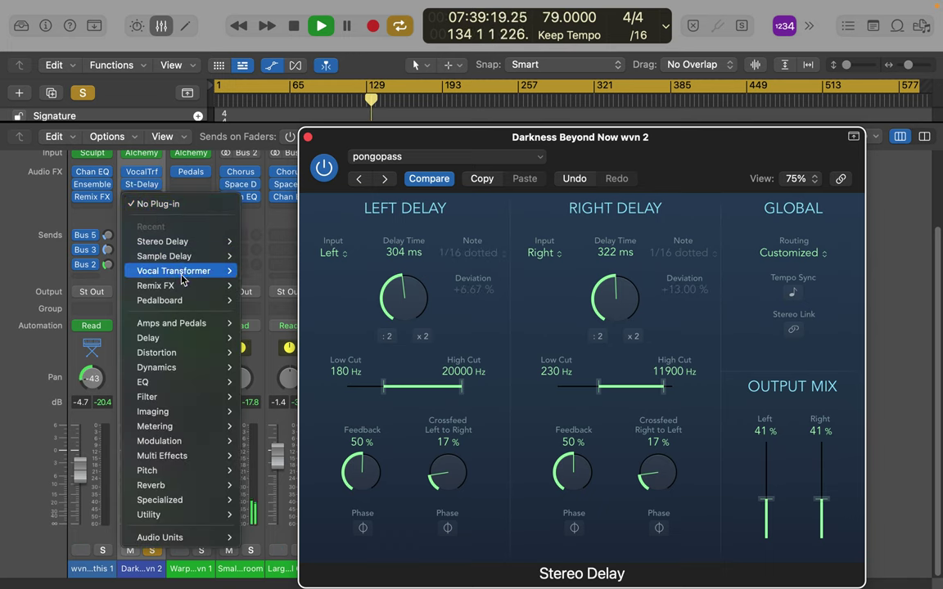
{"action": "mouse_move", "coordinate": [179, 302]}
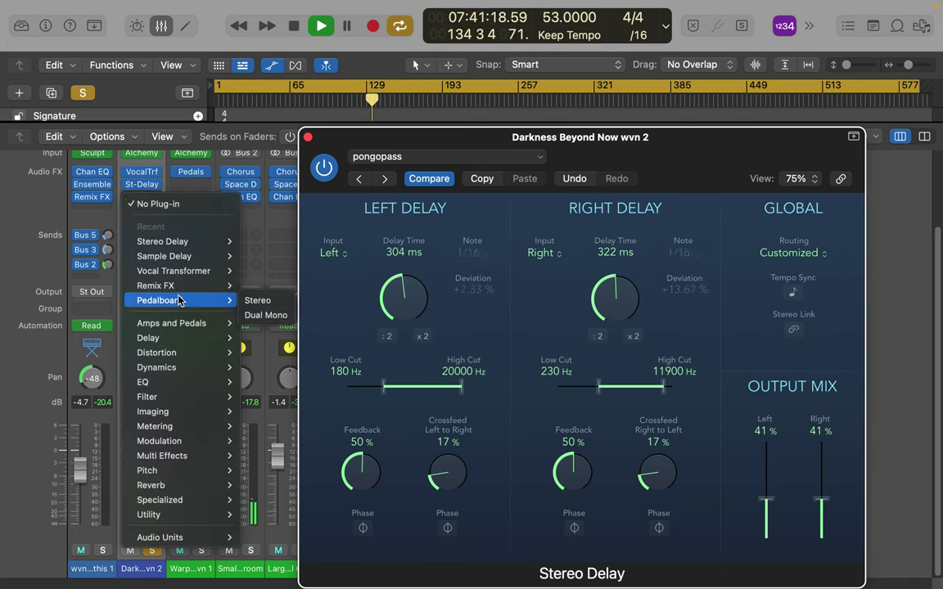
{"action": "mouse_move", "coordinate": [185, 323]}
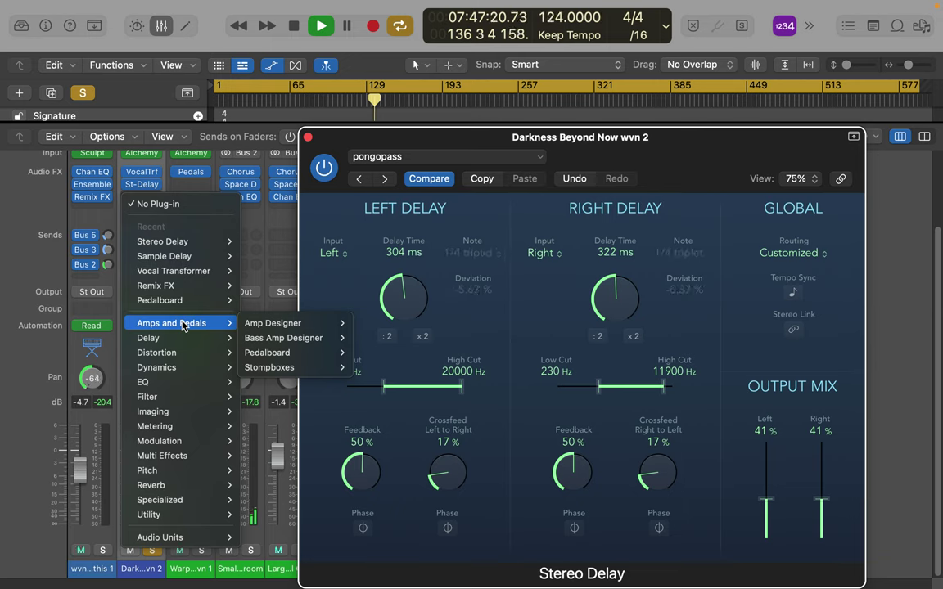
{"action": "mouse_move", "coordinate": [175, 368]}
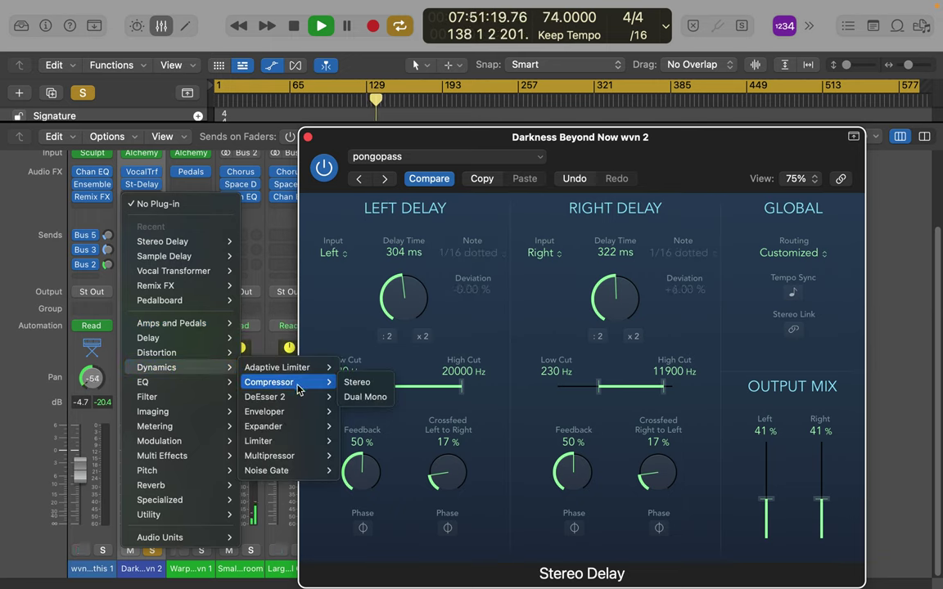
{"action": "mouse_move", "coordinate": [295, 400]}
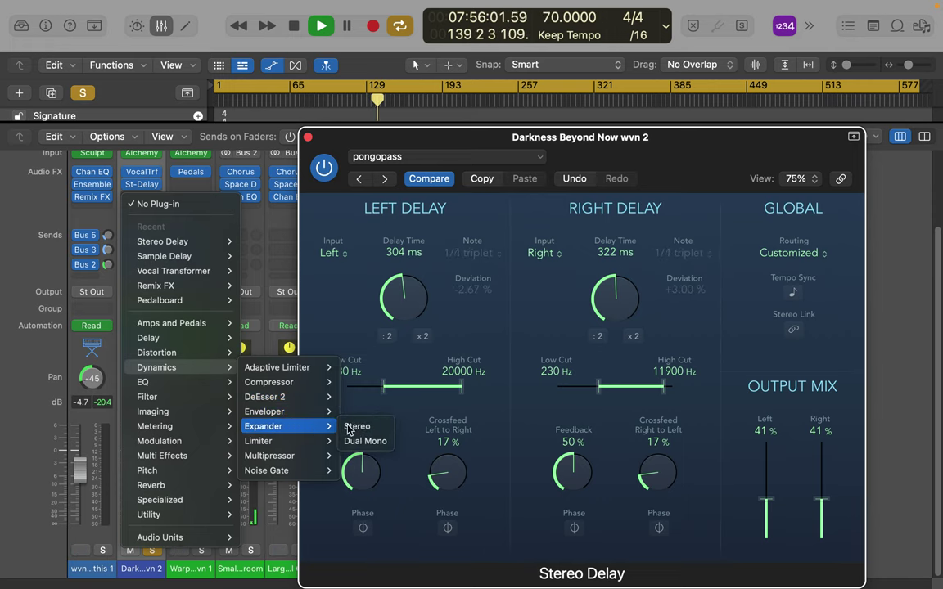
{"action": "left_click", "coordinate": [371, 428]}
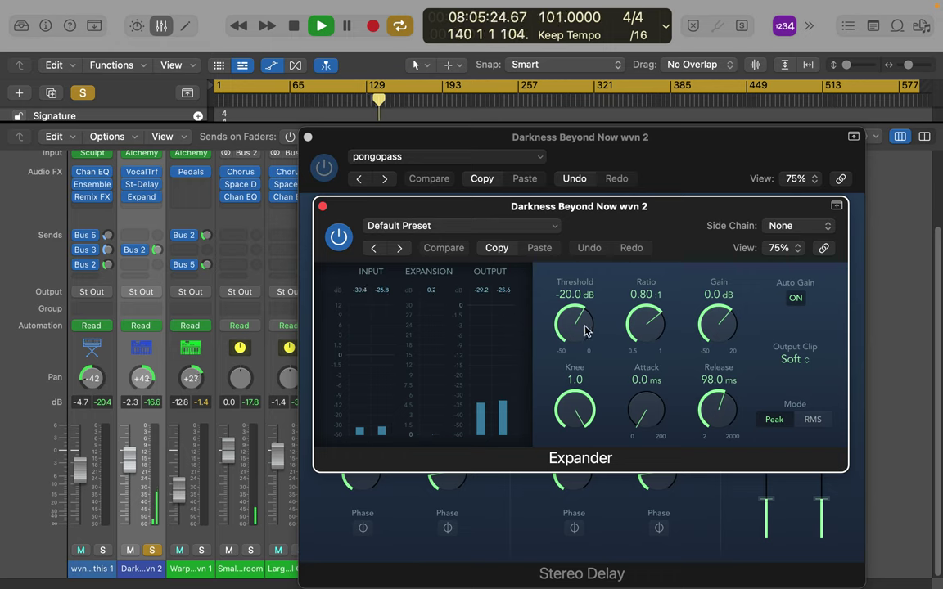
- Try the Expander's RMS mode, return it to Peak and set Attack to 4.5 ms
{"action": "left_click", "coordinate": [811, 420]}
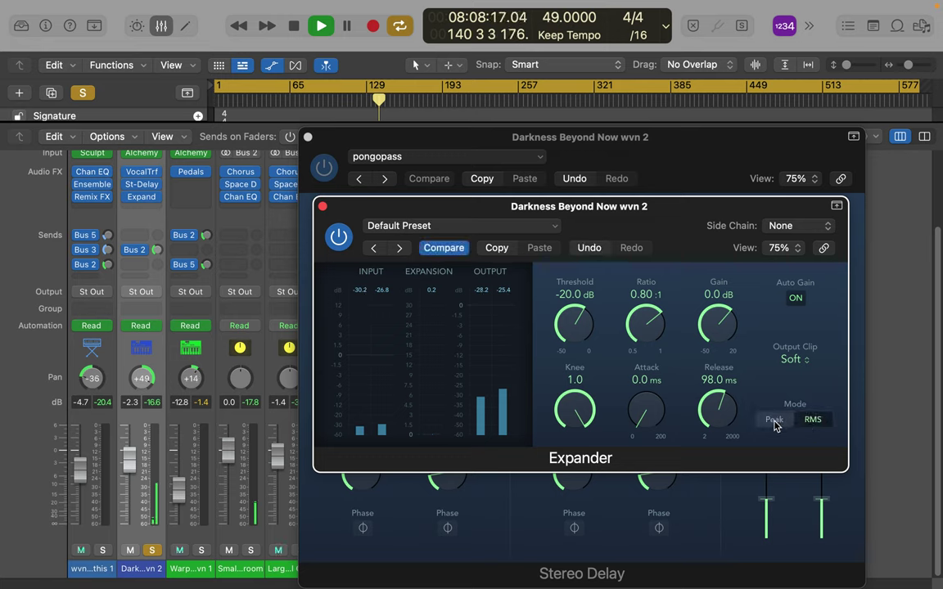
{"action": "left_click", "coordinate": [775, 421]}
{"action": "left_click_drag", "start_coordinate": [647, 409], "coordinate": [647, 394]}
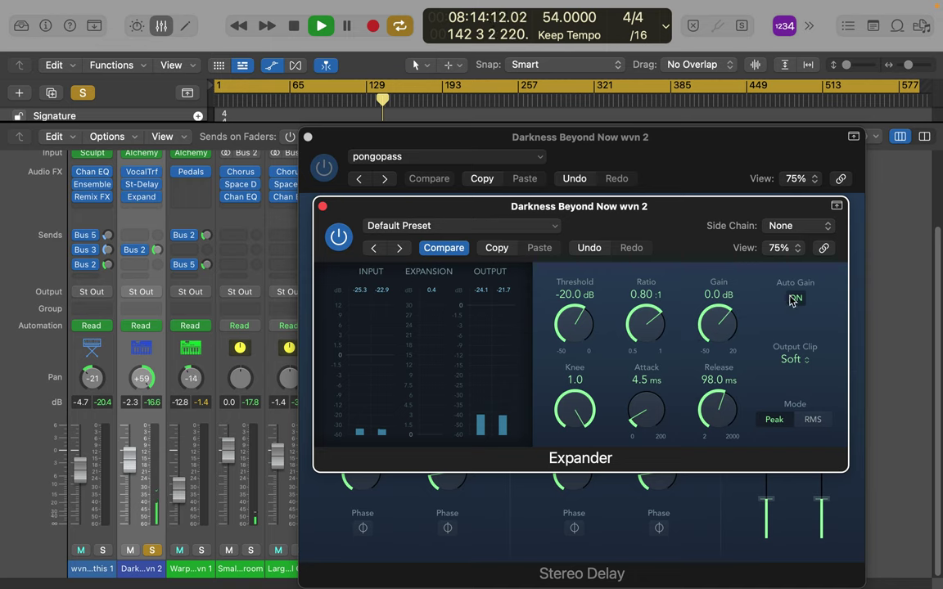
- Set the Expander's Output Clip to Off after trying Hard, and set Gain to +15.5 dB
{"action": "left_click", "coordinate": [804, 368]}
{"action": "left_click", "coordinate": [806, 380]}
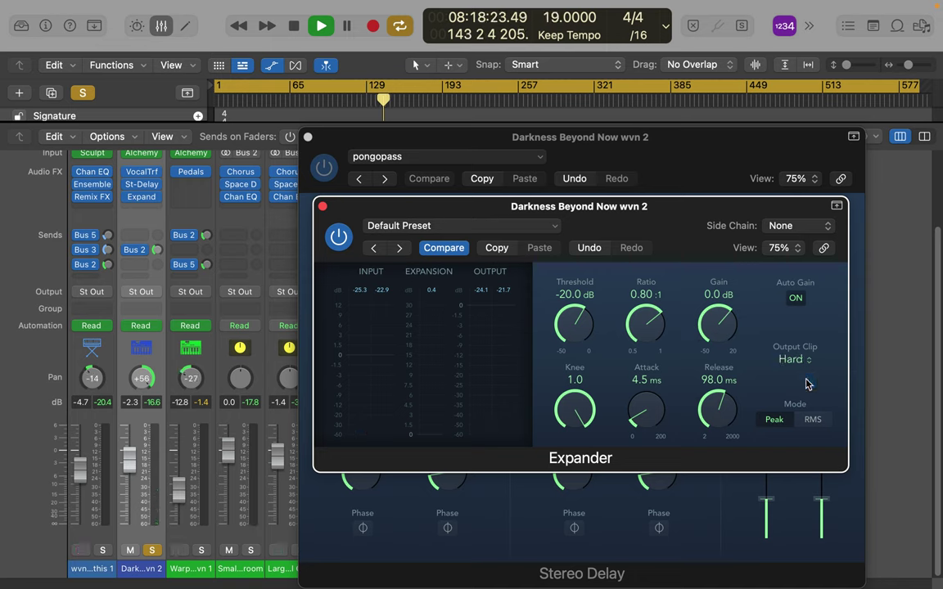
{"action": "left_click", "coordinate": [803, 370]}
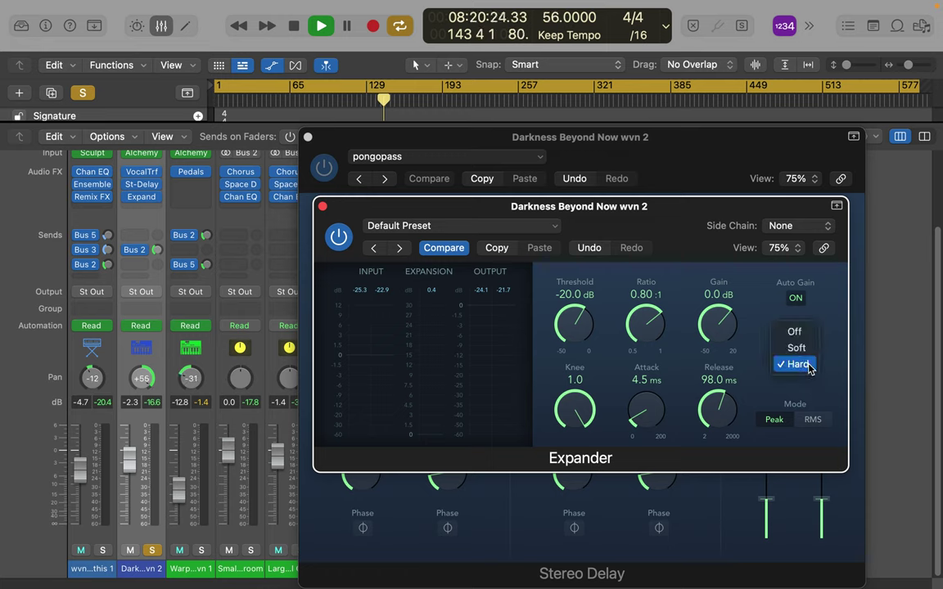
{"action": "left_click", "coordinate": [811, 334]}
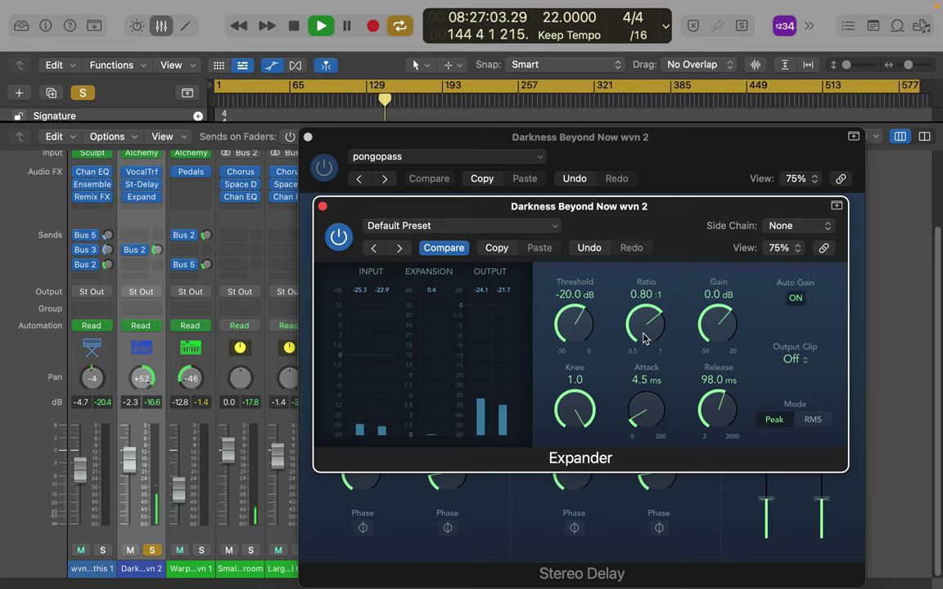
{"action": "left_click_drag", "start_coordinate": [708, 333], "coordinate": [705, 238]}
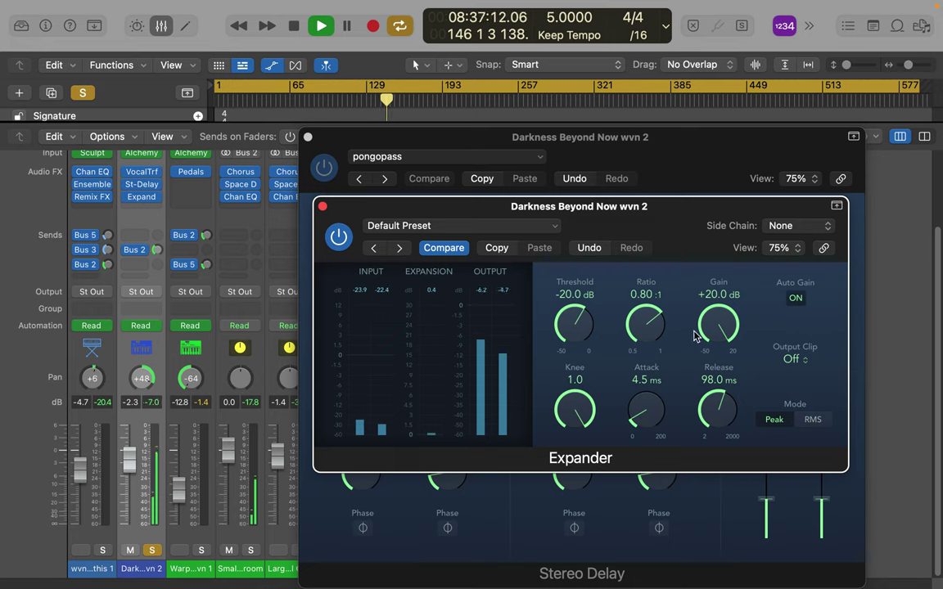
{"action": "left_click_drag", "start_coordinate": [714, 327], "coordinate": [714, 340]}
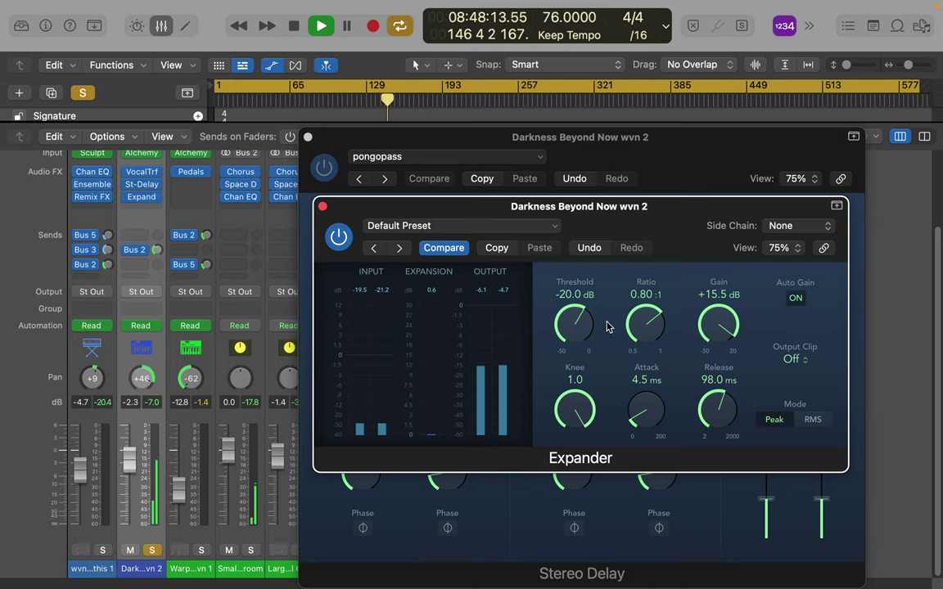
- Save the Expander settings on the Darkness Beyond Now track as the preset "svn 1 pong"
{"action": "left_click", "coordinate": [553, 228]}
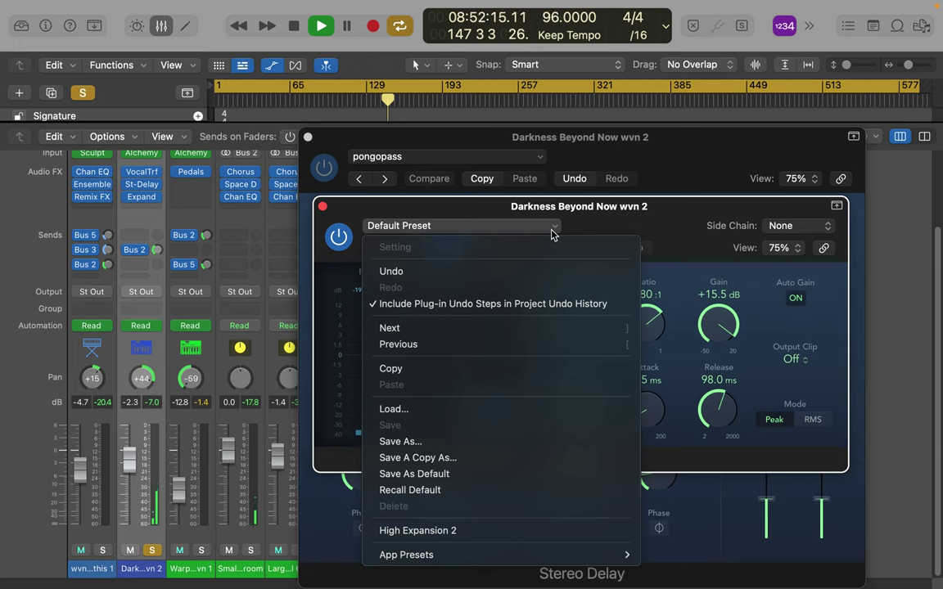
{"action": "left_click", "coordinate": [505, 449]}
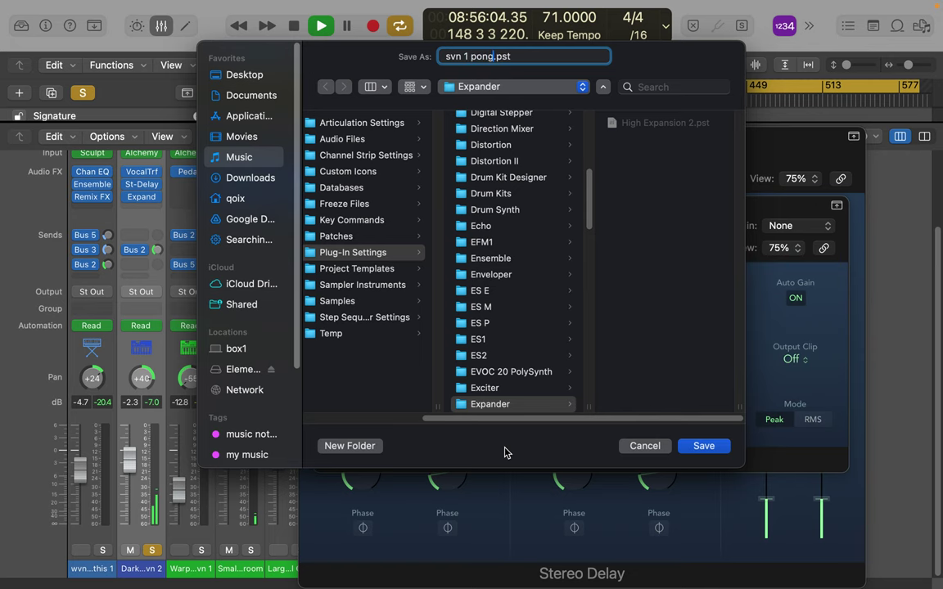
{"action": "type", "text": "svn 1 pong"}
{"action": "key", "text": "Return"}
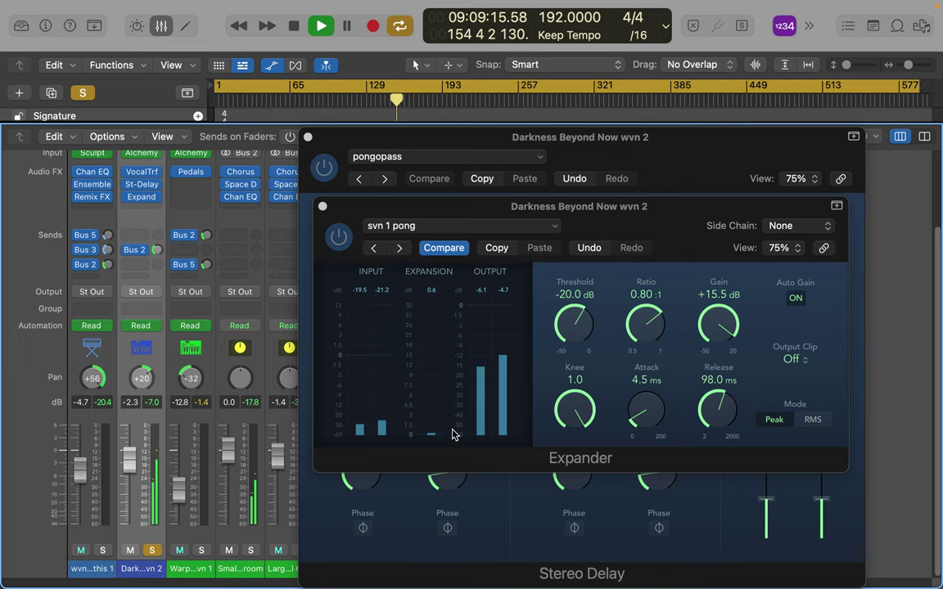
- Save the Darkness Beyond Now track's Stereo Delay settings as a new preset named "pongopass wvn 1"
{"action": "left_click", "coordinate": [469, 163]}
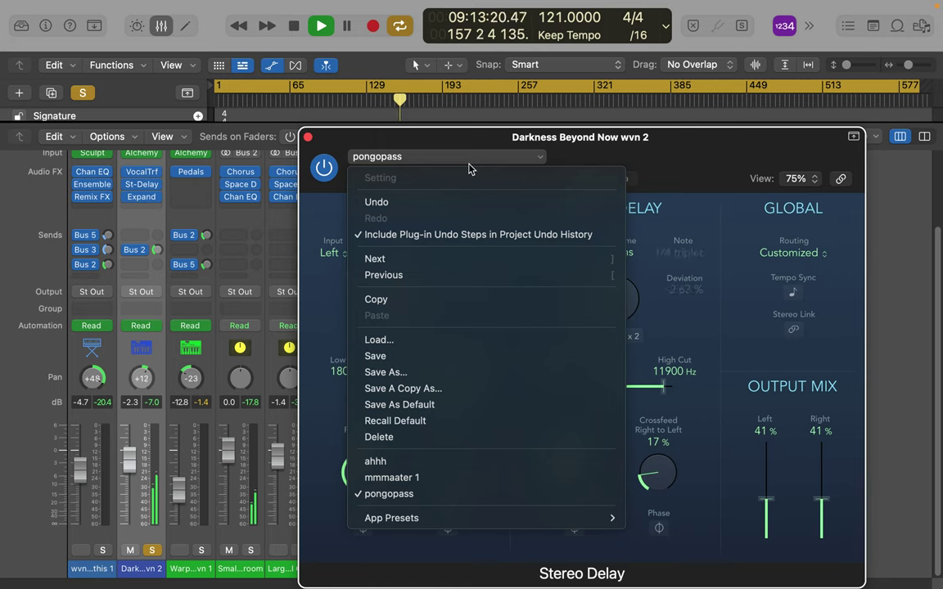
{"action": "left_click", "coordinate": [422, 374]}
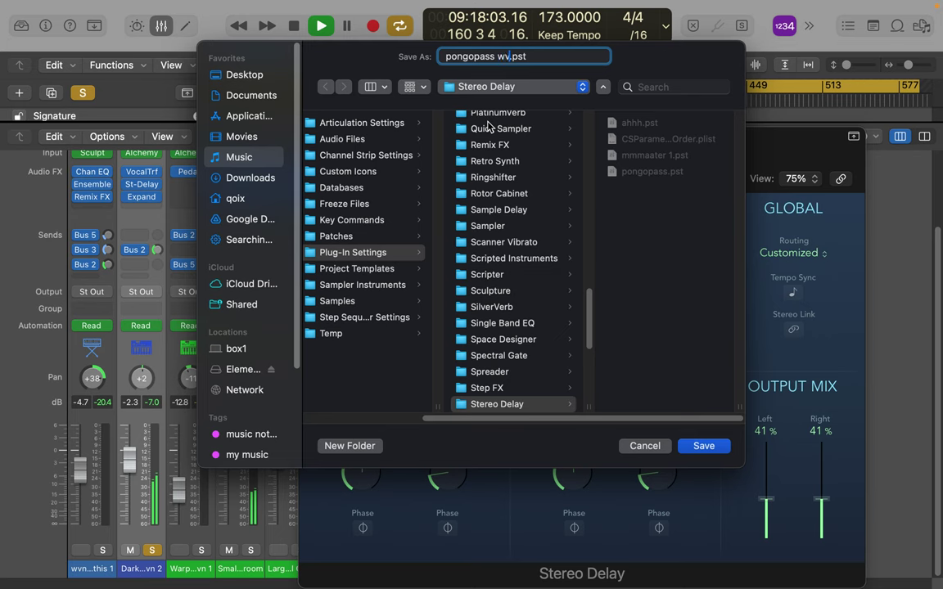
{"action": "key", "text": "Return"}
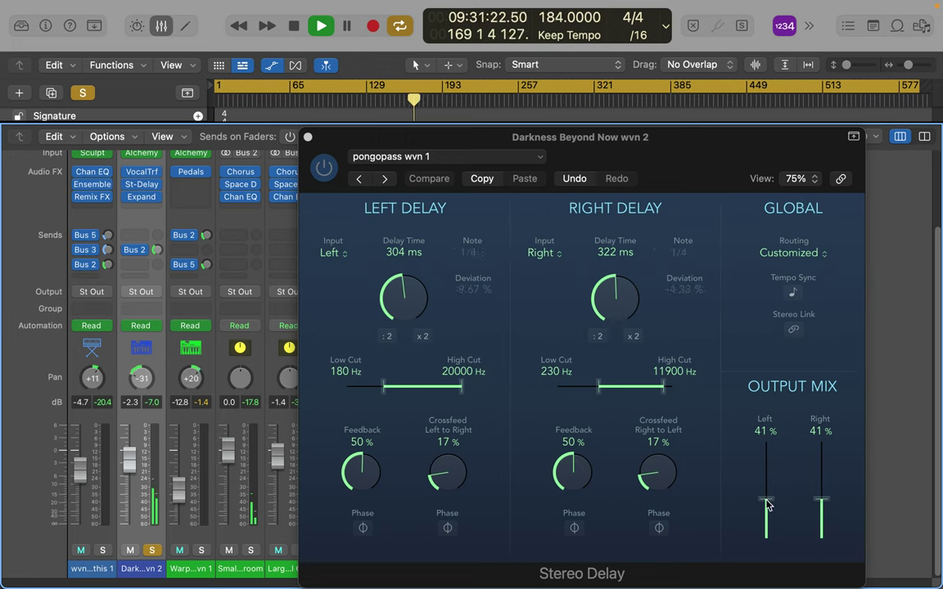
- Set the Stereo Delay's Output Mix to 57% on both sides and Delay Time to 386 ms left and 424 ms right
{"action": "mouse_move", "coordinate": [766, 503]}
{"action": "left_mouse_down"}
{"action": "mouse_move", "coordinate": [766, 483]}
{"action": "mouse_move", "coordinate": [766, 492]}
{"action": "left_mouse_up"}
{"action": "left_click_drag", "start_coordinate": [821, 501], "coordinate": [821, 482]}
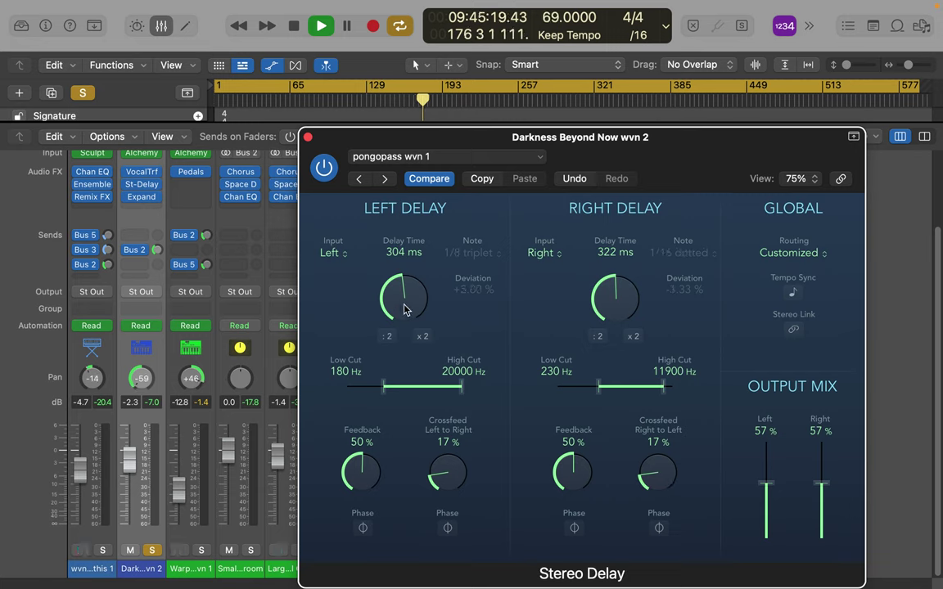
{"action": "left_click_drag", "start_coordinate": [398, 303], "coordinate": [398, 289]}
{"action": "left_click_drag", "start_coordinate": [610, 300], "coordinate": [615, 279]}
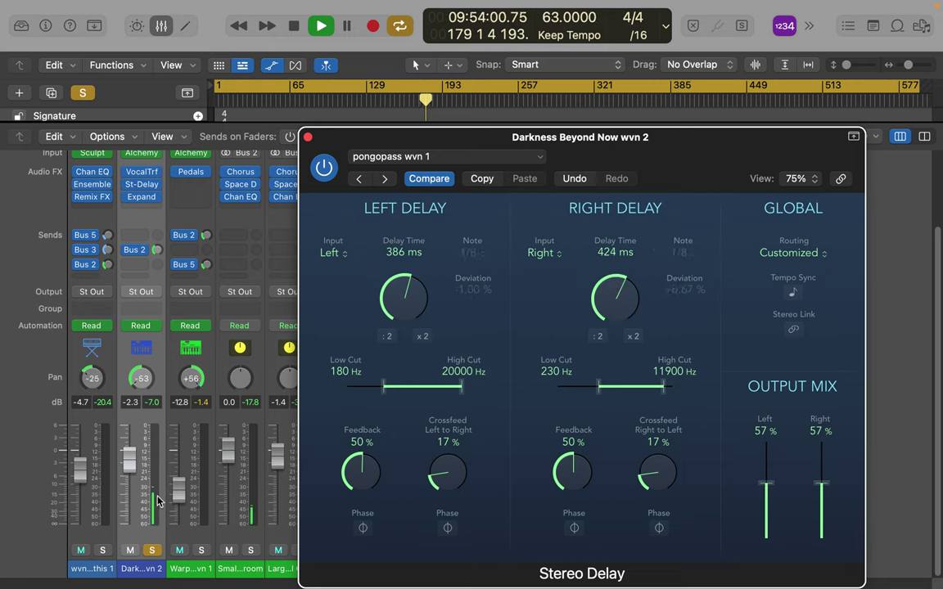
- Unsolo the Darkness Beyond Now track and insert a stereo Adaptive Limiter in the second effect slot of the Warped Pluck track
{"action": "left_click", "coordinate": [151, 550]}
{"action": "left_click", "coordinate": [152, 550]}
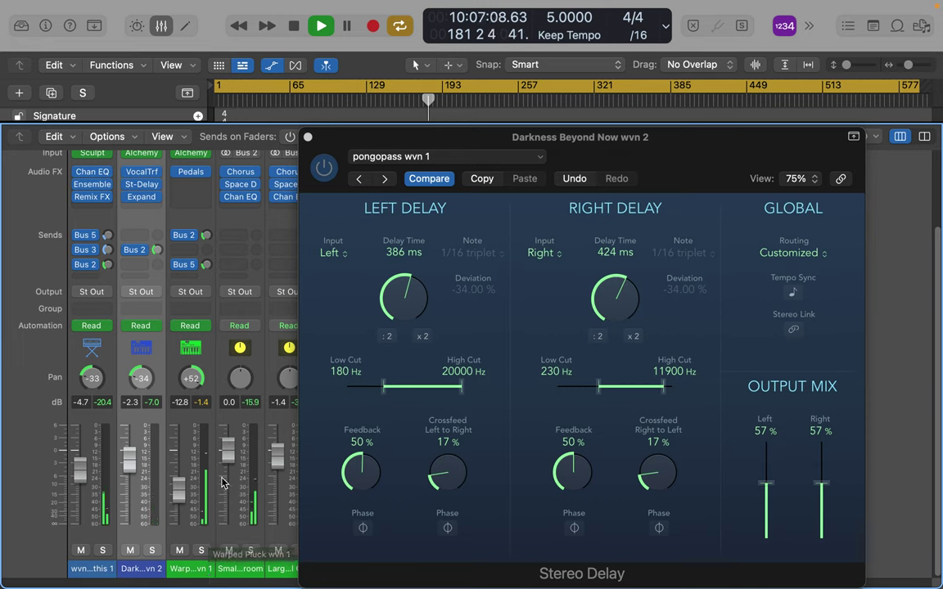
{"action": "mouse_move", "coordinate": [191, 175]}
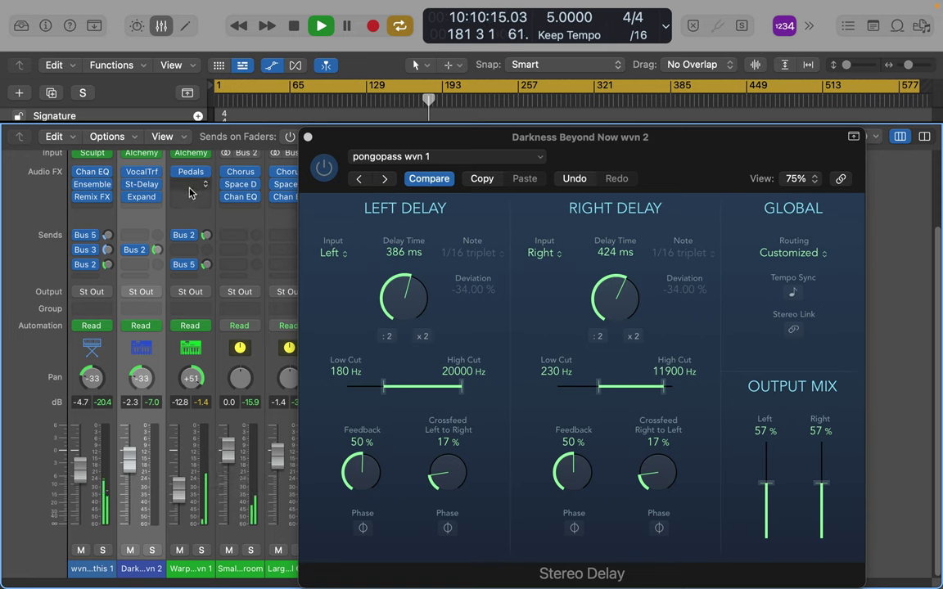
{"action": "left_click", "coordinate": [192, 174]}
{"action": "mouse_move", "coordinate": [213, 327]}
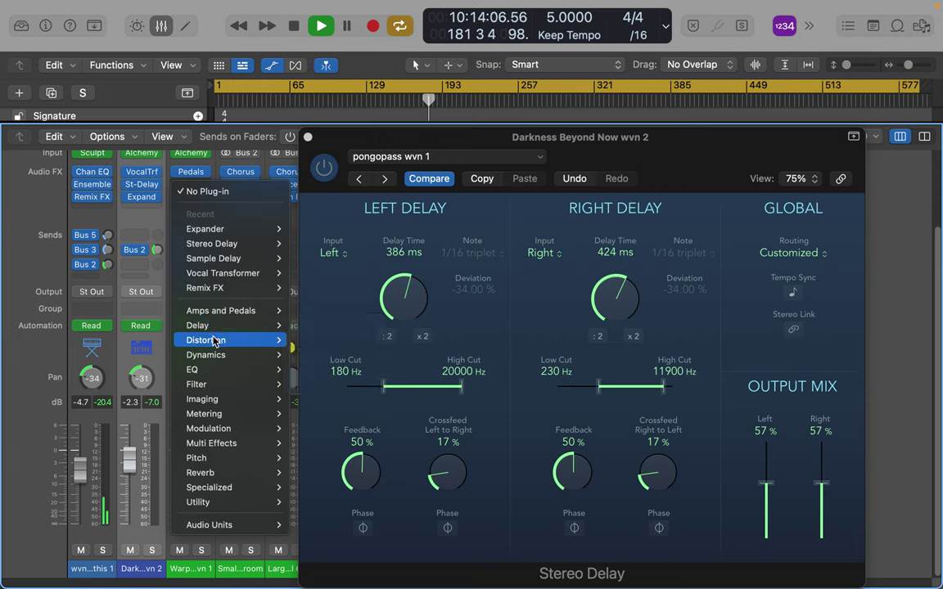
{"action": "mouse_move", "coordinate": [205, 354]}
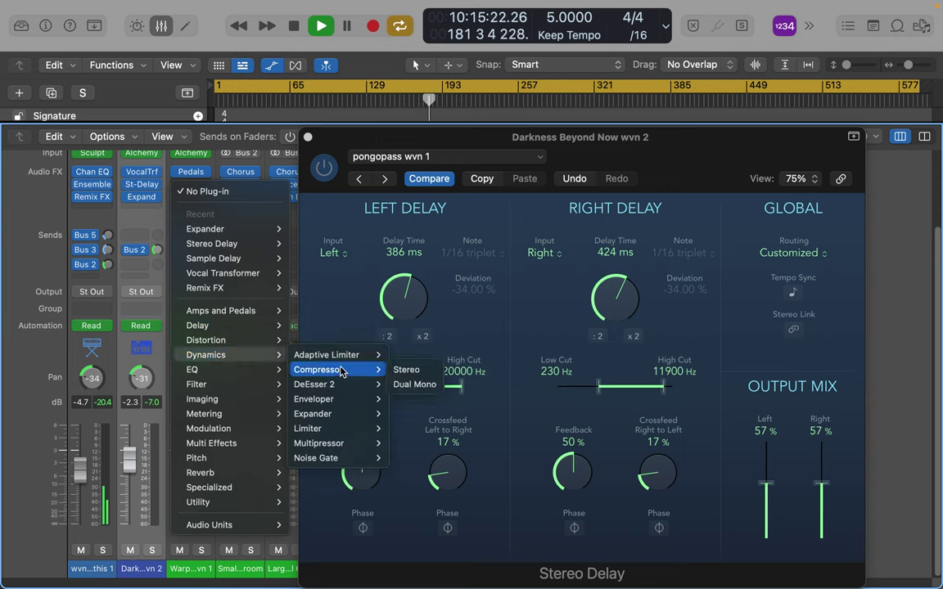
{"action": "mouse_move", "coordinate": [344, 356]}
{"action": "left_click", "coordinate": [397, 357]}
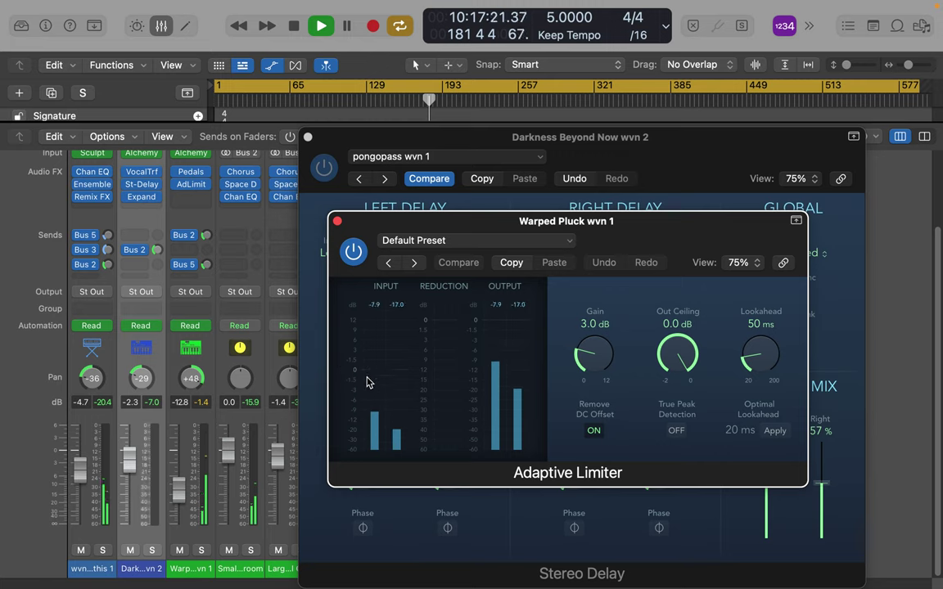
- Set the Adaptive Limiter's Gain to 2.4 dB, enable True Peak Detection, and set Lookahead to 98 ms after trying the optimal 20 ms
{"action": "left_click_drag", "start_coordinate": [593, 364], "coordinate": [593, 378]}
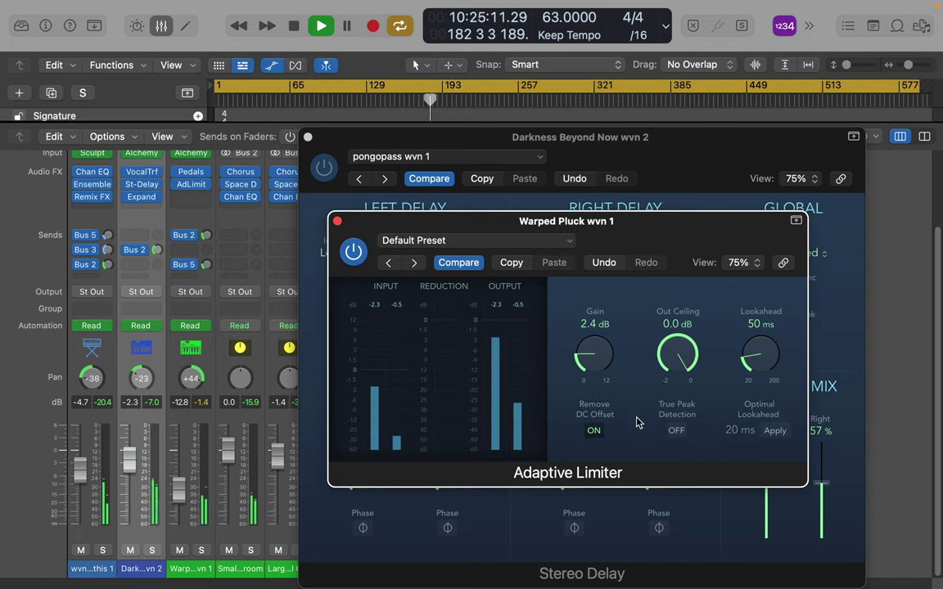
{"action": "left_click", "coordinate": [673, 431]}
{"action": "left_click", "coordinate": [774, 434]}
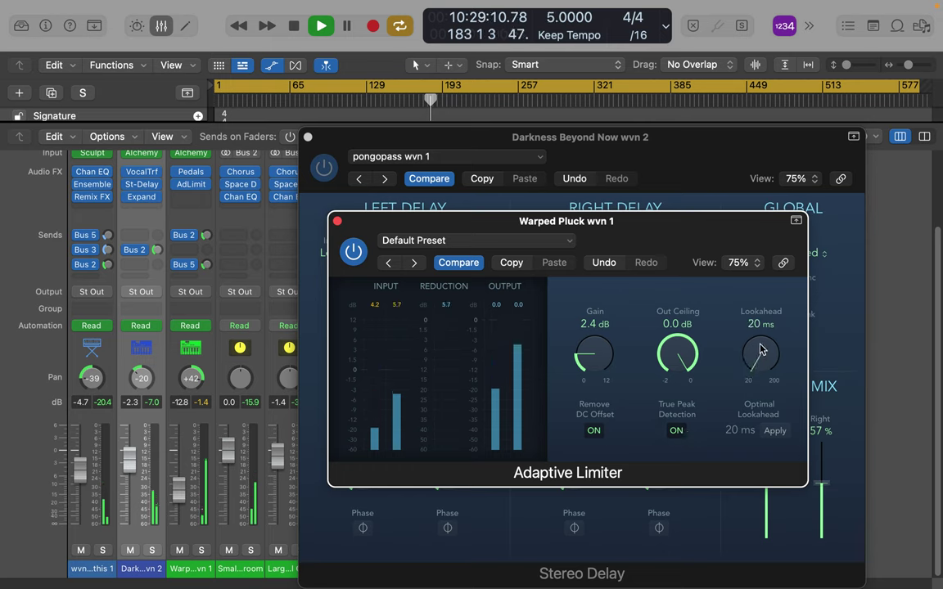
{"action": "left_click_drag", "start_coordinate": [760, 349], "coordinate": [761, 326]}
{"action": "left_click_drag", "start_coordinate": [765, 362], "coordinate": [771, 274]}
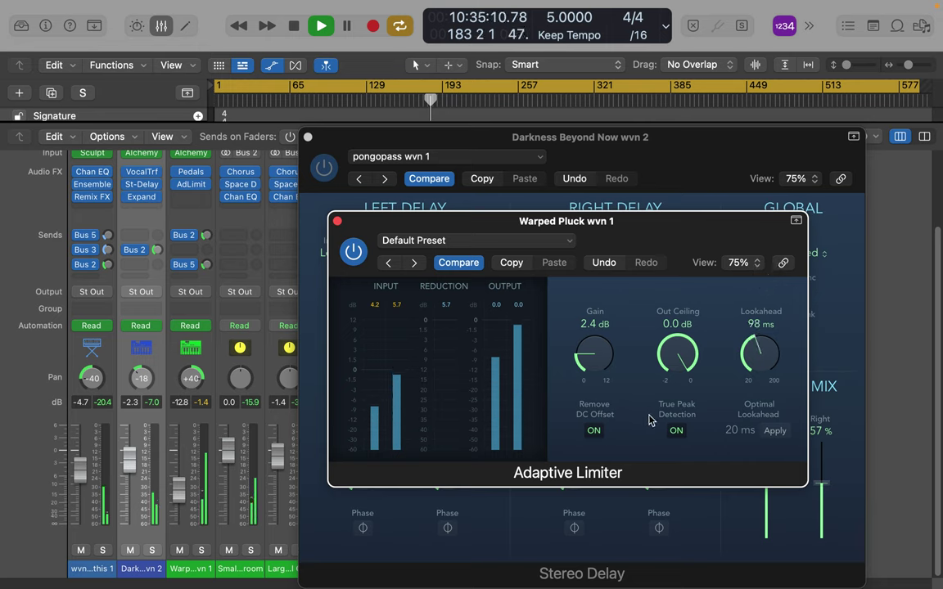
- Set the Adaptive Limiter's Out Ceiling to -1.2 dB and its Gain to 0.8 dB, trying -0.9 dB and 0.0 dB on the way
{"action": "left_click_drag", "start_coordinate": [585, 370], "coordinate": [604, 404]}
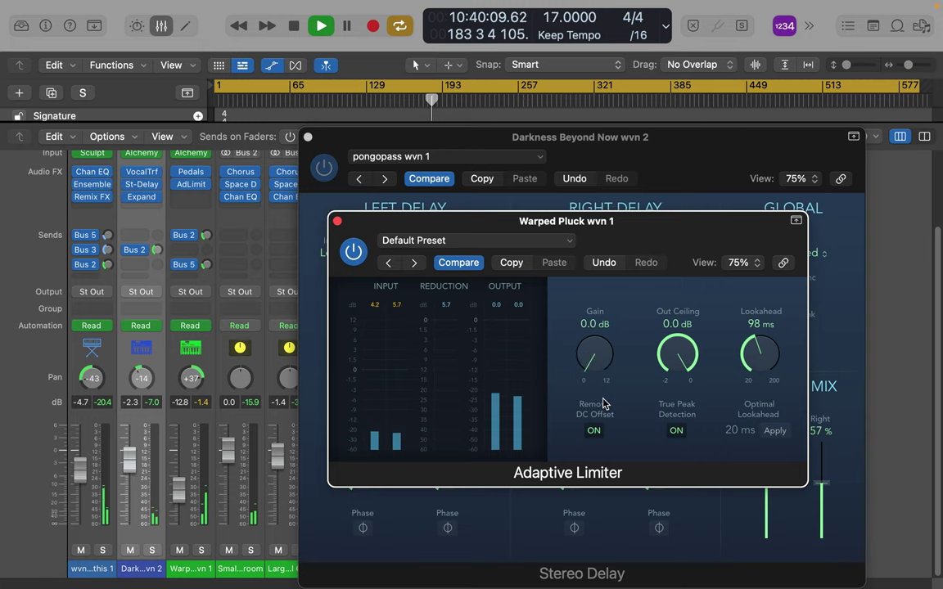
{"action": "left_click", "coordinate": [677, 373]}
{"action": "left_click_drag", "start_coordinate": [676, 375], "coordinate": [631, 456]}
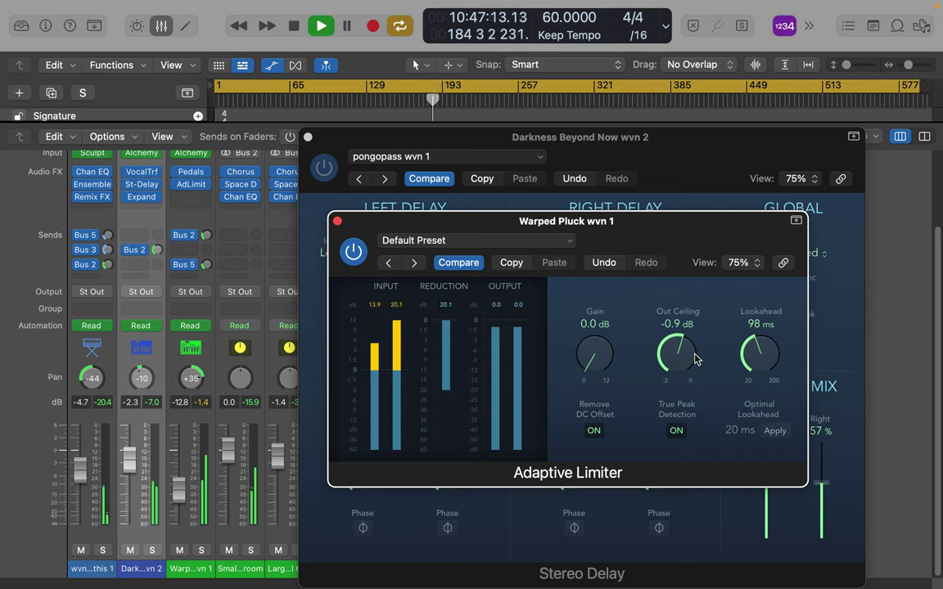
{"action": "left_click_drag", "start_coordinate": [686, 360], "coordinate": [681, 397]}
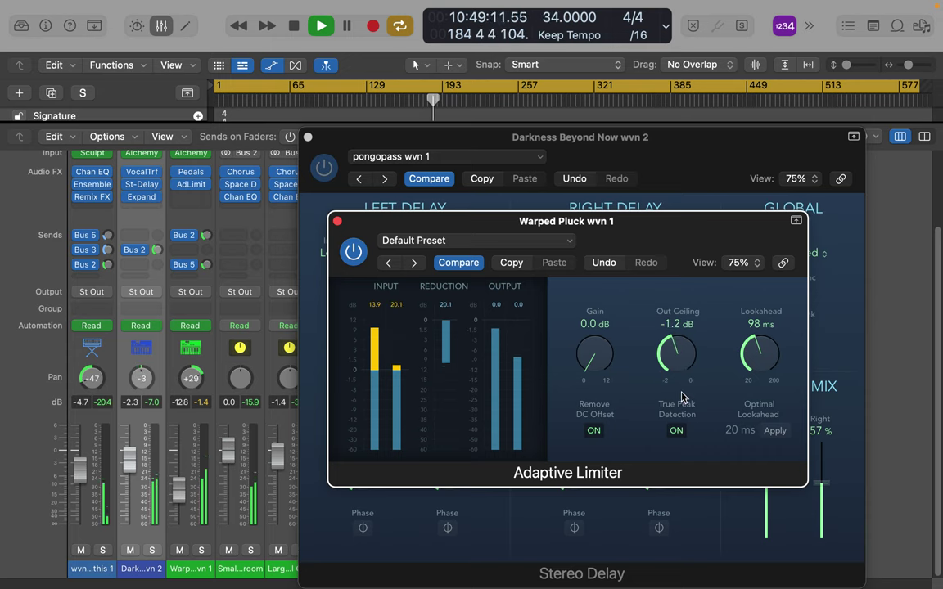
{"action": "mouse_move", "coordinate": [593, 371]}
{"action": "left_mouse_down"}
{"action": "mouse_move", "coordinate": [596, 311]}
{"action": "mouse_move", "coordinate": [595, 356]}
{"action": "left_mouse_up"}
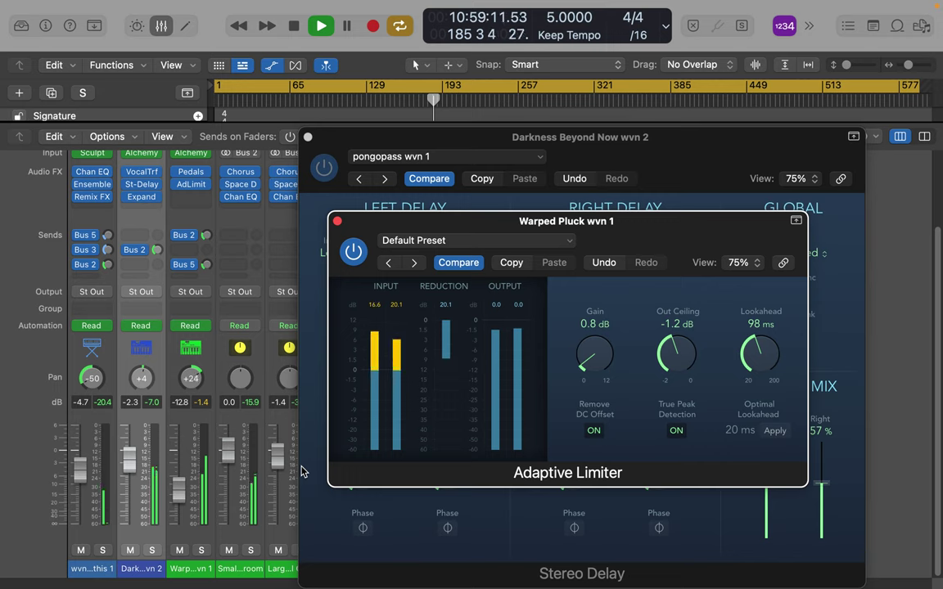
- Save the Warped Pluck track's Adaptive Limiter settings as the preset "wvn 1 x"
{"action": "left_click", "coordinate": [449, 241]}
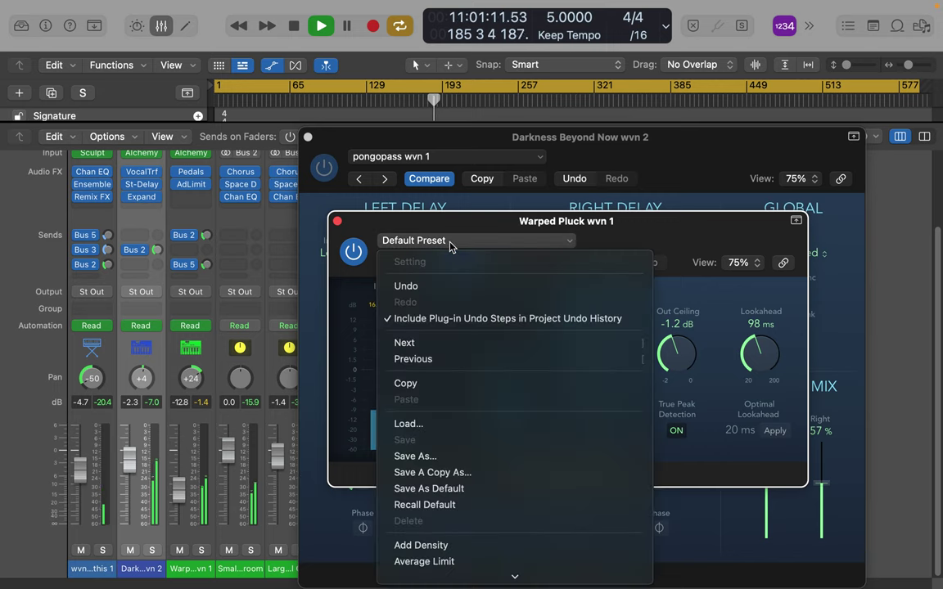
{"action": "left_click", "coordinate": [450, 456]}
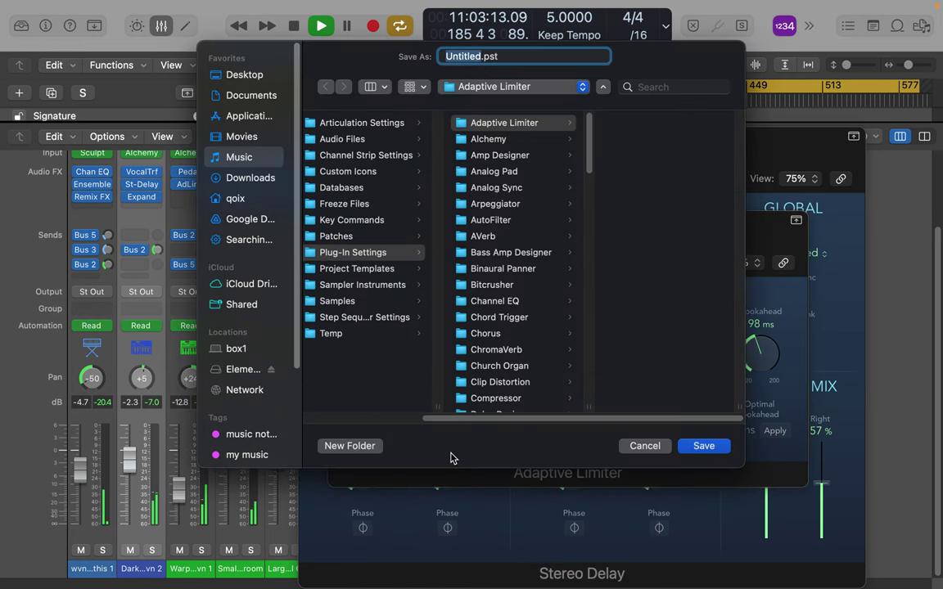
{"action": "type", "text": "wvn 1 x"}
{"action": "key", "text": "Return"}
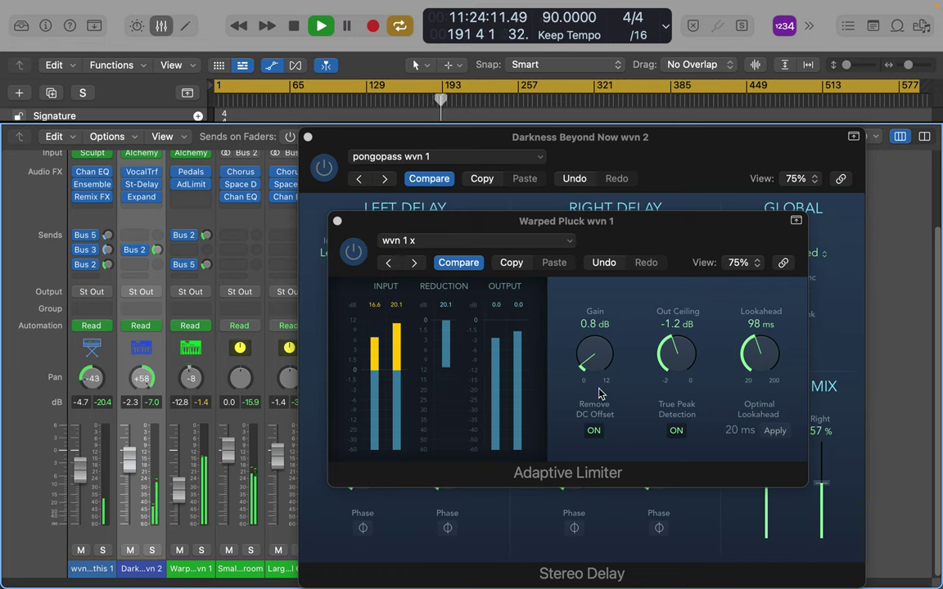
- Try a 145 ms Lookahead, apply the optimal 20 ms instead, and set Out Ceiling to -1.7 dB and Gain to 1.1 dB
{"action": "mouse_move", "coordinate": [678, 360]}
{"action": "left_mouse_down"}
{"action": "mouse_move", "coordinate": [674, 413]}
{"action": "mouse_move", "coordinate": [671, 367]}
{"action": "left_mouse_up"}
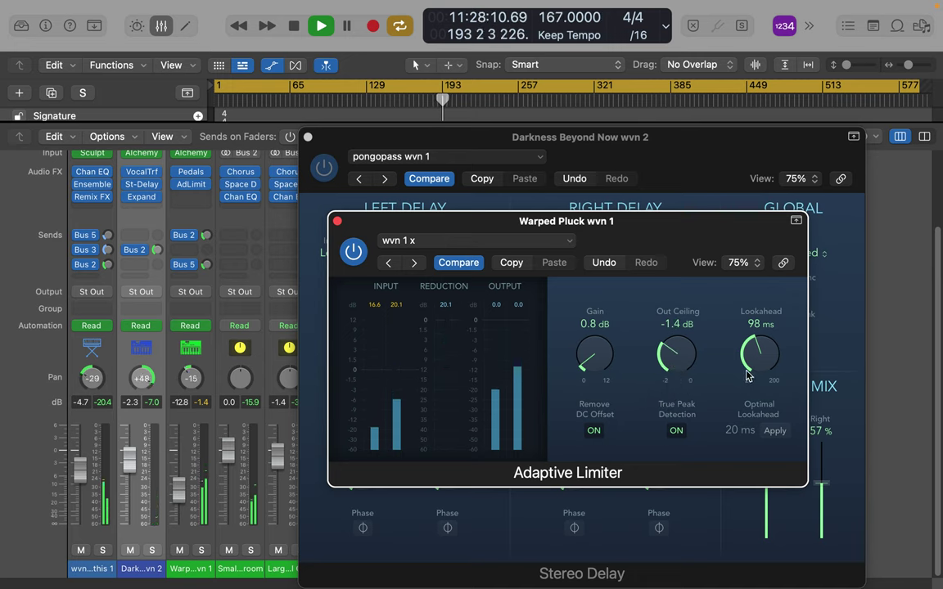
{"action": "left_click_drag", "start_coordinate": [746, 376], "coordinate": [744, 303]}
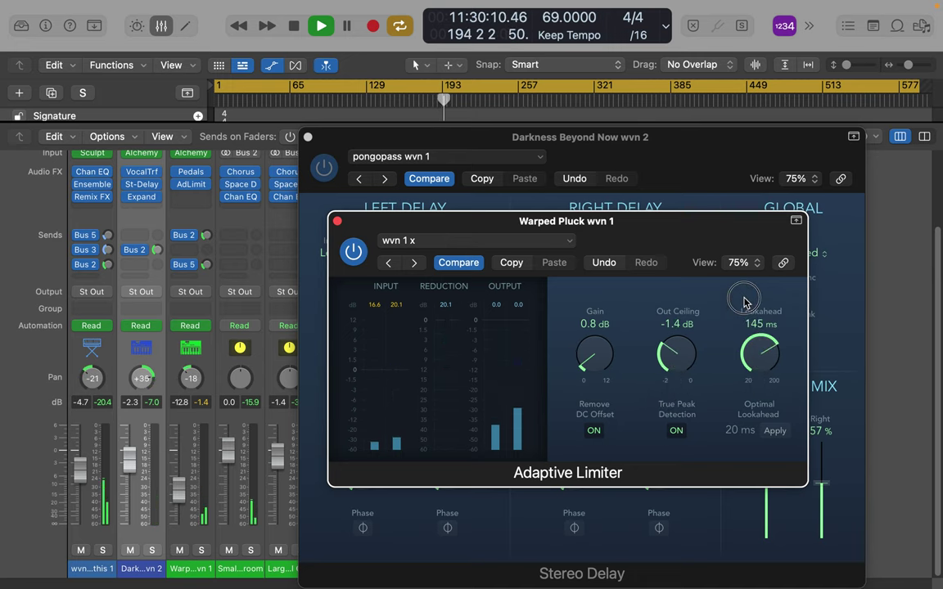
{"action": "left_click", "coordinate": [775, 431]}
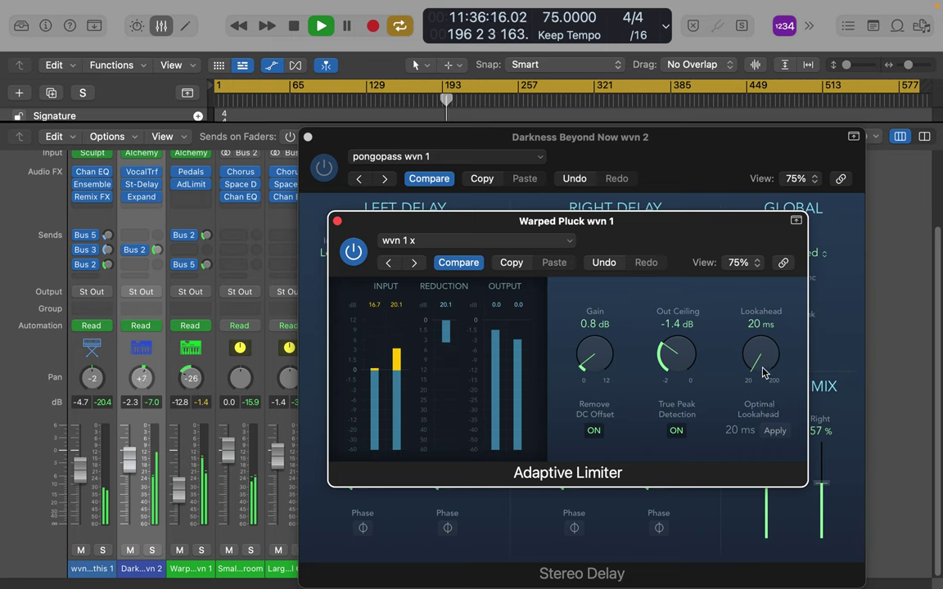
{"action": "left_click_drag", "start_coordinate": [668, 360], "coordinate": [669, 372]}
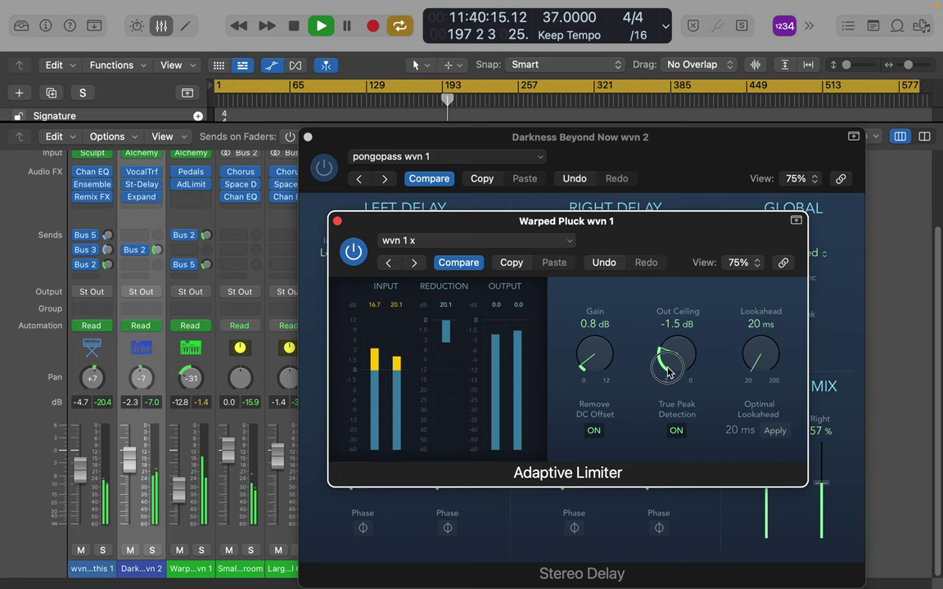
{"action": "left_click_drag", "start_coordinate": [669, 373], "coordinate": [678, 385]}
{"action": "left_click_drag", "start_coordinate": [597, 369], "coordinate": [596, 361]}
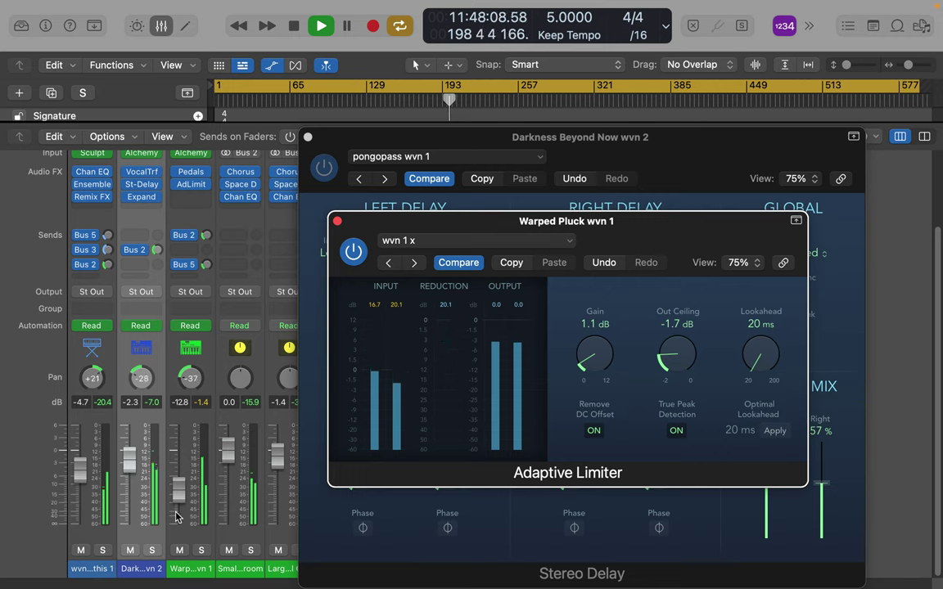
- Solo the Warped Pluck track and raise its volume to -8.4 dB
{"action": "left_click", "coordinate": [201, 551]}
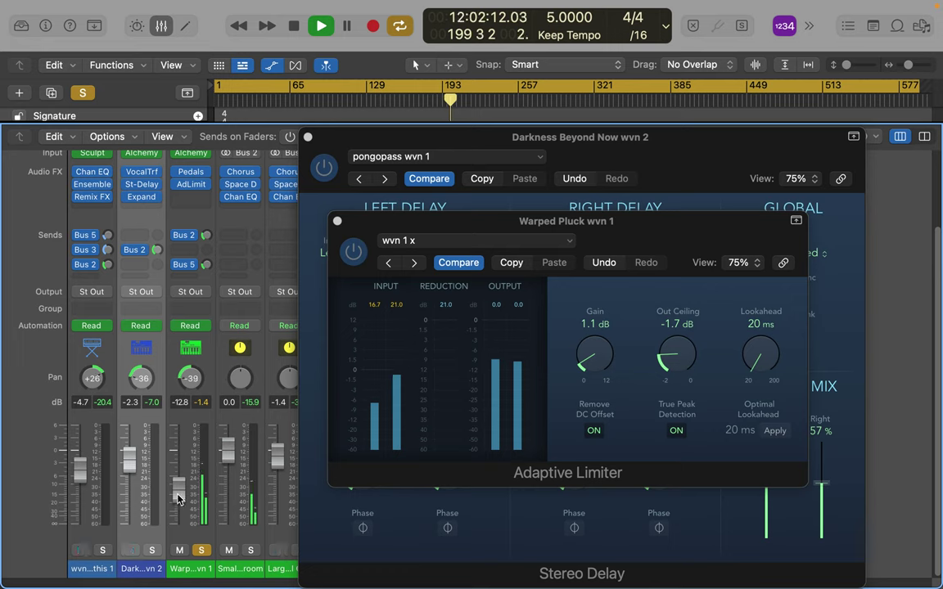
{"action": "left_click_drag", "start_coordinate": [177, 496], "coordinate": [178, 482]}
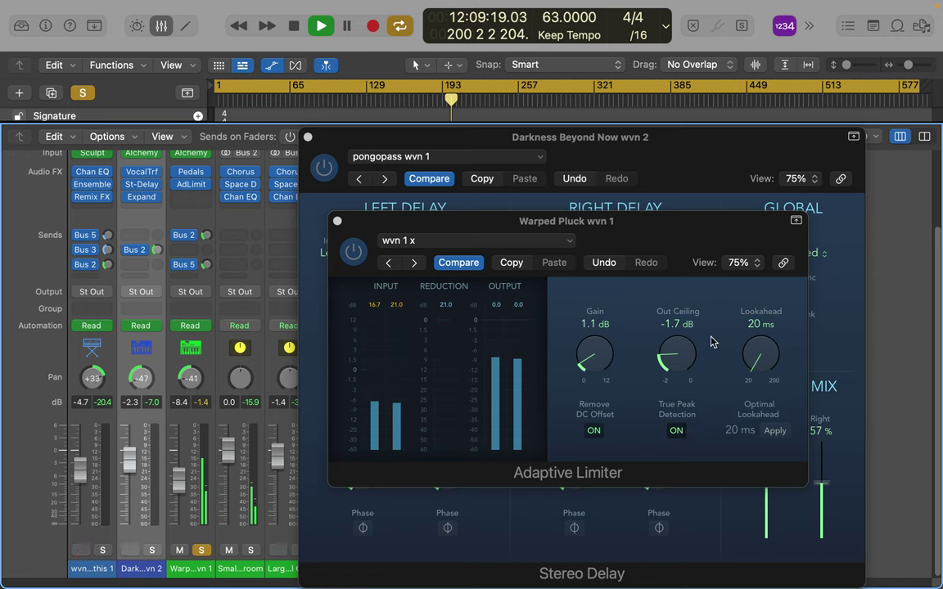
- Set the Adaptive Limiter's Lookahead to 58 ms and its Out Ceiling to -1.0 dB, trying -1.1 dB on the way
{"action": "left_click_drag", "start_coordinate": [759, 367], "coordinate": [755, 320]}
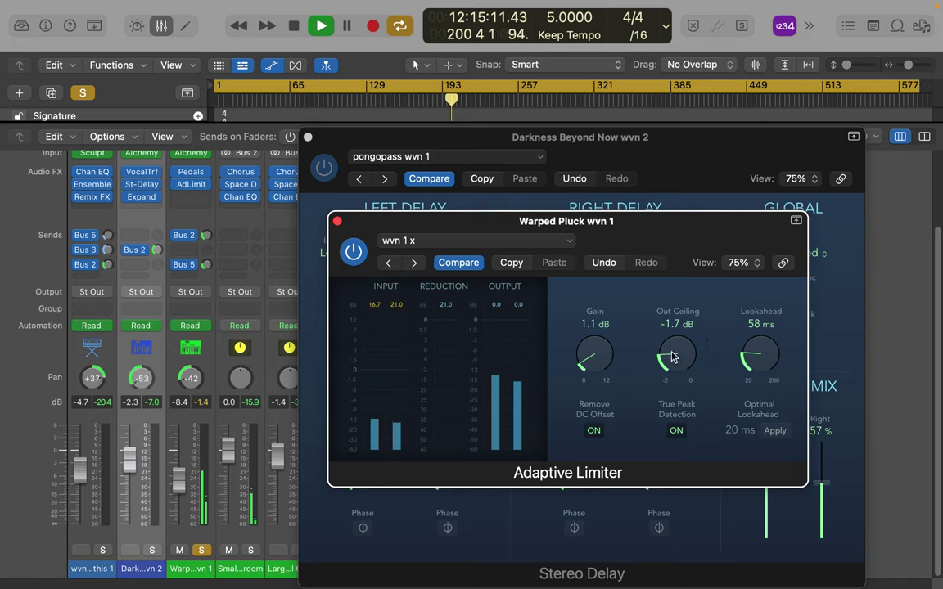
{"action": "left_click_drag", "start_coordinate": [672, 357], "coordinate": [671, 287]}
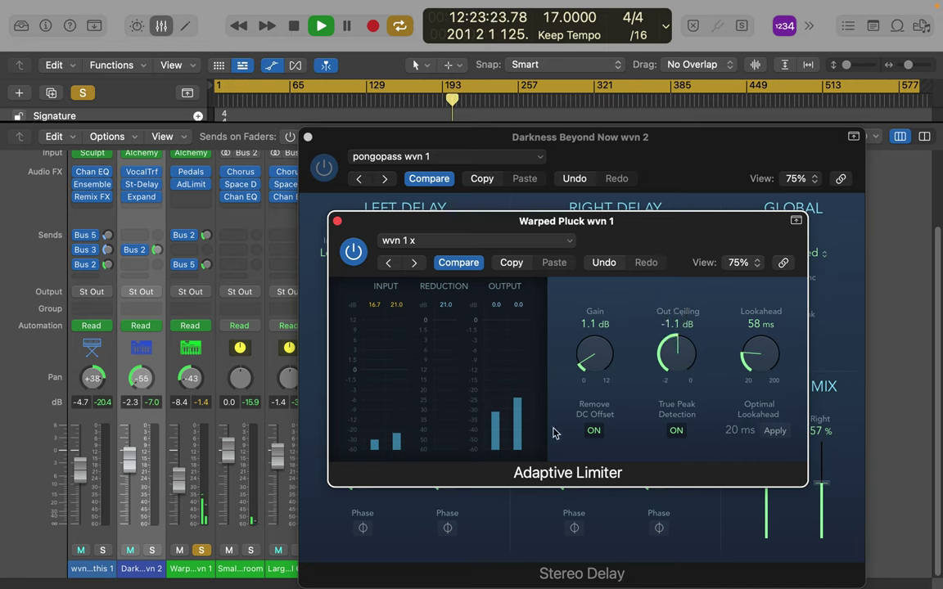
{"action": "left_click", "coordinate": [672, 349]}
{"action": "left_click_drag", "start_coordinate": [672, 349], "coordinate": [673, 346]}
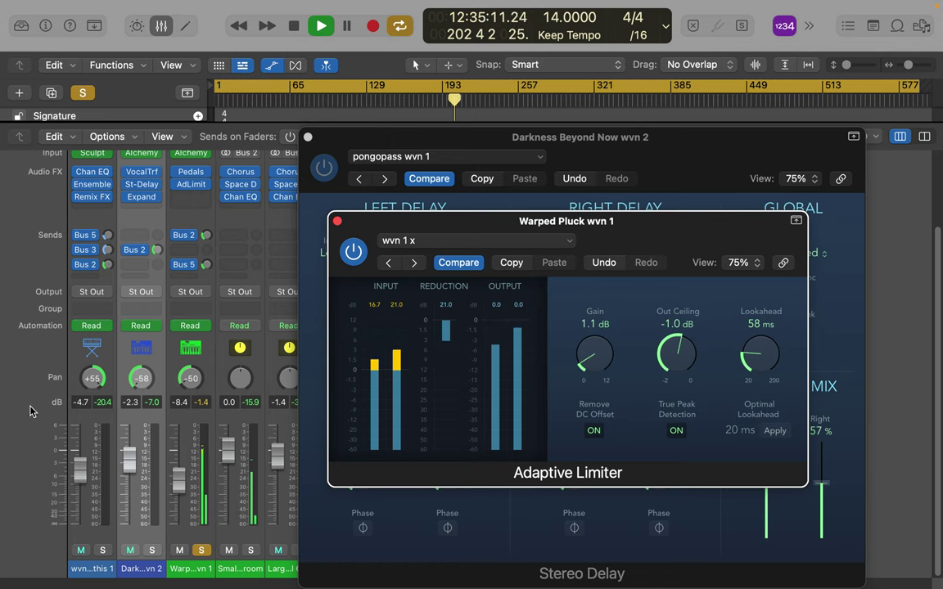
- Open the Warped Pluck track's Pedalboard and switch off Roswell Ringer and both wah pedals
{"action": "left_click", "coordinate": [197, 175]}
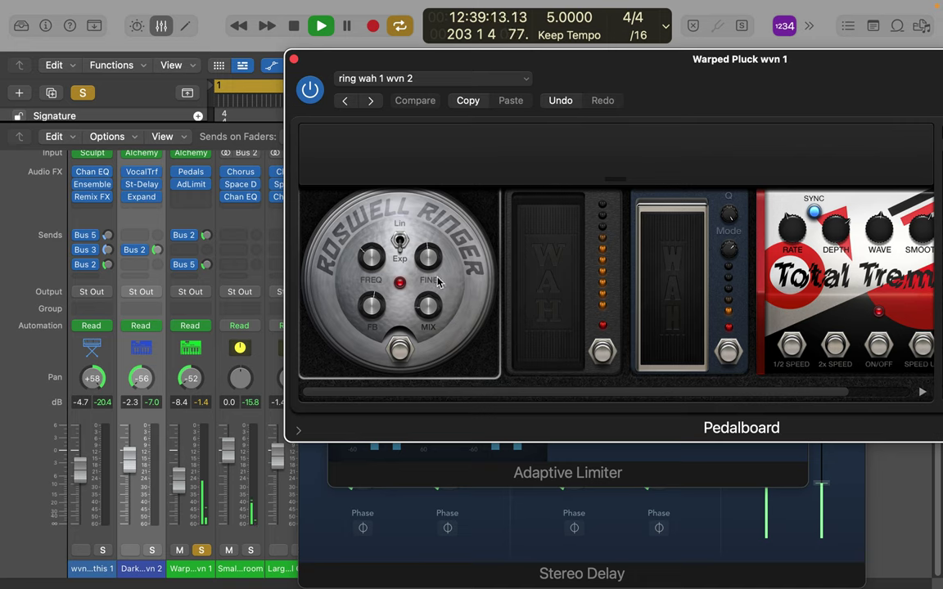
{"action": "left_click", "coordinate": [400, 350]}
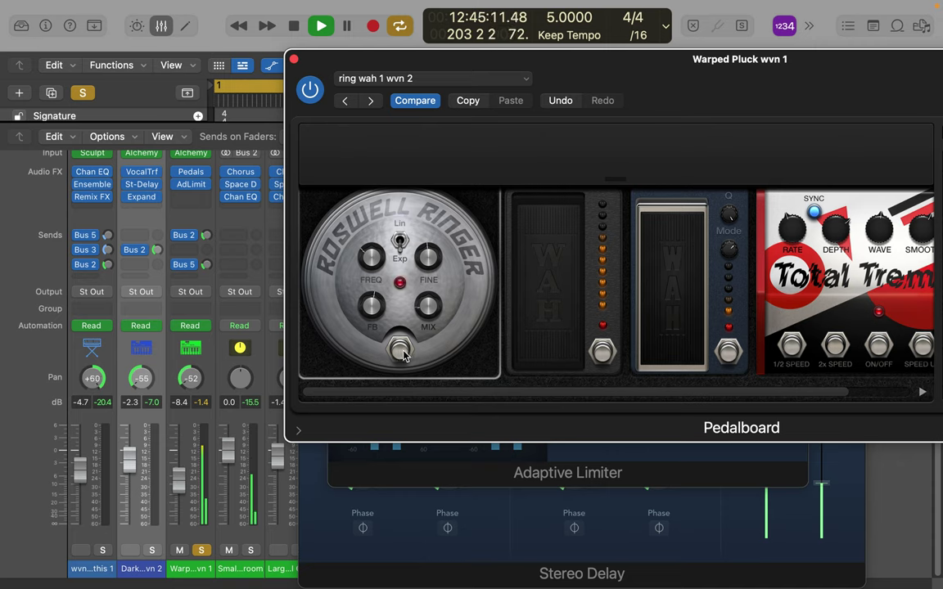
{"action": "left_click", "coordinate": [602, 353]}
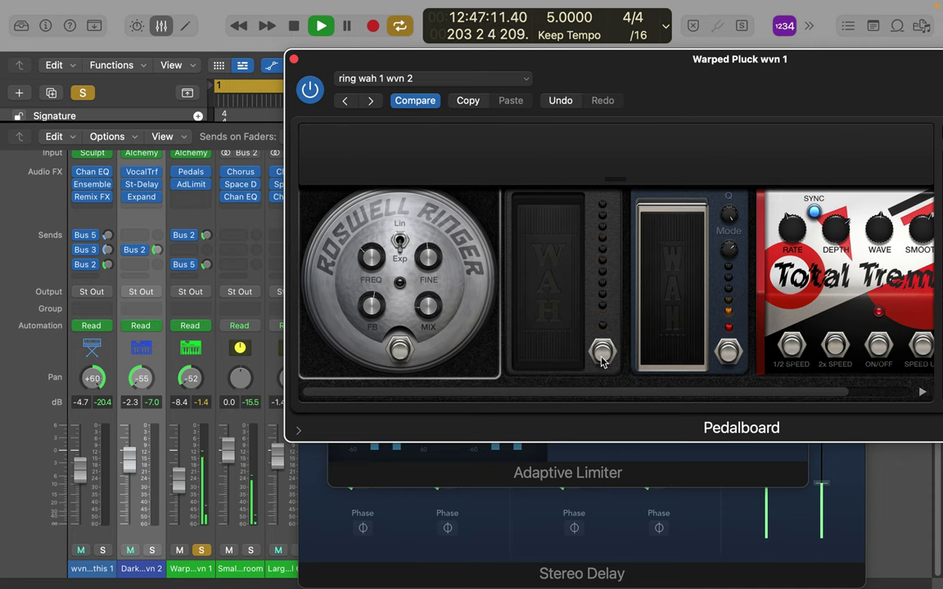
{"action": "left_click", "coordinate": [728, 353]}
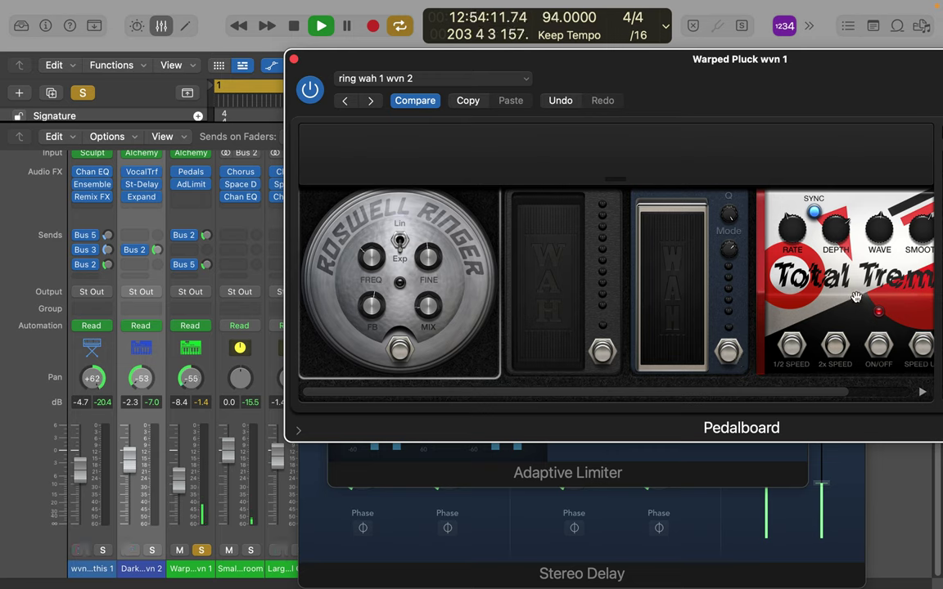
- Switch Roswell Ringer back on, try each wah pedal on, and leave both wah pedals off
{"action": "left_click", "coordinate": [400, 352]}
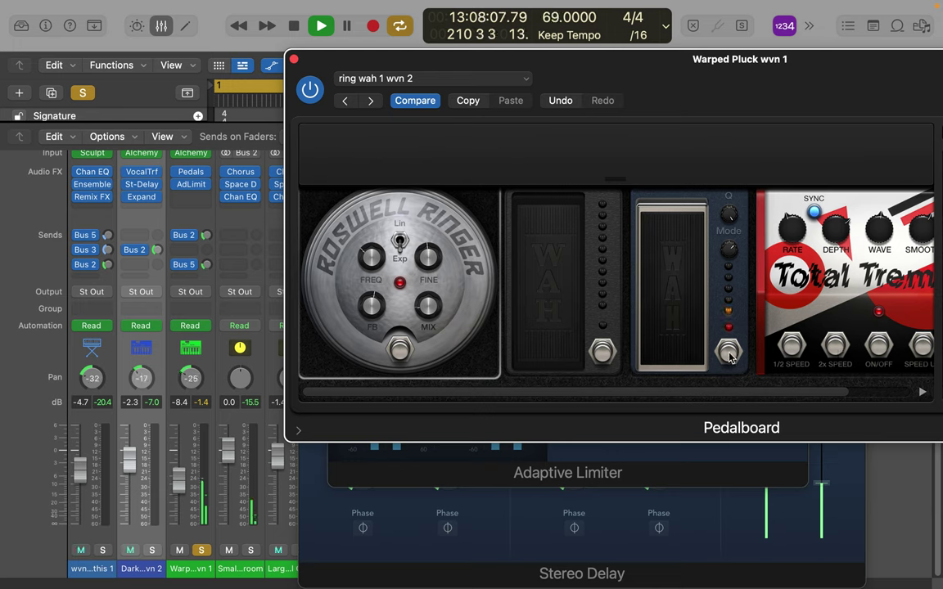
{"action": "left_click", "coordinate": [601, 353]}
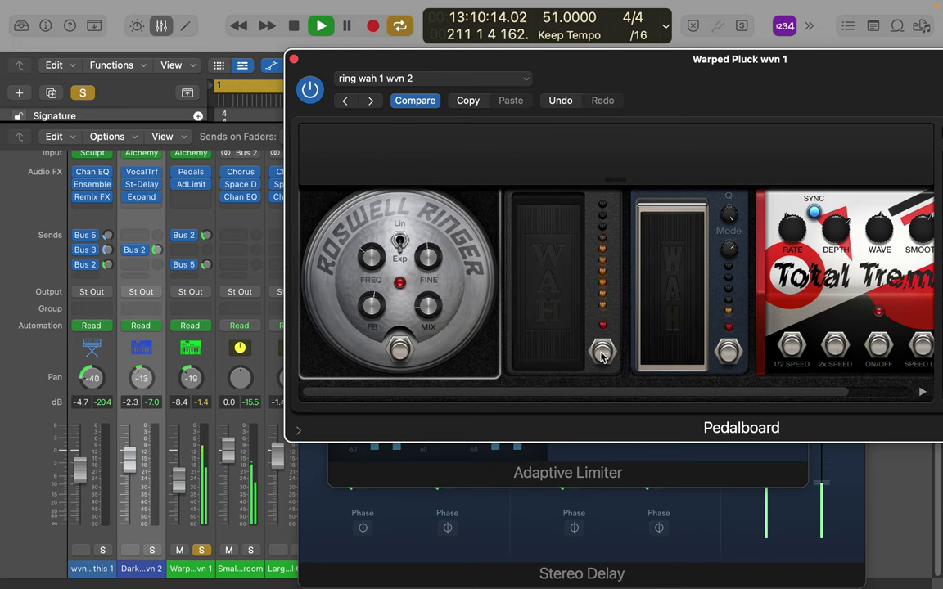
{"action": "left_click", "coordinate": [601, 353]}
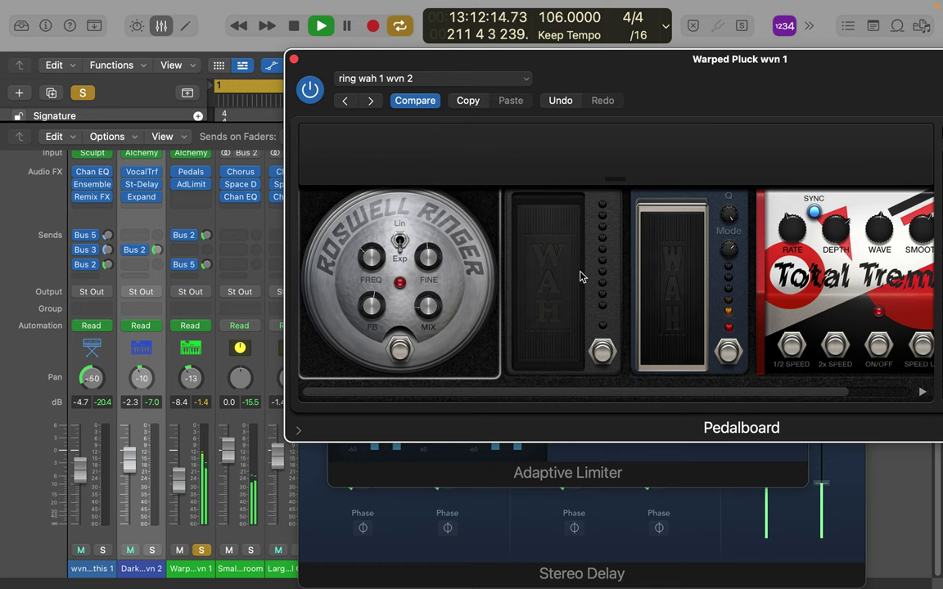
{"action": "left_click", "coordinate": [733, 352]}
{"action": "mouse_move", "coordinate": [678, 273]}
{"action": "left_mouse_down"}
{"action": "mouse_move", "coordinate": [715, 274]}
{"action": "mouse_move", "coordinate": [693, 280]}
{"action": "left_mouse_up"}
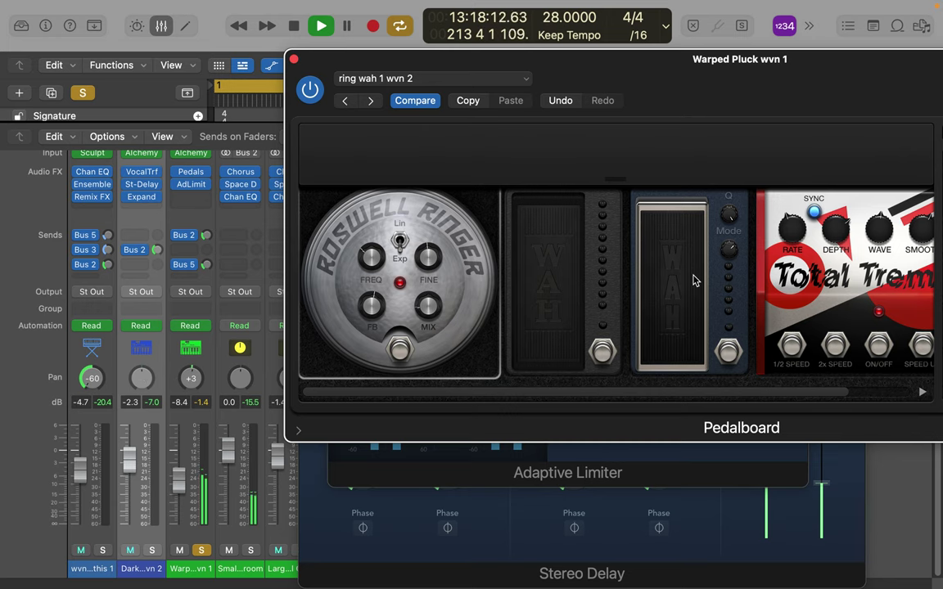
- Remove the blue wah pedal from the Pedalboard chain
{"action": "scroll", "coordinate": [694, 280], "scroll_direction": "right", "scroll_amount": 5}
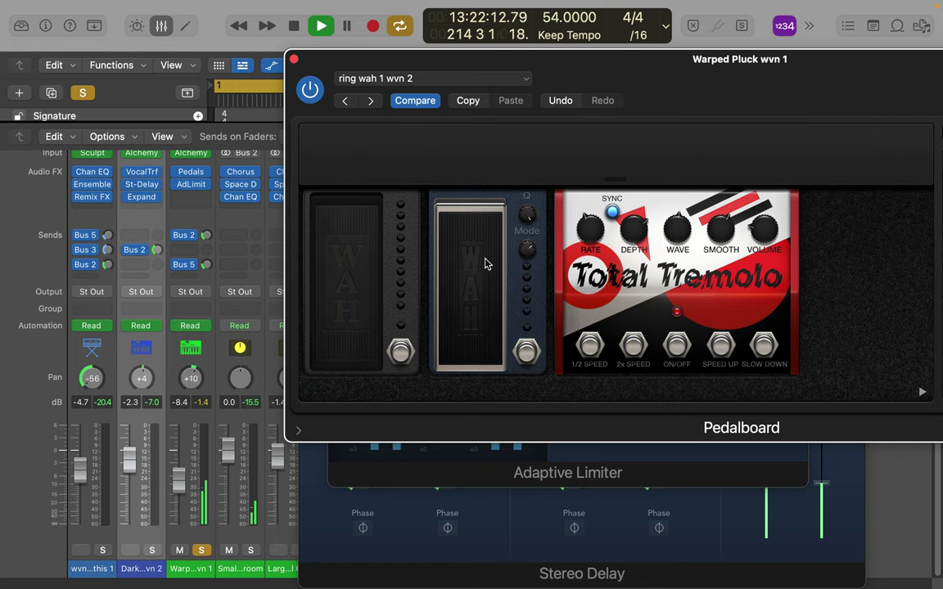
{"action": "left_click_drag", "start_coordinate": [562, 63], "coordinate": [319, 67]}
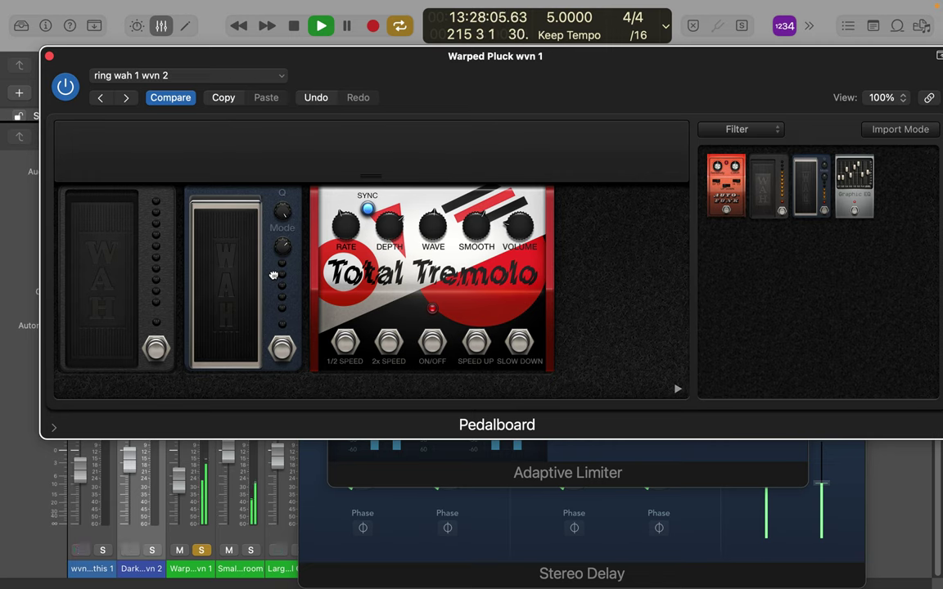
{"action": "left_click_drag", "start_coordinate": [274, 275], "coordinate": [782, 302]}
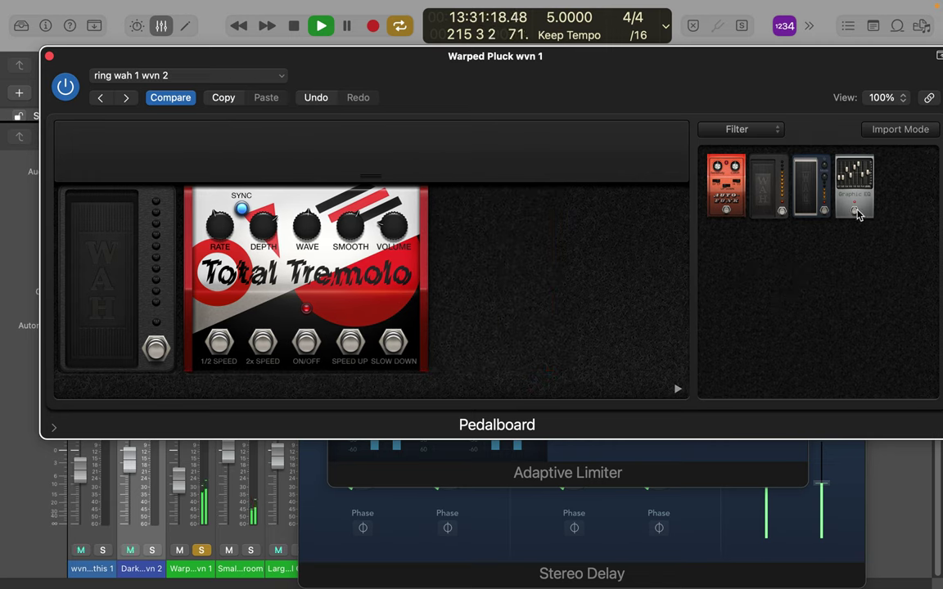
- Browse the Pitch pedals, add the Wham pedal after Total Tremolo, and set its treadle to the lowest position
{"action": "left_click", "coordinate": [773, 131]}
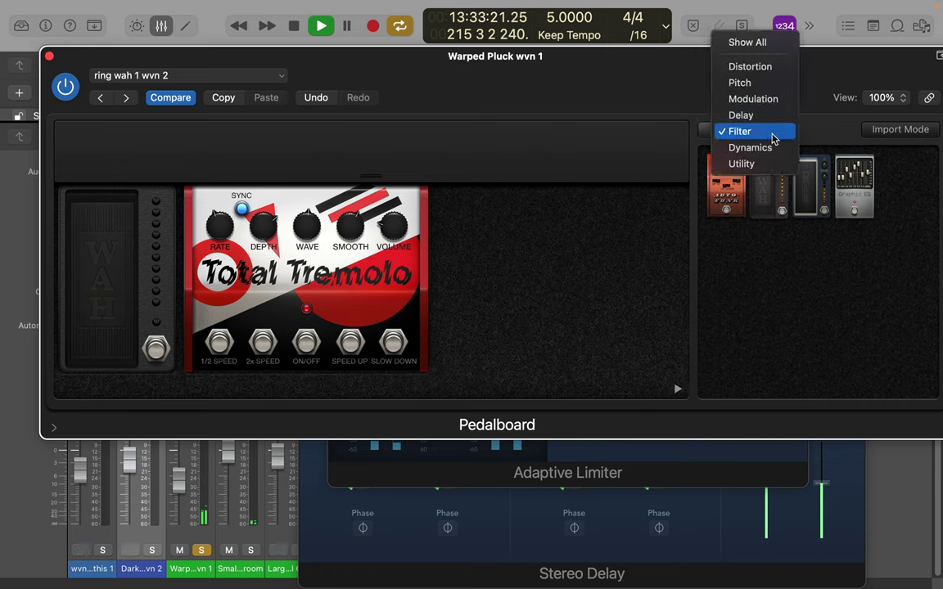
{"action": "left_click", "coordinate": [766, 85]}
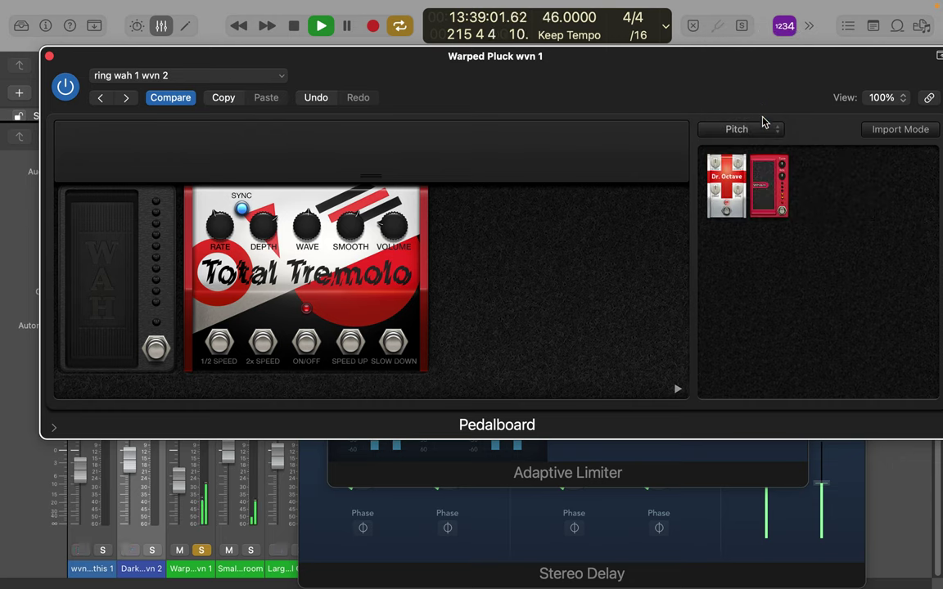
{"action": "mouse_move", "coordinate": [771, 192]}
{"action": "left_mouse_down"}
{"action": "mouse_move", "coordinate": [522, 261]}
{"action": "mouse_move", "coordinate": [480, 261]}
{"action": "mouse_move", "coordinate": [489, 326]}
{"action": "mouse_move", "coordinate": [484, 273]}
{"action": "mouse_move", "coordinate": [501, 330]}
{"action": "mouse_move", "coordinate": [534, 250]}
{"action": "mouse_move", "coordinate": [537, 199]}
{"action": "left_mouse_up"}
{"action": "left_click_drag", "start_coordinate": [483, 245], "coordinate": [491, 328]}
{"action": "left_click", "coordinate": [536, 351]}
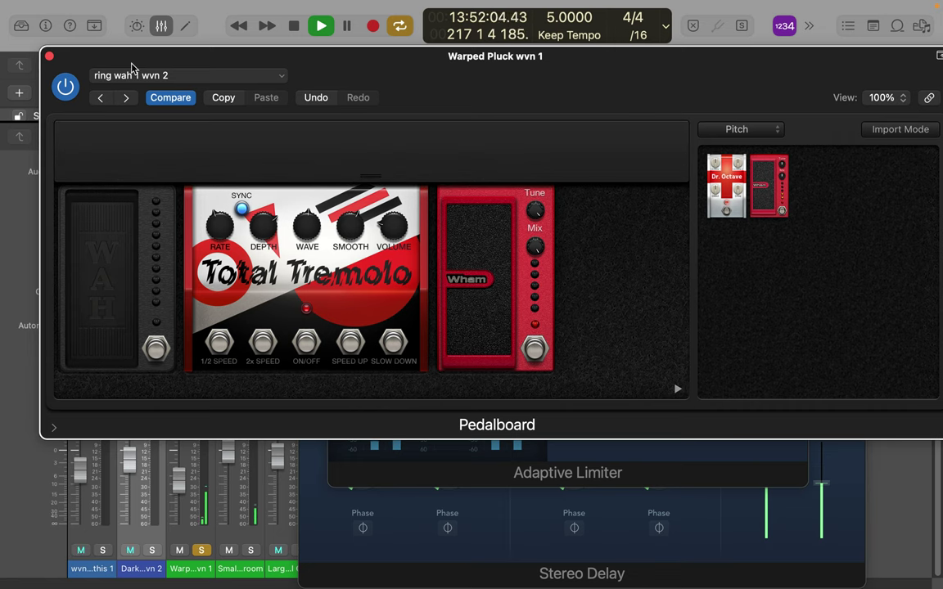
- Raise the Warped Pluck track's volume to -5.0 dB
{"action": "left_click_drag", "start_coordinate": [133, 57], "coordinate": [432, 51]}
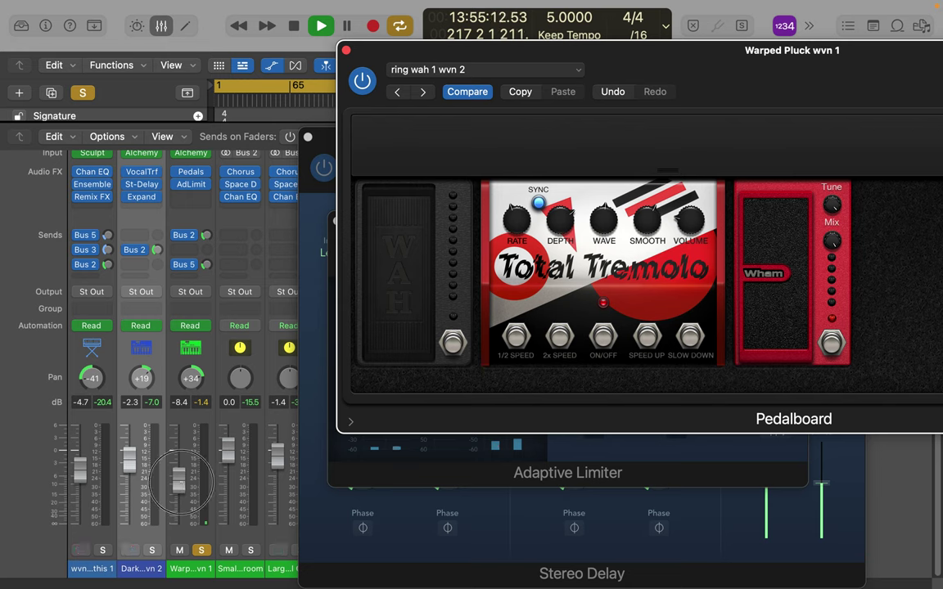
{"action": "left_click_drag", "start_coordinate": [182, 488], "coordinate": [182, 474]}
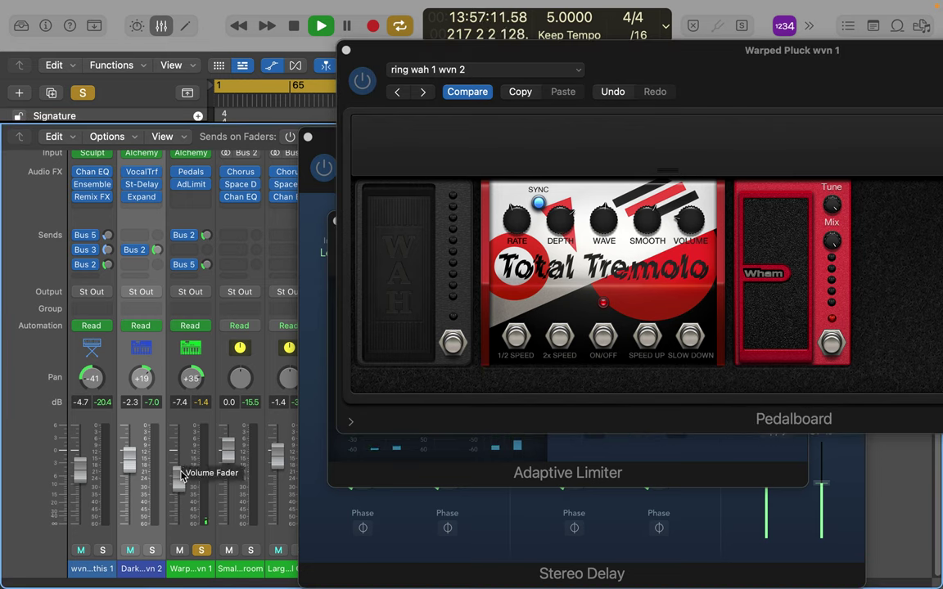
{"action": "mouse_move", "coordinate": [182, 460]}
{"action": "left_mouse_down"}
{"action": "mouse_move", "coordinate": [177, 443]}
{"action": "mouse_move", "coordinate": [177, 460]}
{"action": "left_mouse_up"}
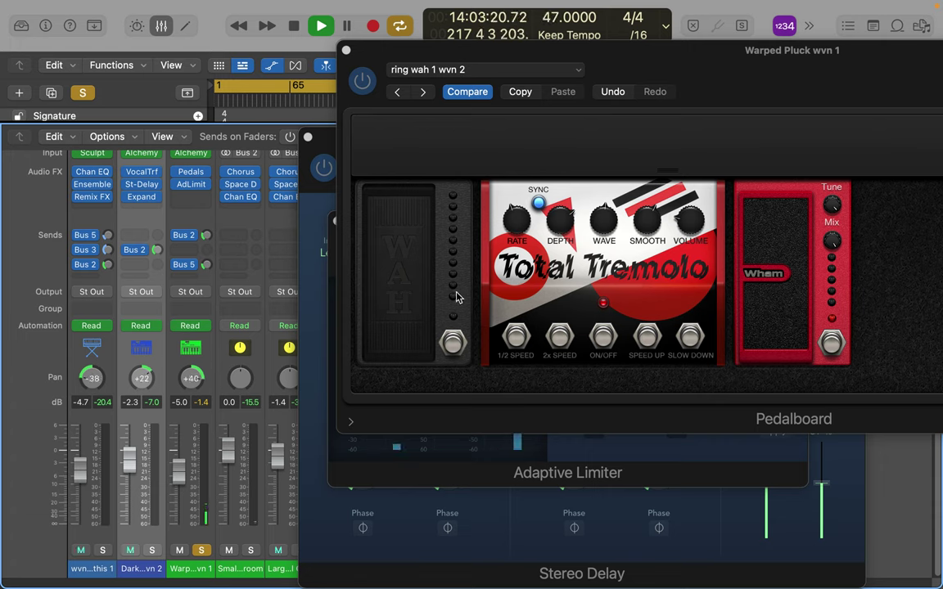
- Switch on the remaining black wah pedal and raise the Wham pedal's treadle slightly
{"action": "left_click", "coordinate": [451, 344]}
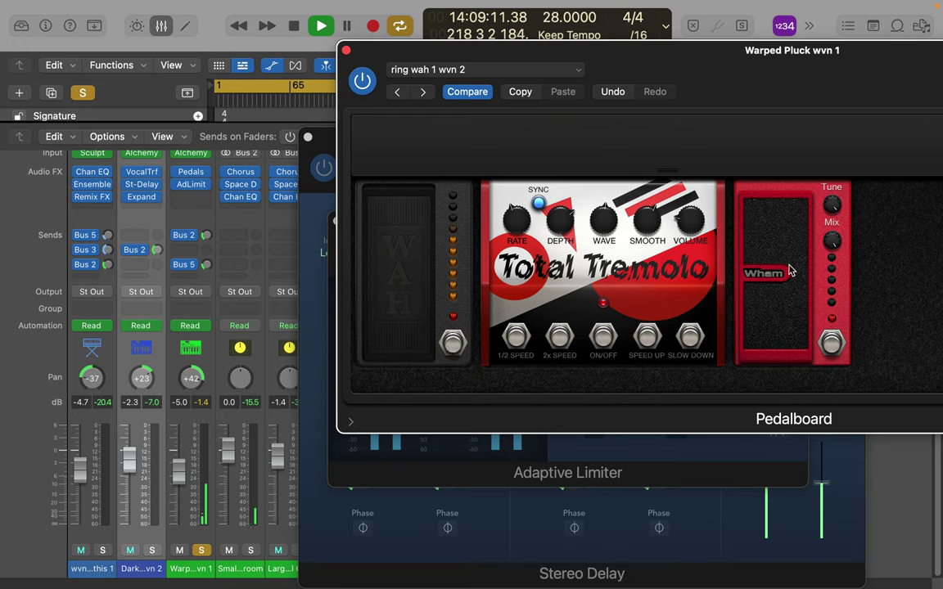
{"action": "mouse_move", "coordinate": [775, 240]}
{"action": "left_mouse_down"}
{"action": "mouse_move", "coordinate": [768, 236]}
{"action": "mouse_move", "coordinate": [774, 250]}
{"action": "left_mouse_up"}
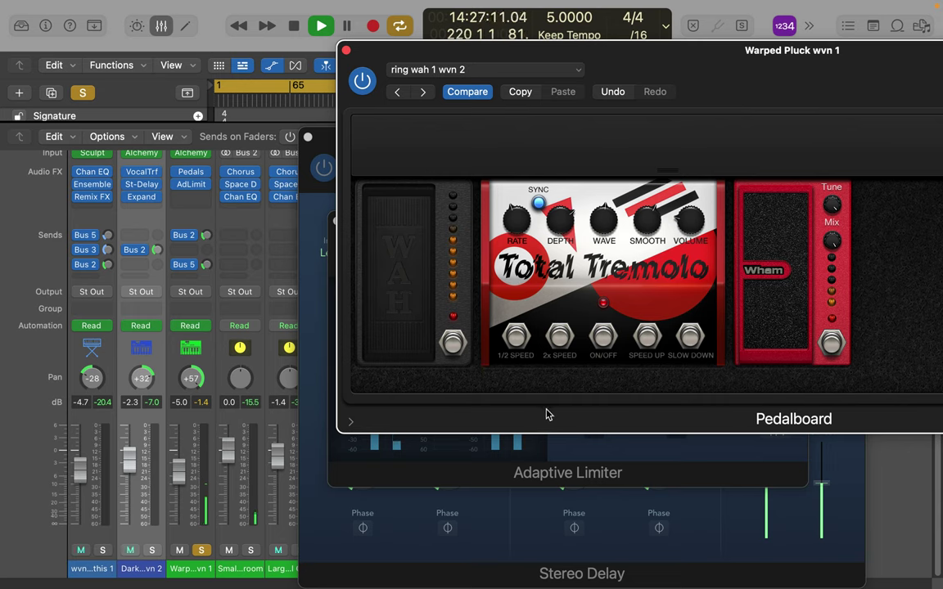
- Save the Pedalboard settings as the preset "ring wah 1 wvn 3"
{"action": "left_click", "coordinate": [492, 72]}
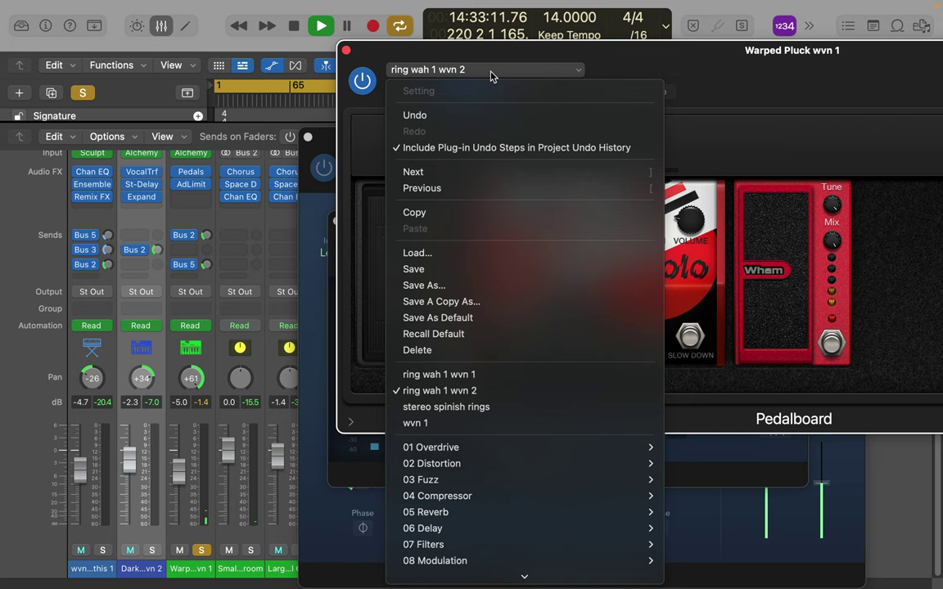
{"action": "left_click", "coordinate": [483, 289]}
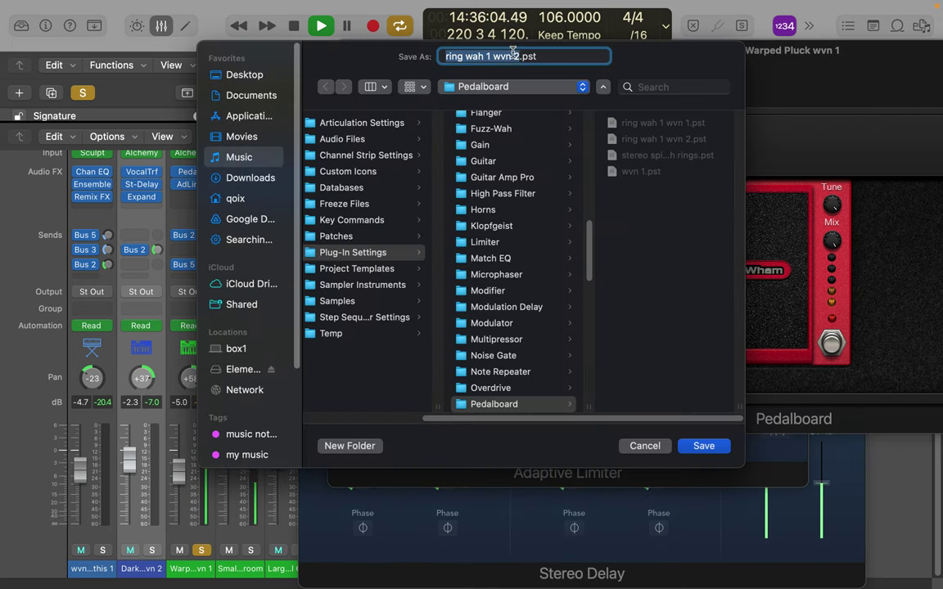
{"action": "left_click", "coordinate": [518, 55]}
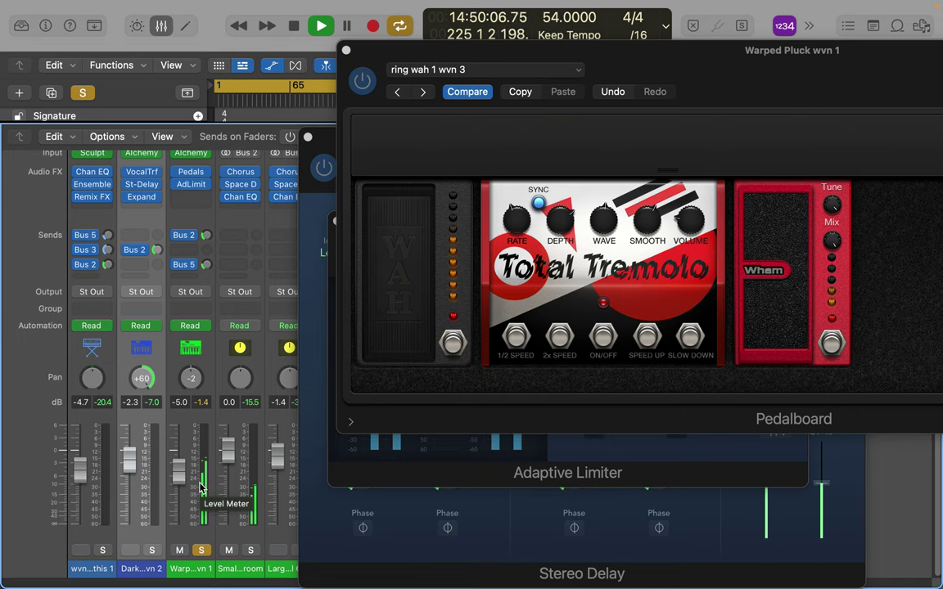
- Close all open plug-in windows and unsolo the Warped Pluck track
{"action": "left_click", "coordinate": [347, 51]}
{"action": "left_click", "coordinate": [308, 137]}
{"action": "left_click", "coordinate": [308, 137]}
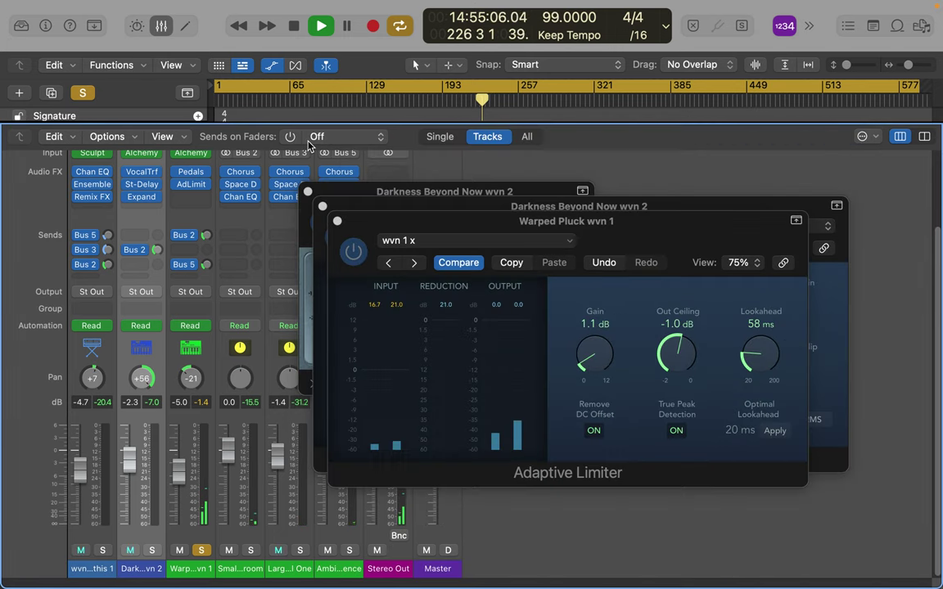
{"action": "left_click", "coordinate": [334, 213]}
{"action": "left_click", "coordinate": [322, 205]}
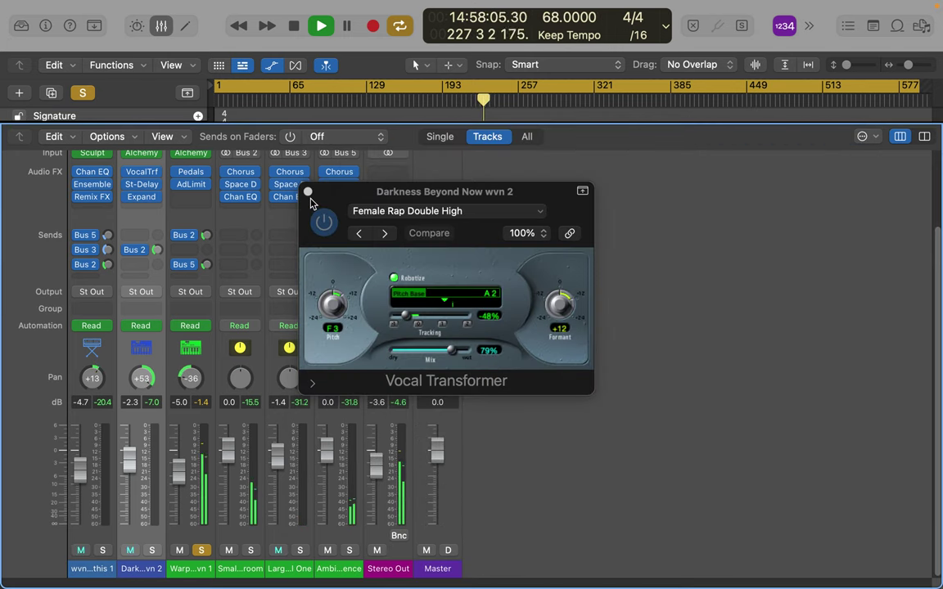
{"action": "left_click", "coordinate": [308, 193]}
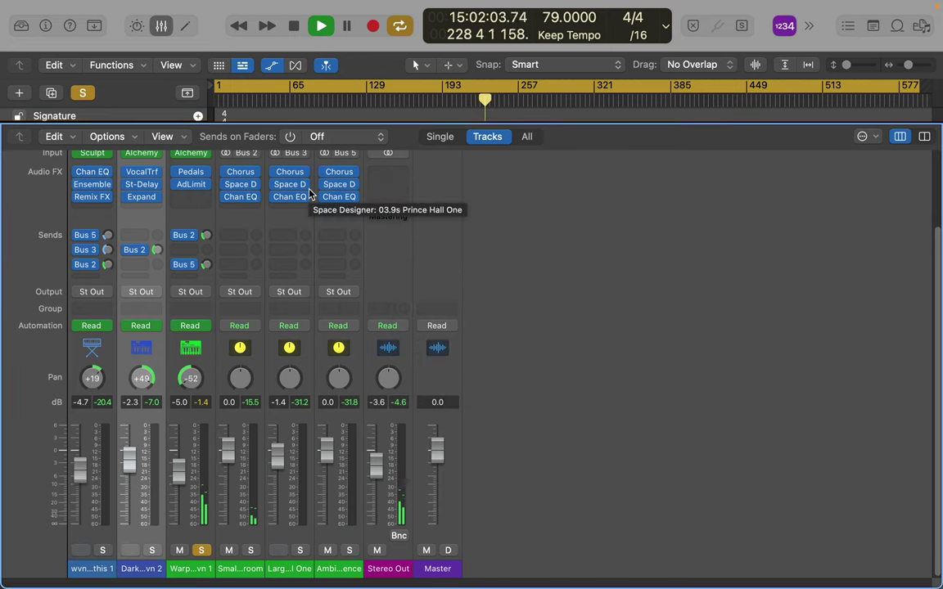
{"action": "left_click", "coordinate": [200, 551]}
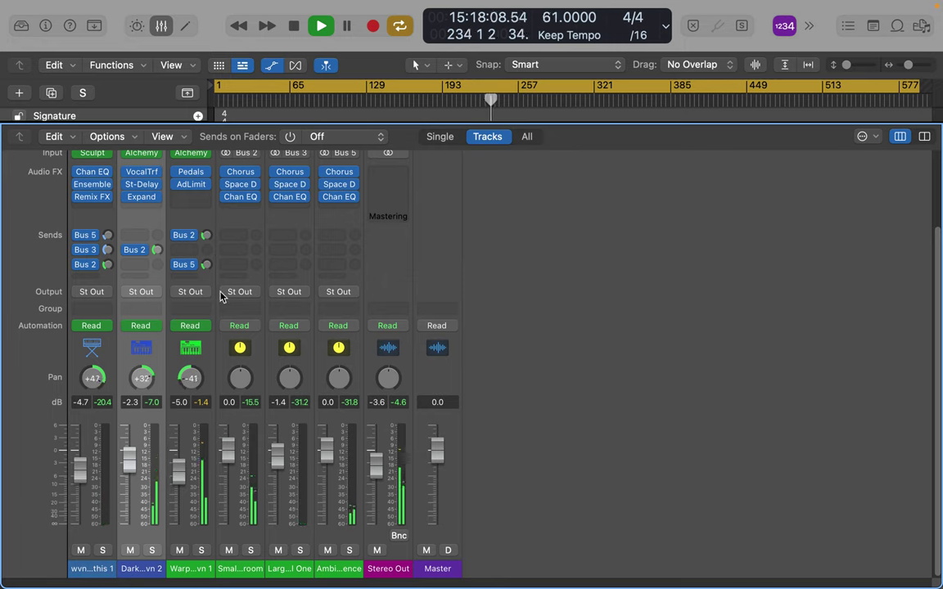
- Open the score editor, show all tracks' notation, and switch to the Piano Roll
{"action": "left_click", "coordinate": [187, 27]}
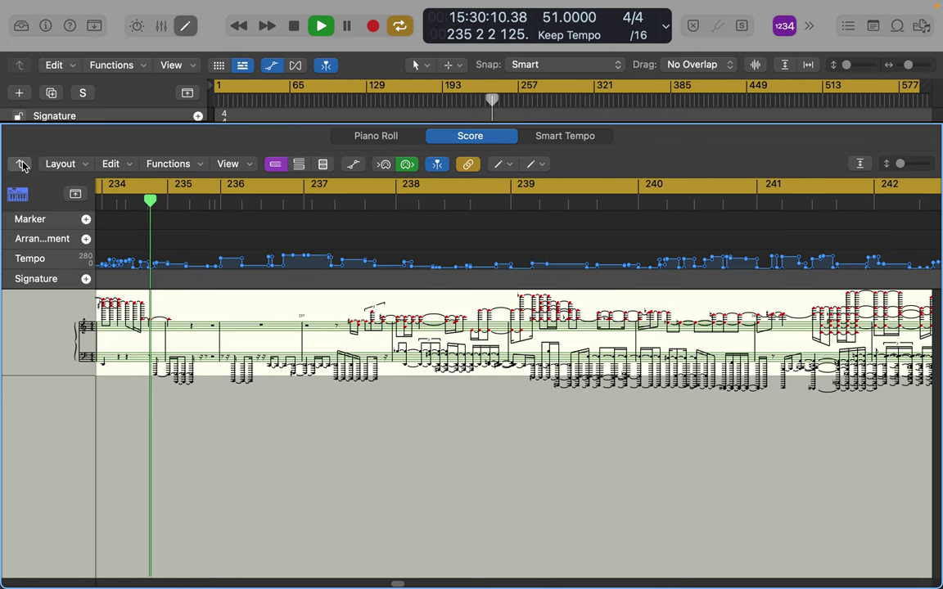
{"action": "left_click", "coordinate": [22, 165]}
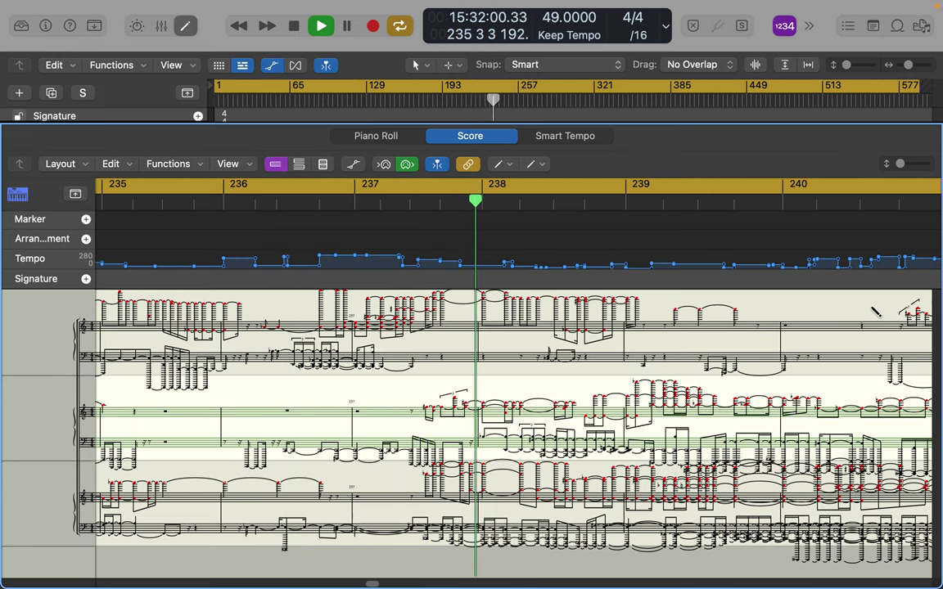
{"action": "left_click", "coordinate": [385, 138]}
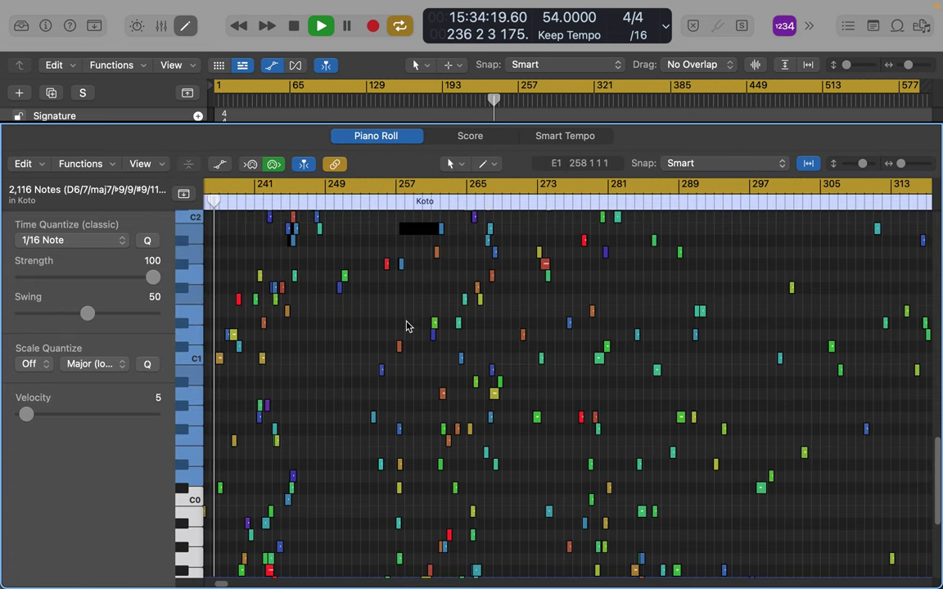
- Select the note cluster around bars 249 to 265 below C4 and move it about six semitones lower and one bar earlier
{"action": "scroll", "coordinate": [427, 369], "scroll_direction": "up", "scroll_amount": 5}
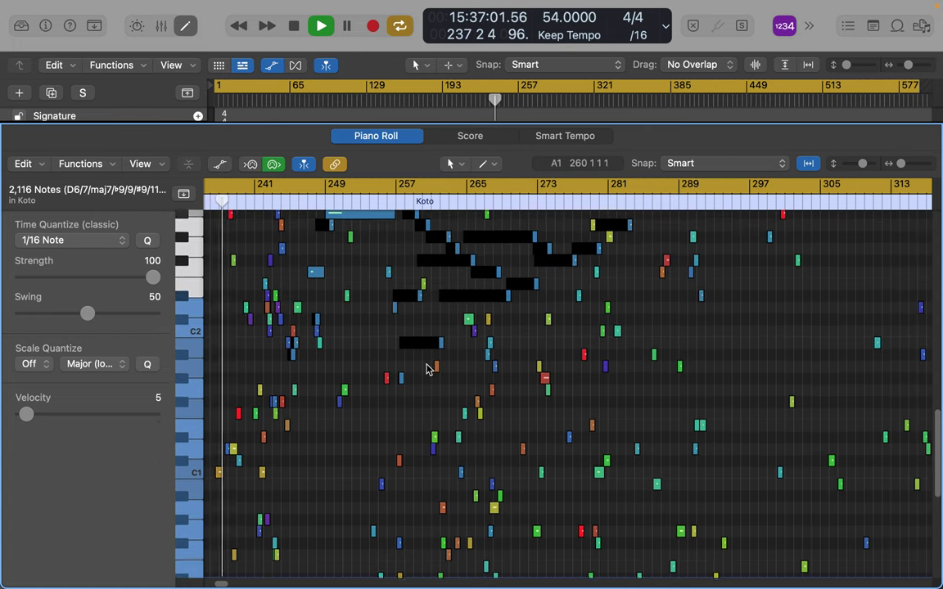
{"action": "scroll", "coordinate": [428, 370], "scroll_direction": "up", "scroll_amount": 4}
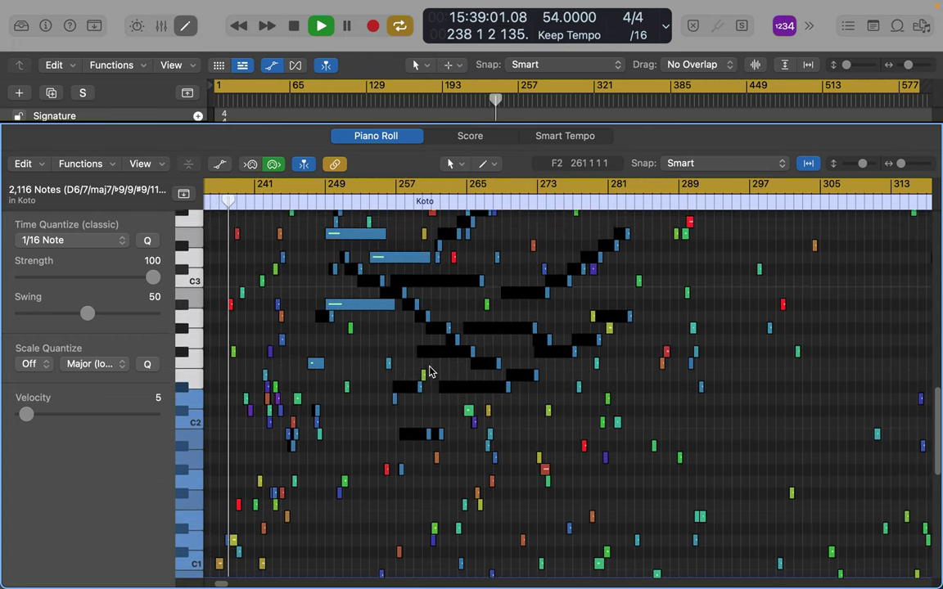
{"action": "scroll", "coordinate": [430, 369], "scroll_direction": "up", "scroll_amount": 1}
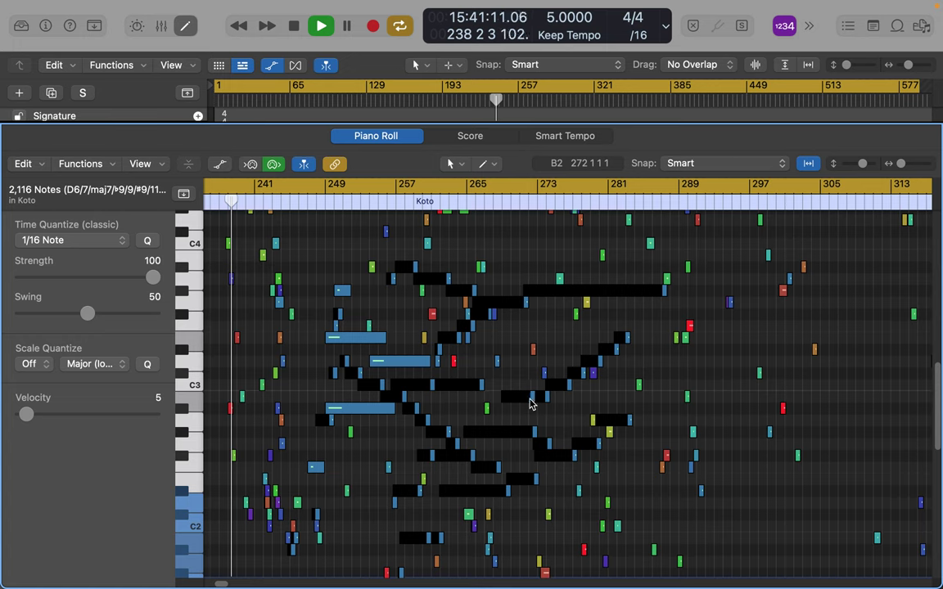
{"action": "left_click_drag", "start_coordinate": [497, 328], "coordinate": [296, 449]}
{"action": "left_click_drag", "start_coordinate": [354, 412], "coordinate": [347, 488]}
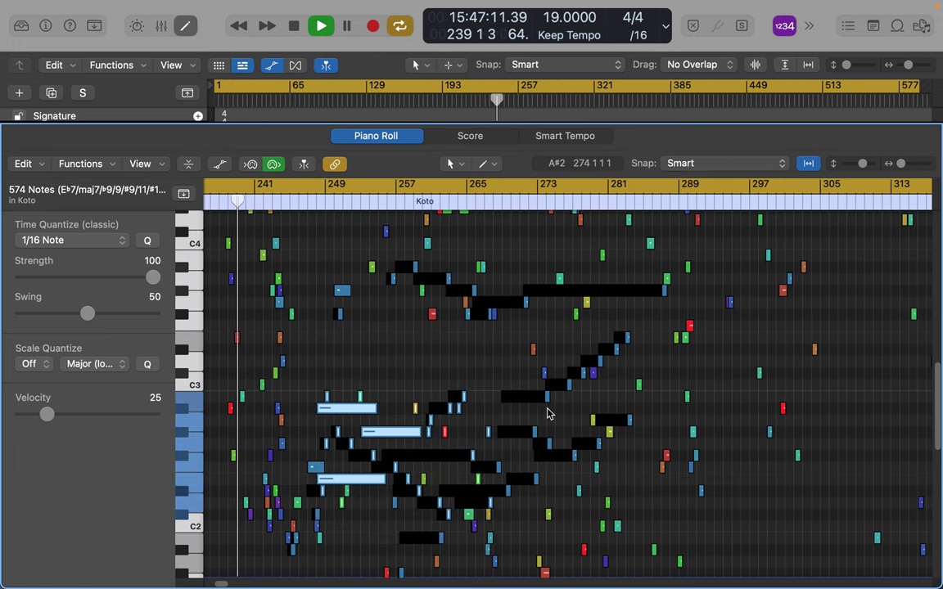
- Paste a copy of the selected note cluster near bar 289
{"action": "scroll", "coordinate": [625, 387], "scroll_direction": "right", "scroll_amount": 5}
{"action": "scroll", "coordinate": [625, 387], "scroll_direction": "down", "scroll_amount": 2}
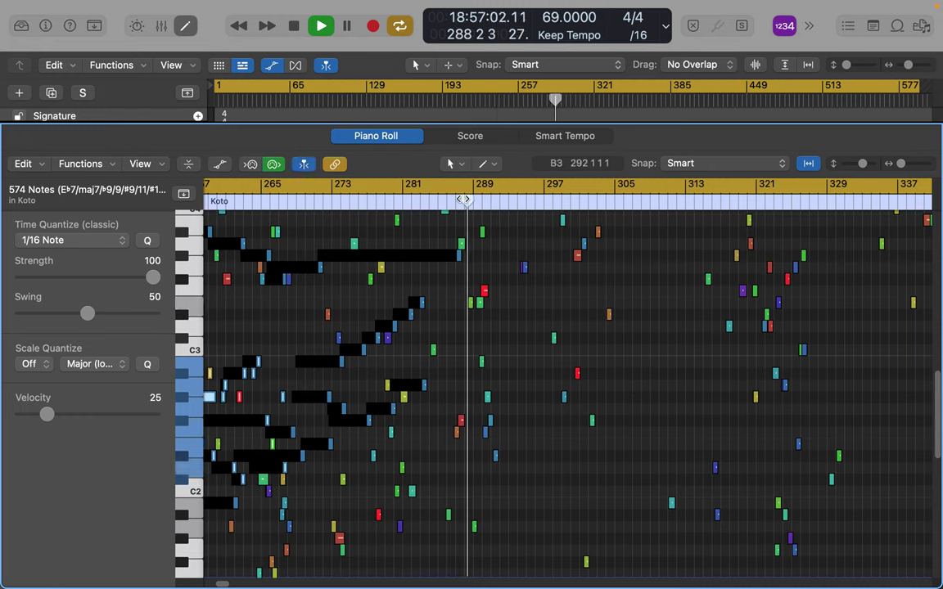
{"action": "key", "text": "super+v"}
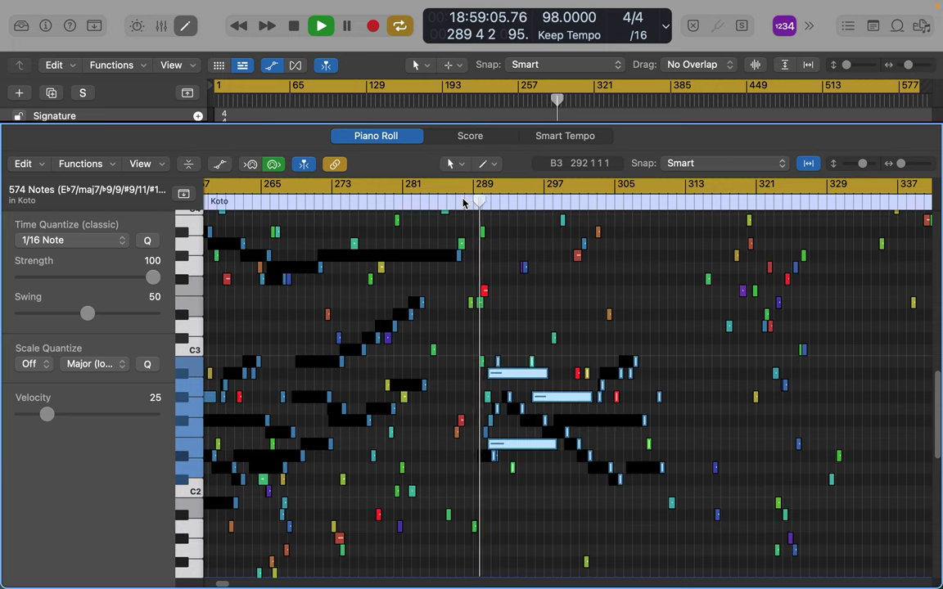
- Move the pasted note cluster about six bars later and seven semitones lower, and save the project
{"action": "left_click_drag", "start_coordinate": [611, 425], "coordinate": [668, 504]}
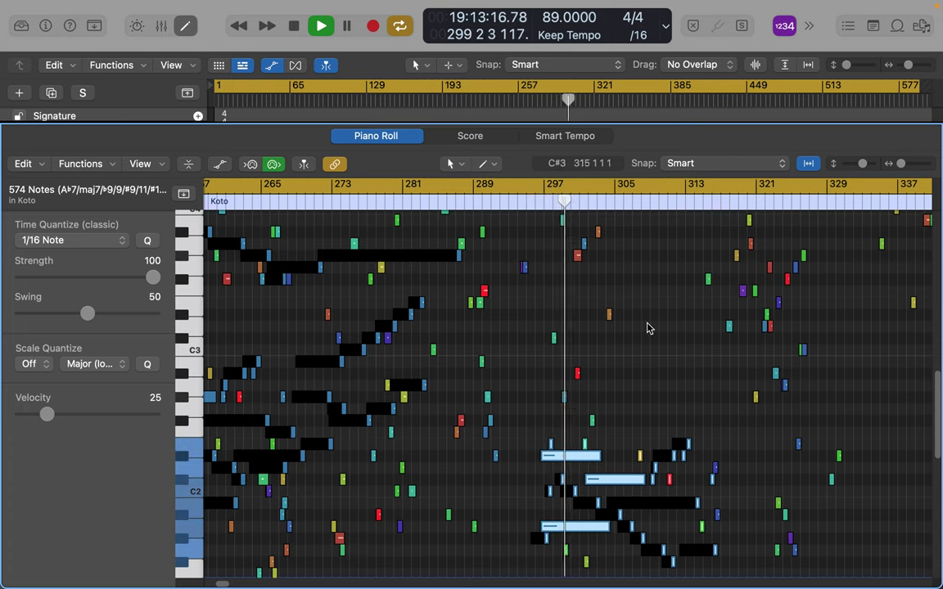
{"action": "mouse_move", "coordinate": [423, 260]}
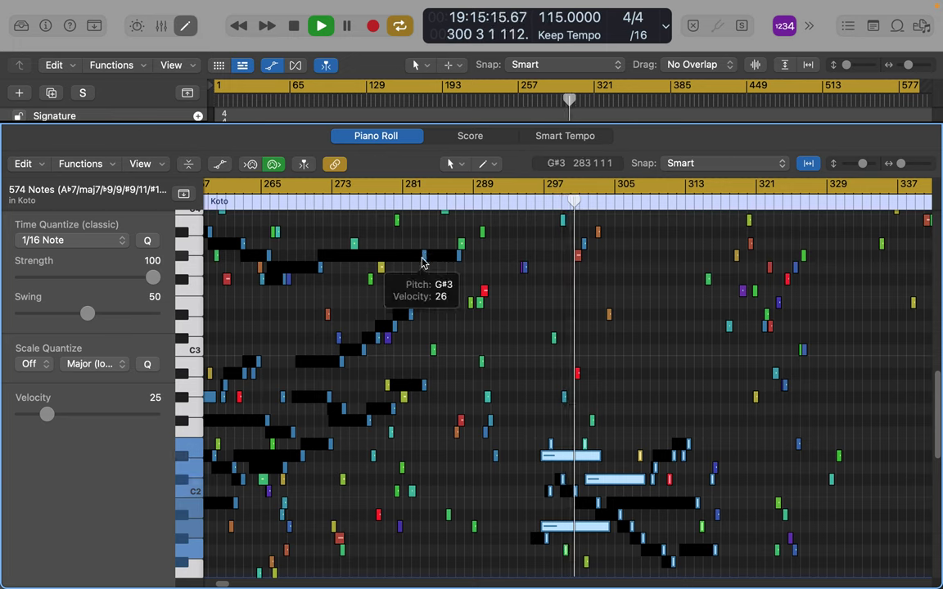
{"action": "mouse_move", "coordinate": [185, 6]}
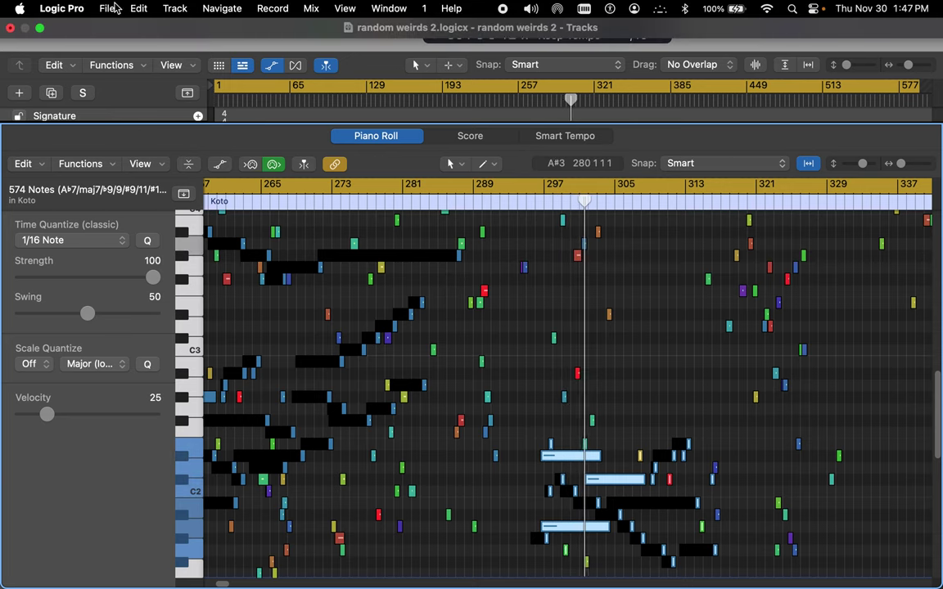
{"action": "left_click", "coordinate": [113, 8]}
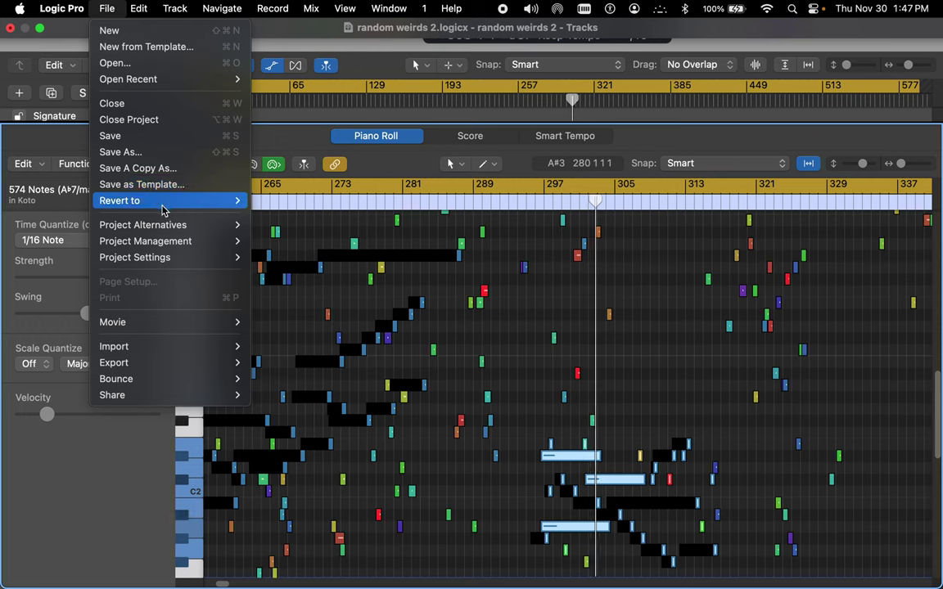
{"action": "left_click", "coordinate": [158, 137]}
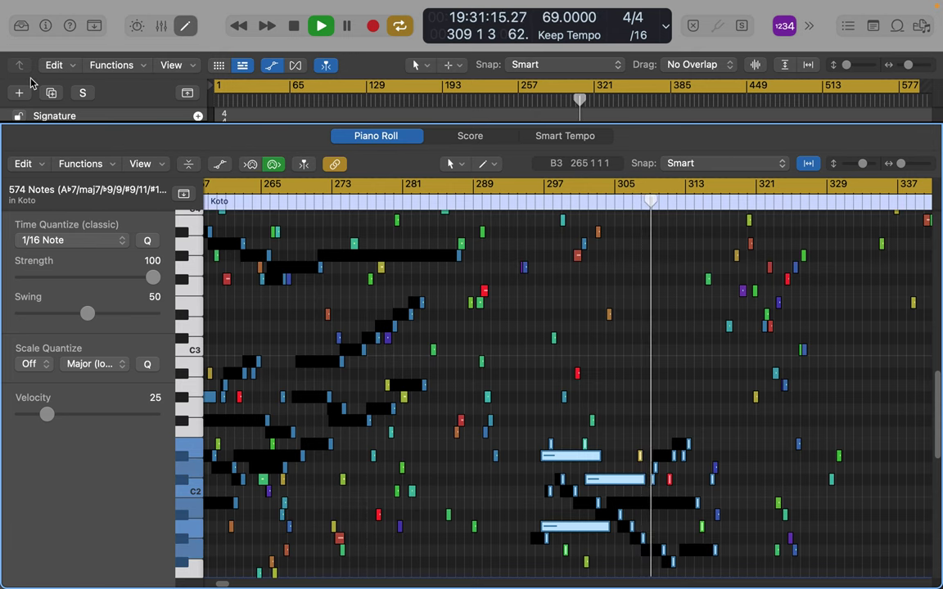
- Close the Piano Roll and review the Warped Pluck track's Pan and Pedalboard Pedal Position automation
{"action": "left_click", "coordinate": [184, 29]}
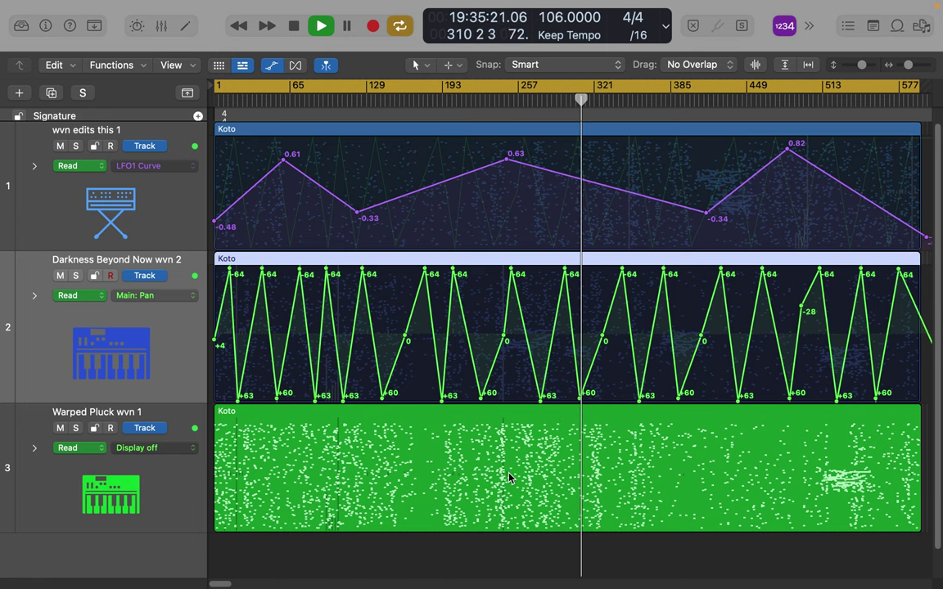
{"action": "scroll", "coordinate": [164, 471], "scroll_direction": "down", "scroll_amount": 1}
{"action": "left_click", "coordinate": [183, 443]}
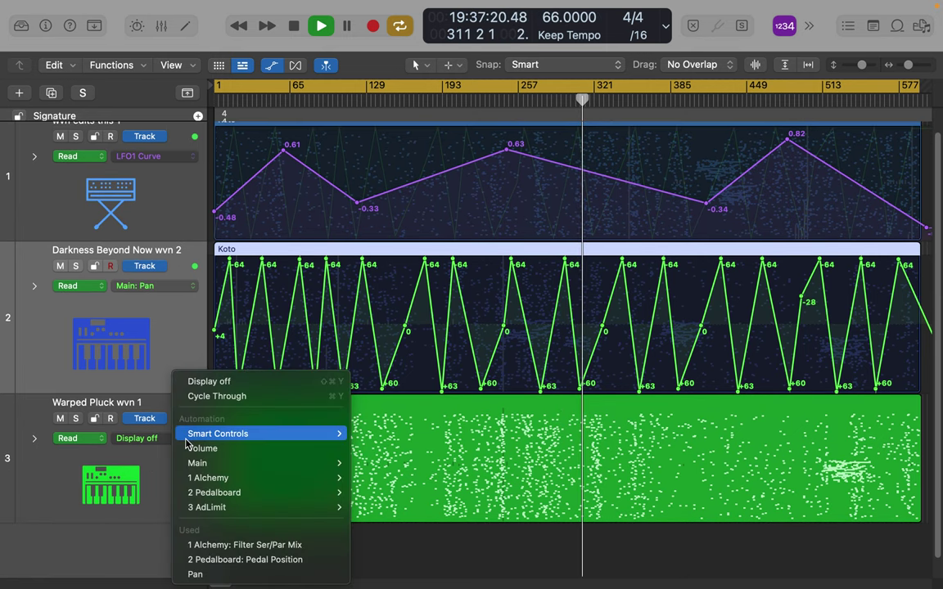
{"action": "mouse_move", "coordinate": [187, 441]}
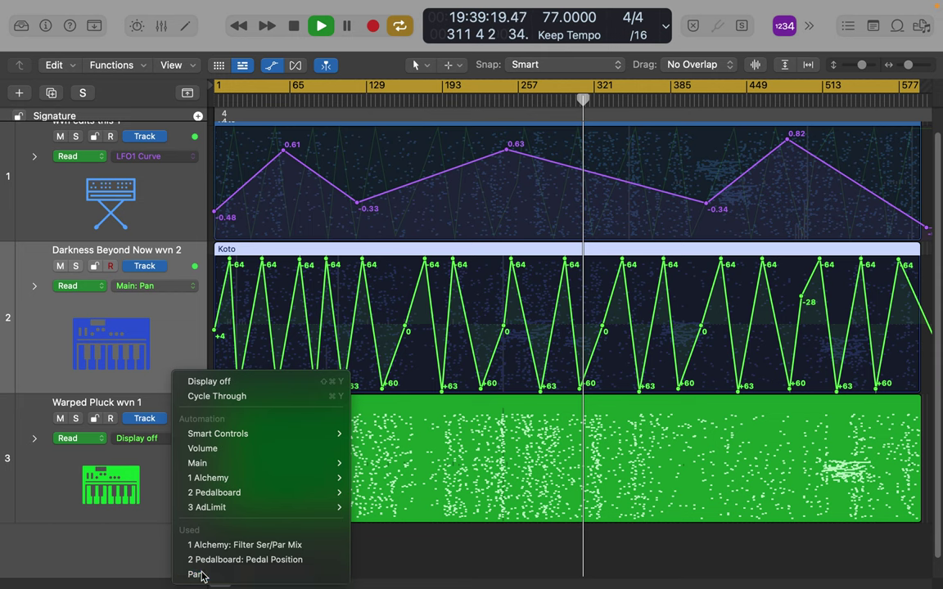
{"action": "left_click", "coordinate": [193, 574]}
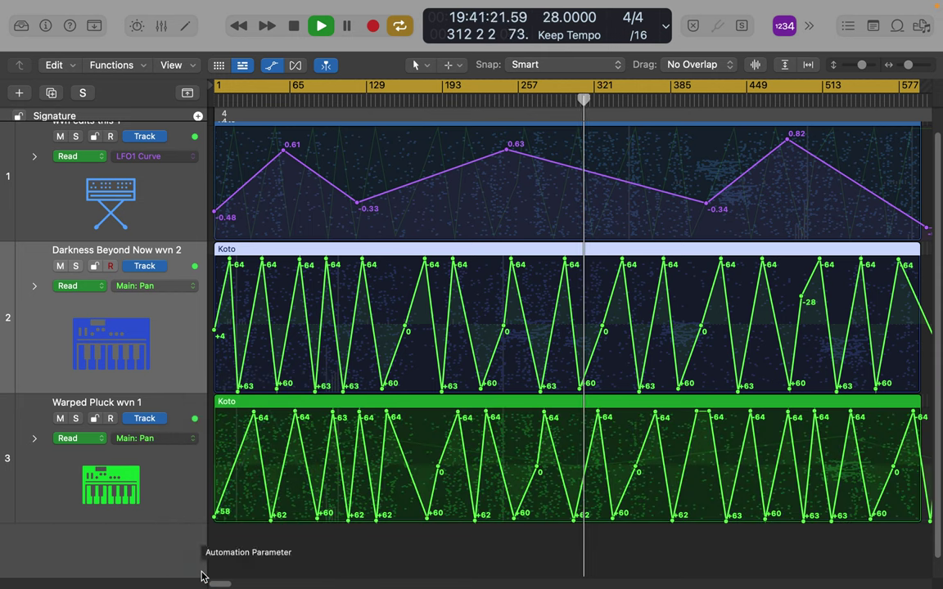
{"action": "left_click", "coordinate": [181, 443]}
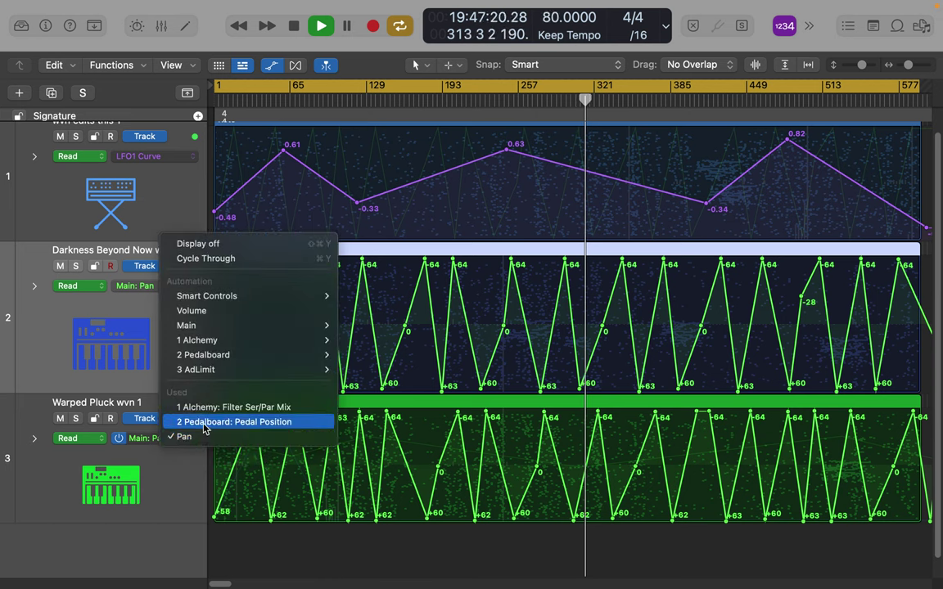
{"action": "left_click", "coordinate": [205, 422]}
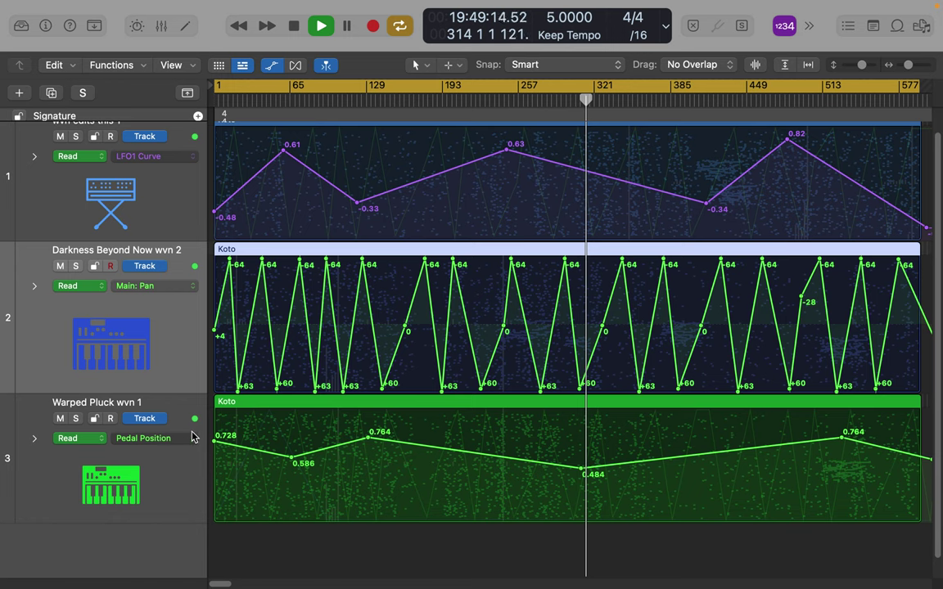
- Display Warped Pluck's Wham Mix automation and add points of 64.9 near bar 135, 10.8 near bar 398 and 64.9 near bar 473
{"action": "left_click", "coordinate": [194, 436]}
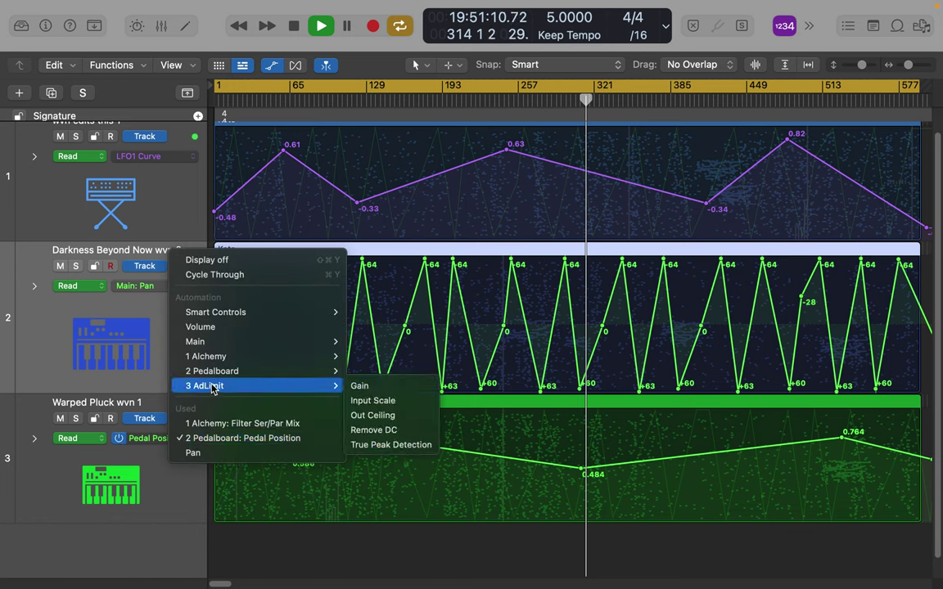
{"action": "mouse_move", "coordinate": [217, 378]}
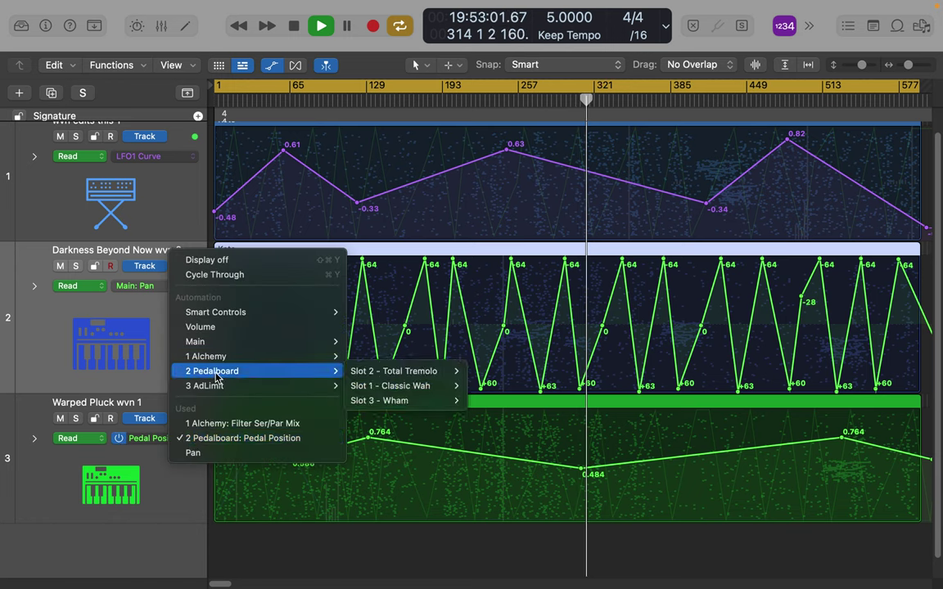
{"action": "mouse_move", "coordinate": [412, 386]}
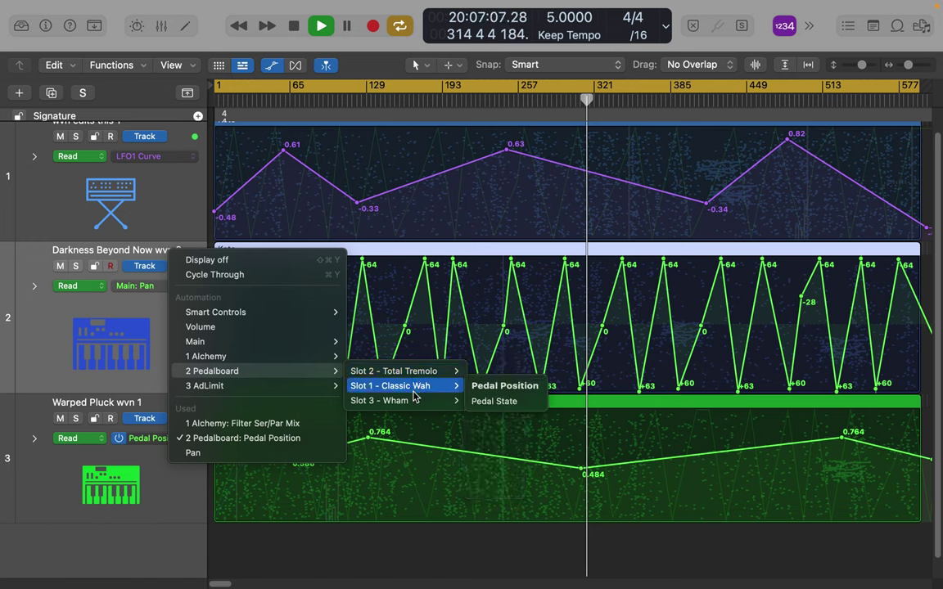
{"action": "mouse_move", "coordinate": [415, 404]}
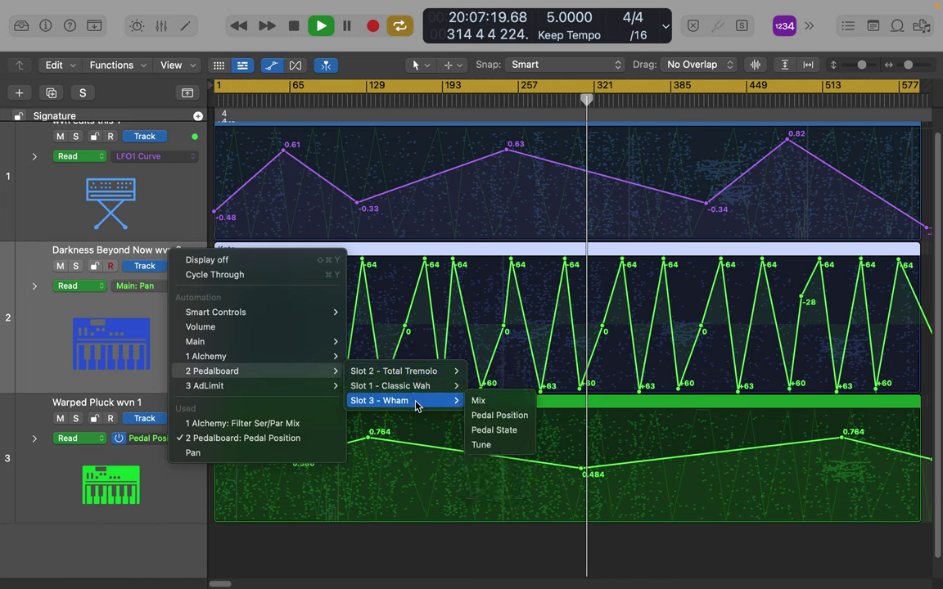
{"action": "left_click", "coordinate": [478, 403]}
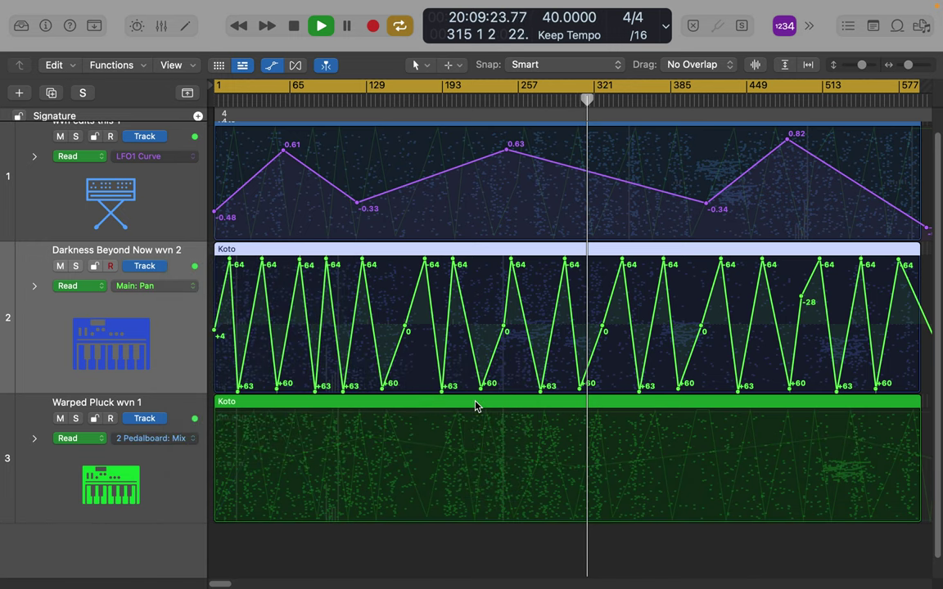
{"action": "left_click", "coordinate": [374, 454]}
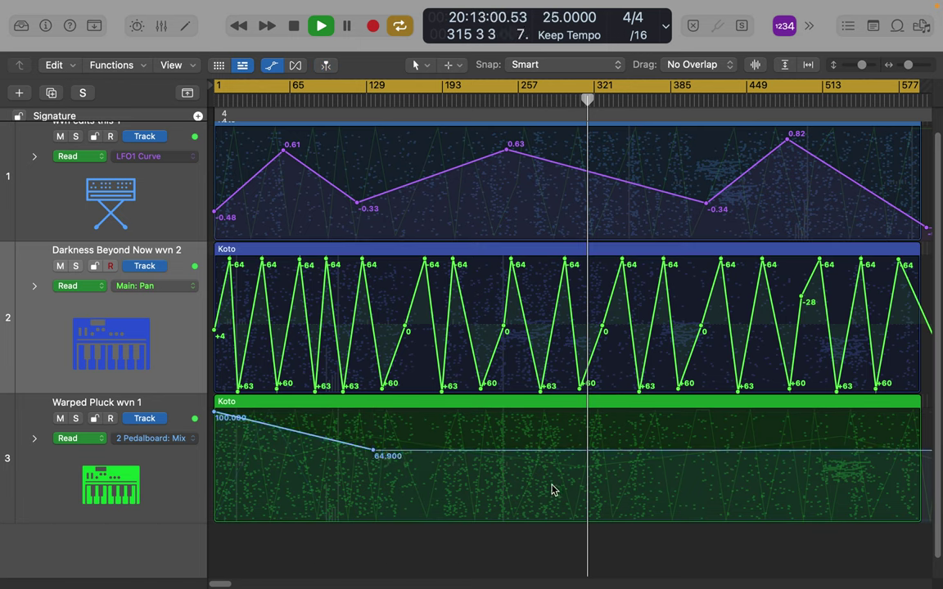
{"action": "left_click", "coordinate": [686, 511]}
{"action": "left_click", "coordinate": [774, 450]}
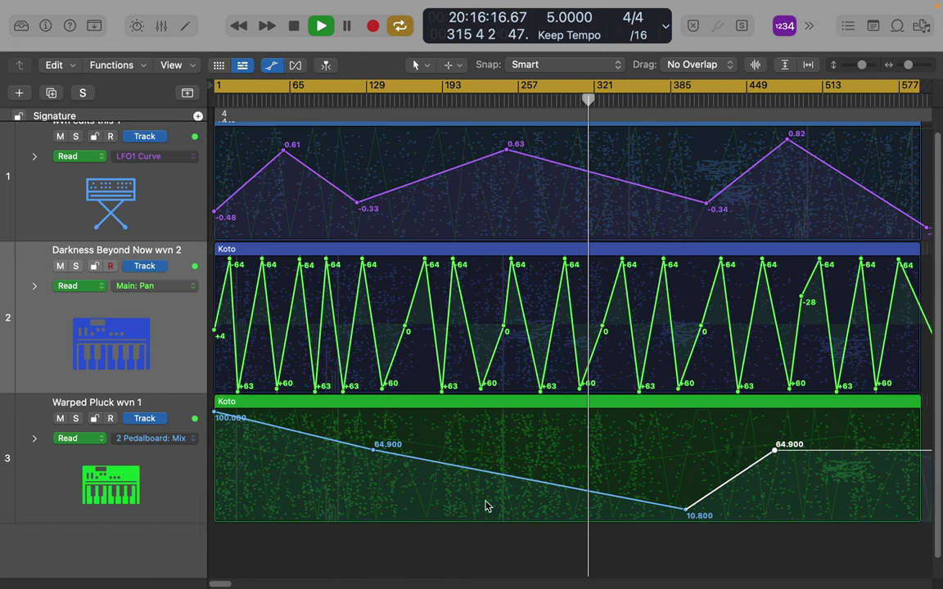
- Add Wham Mix points of 18.4 near bar 181, 59.2 near bar 263 and about 12.1 near bar 589, and redisplay Pedal Position automation
{"action": "left_click", "coordinate": [428, 500]}
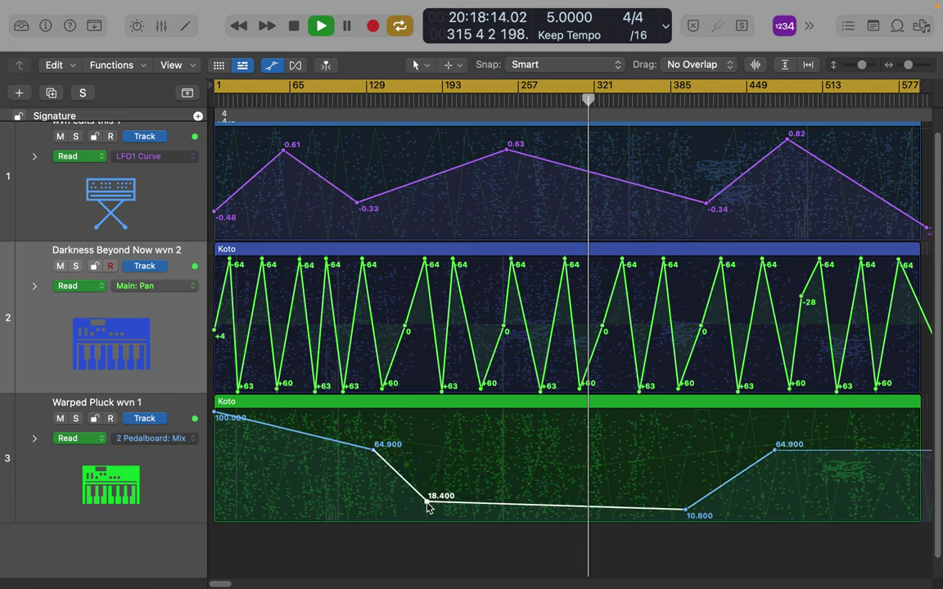
{"action": "key", "text": "t"}
{"action": "left_click", "coordinate": [534, 464]}
{"action": "left_click", "coordinate": [526, 457]}
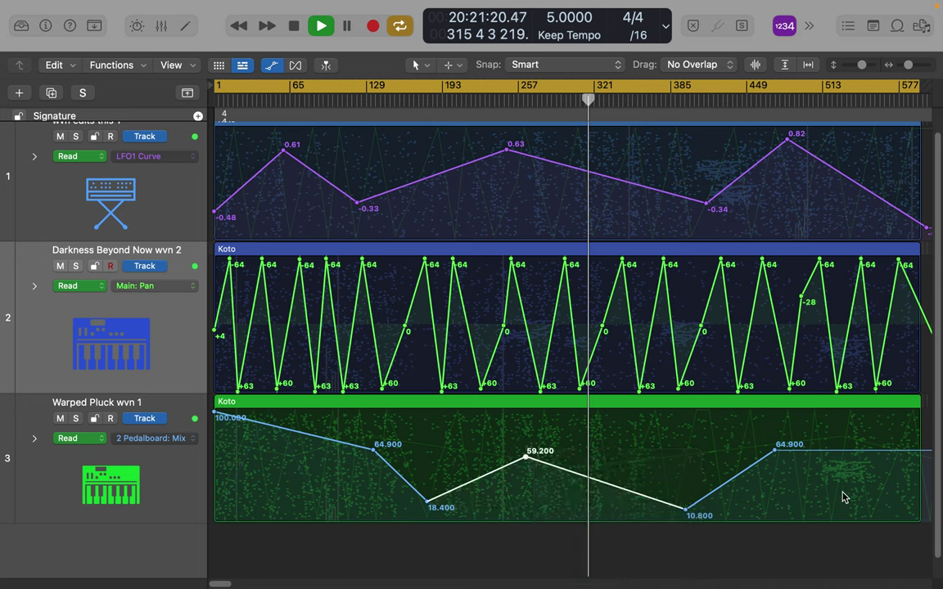
{"action": "left_click", "coordinate": [914, 509]}
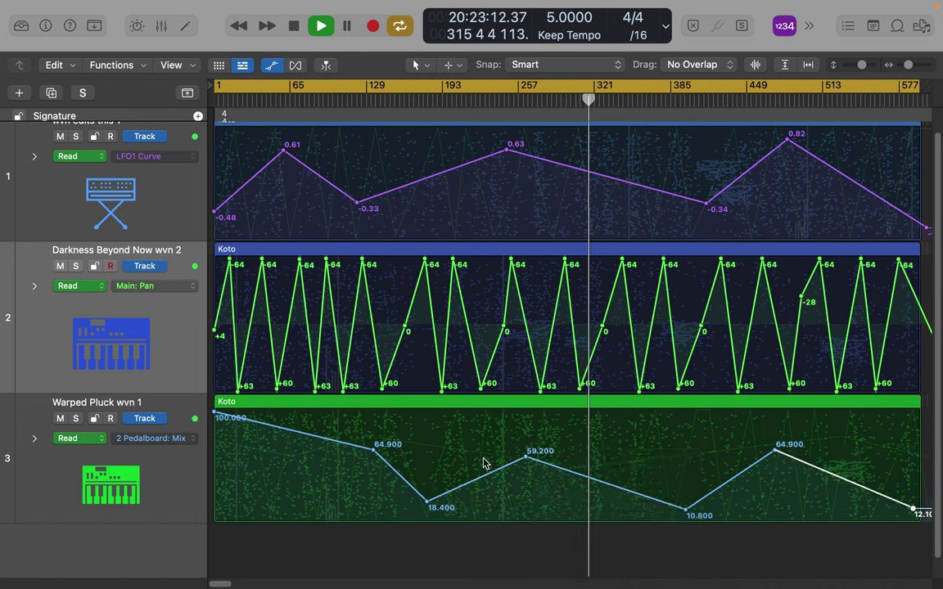
{"action": "left_click", "coordinate": [166, 445]}
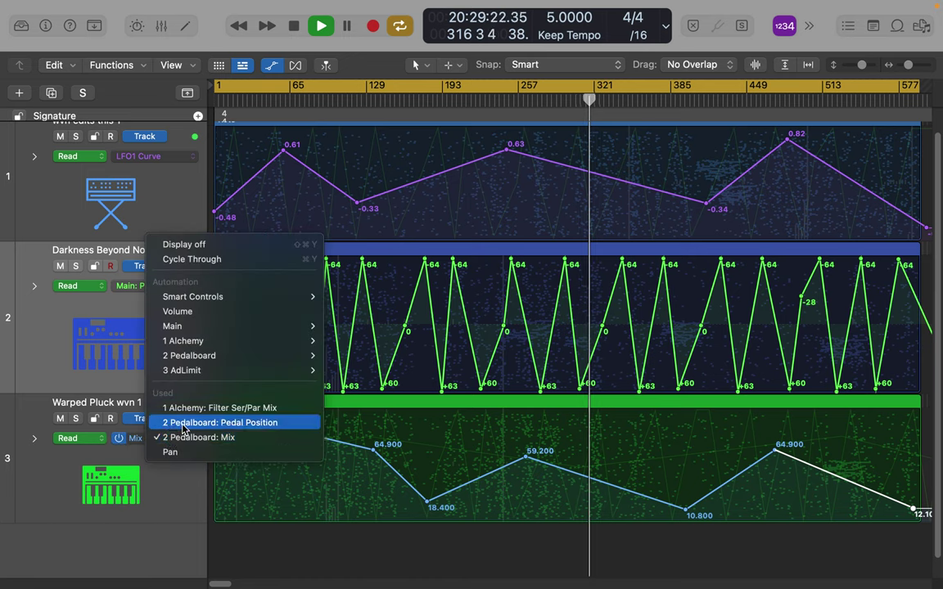
{"action": "left_click", "coordinate": [184, 424]}
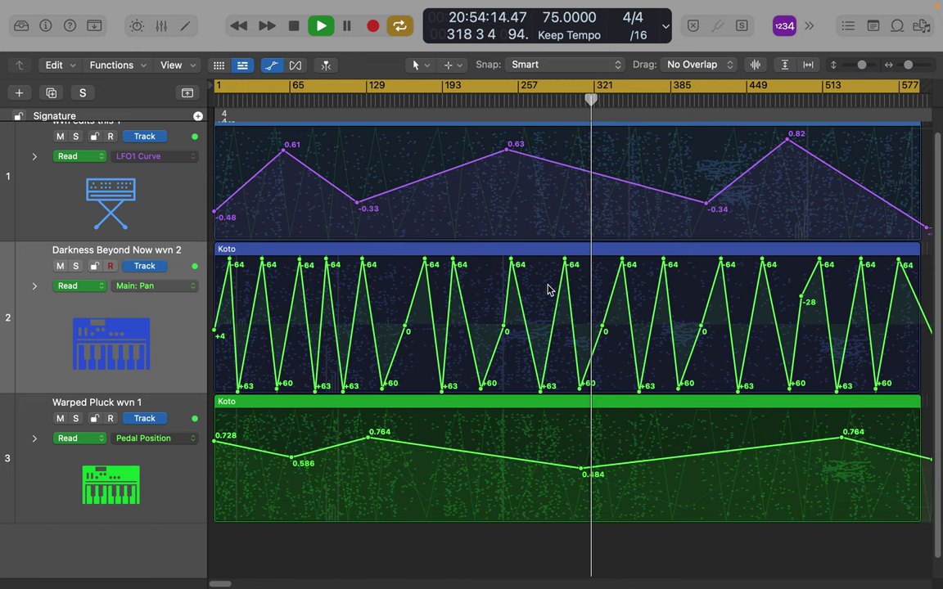
- Show the expanded global tracks and examine the tempo changes around bars 325 to 331
{"action": "scroll", "coordinate": [459, 168], "scroll_direction": "up", "scroll_amount": 1}
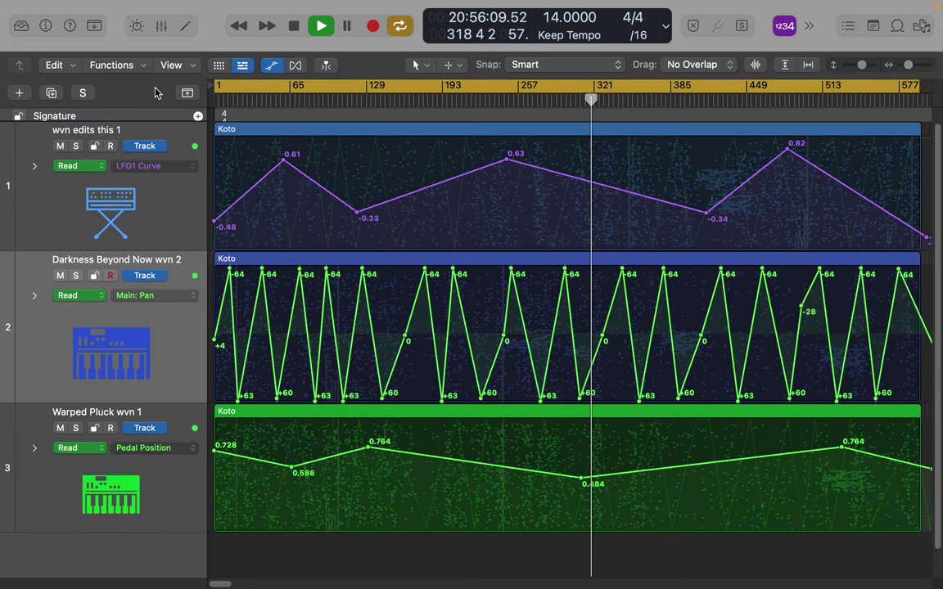
{"action": "left_click", "coordinate": [187, 94]}
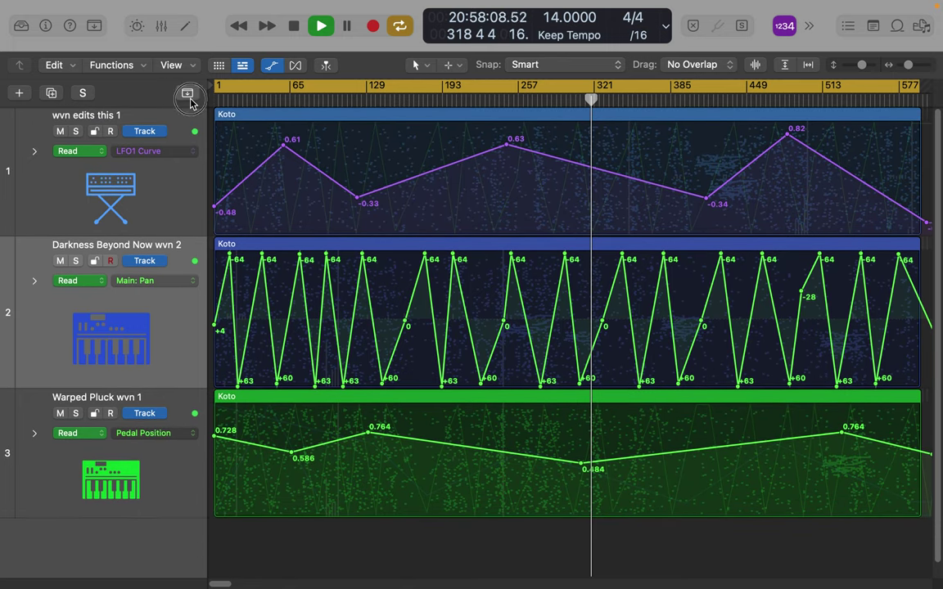
{"action": "left_click", "coordinate": [189, 97]}
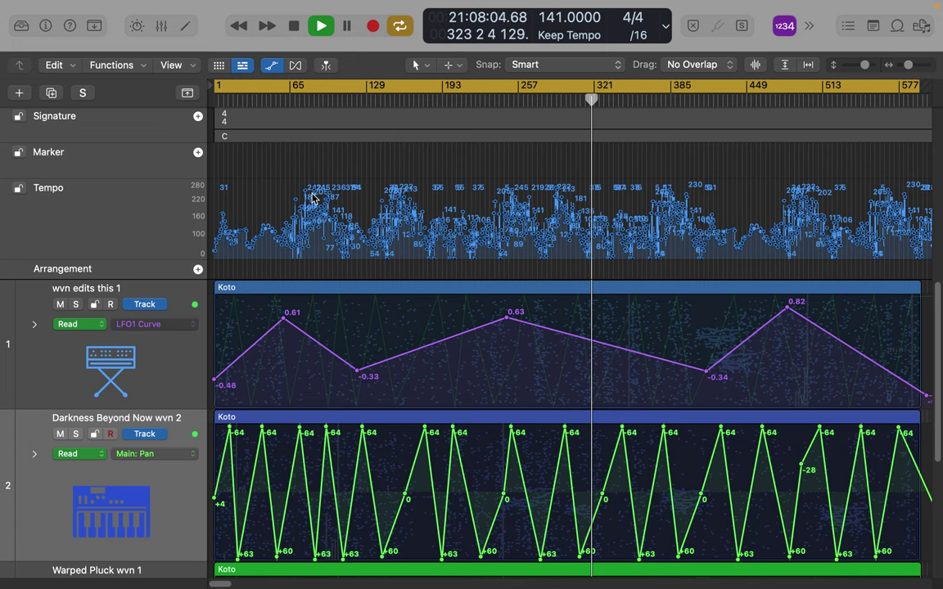
{"action": "key", "text": "super+Right"}
{"action": "key", "text": "super+Right"}
{"action": "key", "text": "super+Right"}
{"action": "key", "text": "super+Right"}
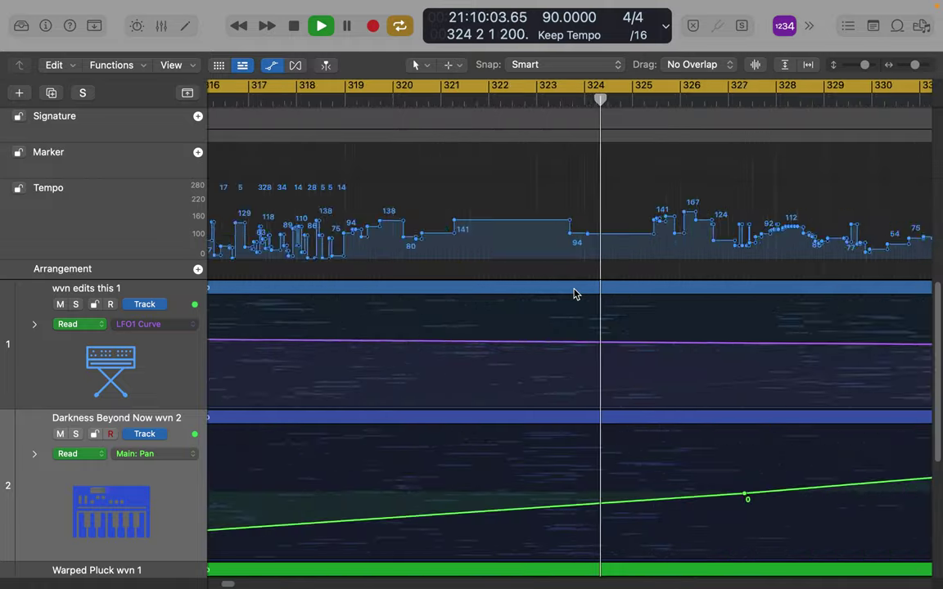
{"action": "key", "text": "super+Left"}
{"action": "key", "text": "super+Left"}
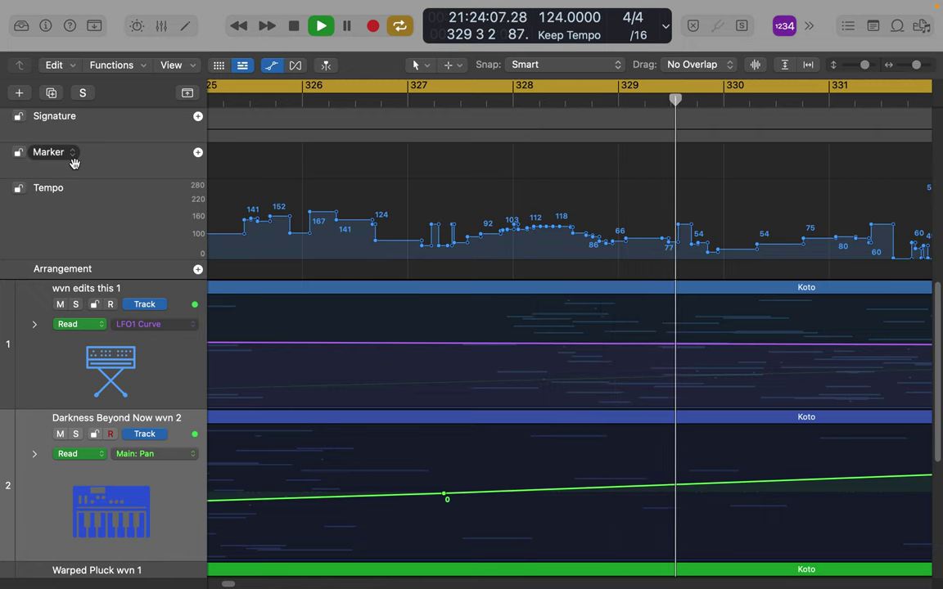
- Save the project with the new Wham Mix automation
{"action": "mouse_move", "coordinate": [105, 10]}
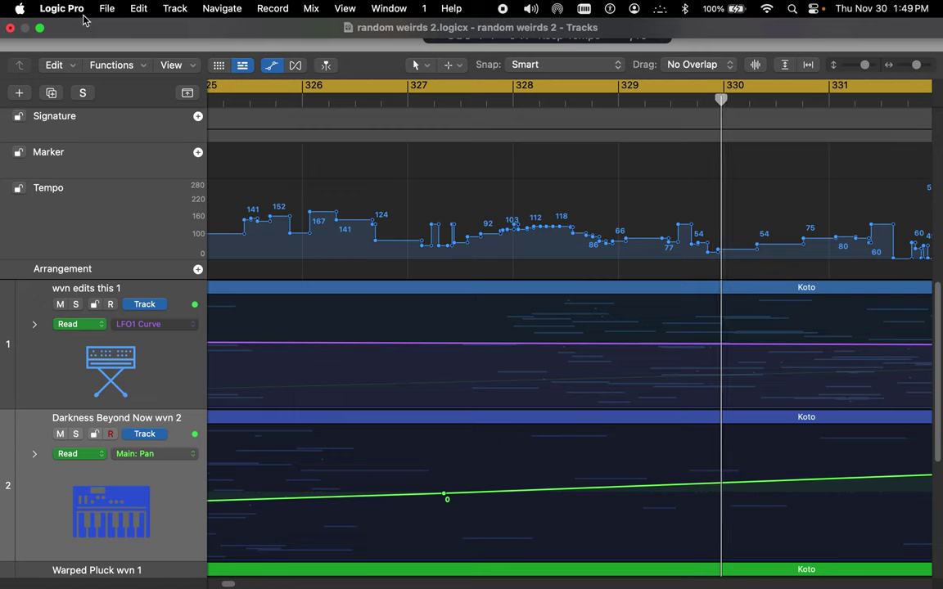
{"action": "left_click", "coordinate": [106, 9]}
{"action": "left_click", "coordinate": [127, 136]}
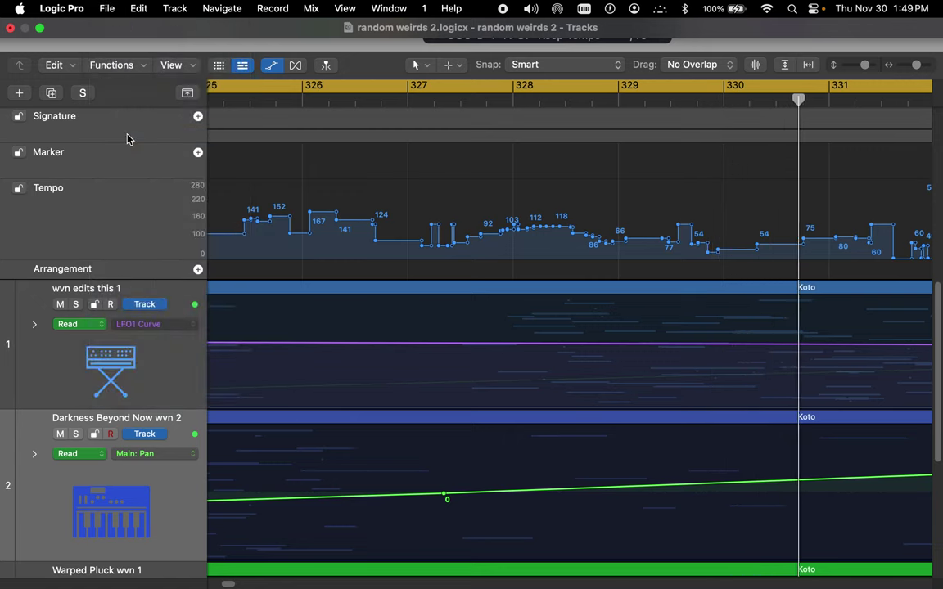
- Select everything in the arrangement and set up exporting the selection as a WAVE audio file with the audio tail included
{"action": "left_click", "coordinate": [161, 374]}
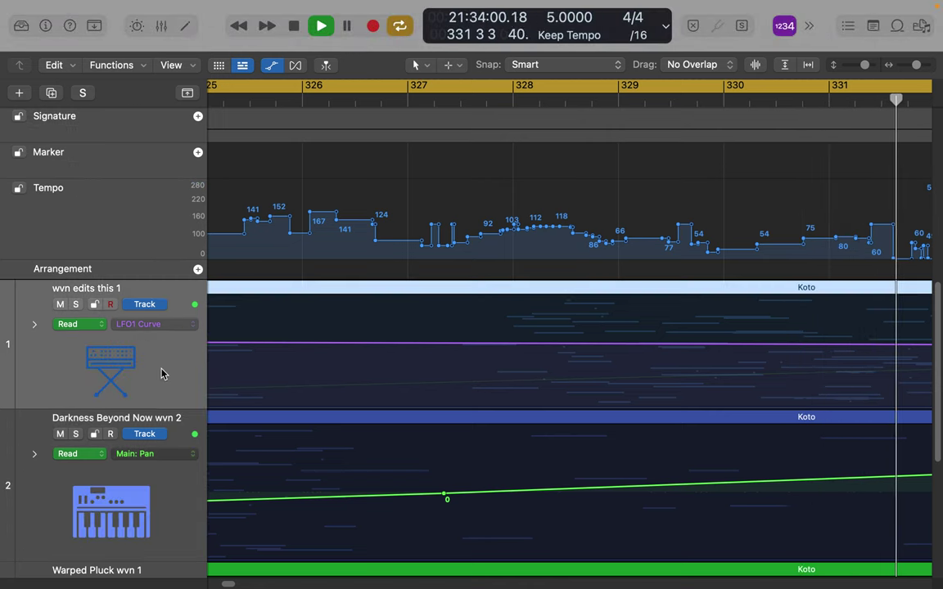
{"action": "key", "text": "super+a"}
{"action": "mouse_move", "coordinate": [86, 4]}
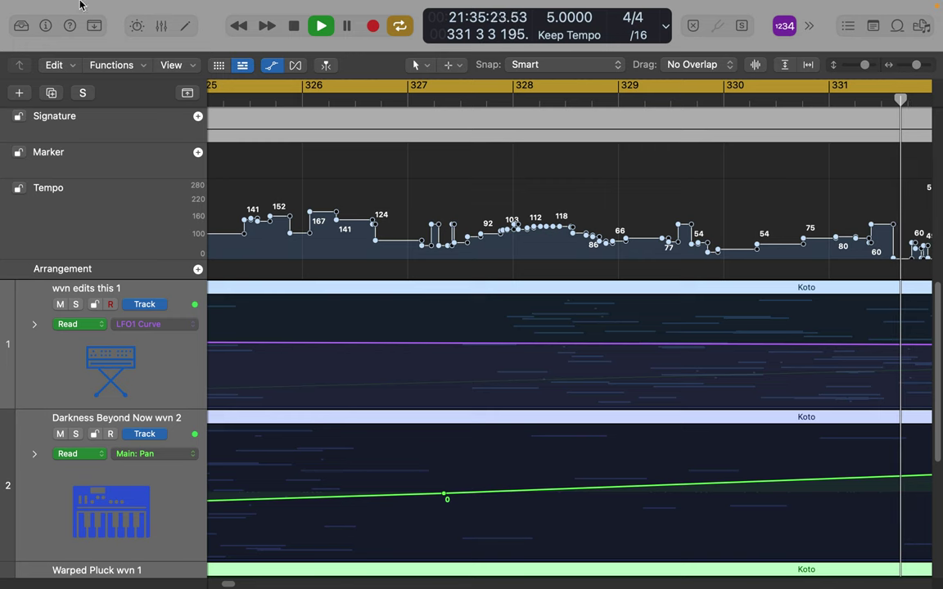
{"action": "left_click", "coordinate": [107, 9]}
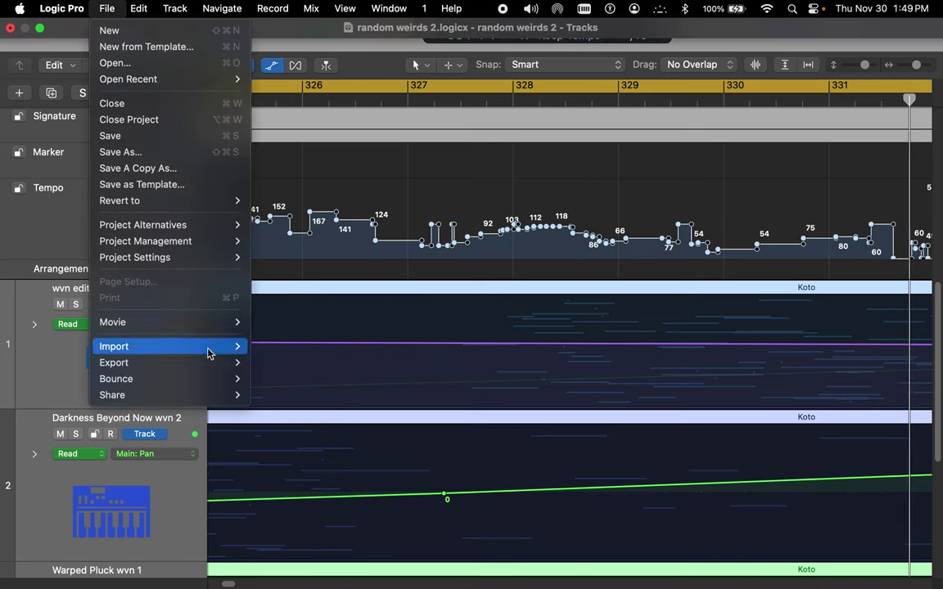
{"action": "mouse_move", "coordinate": [204, 370]}
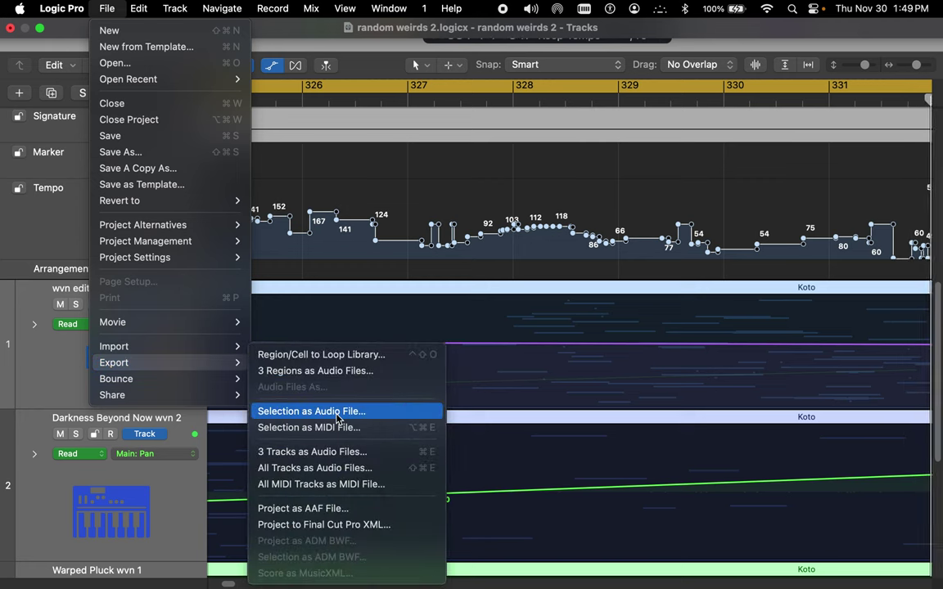
{"action": "left_click", "coordinate": [336, 415]}
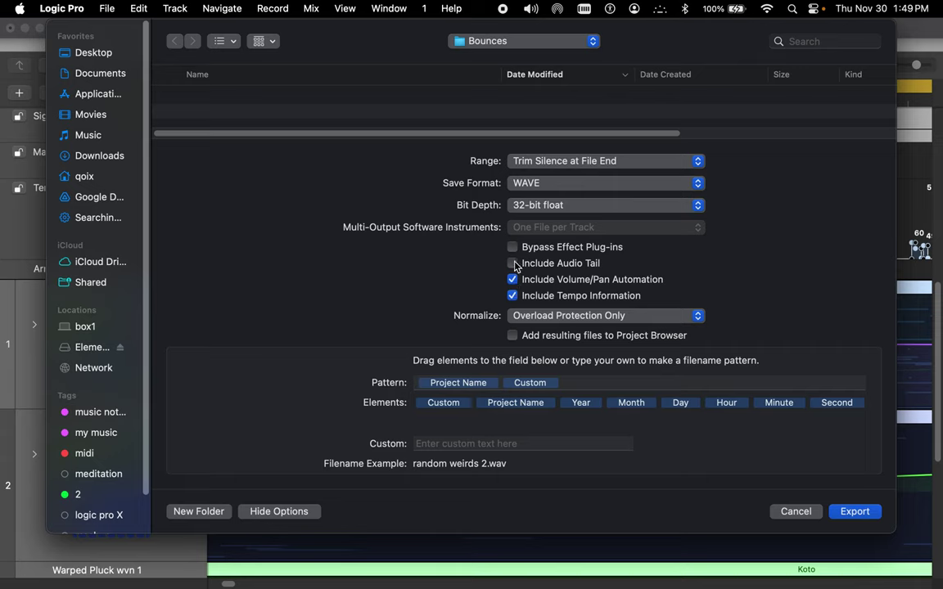
{"action": "left_click", "coordinate": [513, 263]}
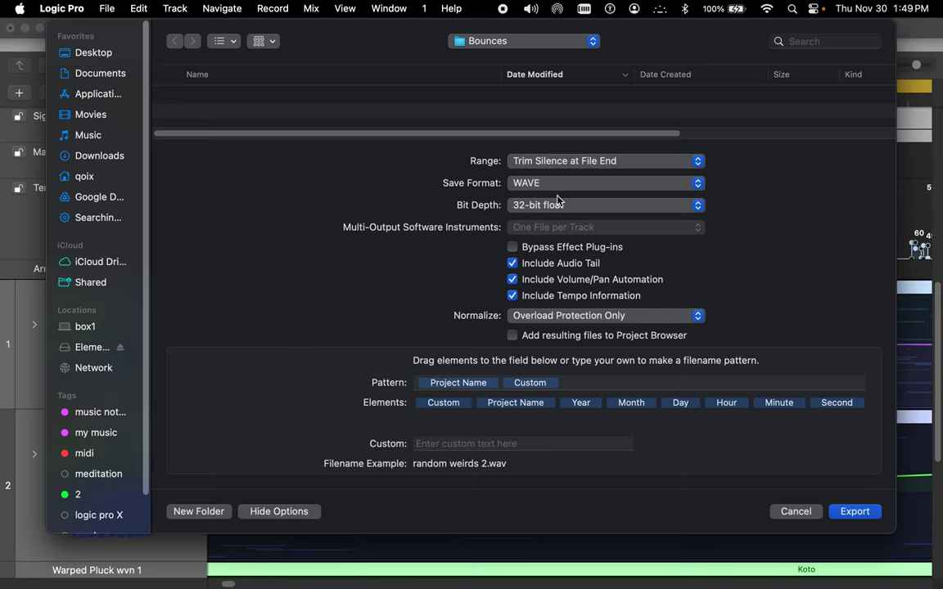